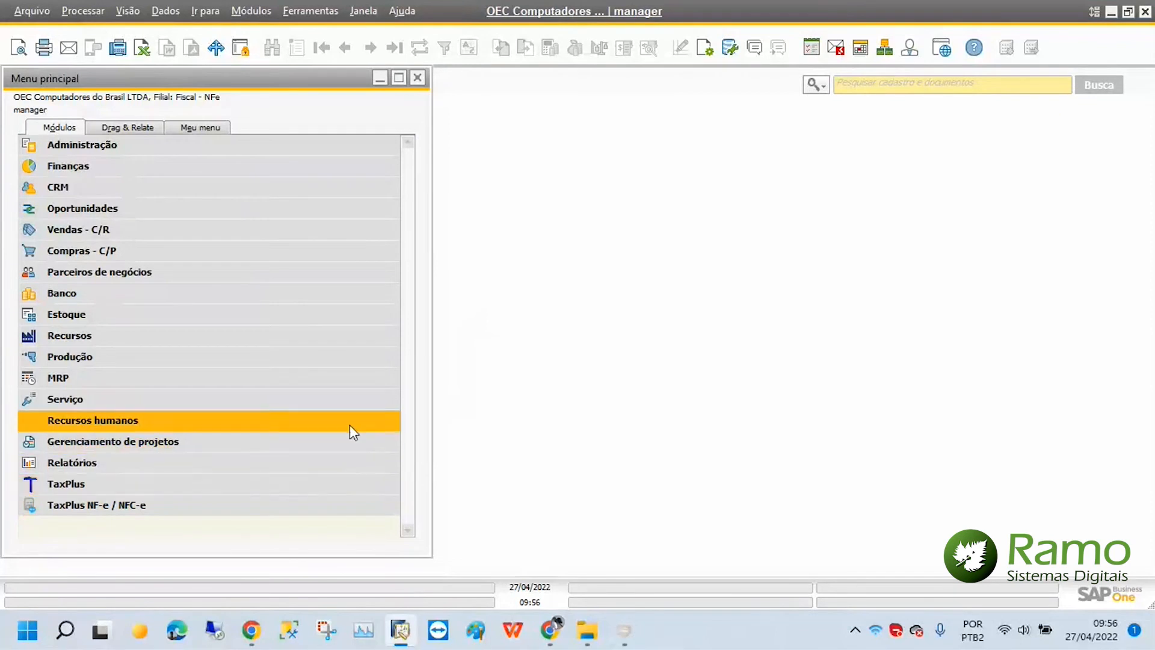
Step: Open Análise do Movimento Fiscal from the Análise Fiscal group of the TaxPlus module
left_click(334, 492)
scroll(319, 421, "down", 1)
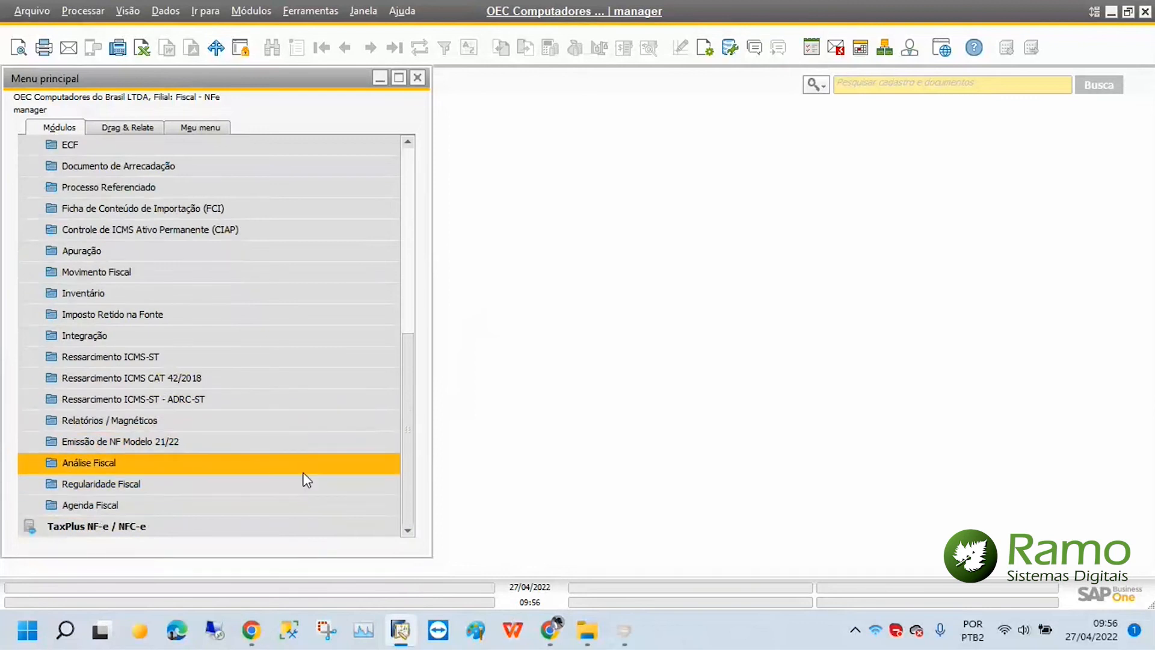
left_click(304, 471)
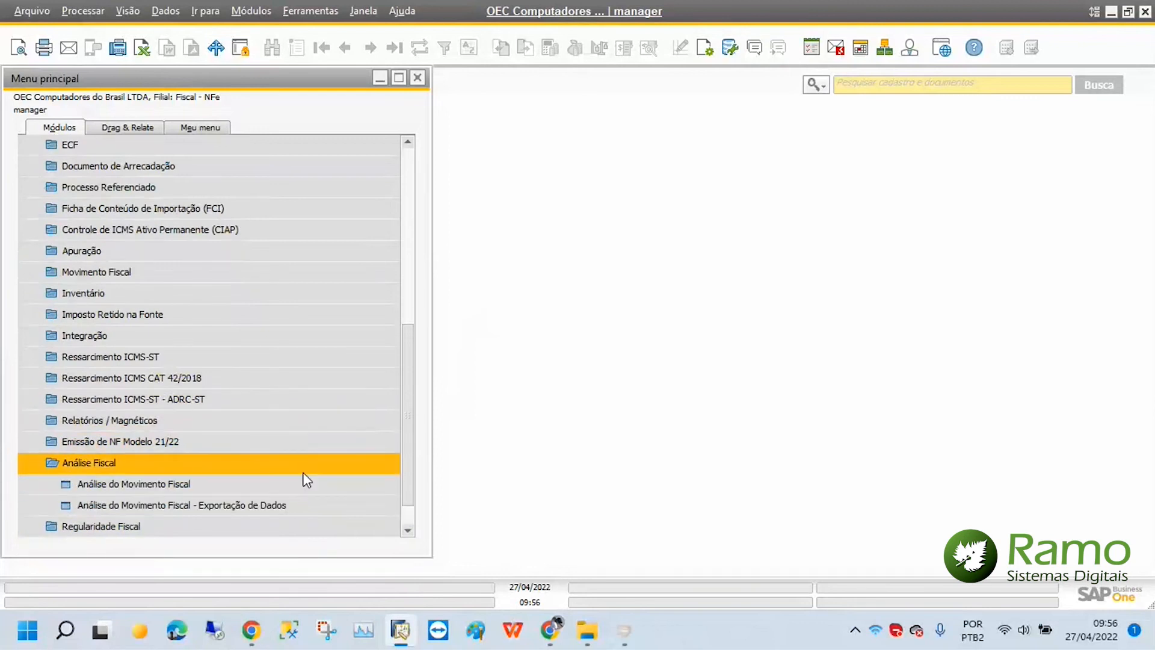
left_click(230, 484)
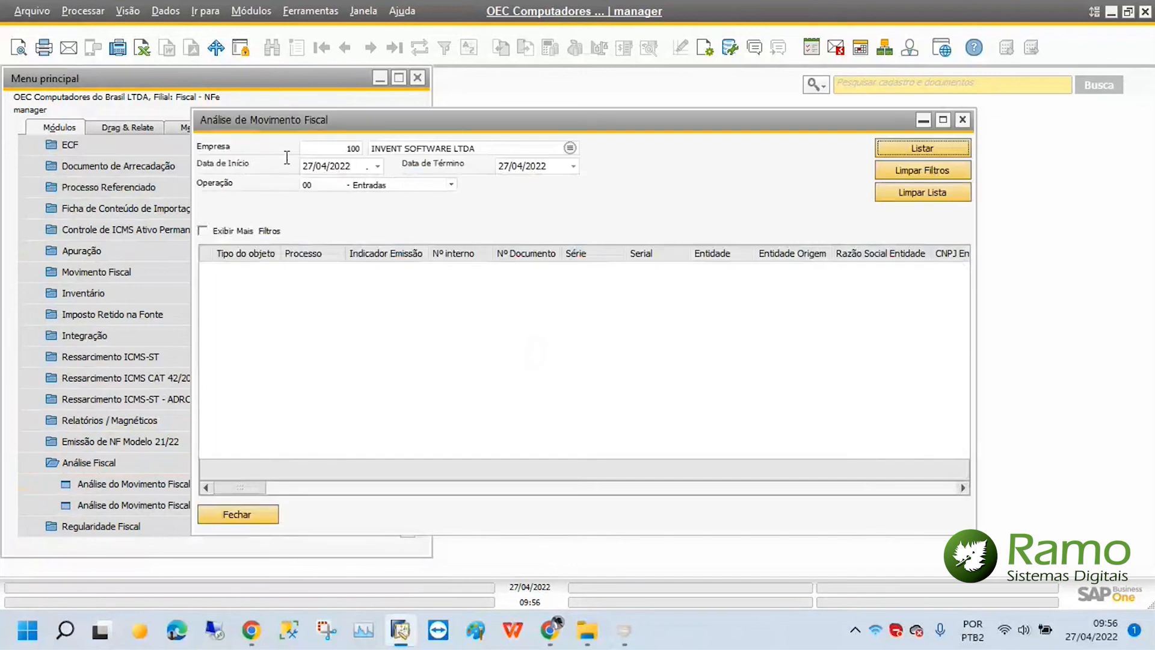
Step: List the Entradas from 01/04/2022 to 27/04/2022 in a maximized window and examine their PIS and COFINS columns
left_click_drag(366, 167, 167, 158)
type("01/04/20")
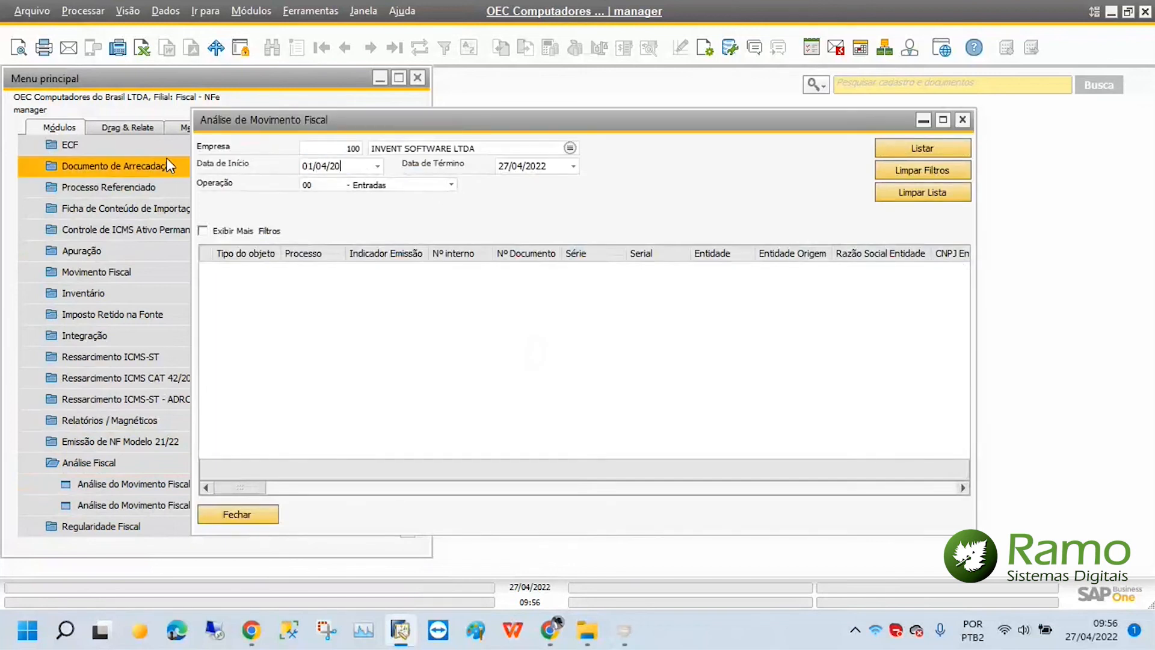
type("22")
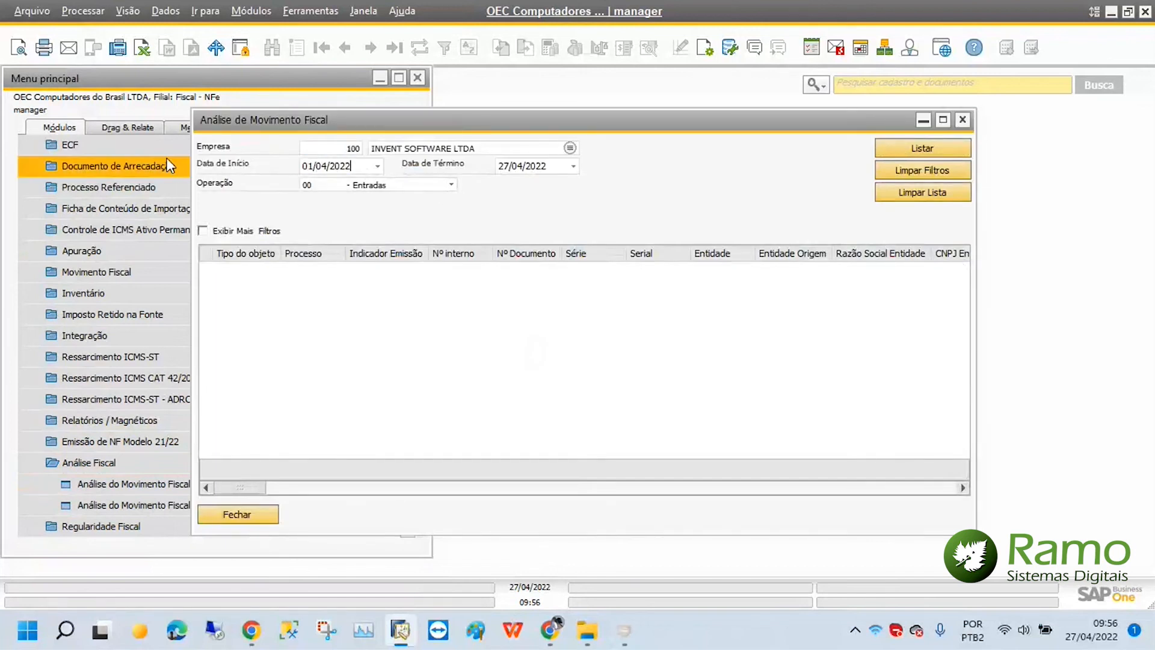
left_click(879, 154)
mouse_move(944, 125)
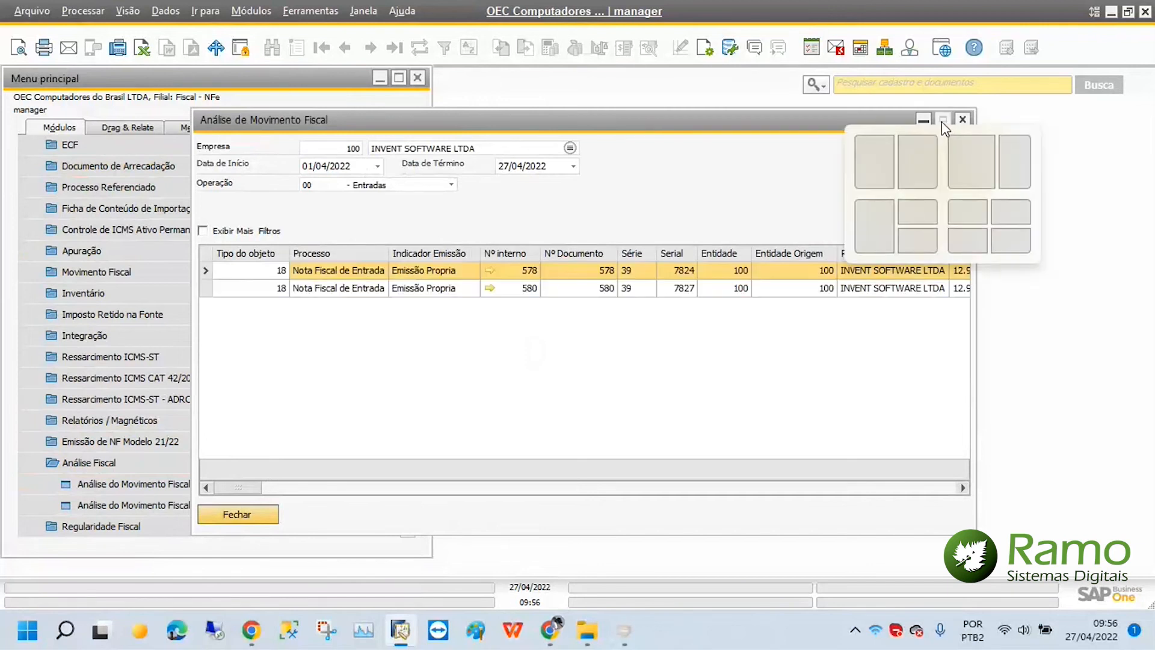
left_click(944, 121)
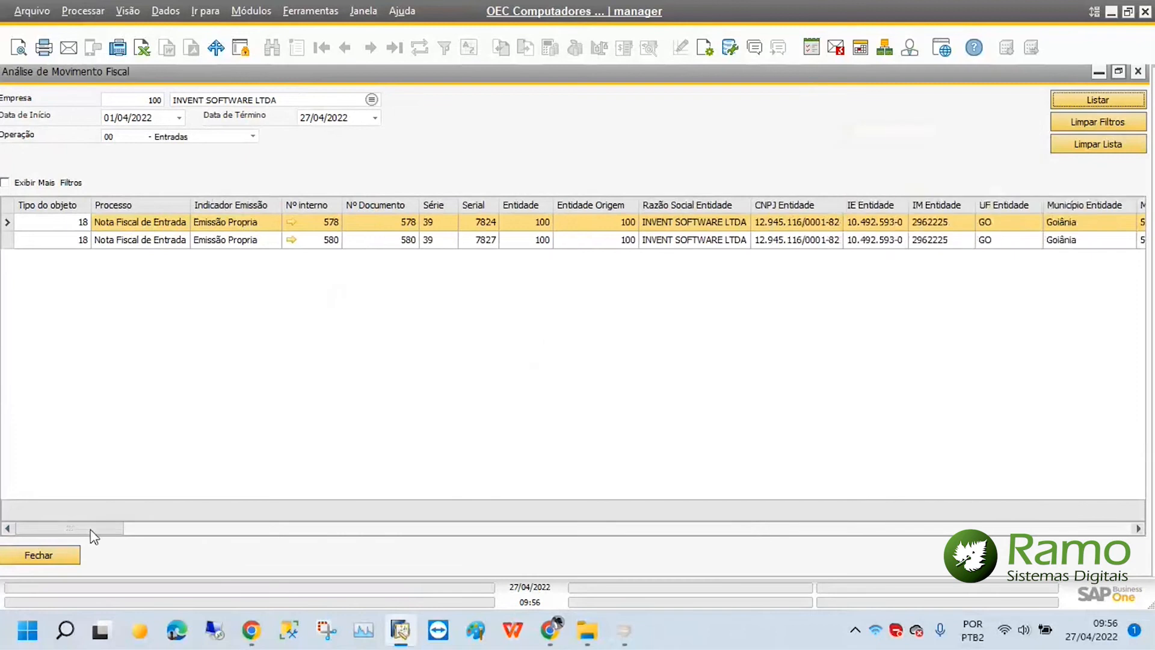
left_click_drag(91, 529, 694, 547)
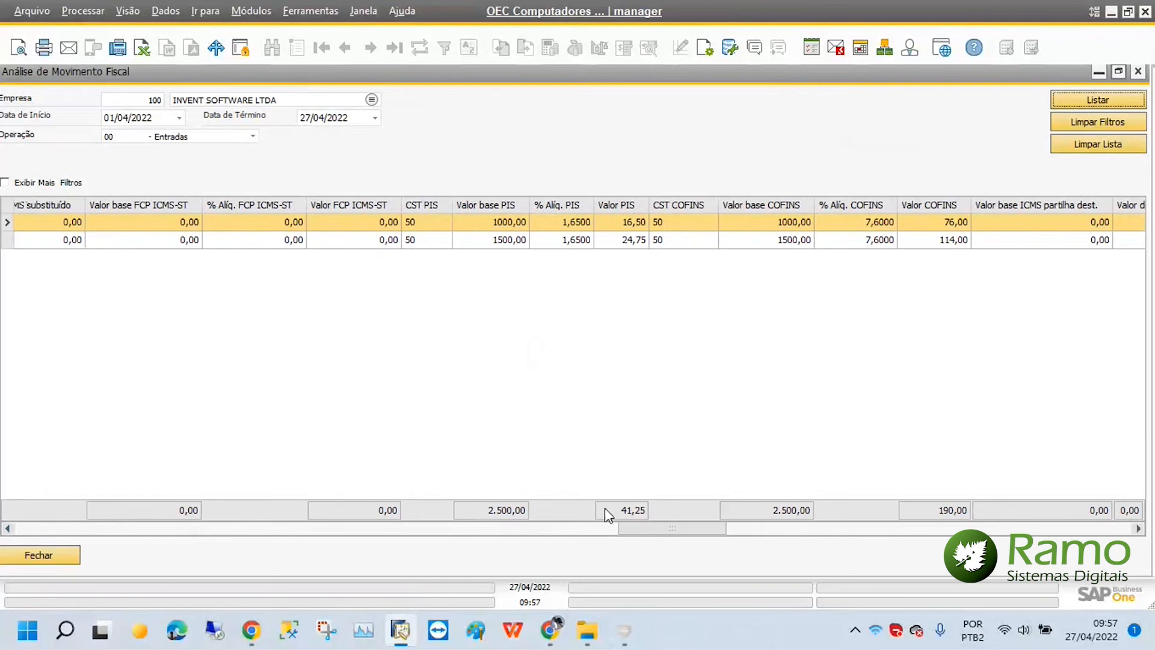
Step: List the operation 01 - Saídas, examine its PIS, COFINS and Processo columns, and close the fiscal movement analysis
left_click(211, 137)
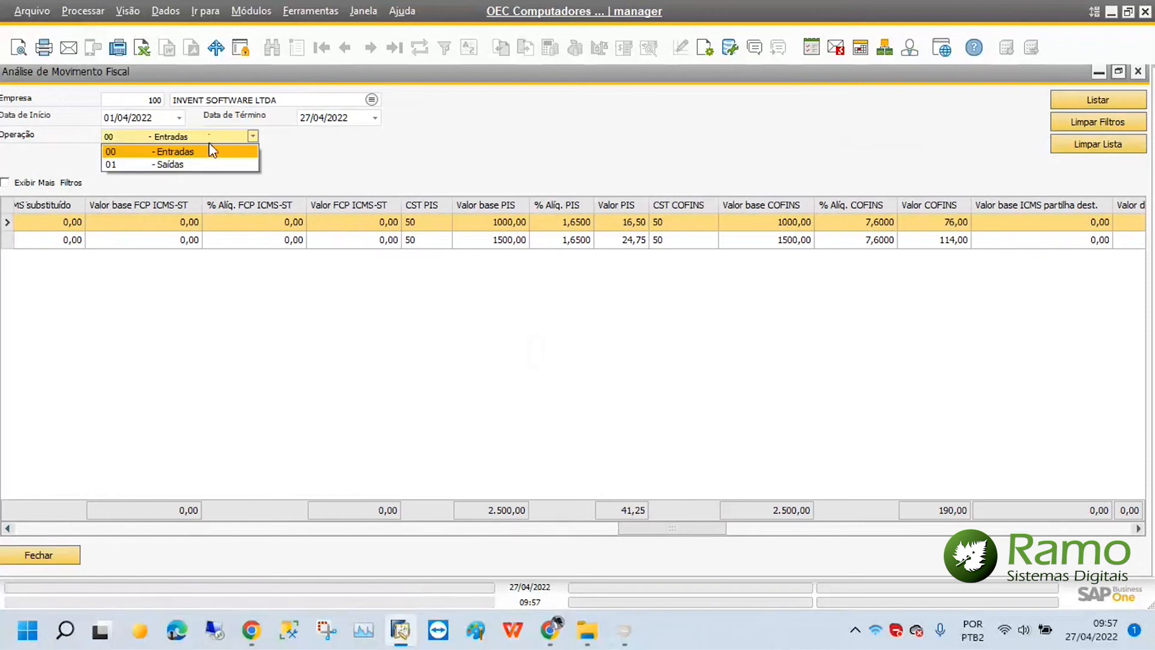
left_click(211, 164)
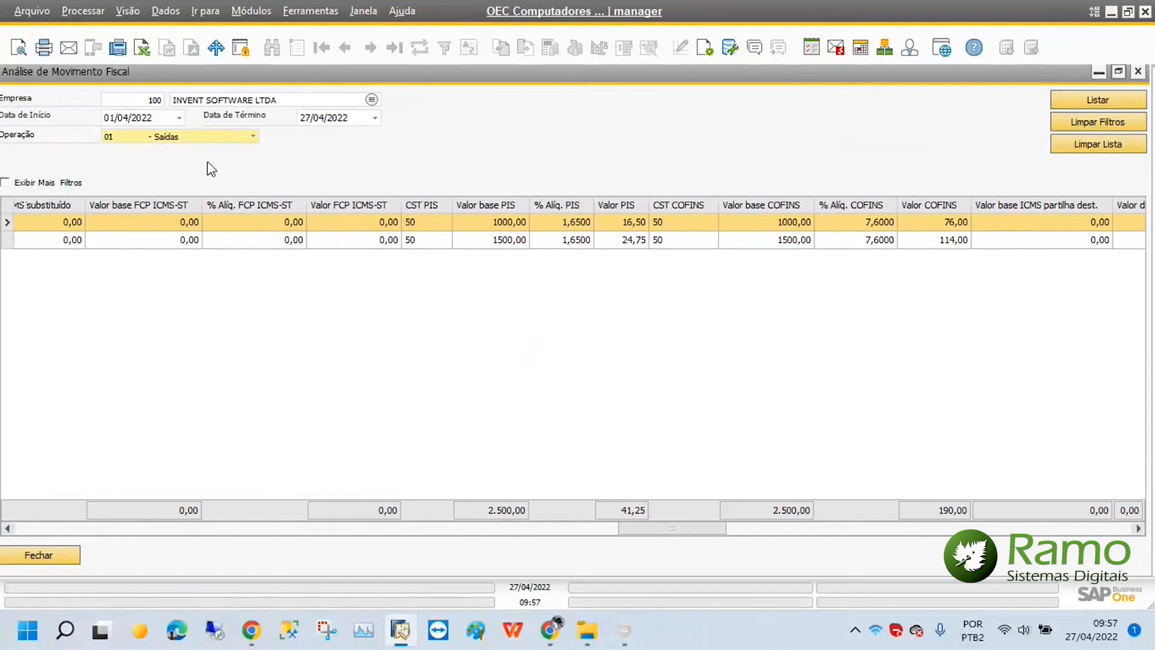
left_click(1093, 100)
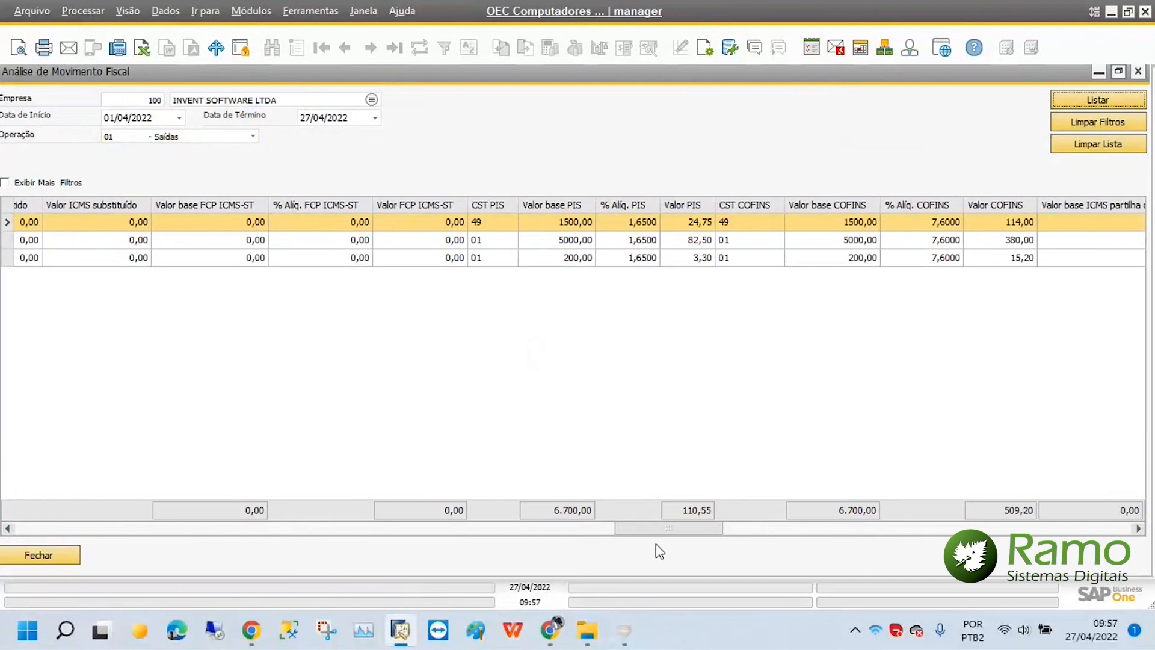
left_click_drag(669, 527, 653, 533)
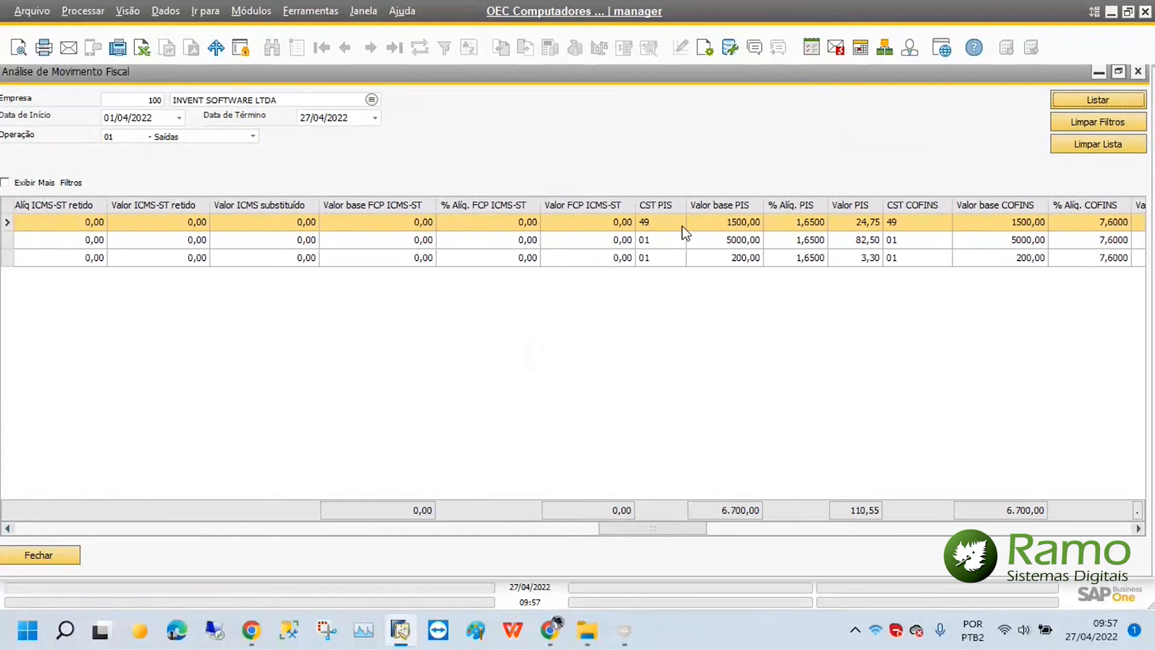
left_click_drag(662, 529, 63, 530)
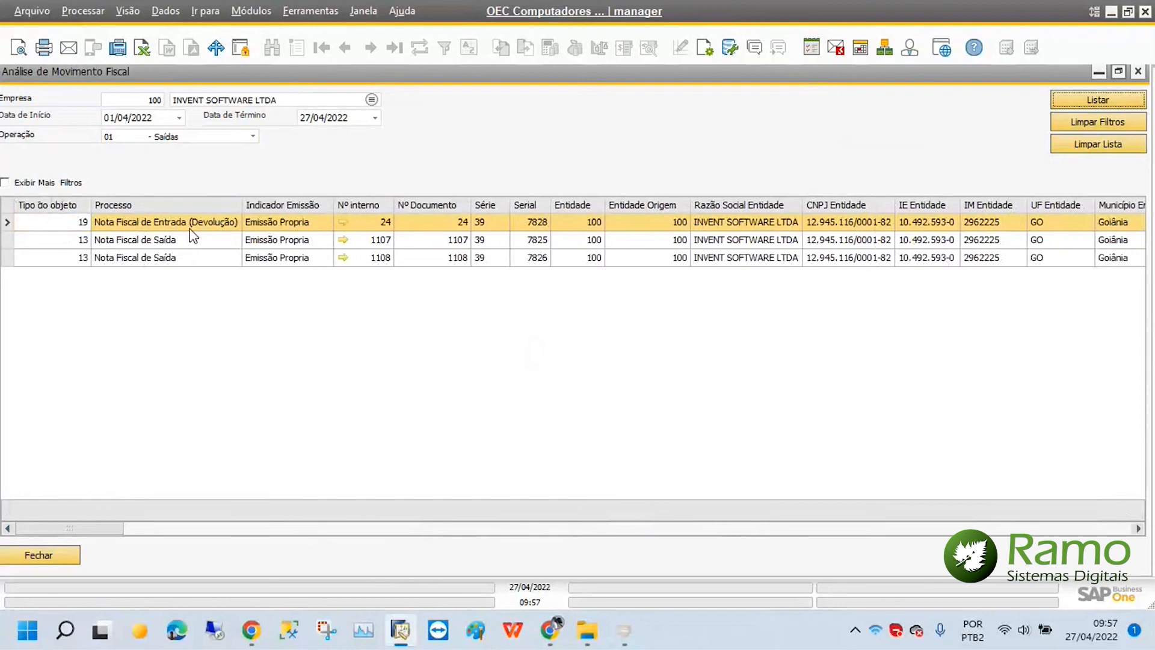
left_click(50, 555)
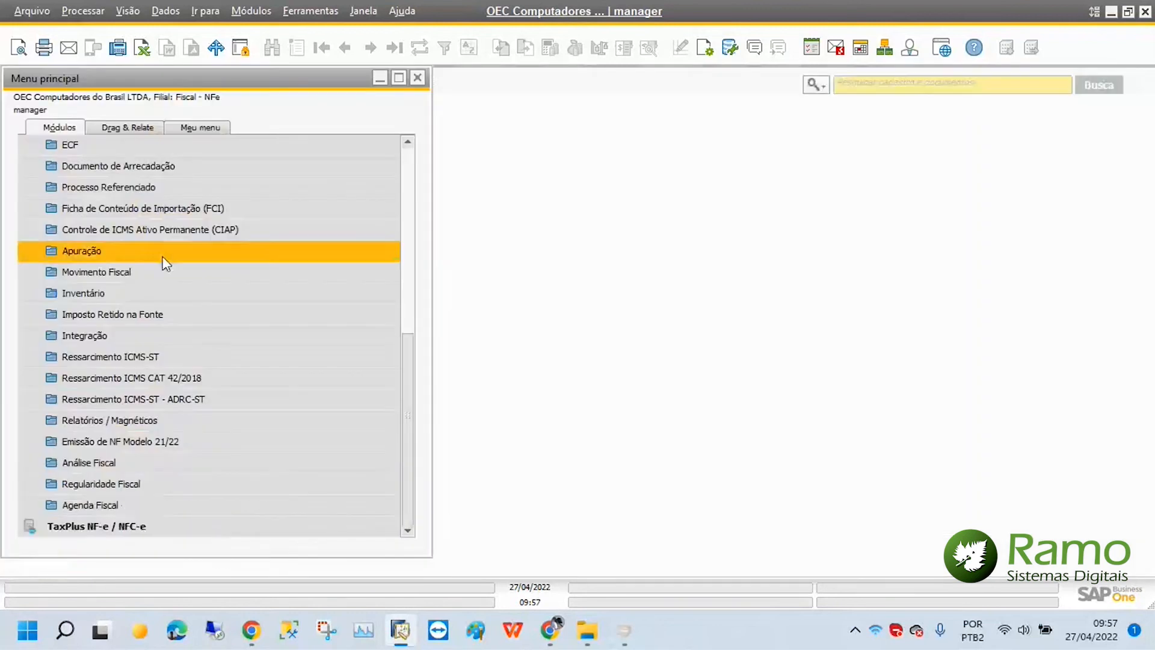
Step: View Bloco F - Sped Contribuições under Relatórios / Magnéticos, SPED - Contribuições, Movimentos do SPED - Contribuições, and close it
left_click(148, 428)
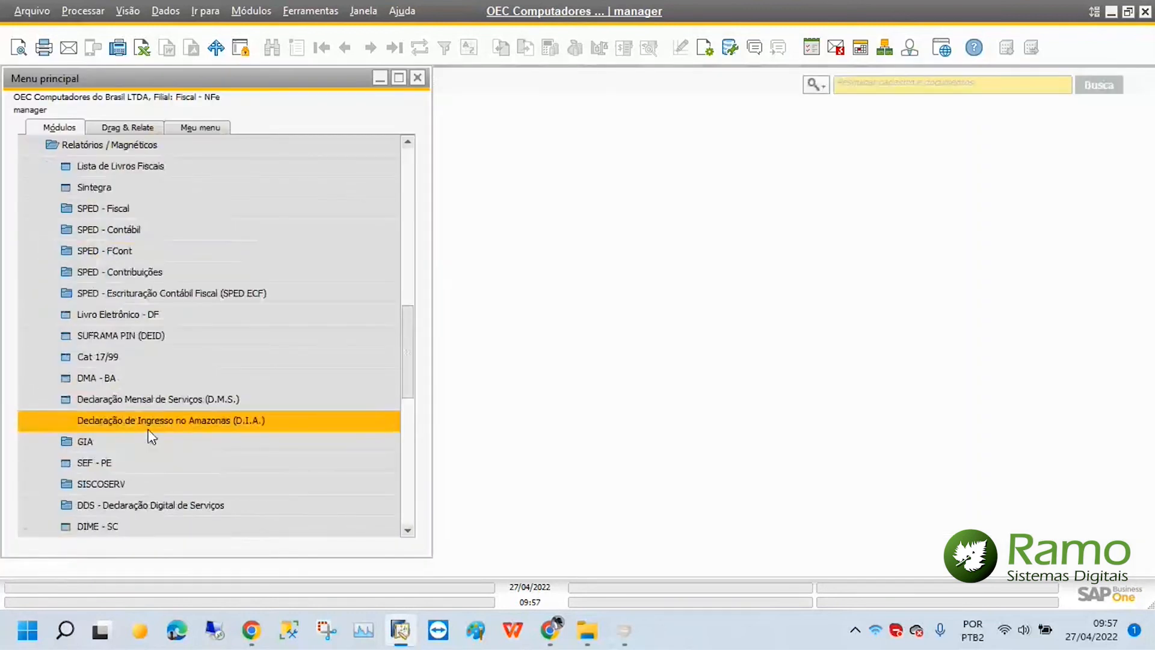
left_click(170, 273)
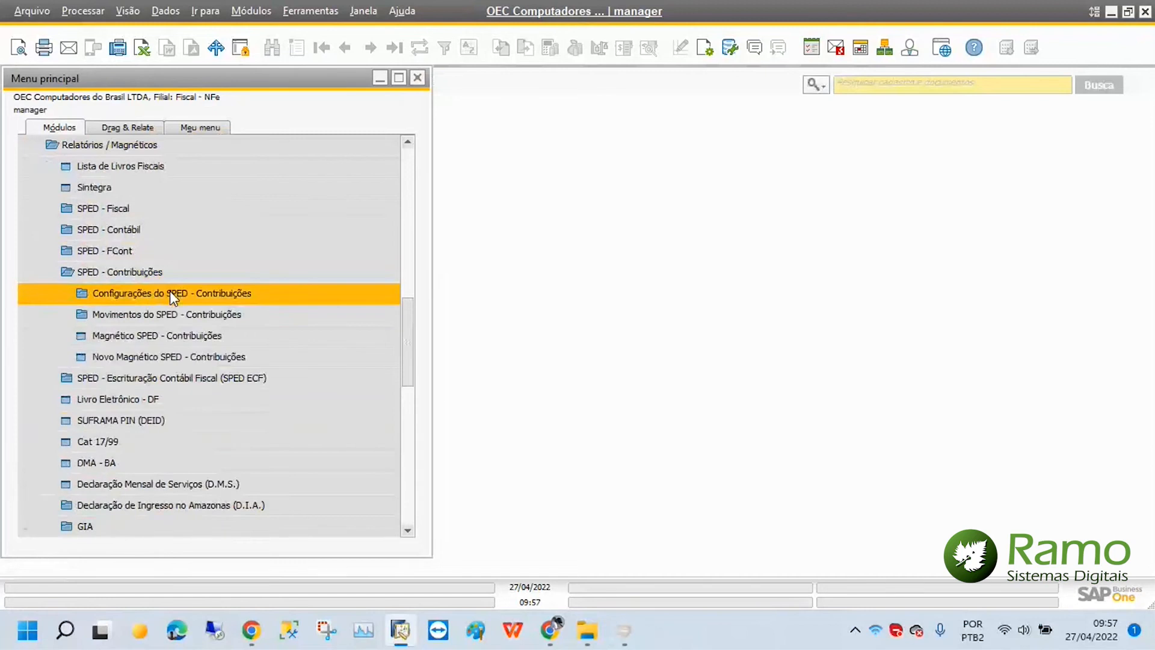
left_click(170, 292)
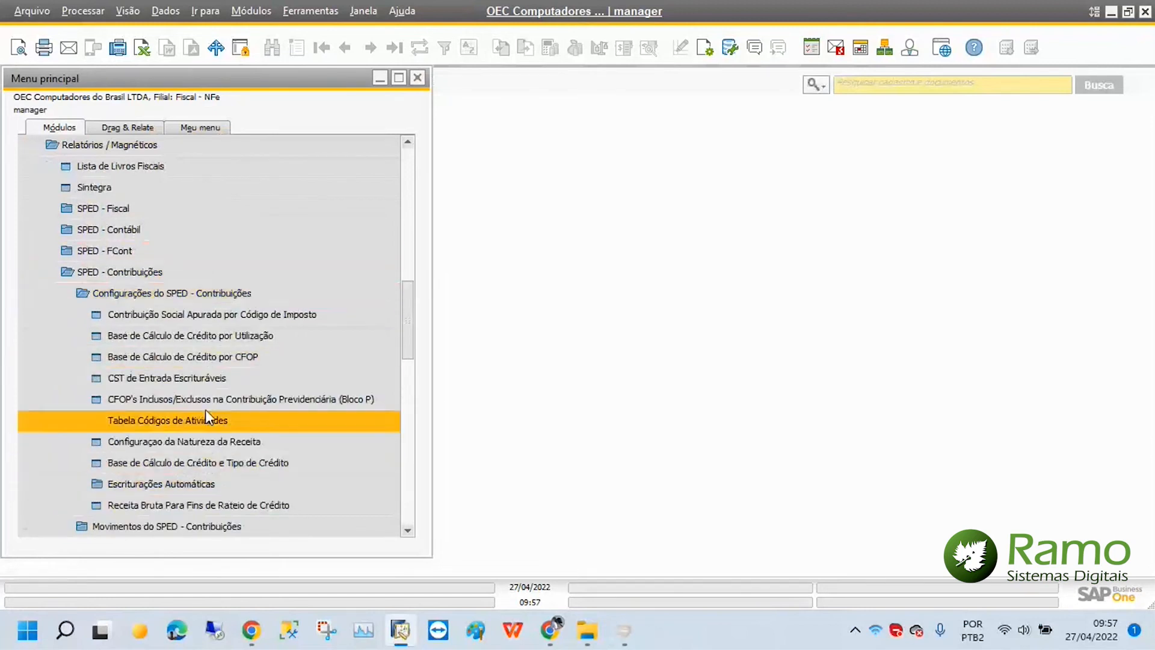
left_click(202, 297)
left_click(193, 314)
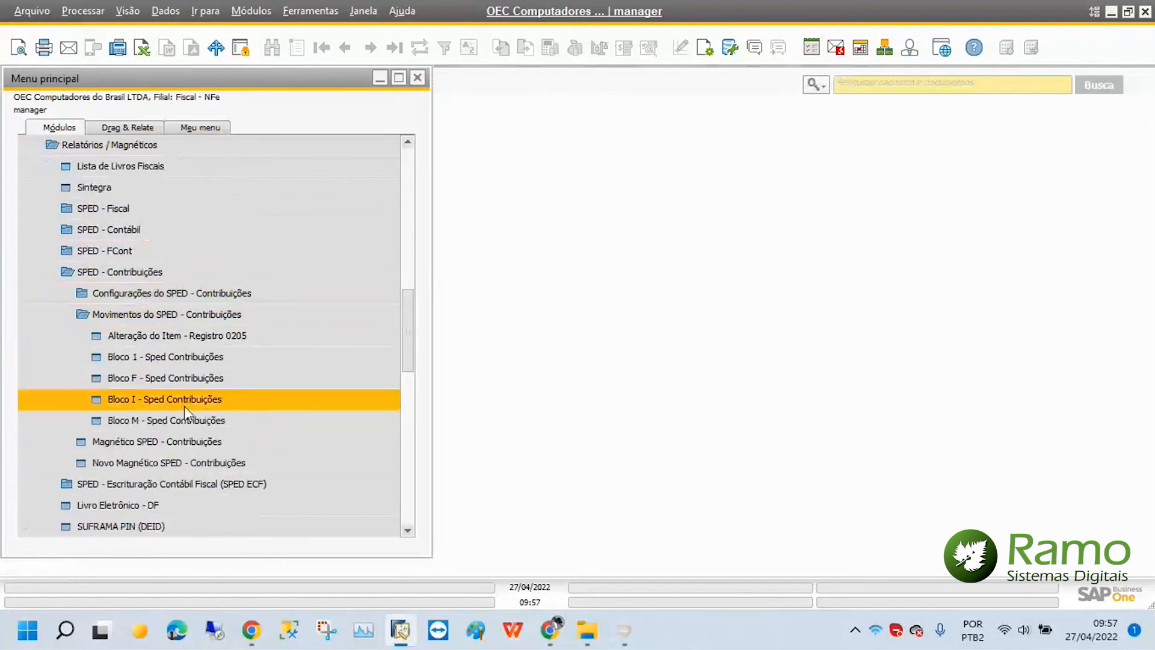
left_click(168, 379)
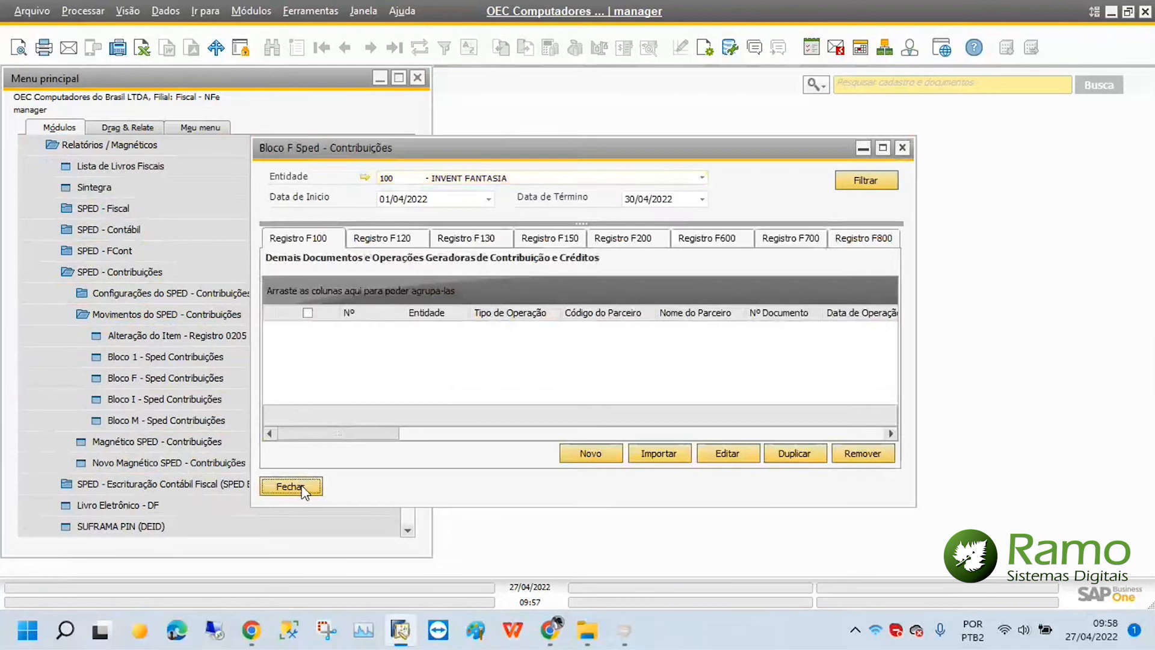
left_click(303, 486)
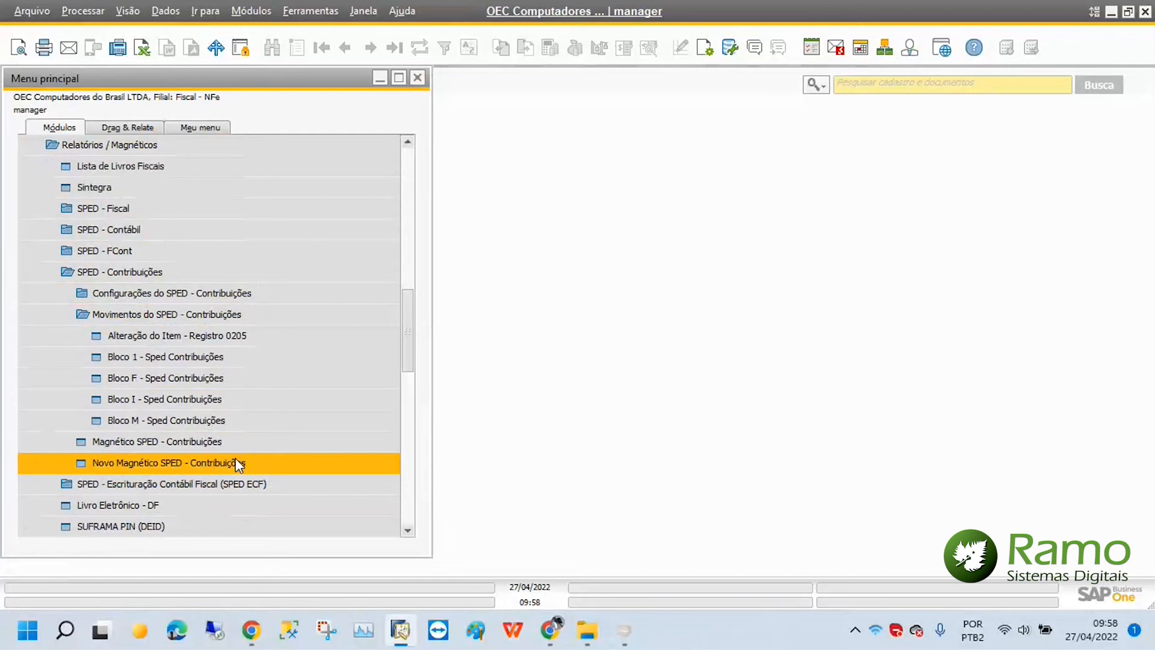
Step: Look through the Escriturações Automáticas options under Configurações do SPED - Contribuições and collapse the SPED - Contribuições group
left_click(213, 298)
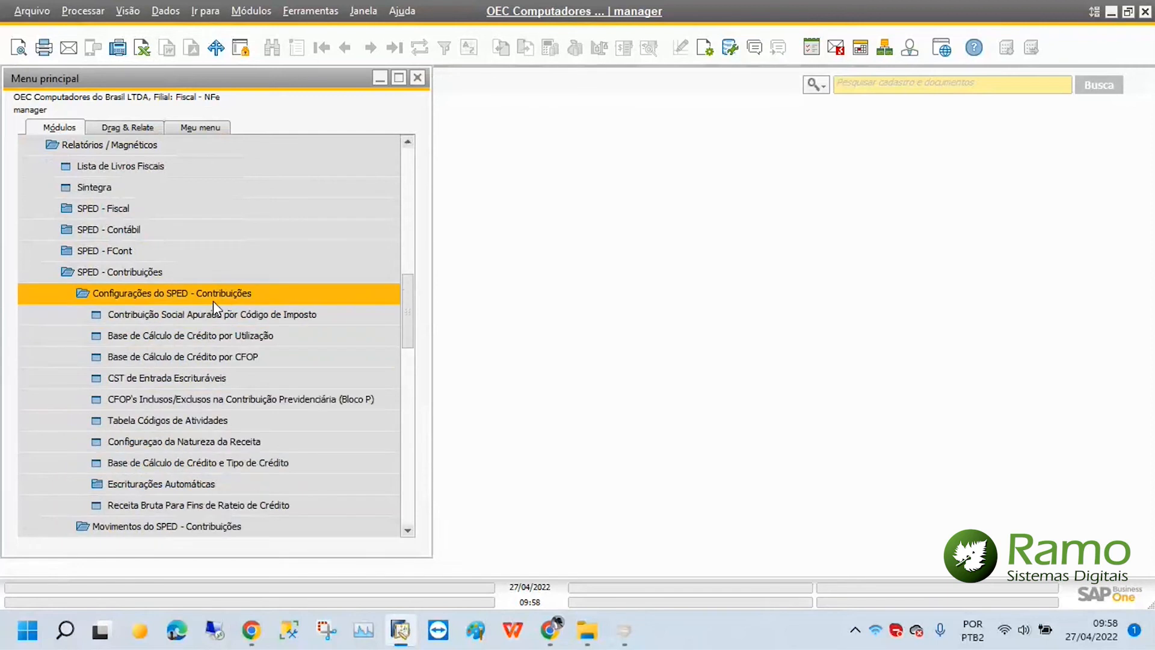
left_click(184, 481)
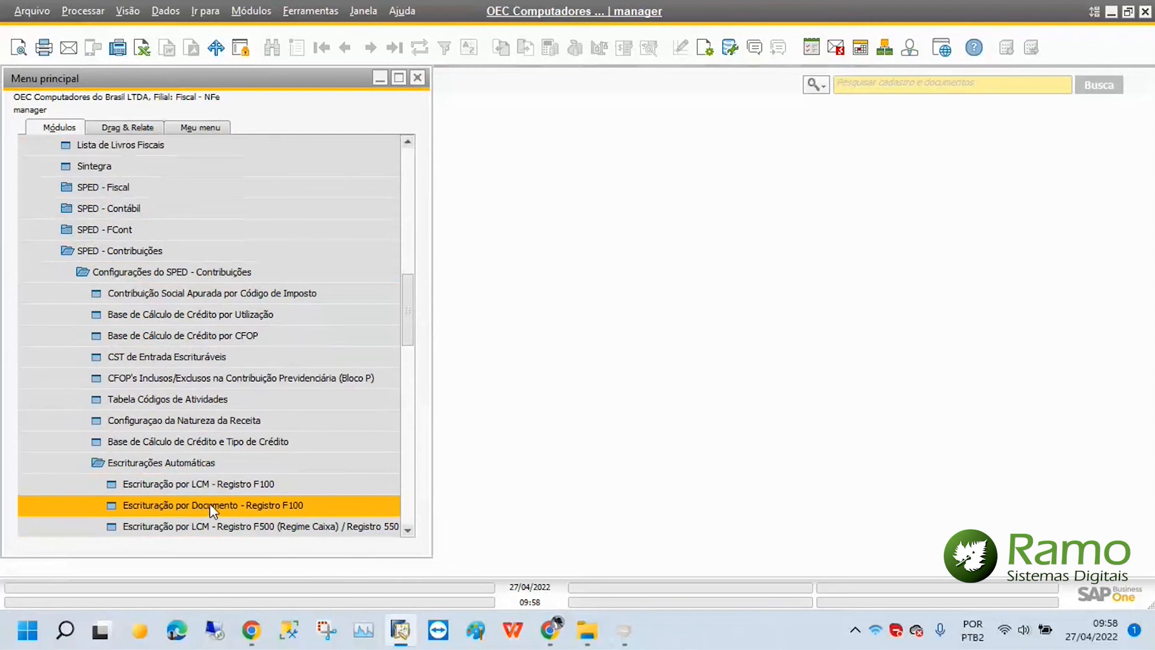
left_click(200, 466)
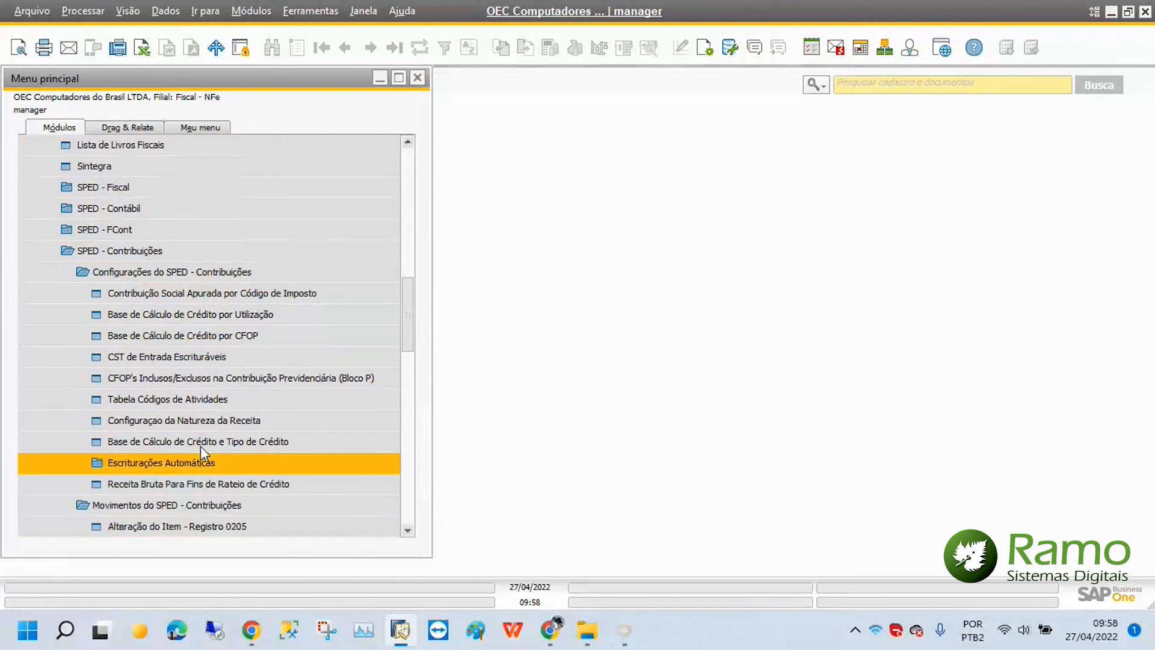
left_click(145, 252)
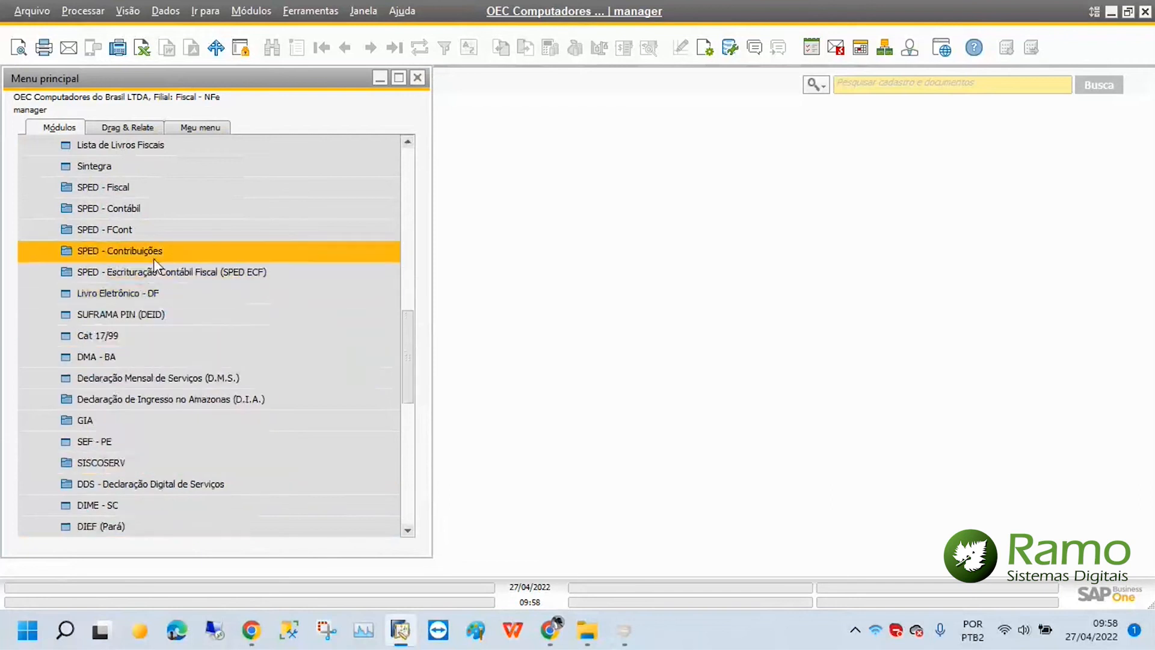
Step: Open Novo Magnético SPED - Contribuições and show the registers of the INVENT FANTASIA filing that starts on 01/03/2022
left_click(155, 258)
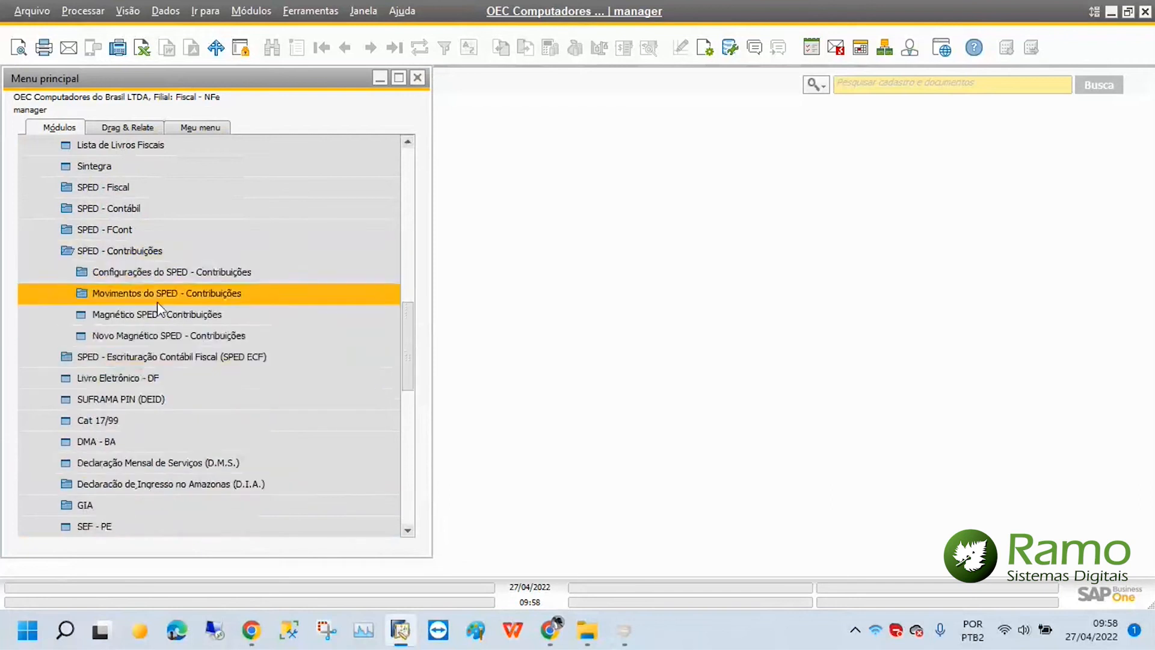
left_click(172, 342)
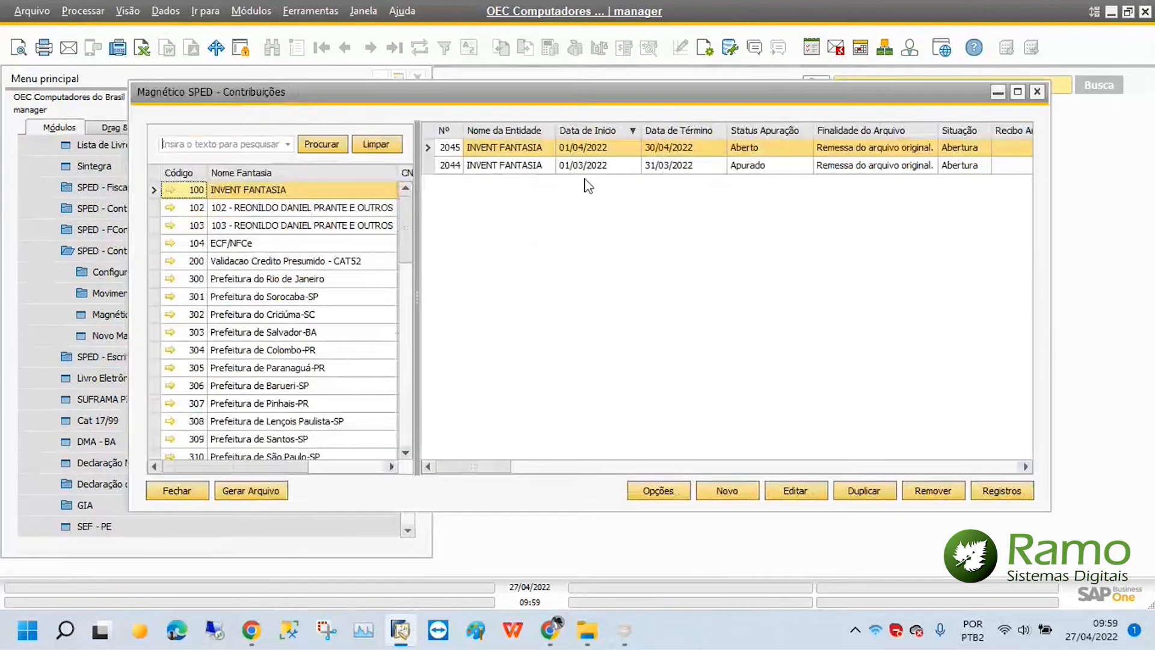
left_click(605, 171)
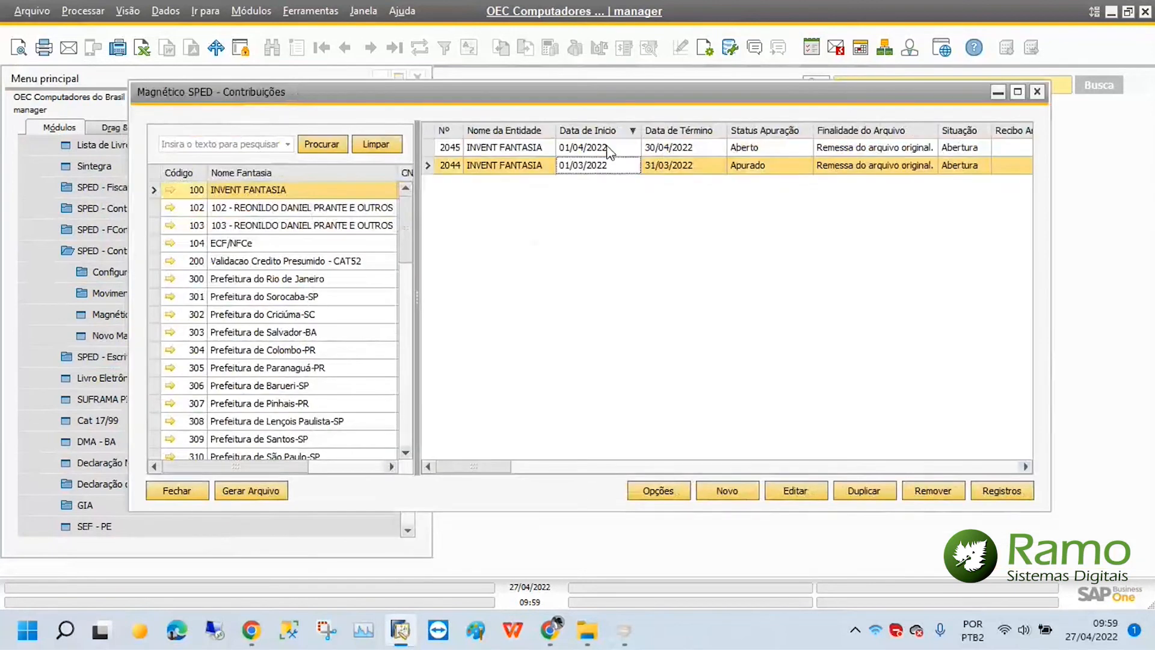
left_click(608, 150)
left_click(615, 163)
left_click(598, 153)
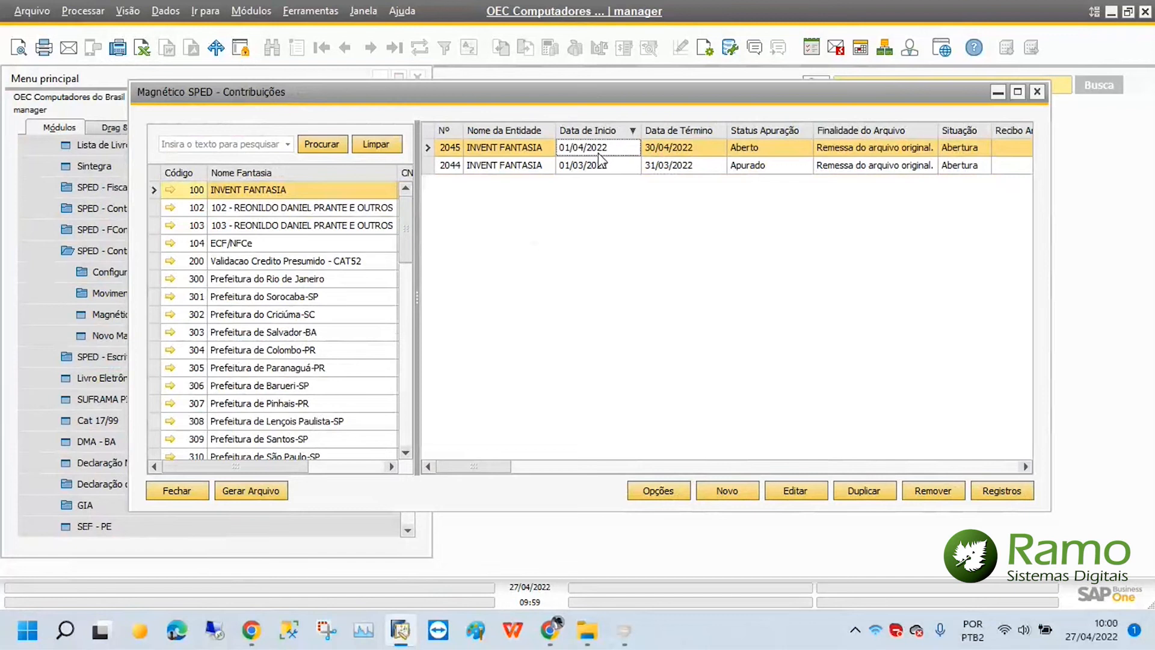
left_click(590, 167)
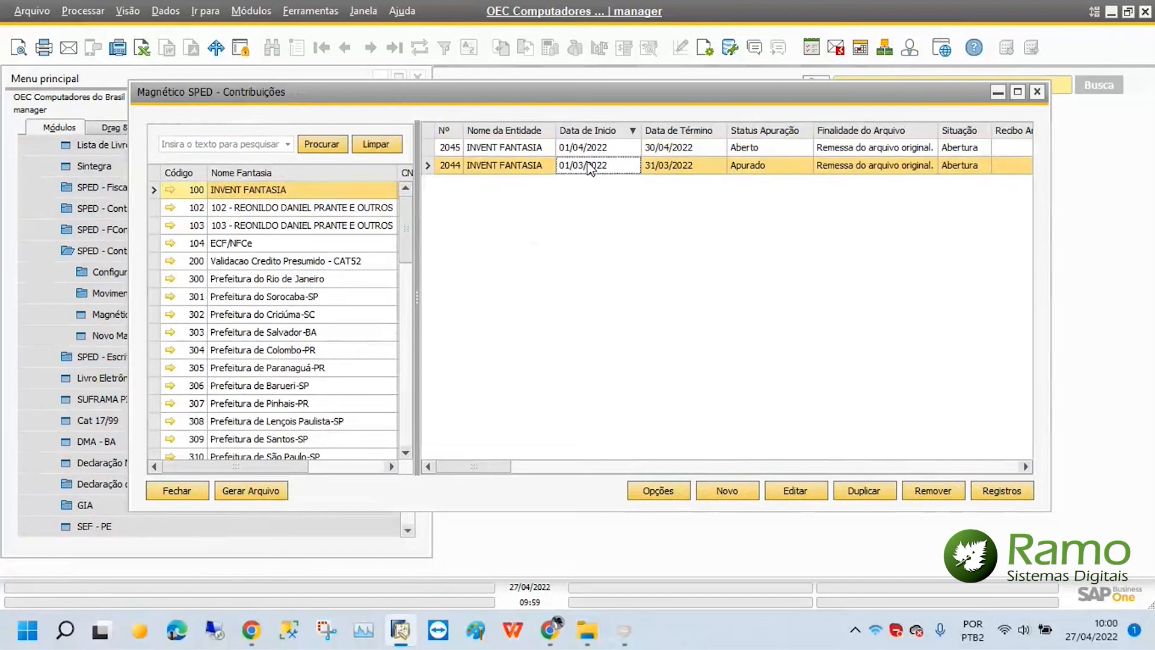
left_click(990, 492)
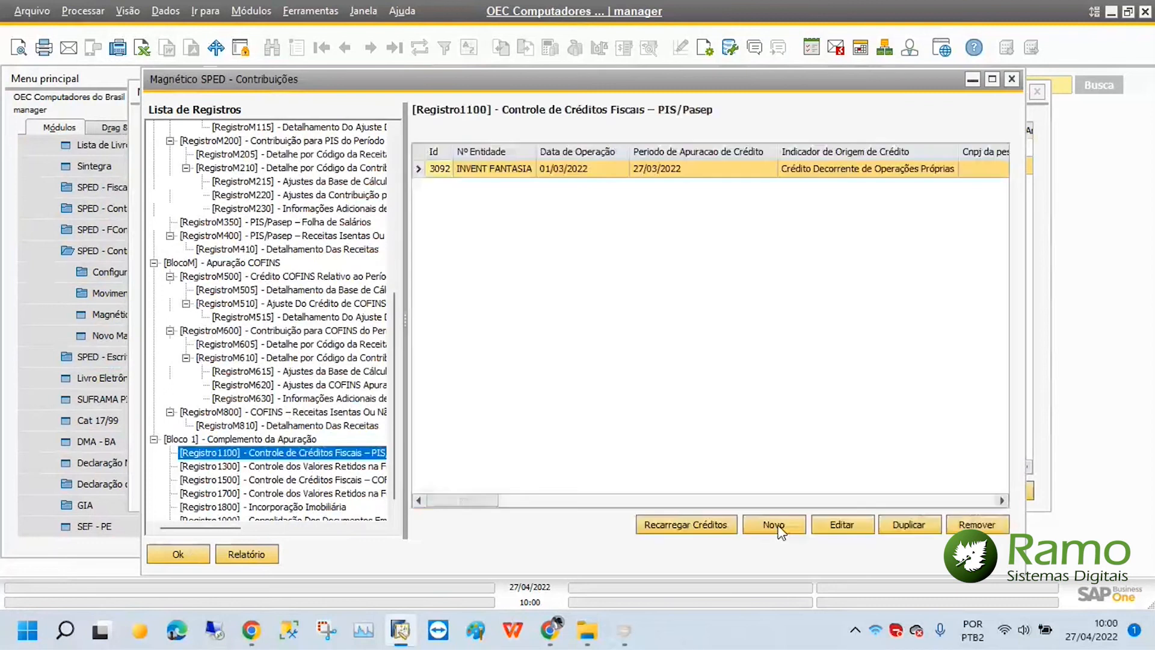
Step: Start a new Registro 1100 record with credit period 02/2021, look through the Tipo de Crédito options, and discard the record
left_click(775, 526)
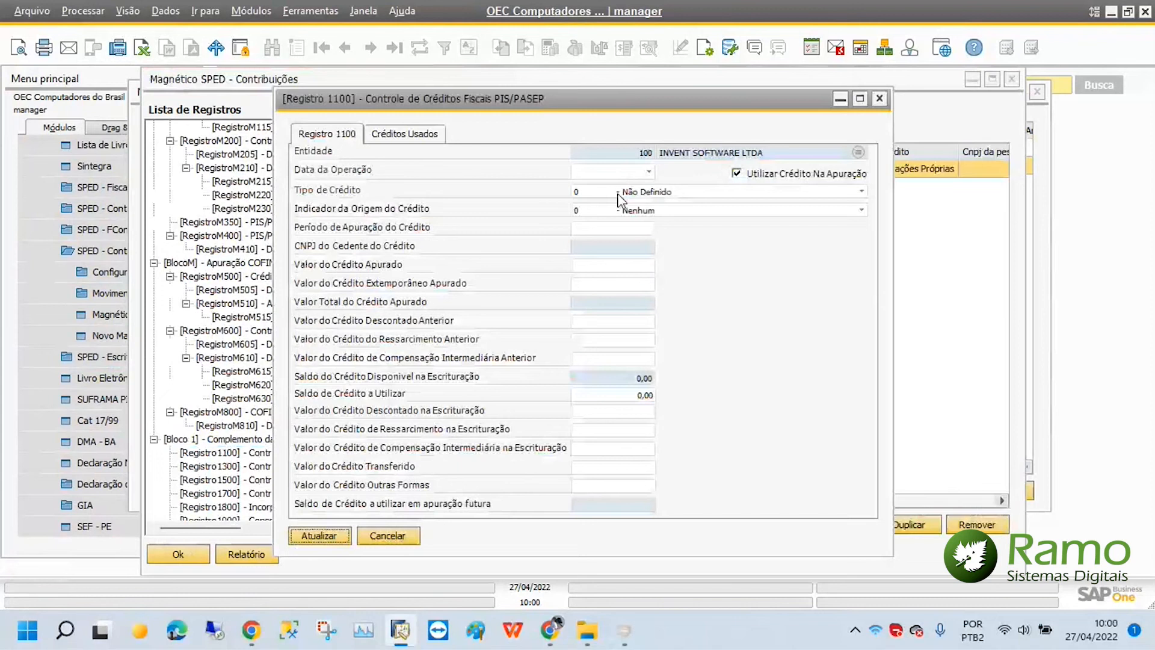
left_click(603, 229)
key("Left")
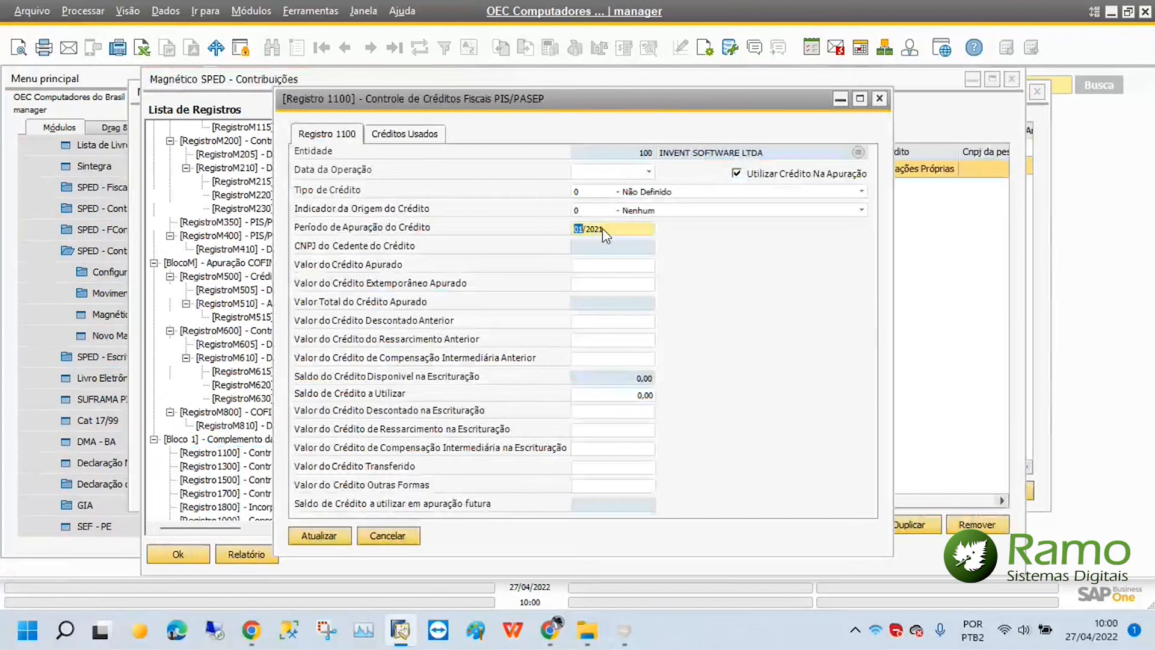
type("02")
key("Tab")
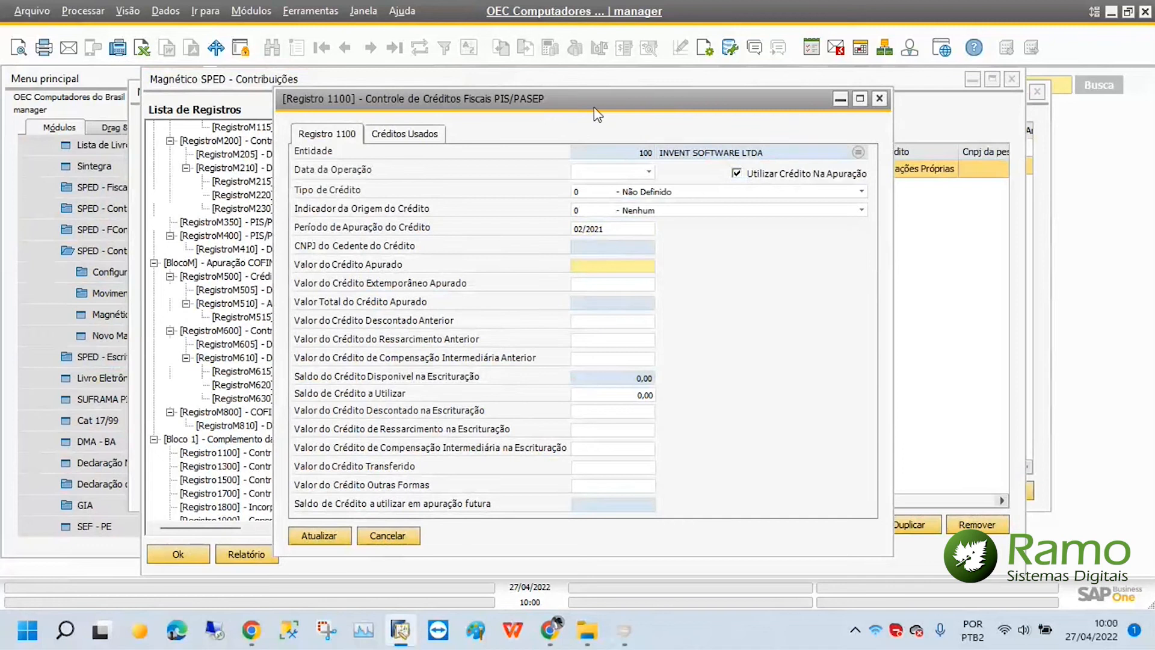
left_click(628, 195)
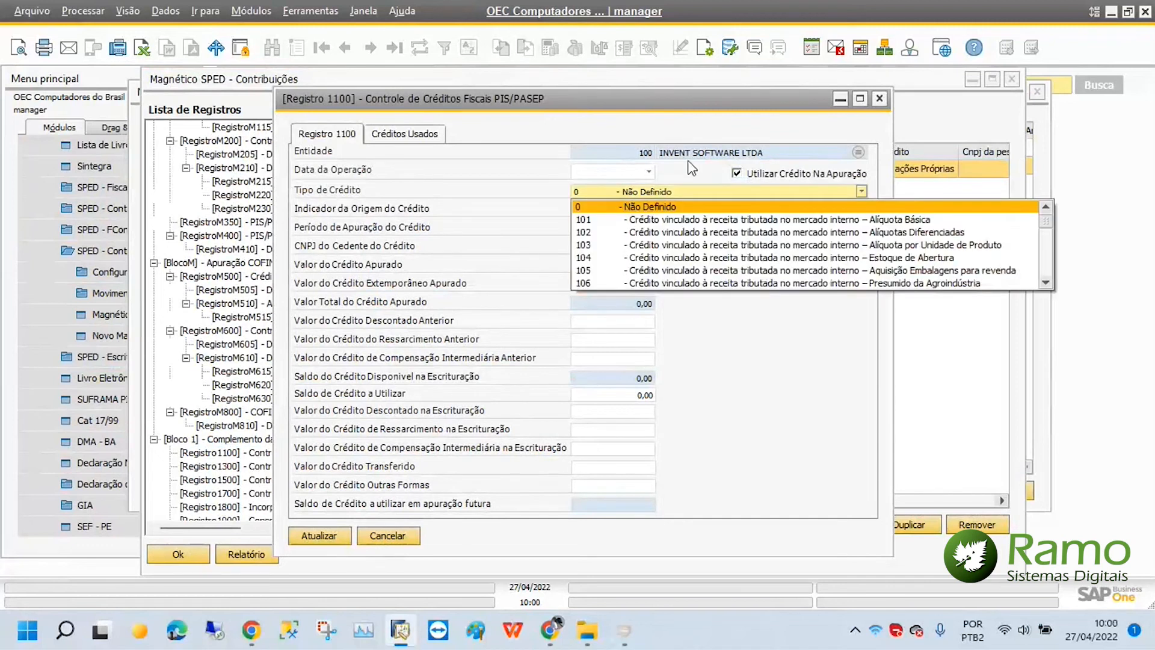
left_click(870, 112)
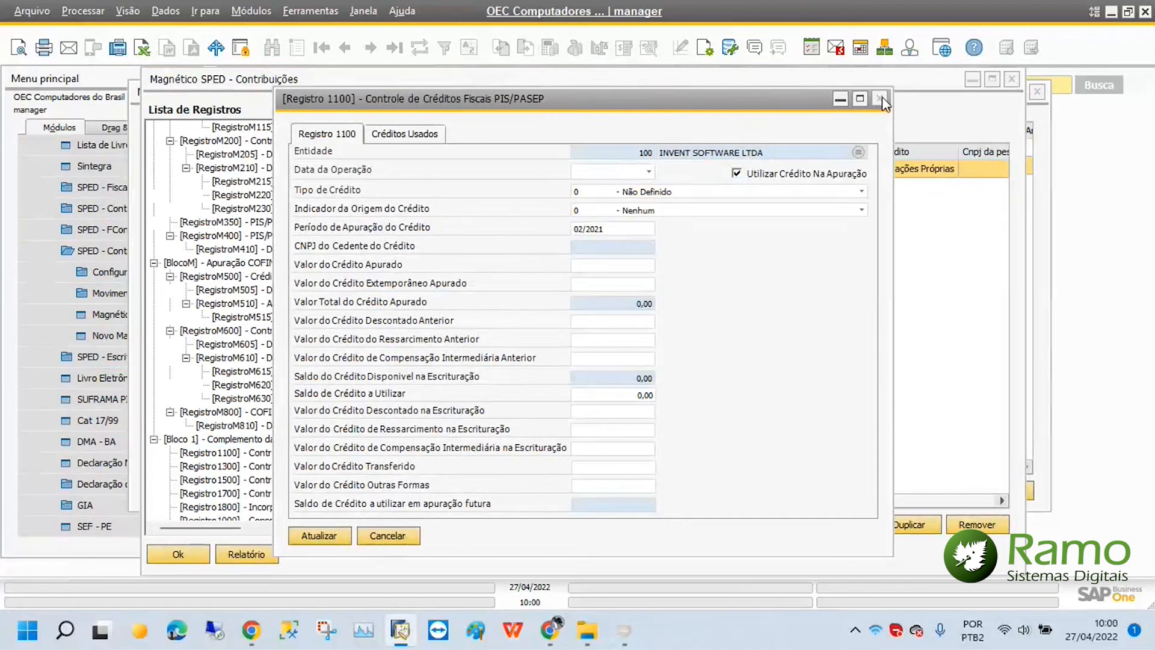
left_click(882, 98)
Step: Examine the existing Registro 1100 PIS credit and Registro 1500 COFINS credit with its Créditos Usados, and close the registers
left_click(841, 524)
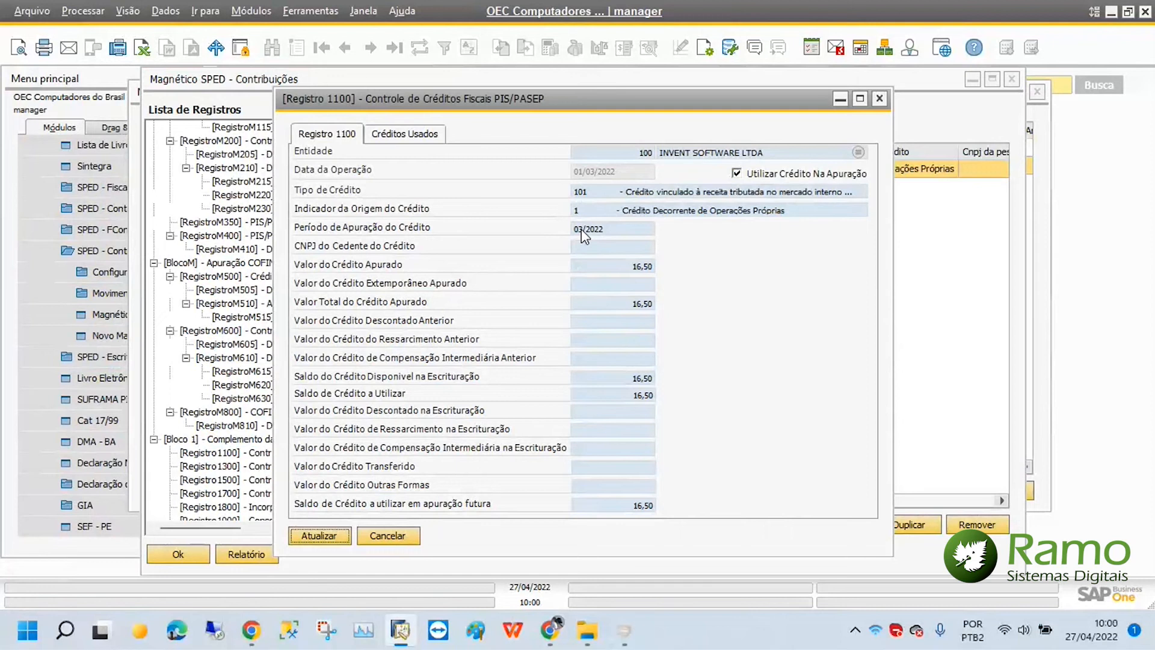
left_click(392, 537)
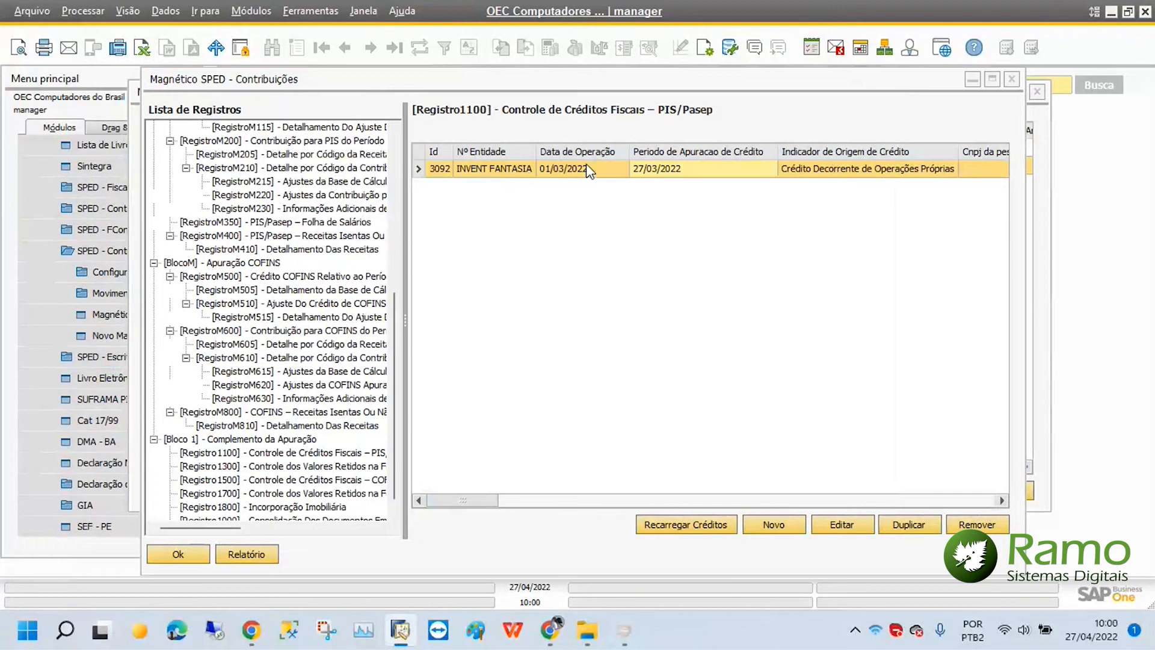
scroll(392, 335, "down", 1)
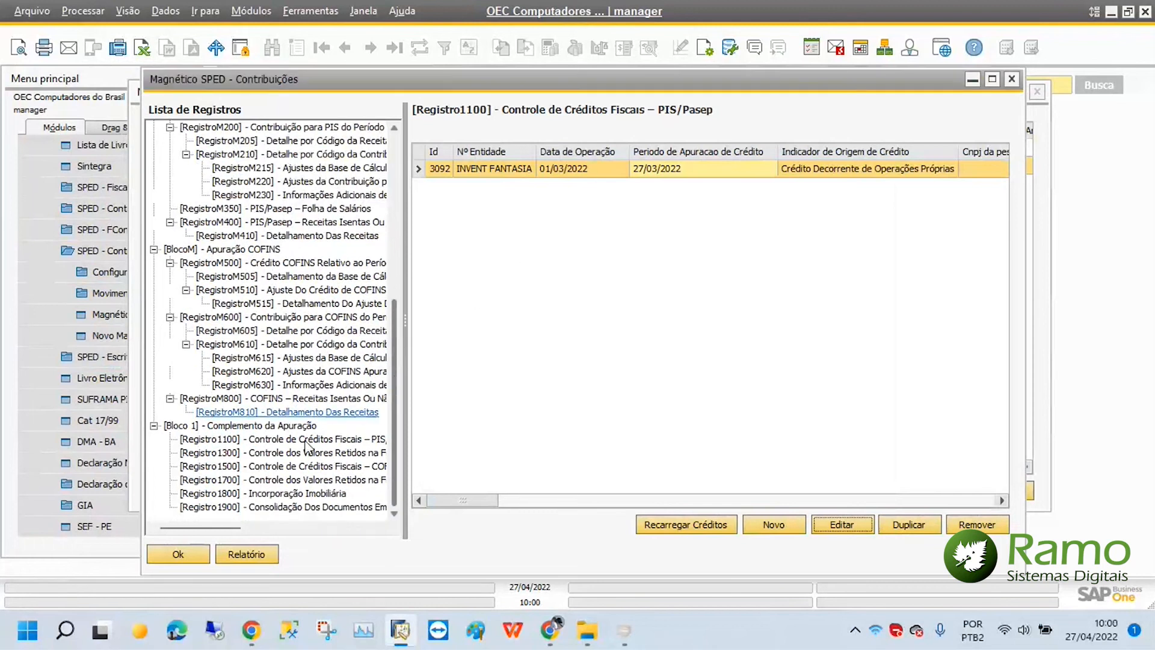
left_click(285, 470)
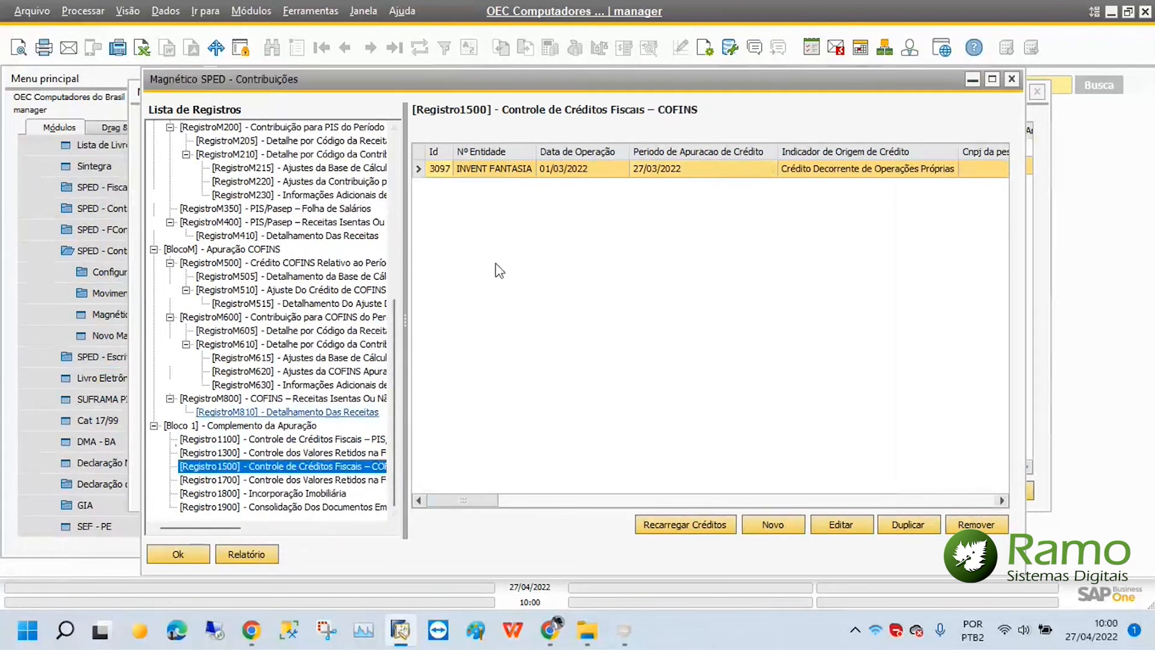
left_click(845, 530)
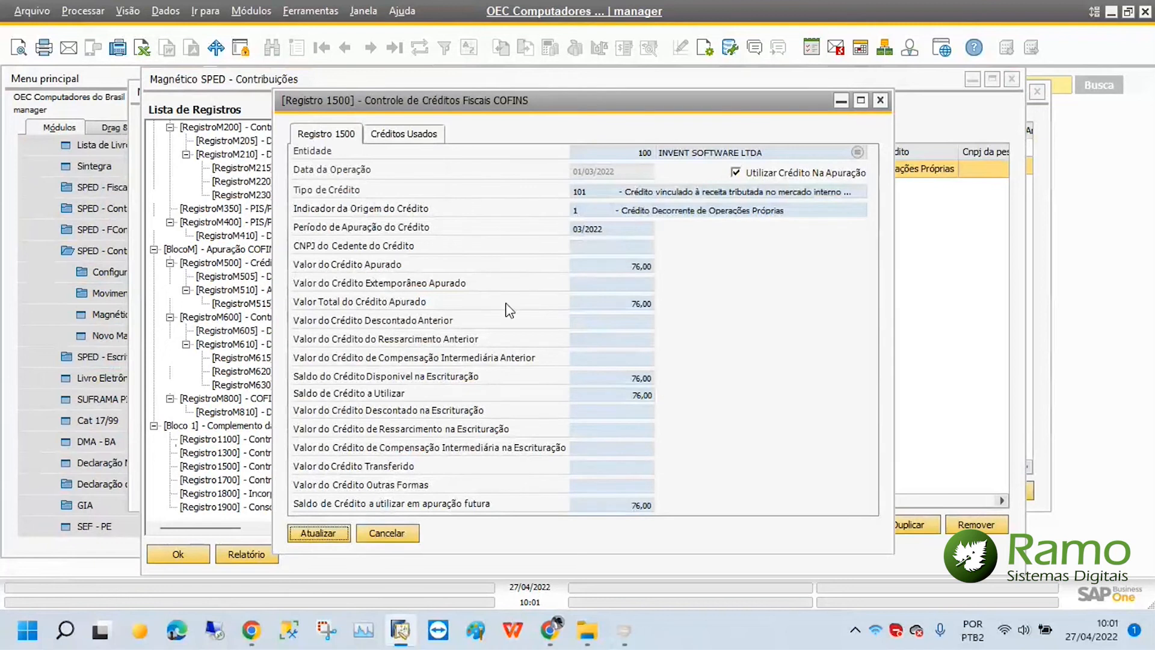
left_click(415, 140)
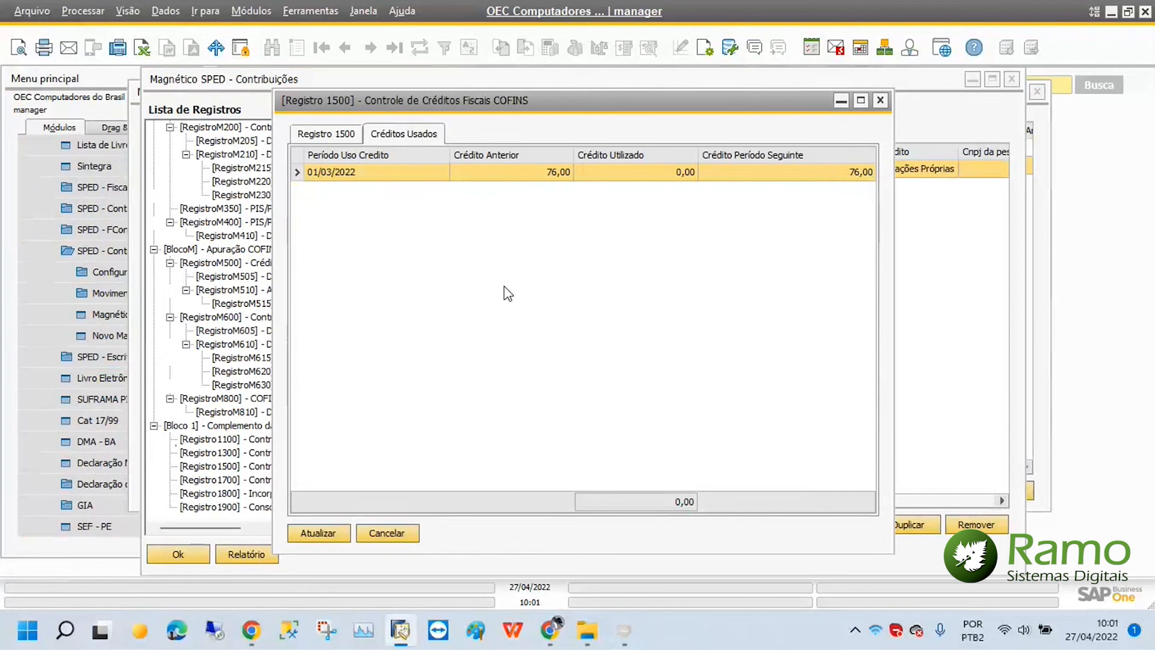
left_click(852, 175)
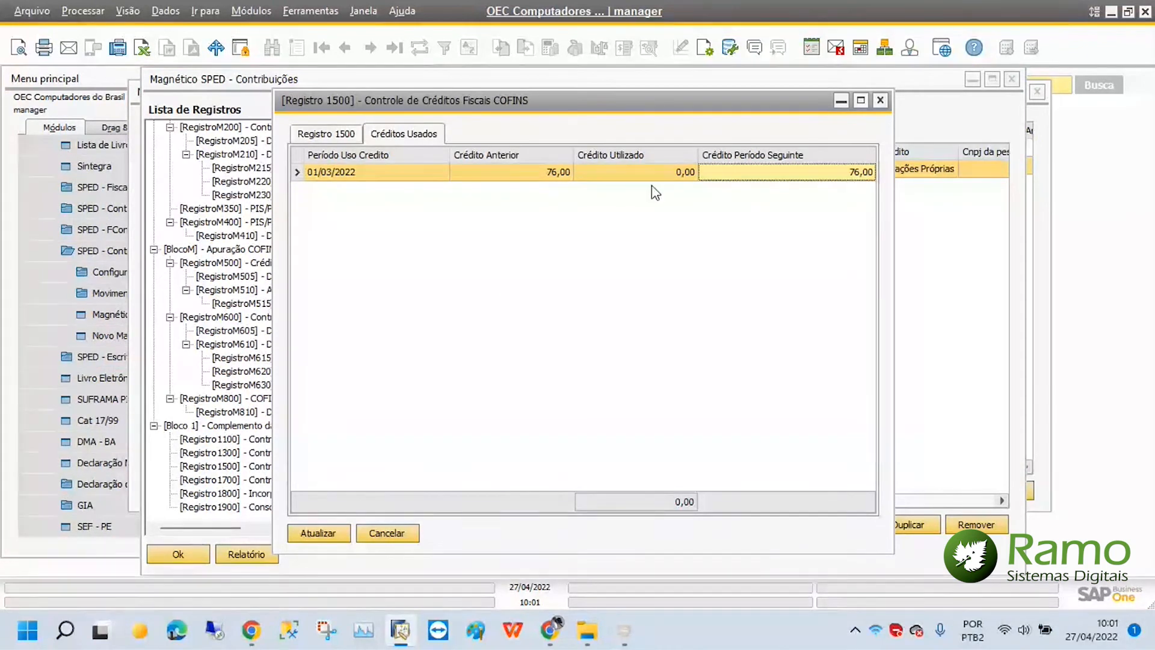
left_click(880, 101)
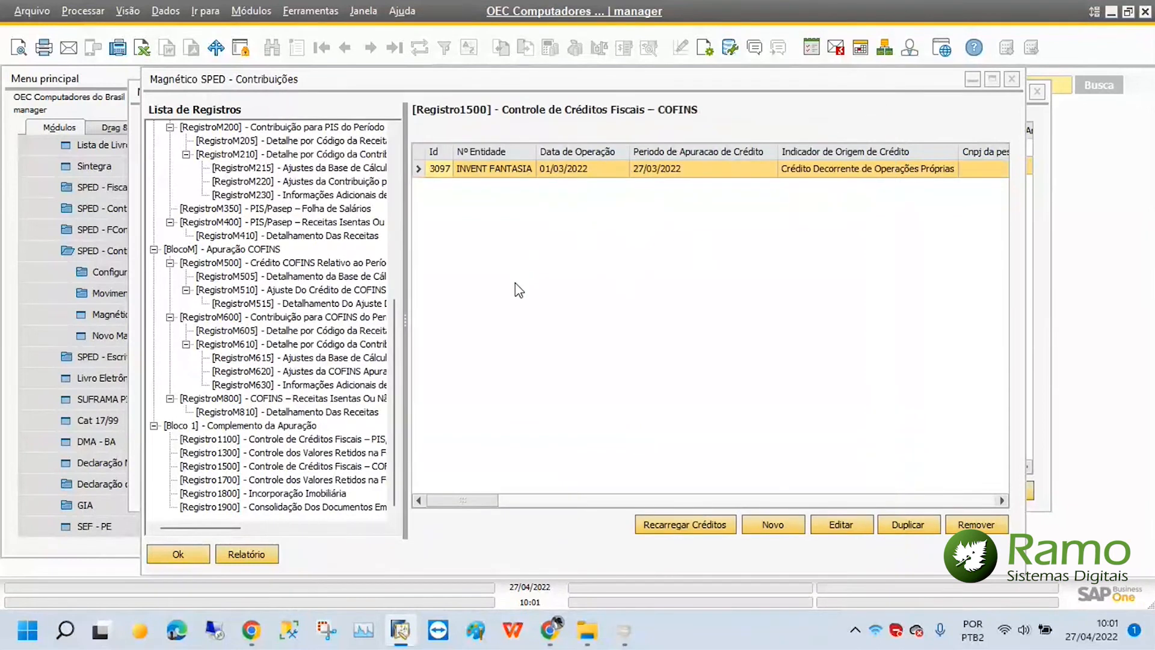
left_click(317, 483)
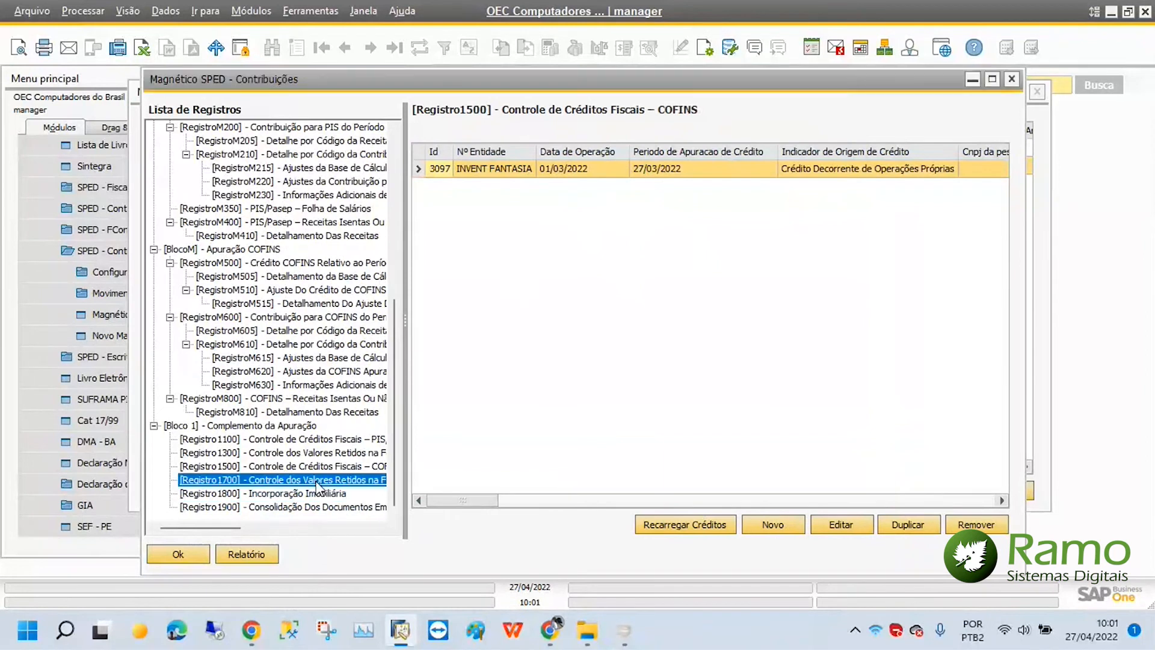
left_click(266, 466)
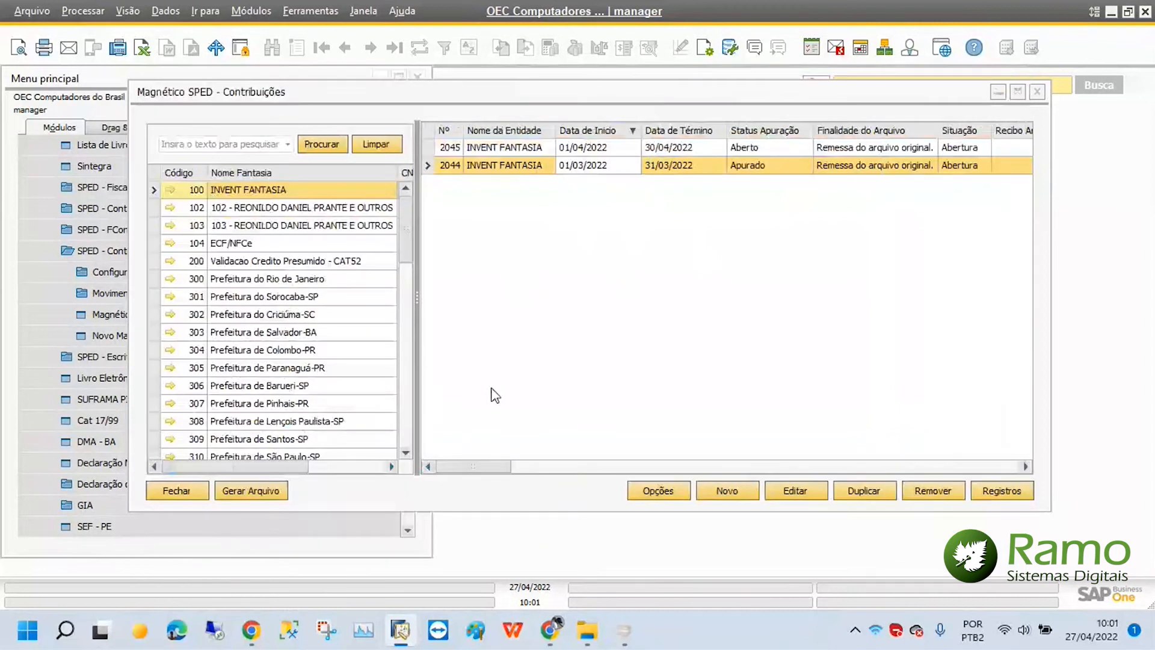
Step: Alternate the Status Apuração of the filing that starts on 01/03/2022 to Aberto and back to Apurado
left_click(658, 490)
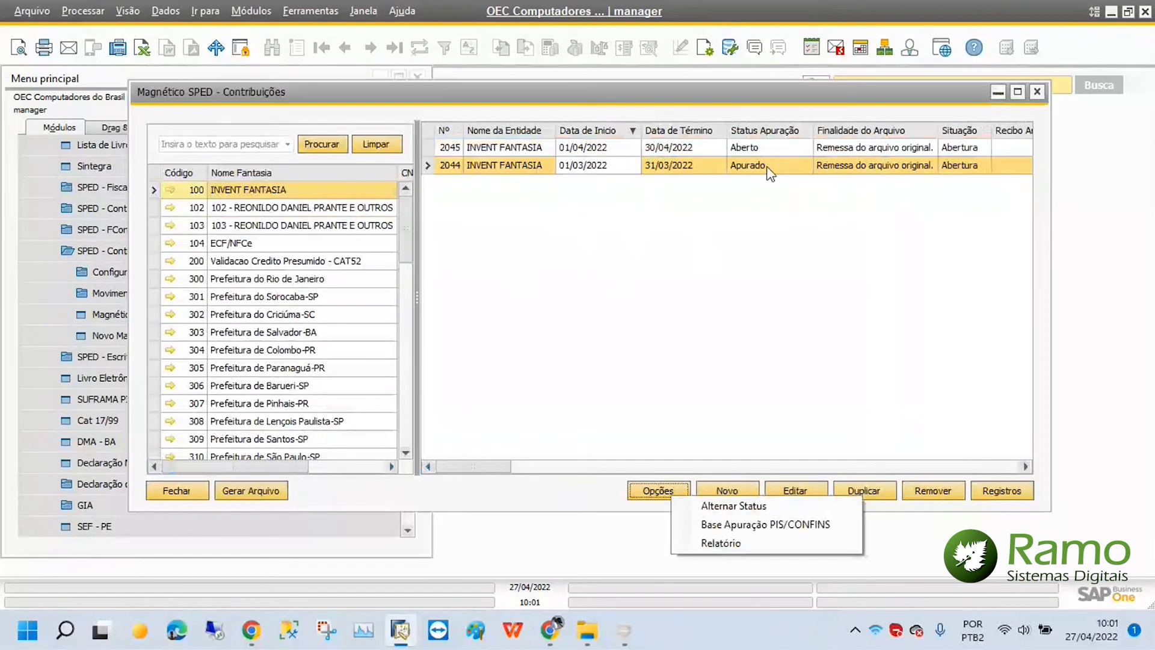
left_click(713, 508)
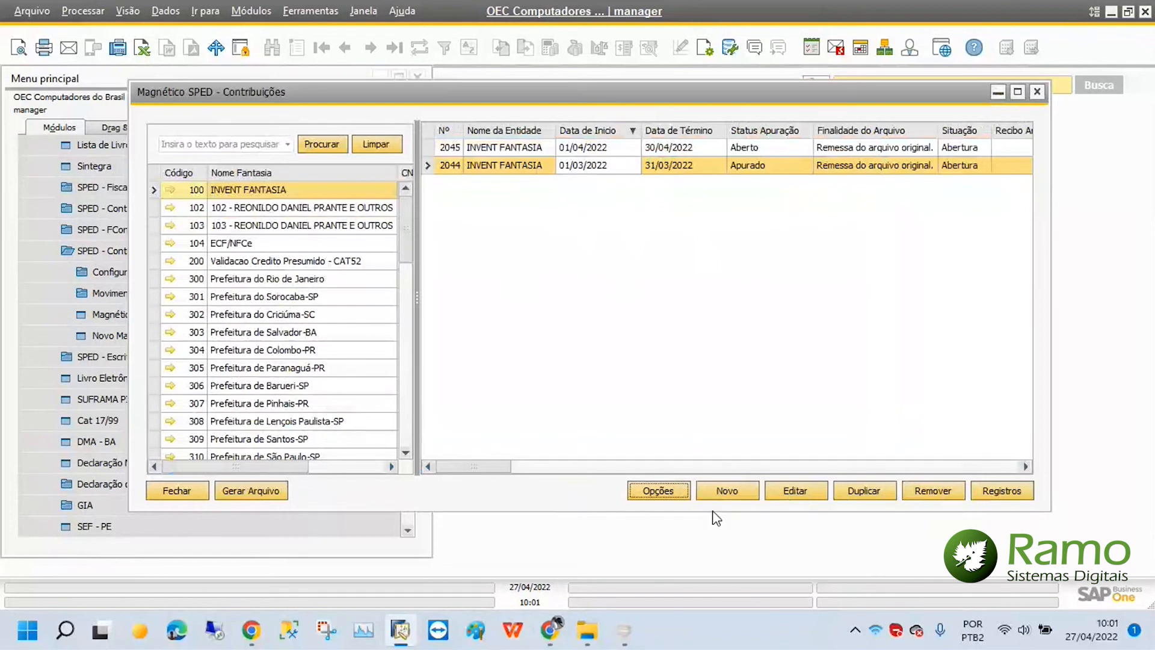
left_click(702, 169)
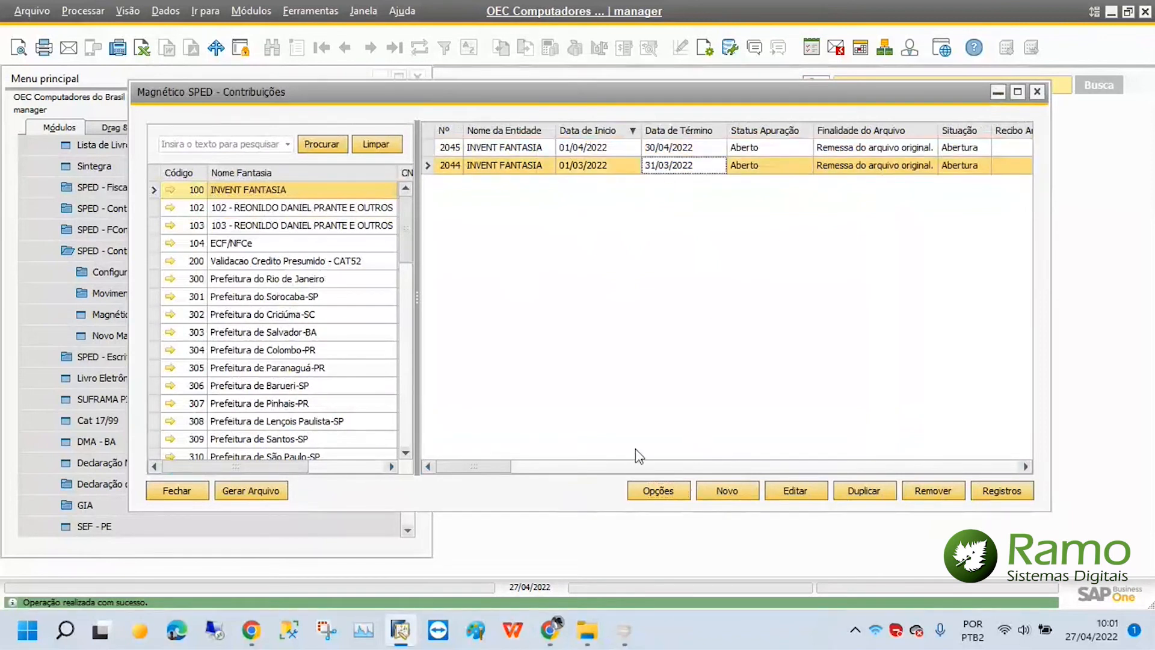
left_click(669, 485)
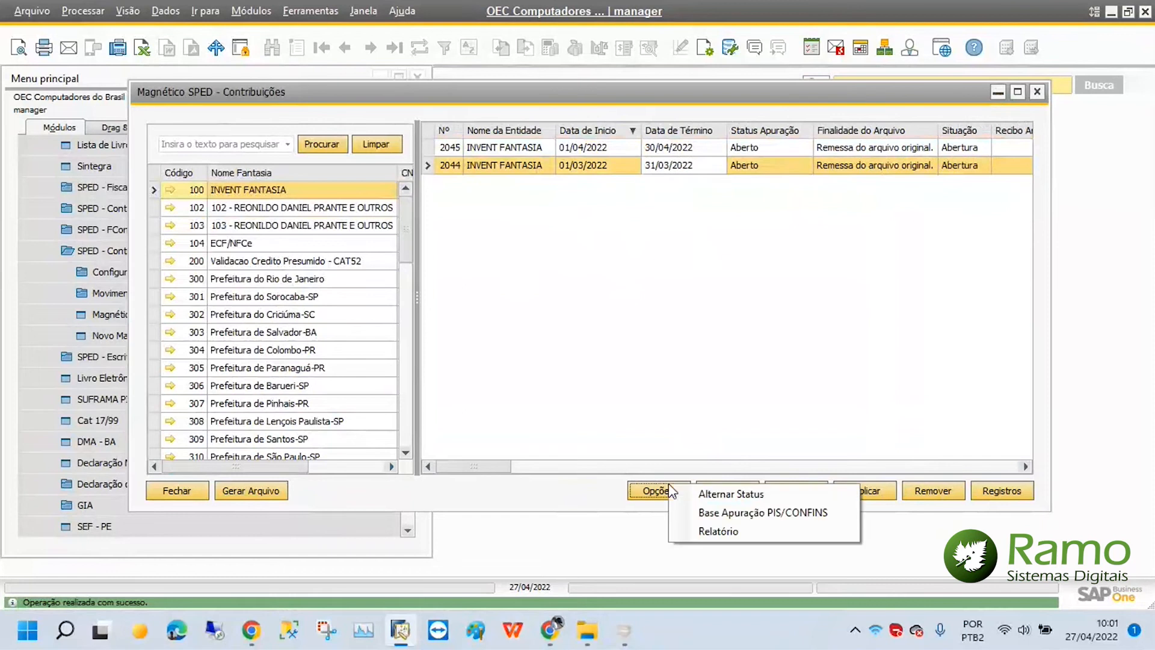
left_click(707, 495)
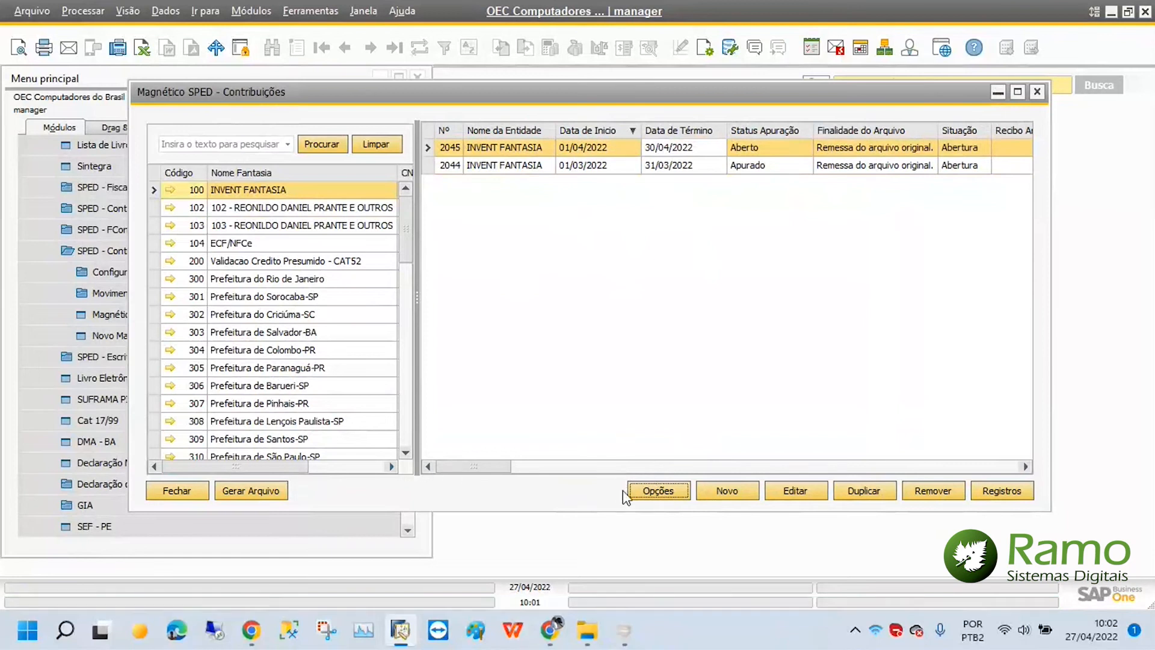
Step: Open the filing that starts on 01/04/2022 for editing, view its Status Apuração options, and close it without changes
left_click(797, 492)
left_click(478, 237)
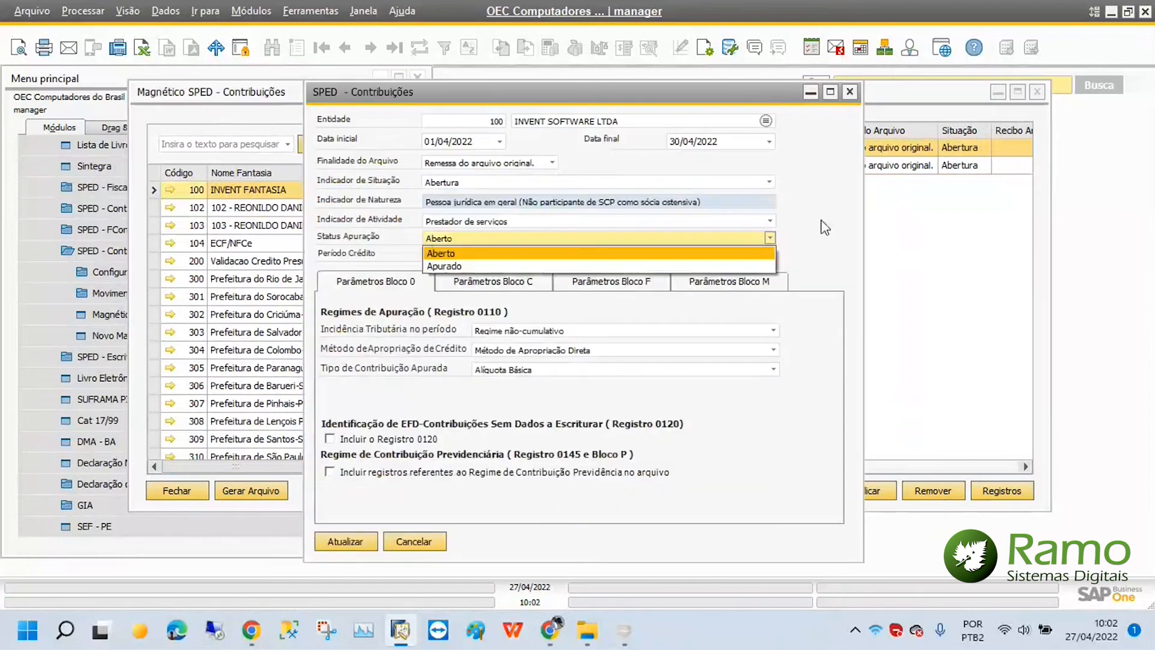
left_click(816, 217)
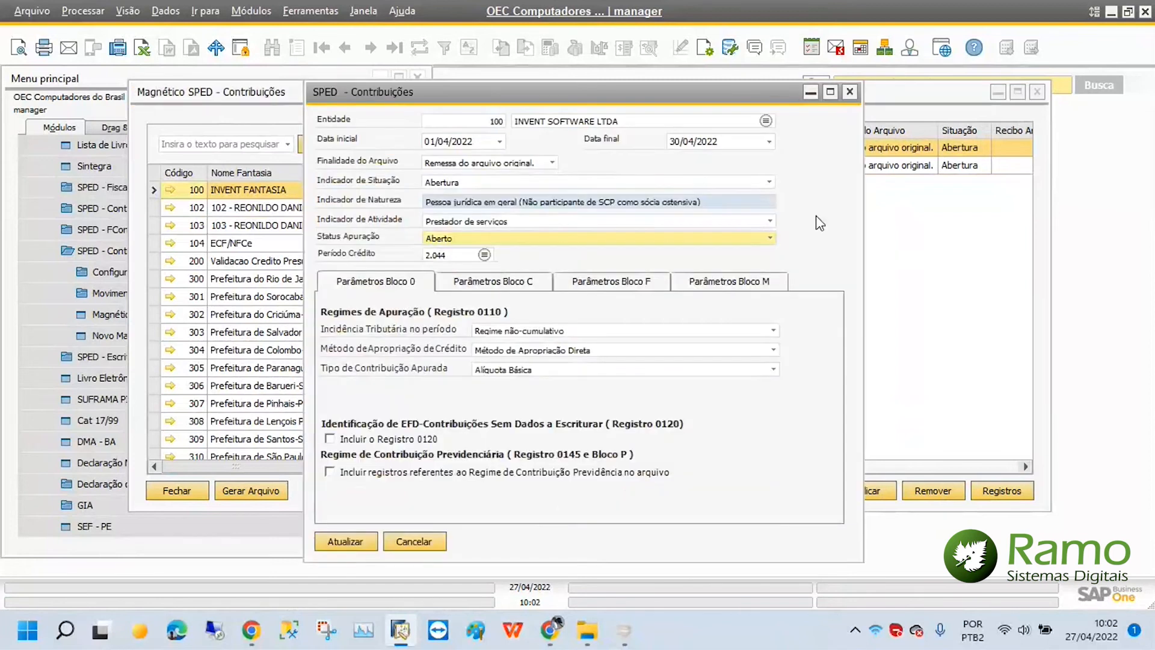
left_click(852, 94)
Step: Show the registers of the filing that starts on 01/03/2022 and view the Registro 1300 and Registro 1700 withheld values
left_click(702, 167)
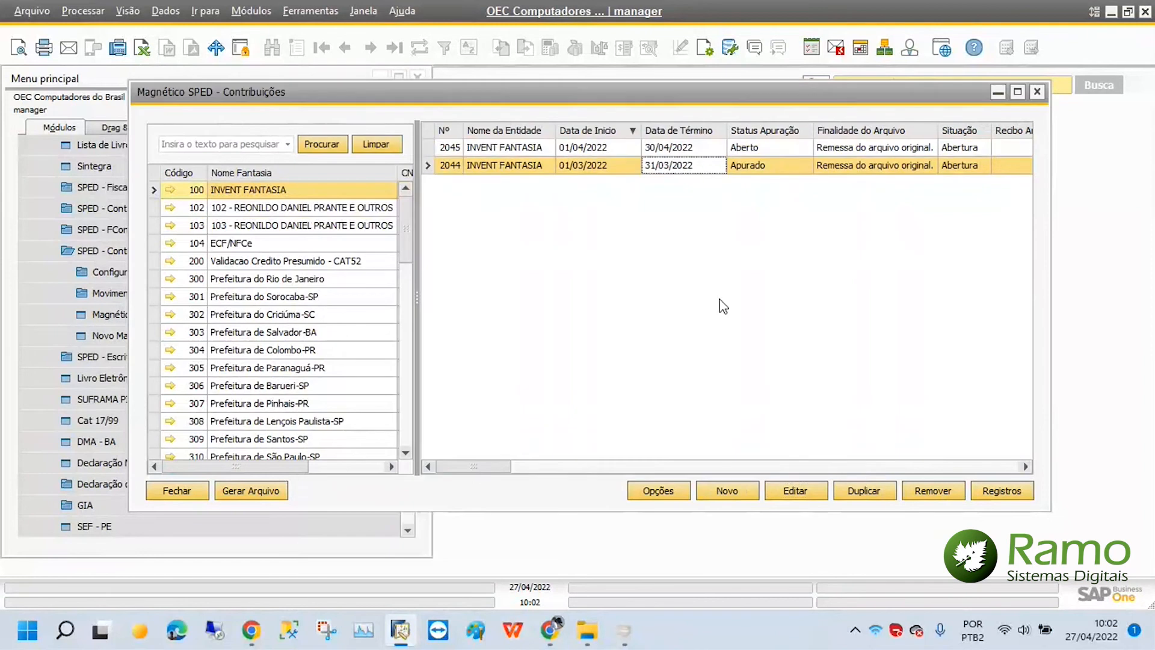
left_click(1002, 490)
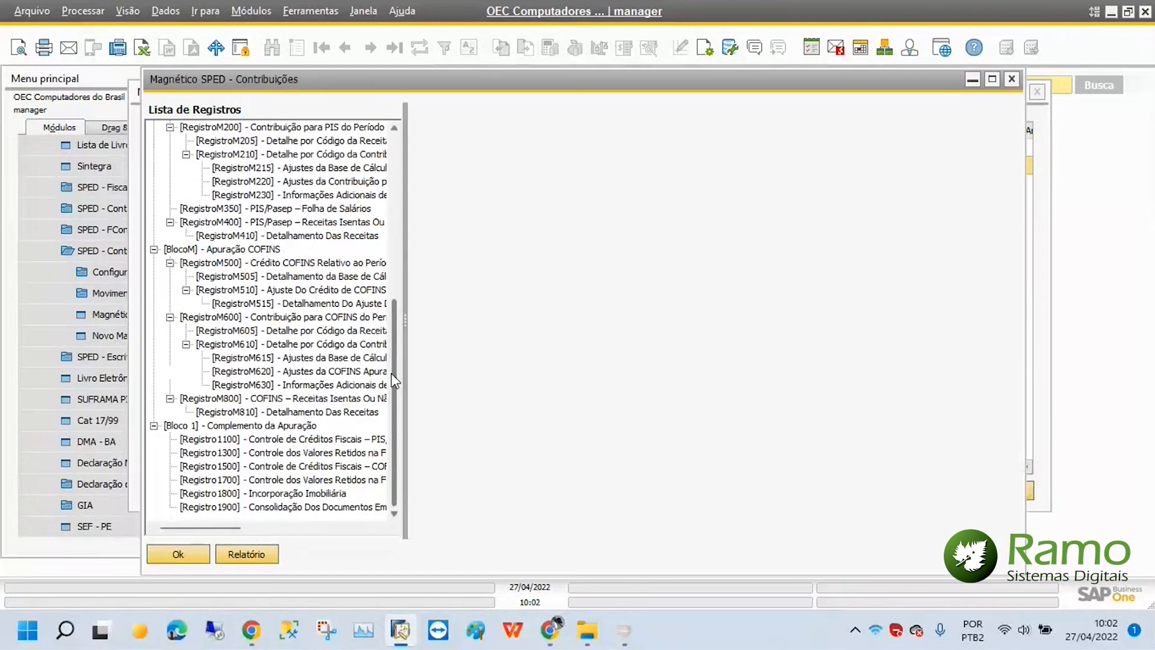
left_click(288, 456)
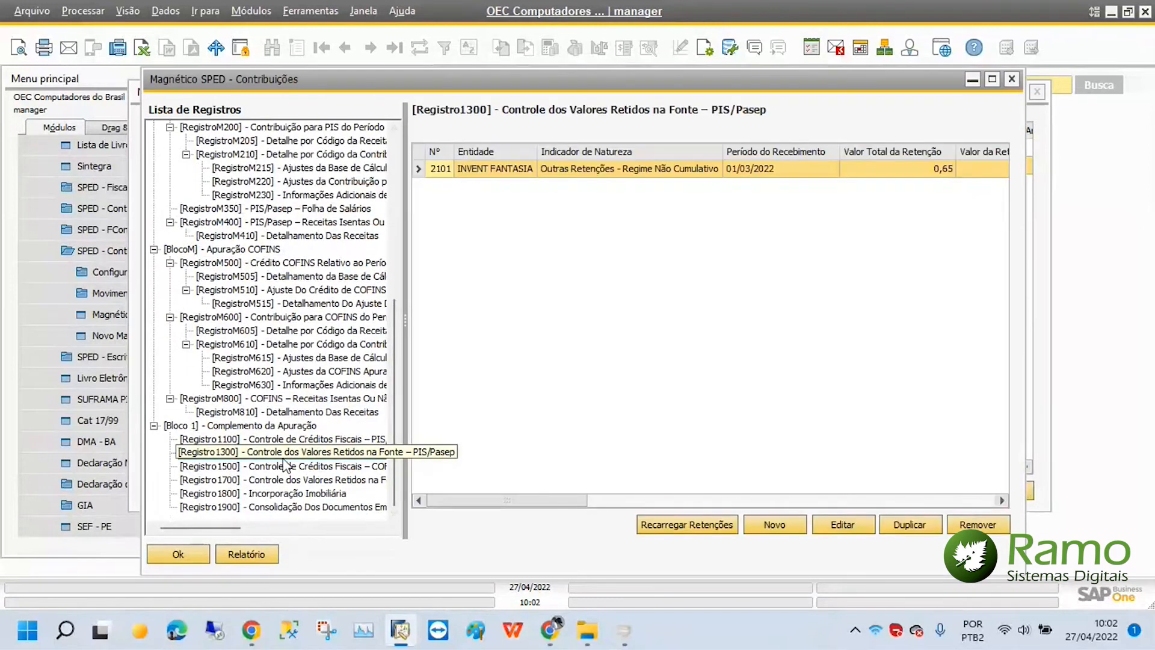
left_click(265, 481)
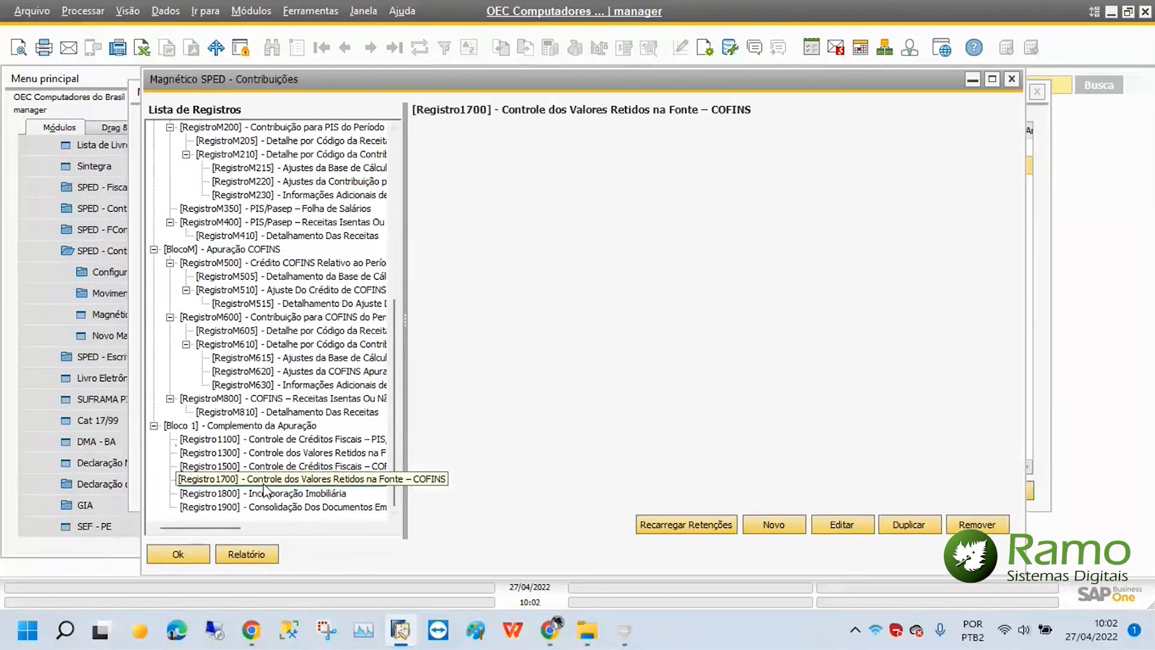
left_click(275, 455)
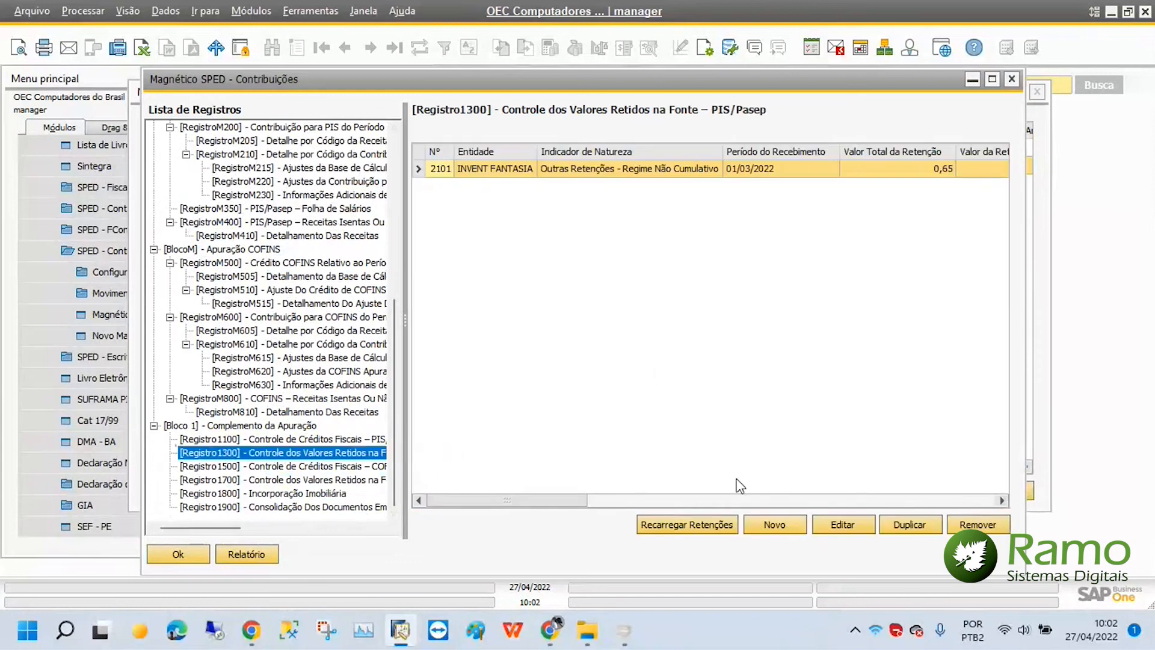
Step: Inspect a blank Registro 1300 PIS retention form and the existing 01/03/2022 retention record, cancelling both
left_click(774, 525)
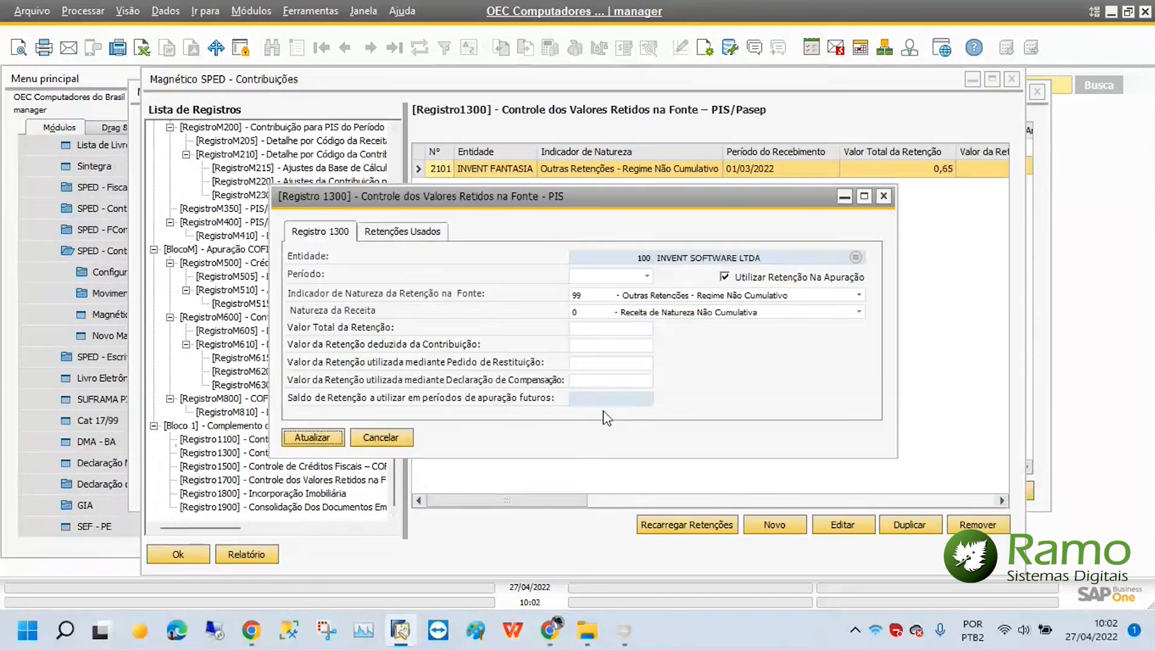
left_click(401, 437)
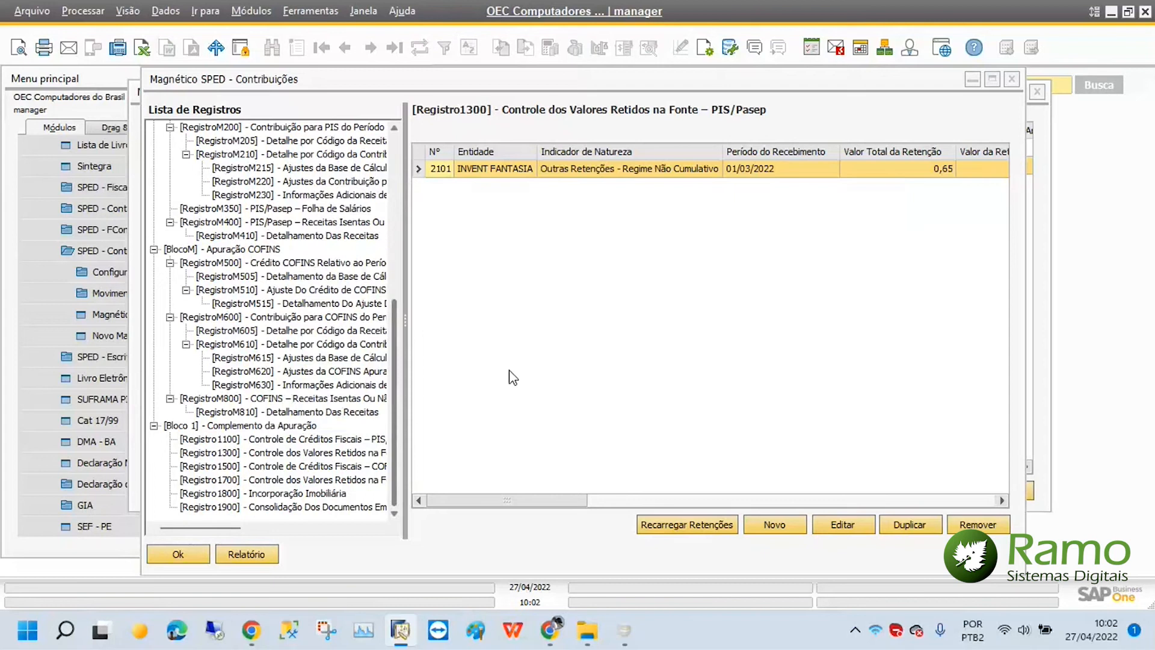
left_click(841, 526)
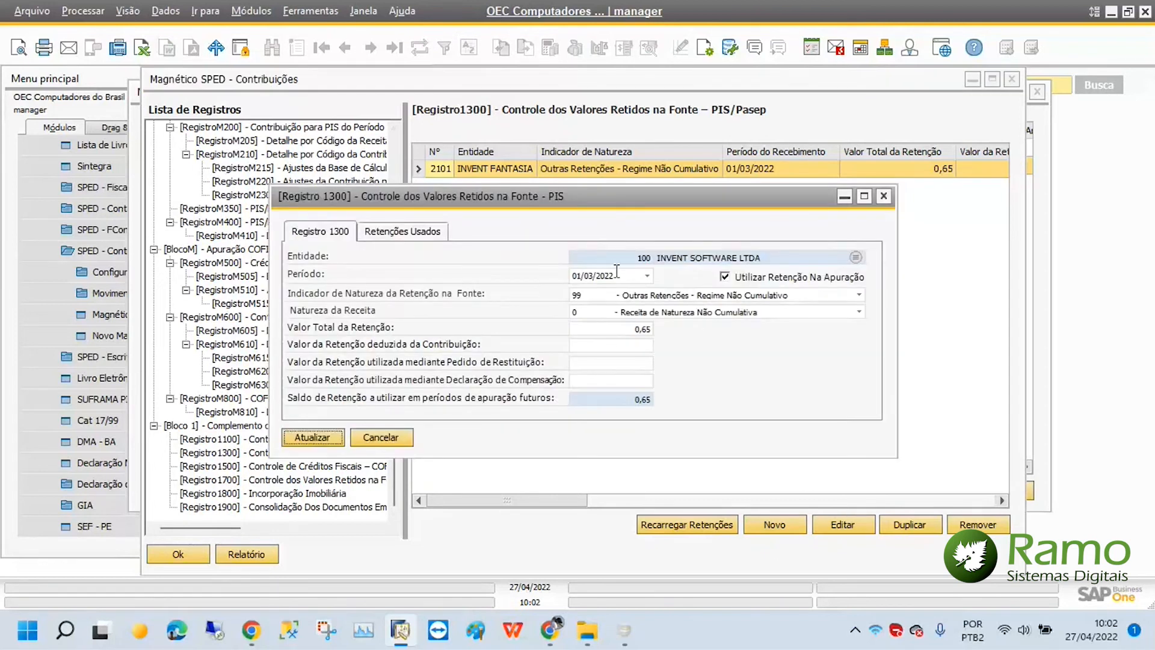
left_click(395, 438)
Step: Examine the existing Registro 1700 COFINS retention record, cancel it, and close the register list
left_click(304, 481)
left_click(841, 524)
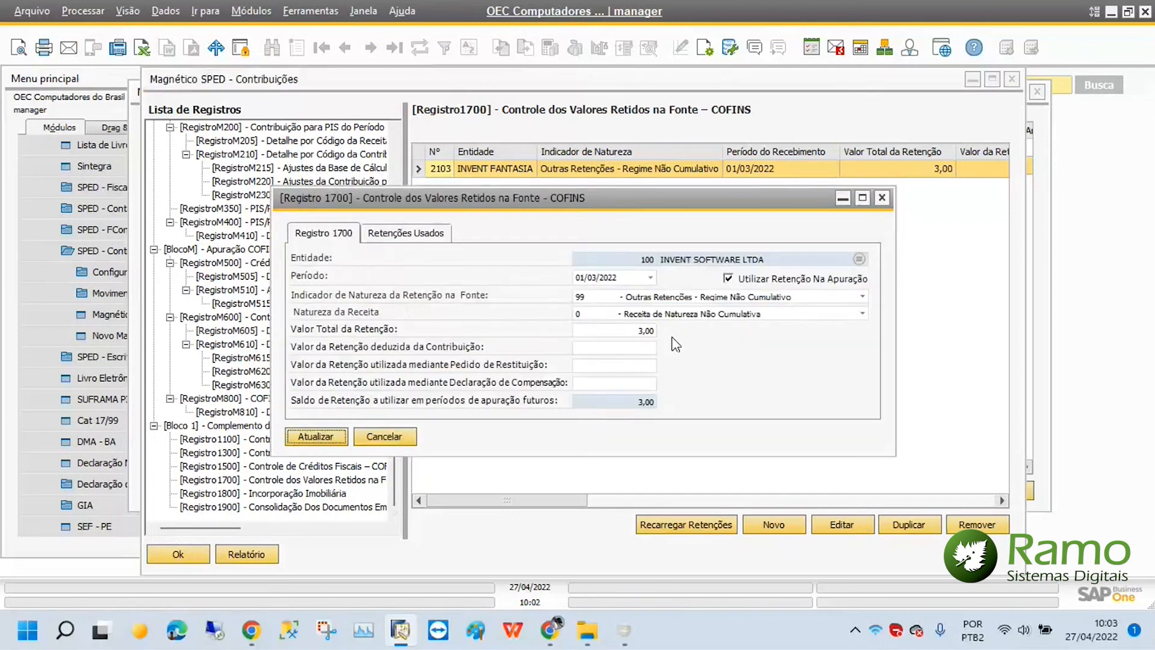
left_click(384, 440)
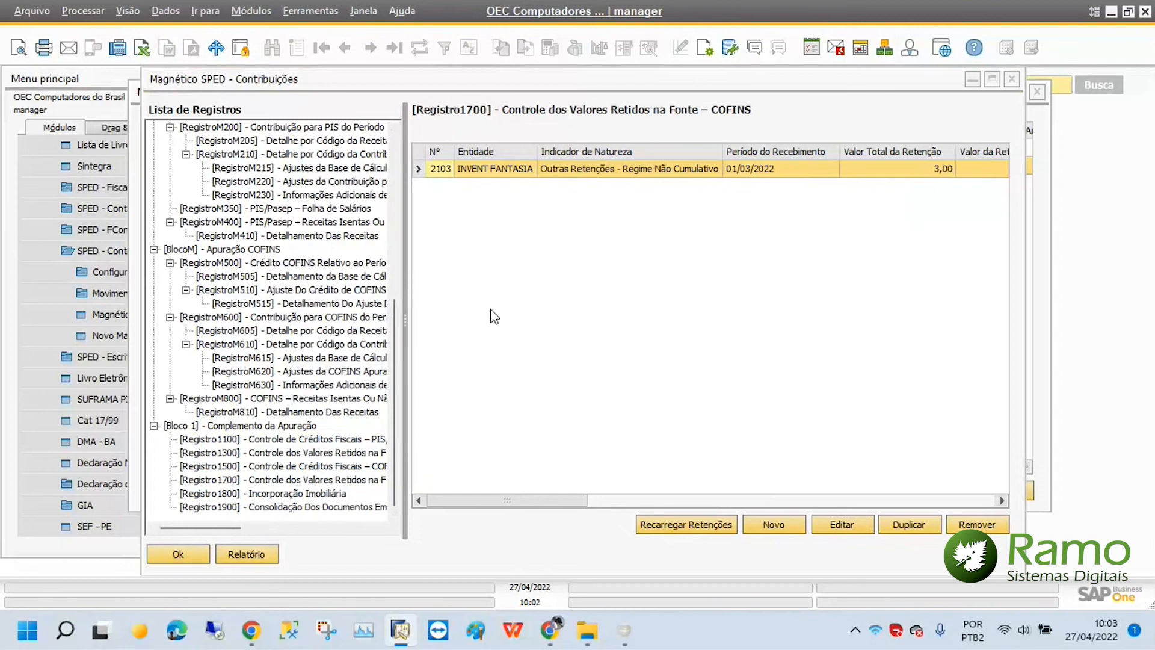
left_click(197, 556)
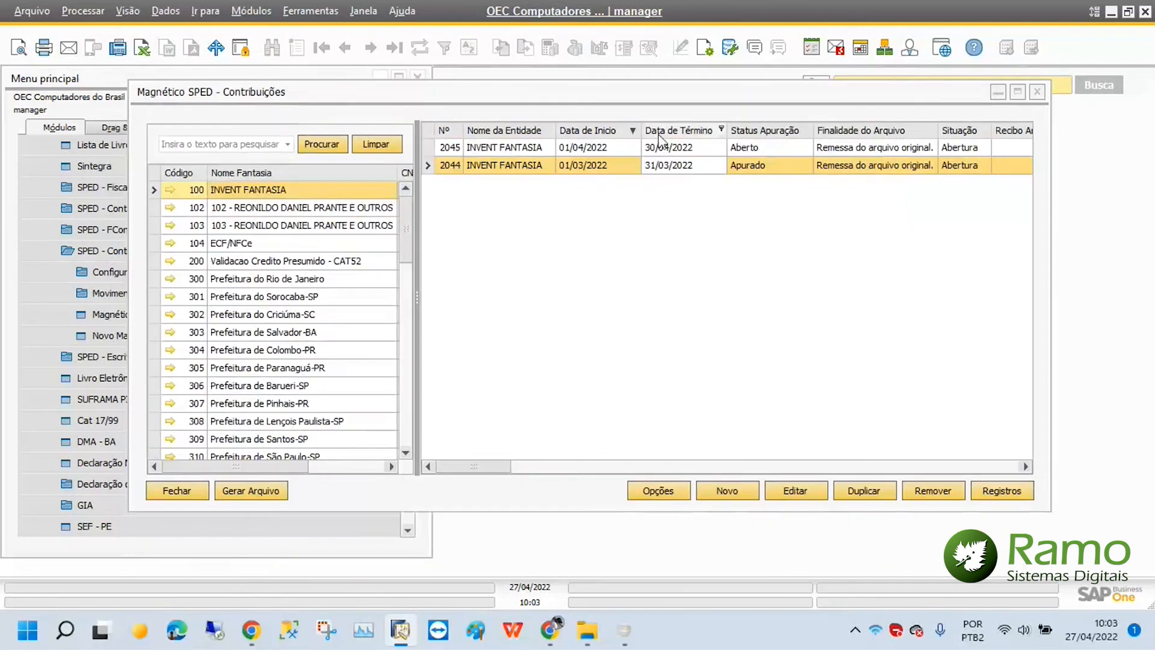
Step: Check the options for the filing that starts on 01/03/2022 and reopen its registers
left_click(666, 496)
left_click(759, 421)
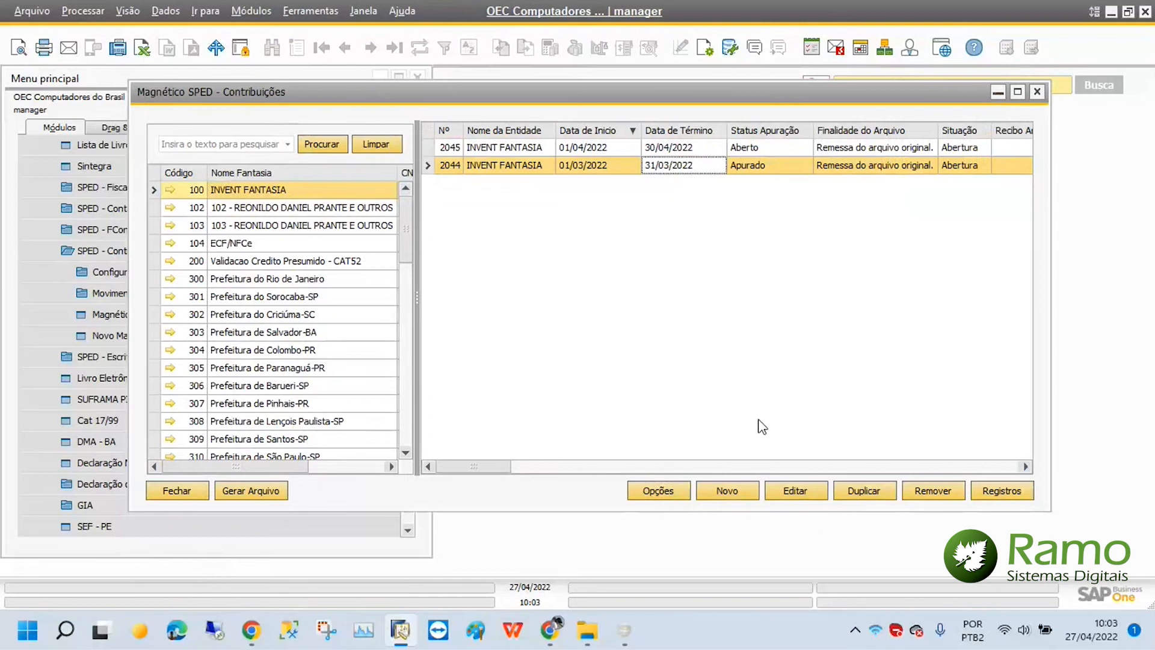
left_click(1007, 489)
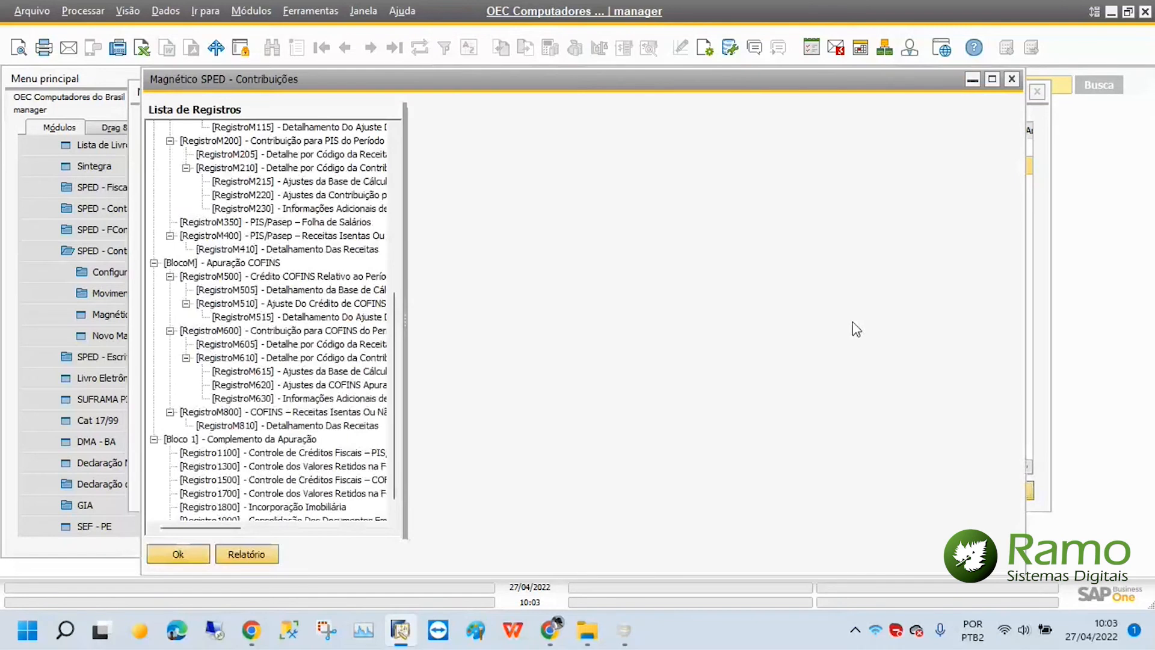
Step: Close the open register list, then view Registro 1100 of the filing that starts on 01/04/2022 and close its registers
scroll(856, 329, "up", 7)
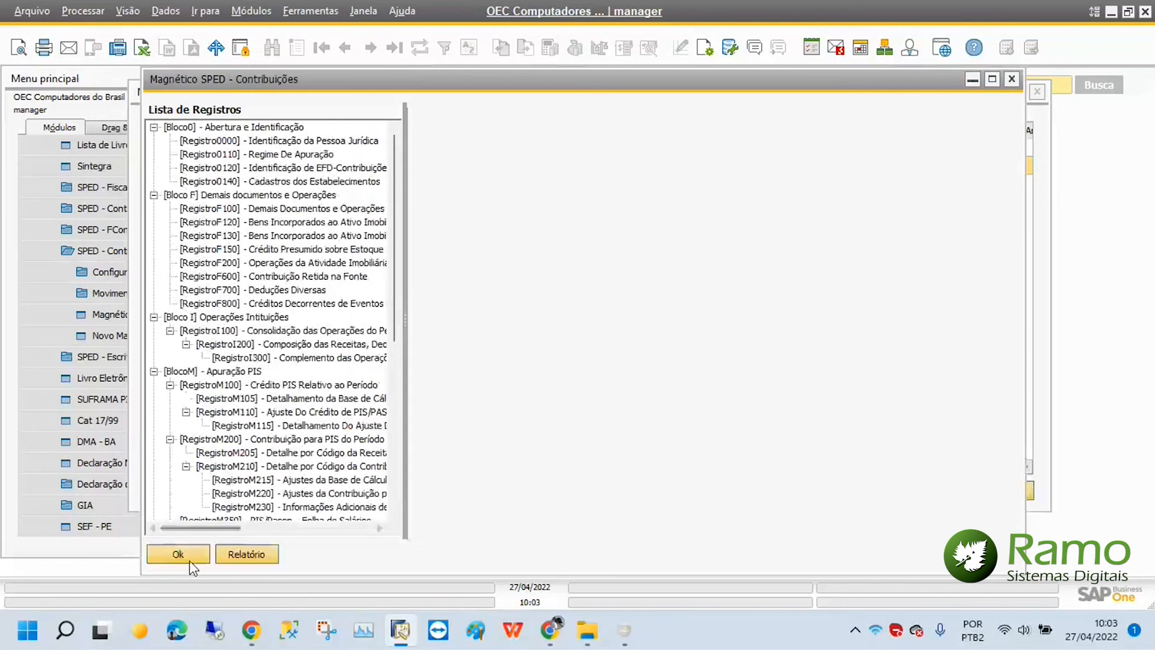
left_click(190, 560)
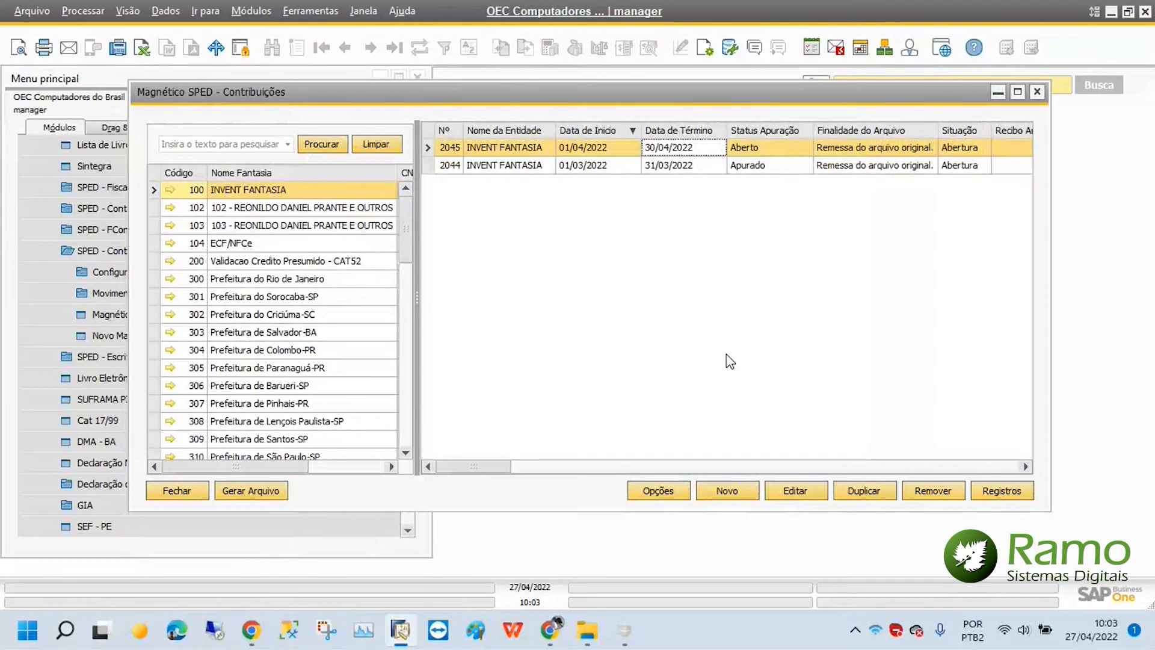
left_click(987, 494)
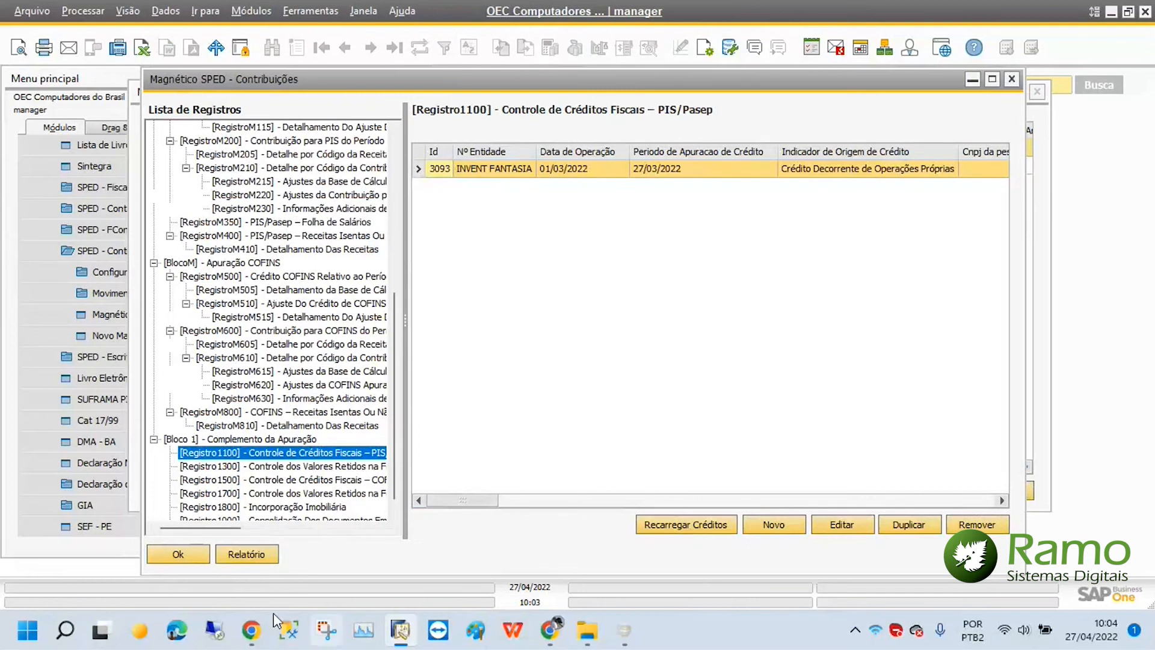
left_click(179, 556)
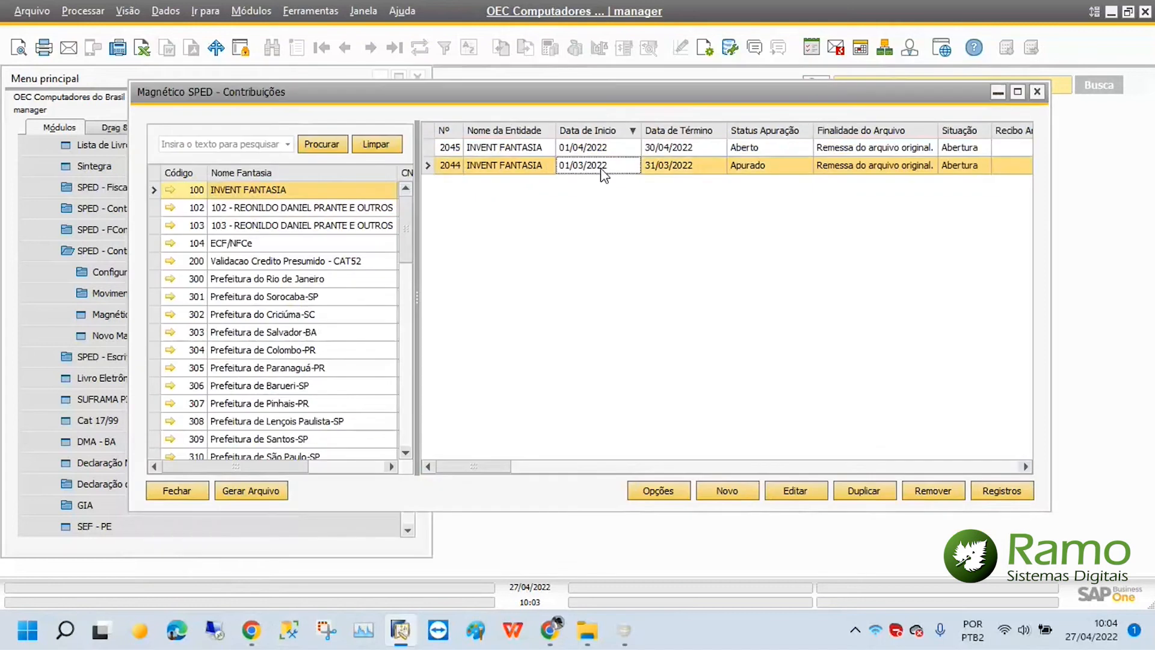
Step: Review the Bloco 1 credit and withholding registers of the filing that starts on 01/03/2022, then close the register list
left_click(1001, 491)
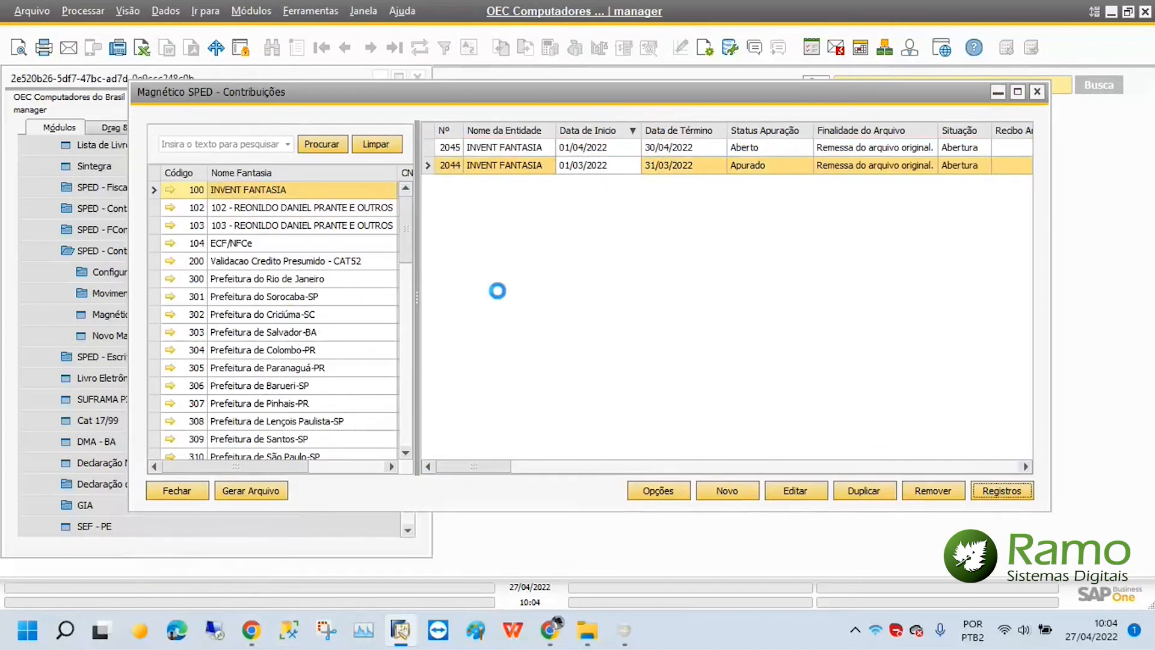
left_click(292, 453)
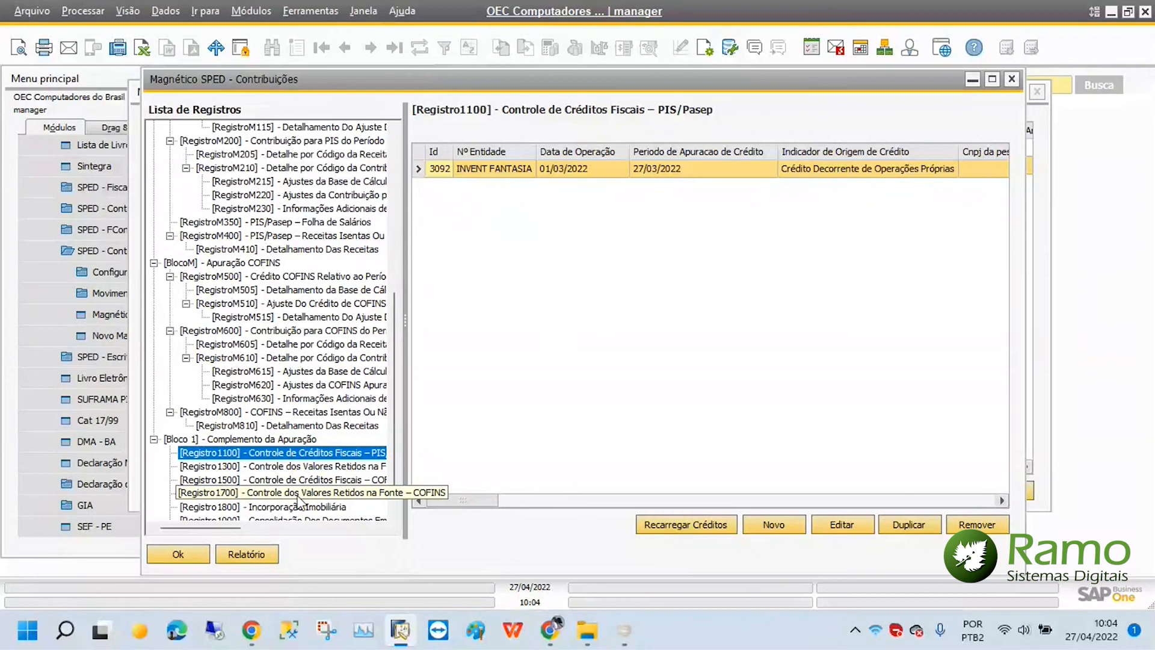
left_click(290, 467)
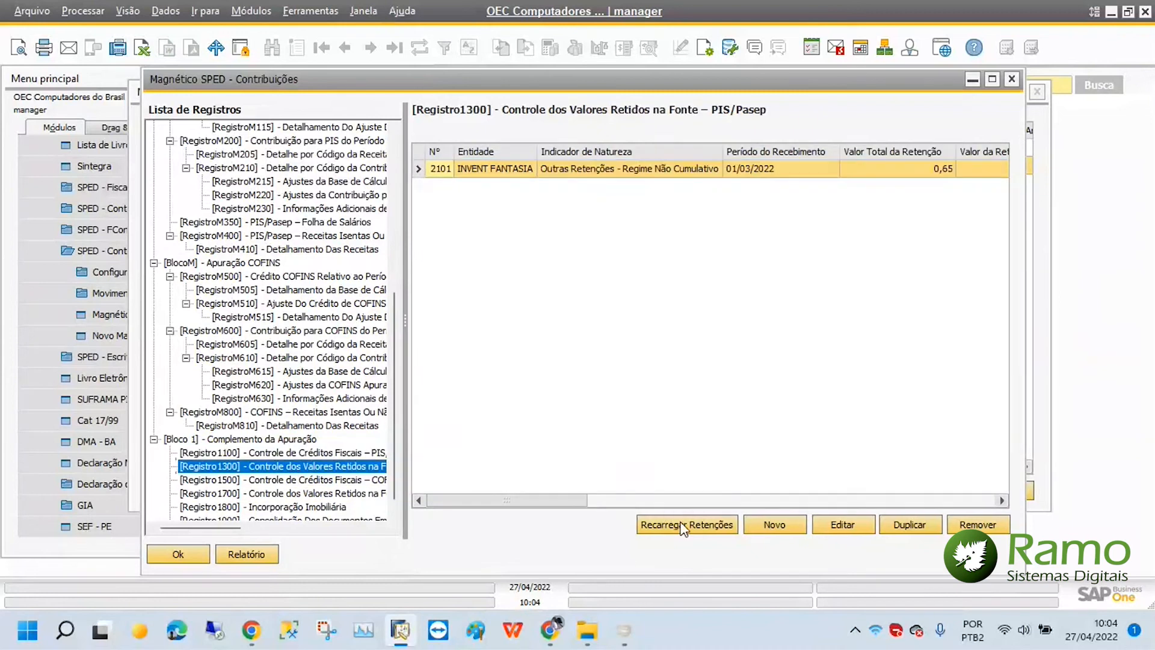
left_click(301, 480)
left_click(325, 507)
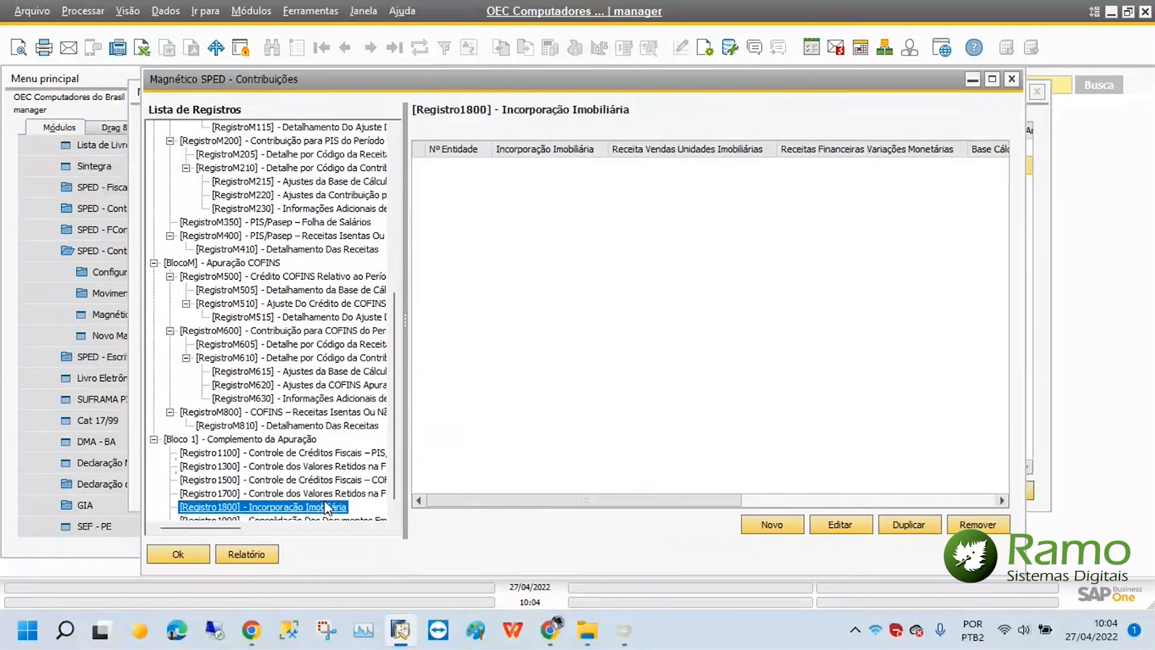
left_click(319, 494)
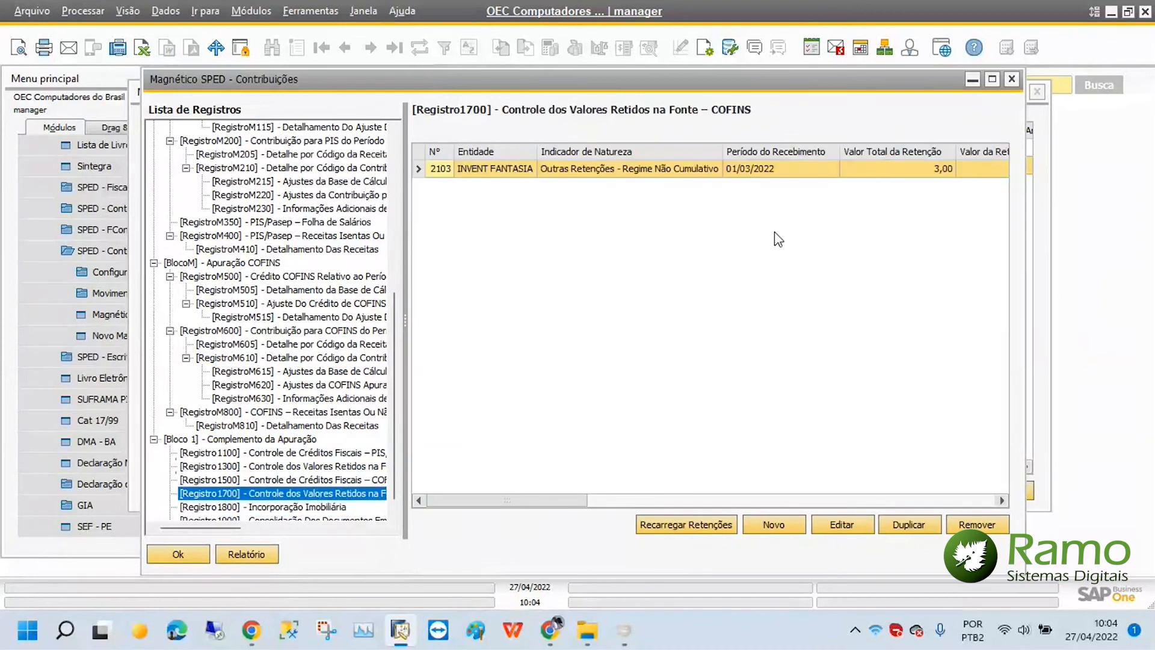
left_click(190, 557)
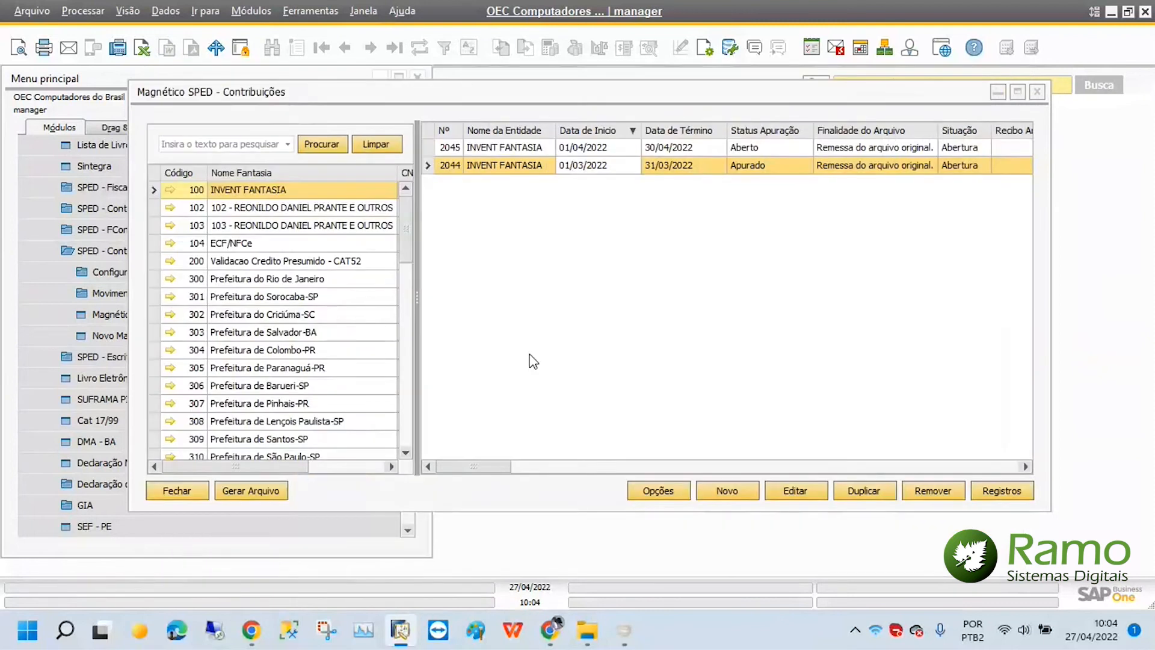
Step: View the registers of the filing that starts on 01/04/2022, then close the register list and the SPED Contribuições window
left_click(588, 148)
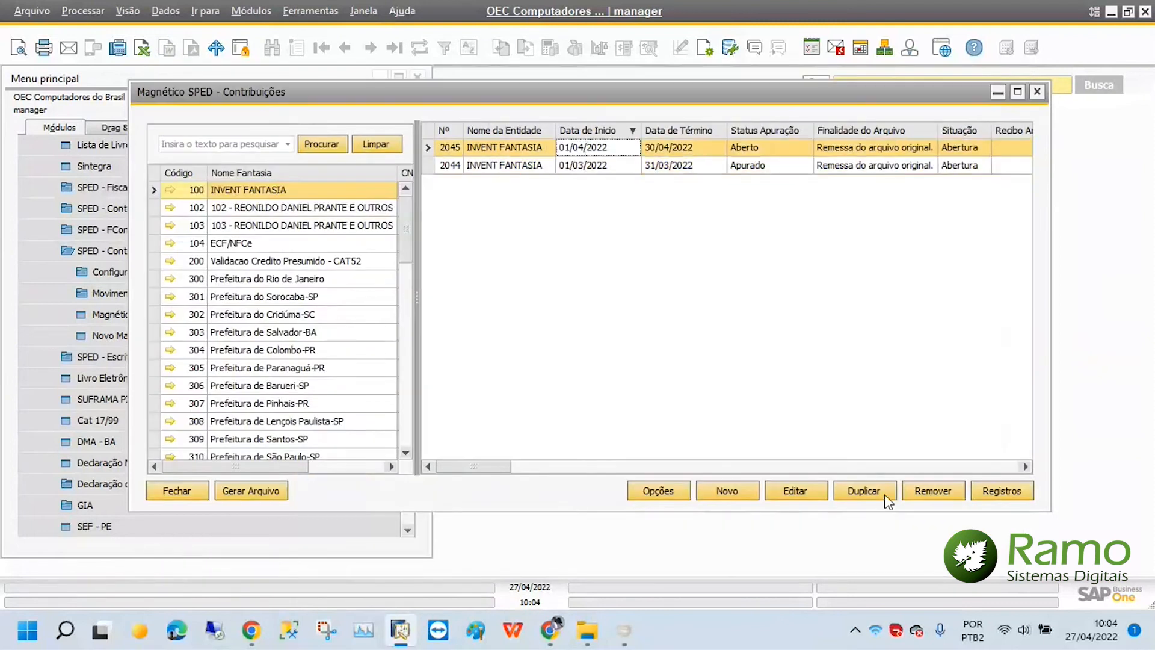
left_click(993, 495)
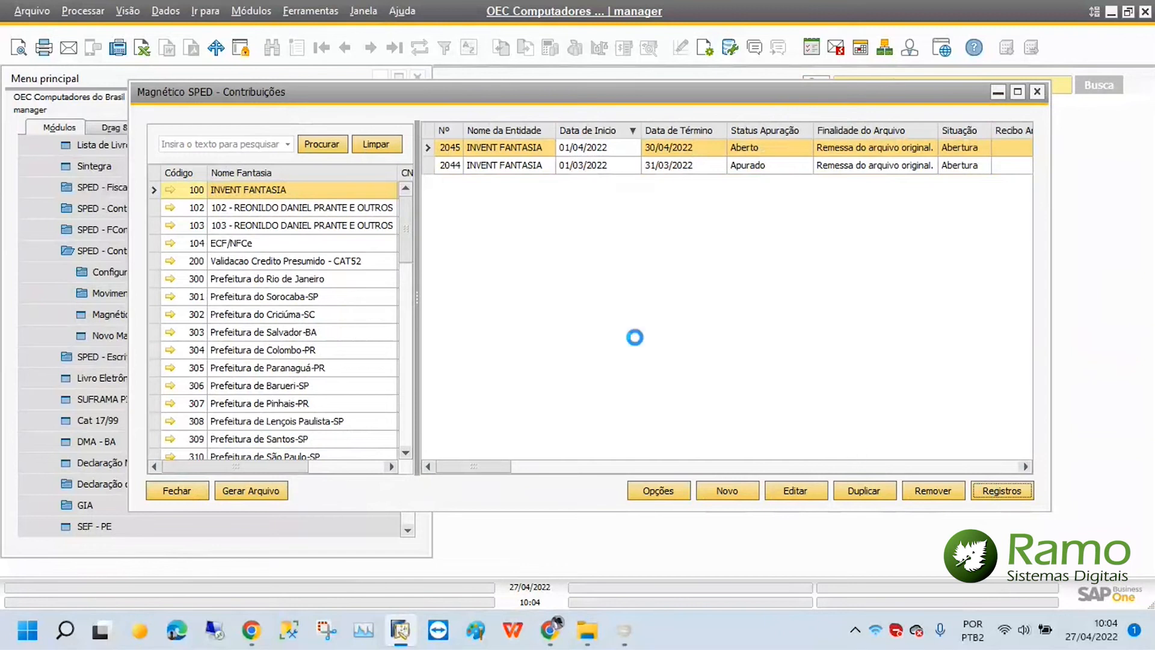
left_click(180, 553)
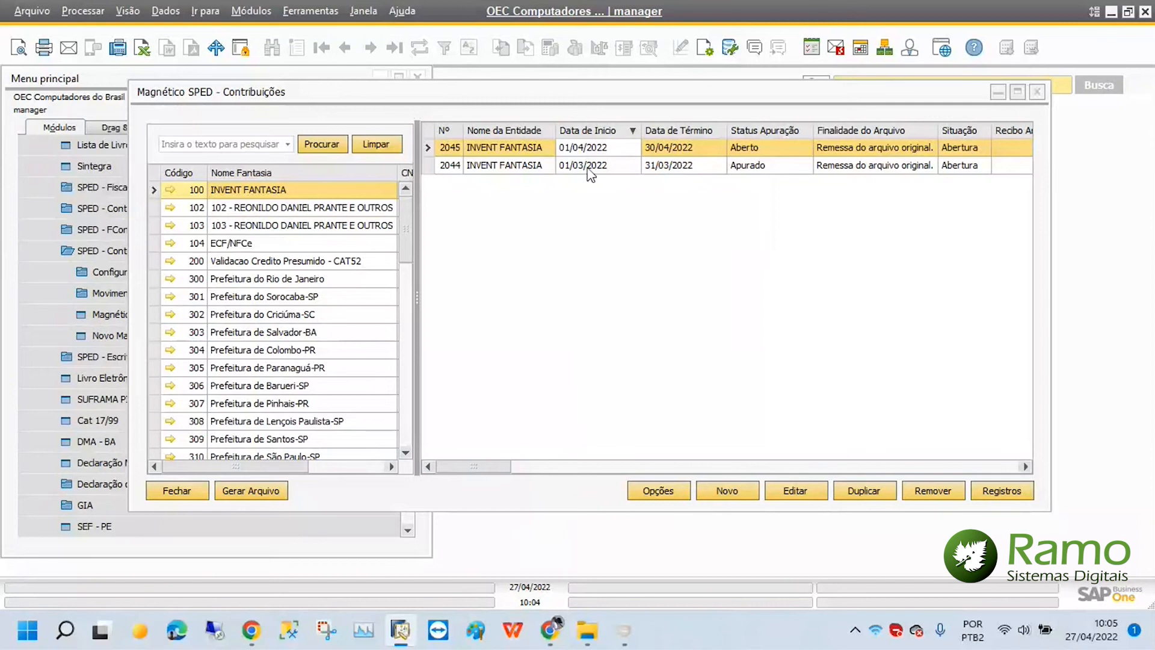
left_click(180, 491)
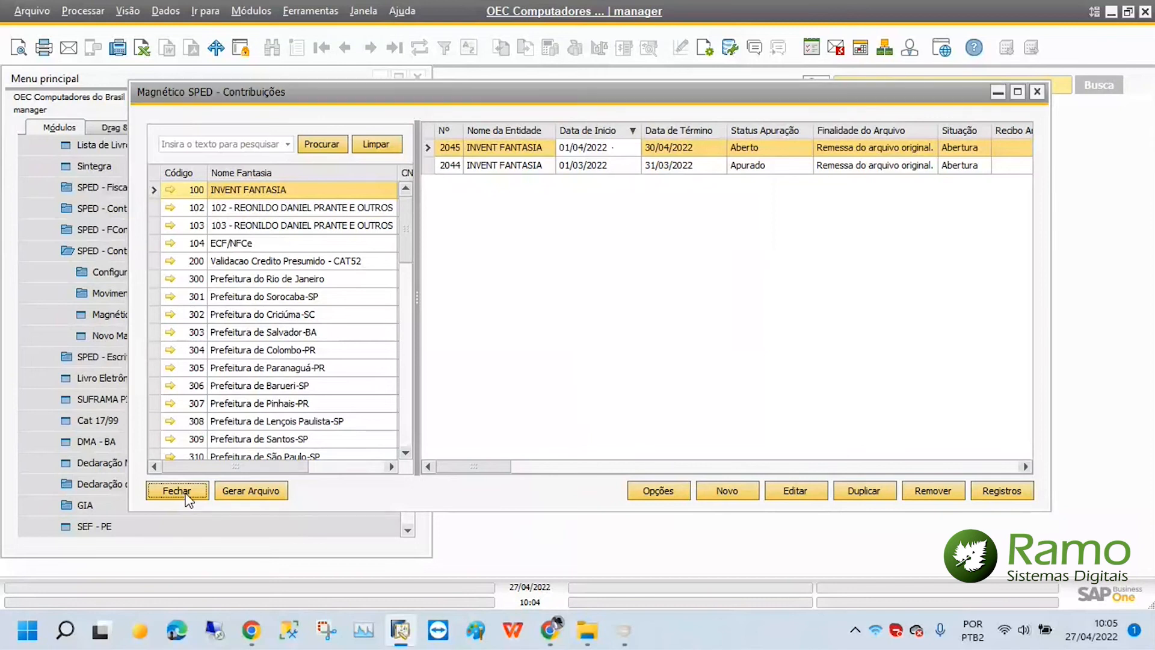
left_click(186, 494)
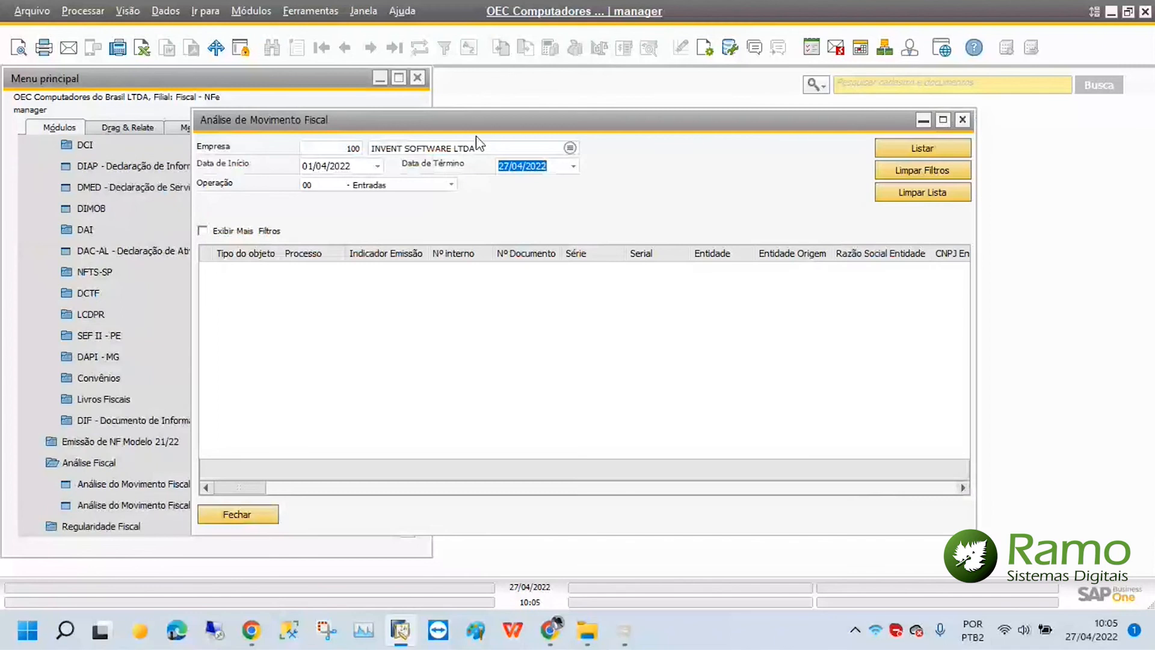
Step: List company 100's Entradas fiscal movements from 01/04/2022 to 27/04/2022 and maximize the analysis window
left_click(895, 147)
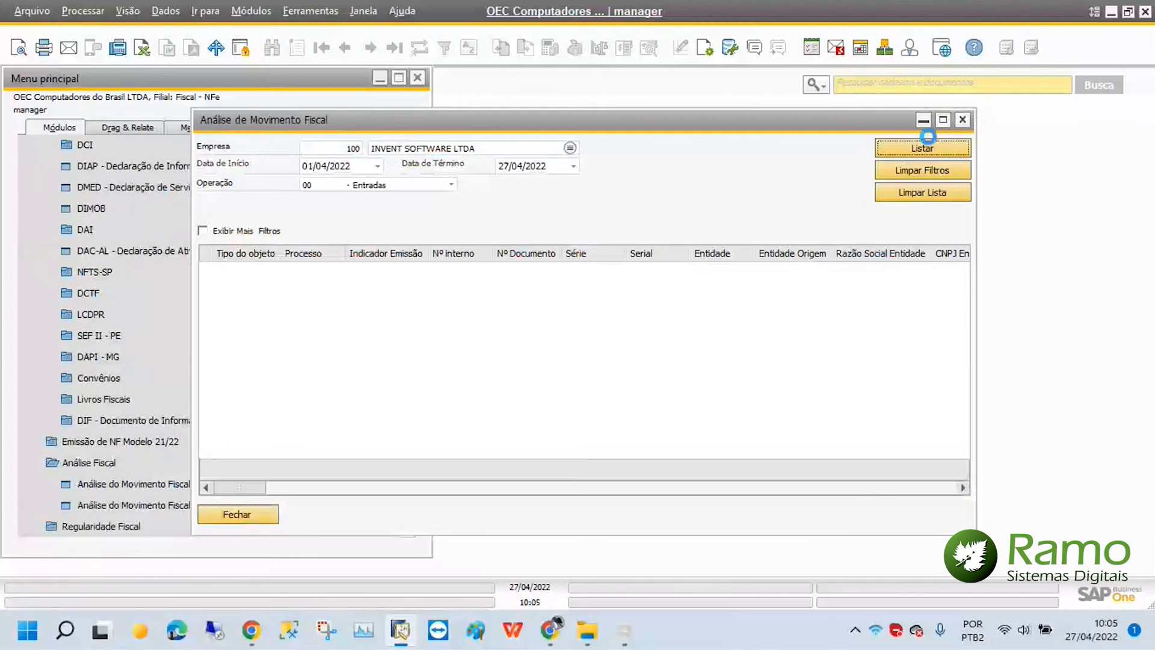
mouse_move(943, 124)
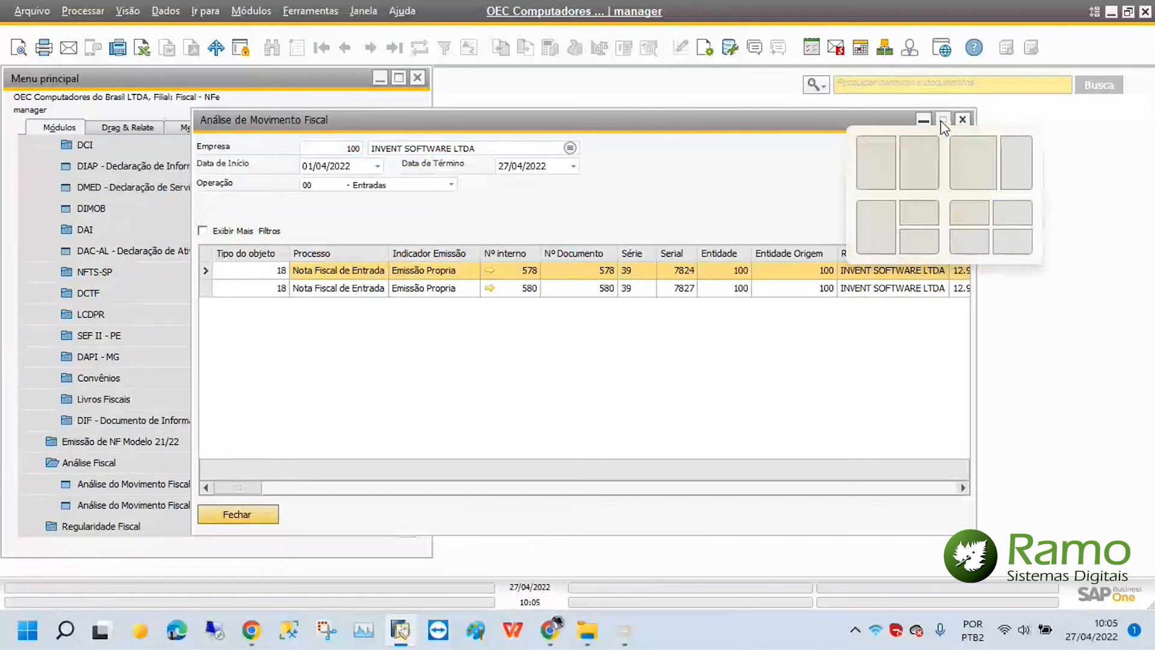
left_click(942, 123)
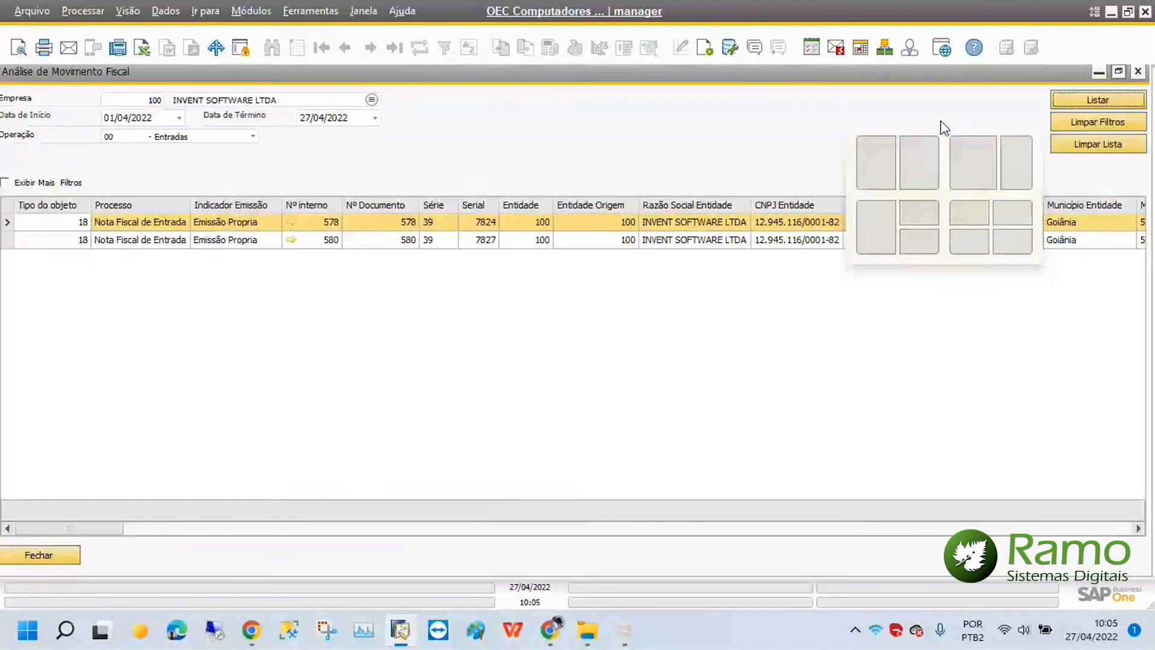
Step: Examine the ICMS, PIS and COFINS bases, rates and values of the listed entries, then close the fiscal movement analysis
left_click_drag(101, 529, 327, 536)
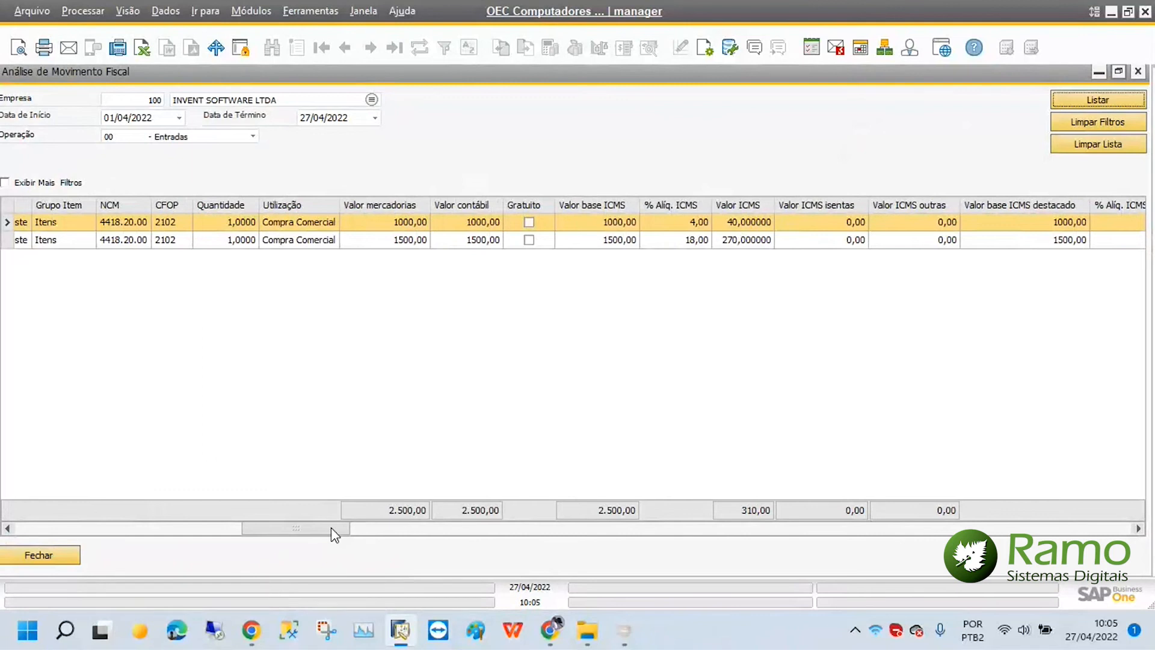
left_click_drag(330, 528, 349, 531)
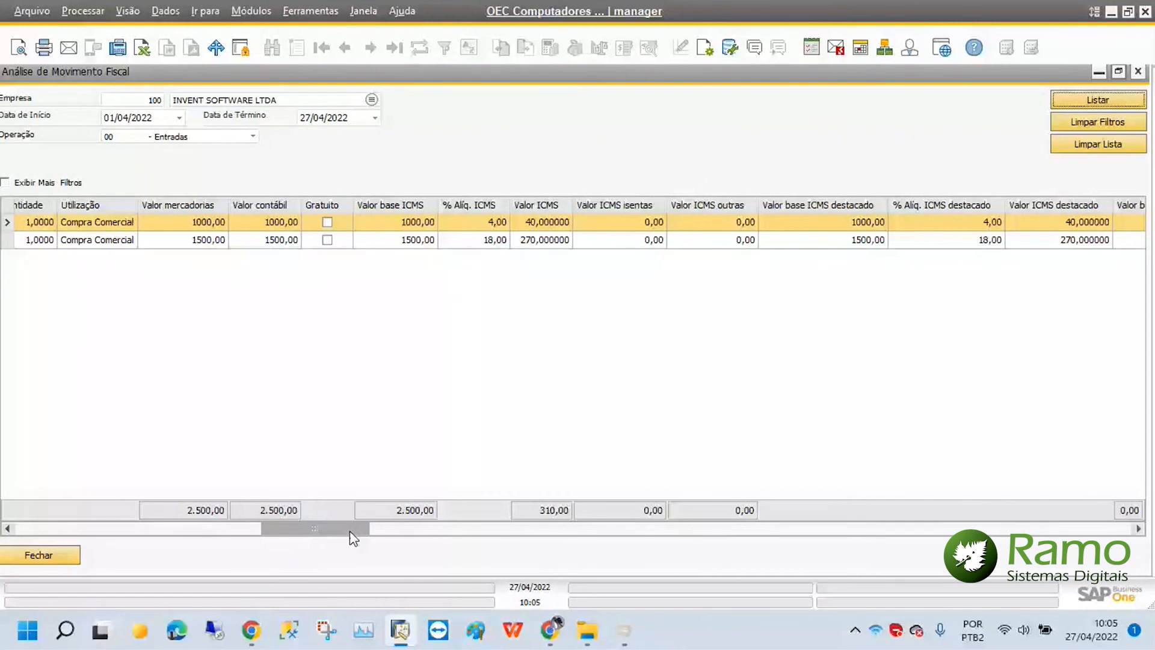
left_click_drag(350, 531, 604, 555)
left_click_drag(635, 555, 706, 557)
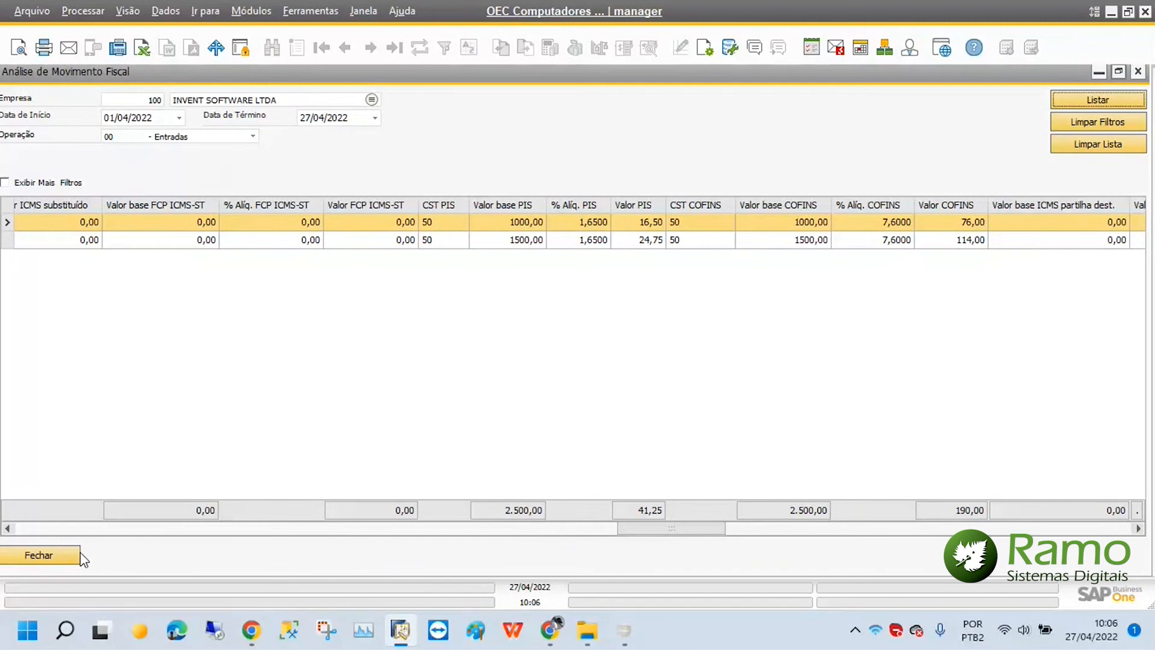
left_click(59, 554)
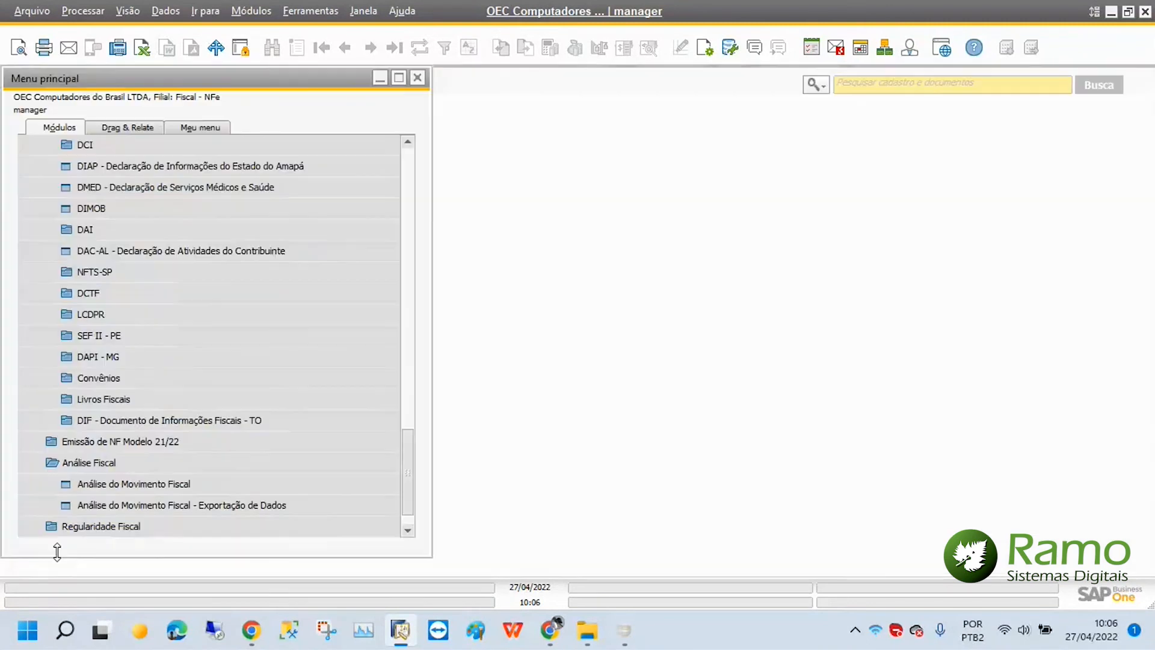
Step: Open the SPED Contribuições setting Base de Cálculo de Crédito e Tipo de Crédito and start a new CFOP, CST and Utilização configuration
scroll(212, 380, "up", 10)
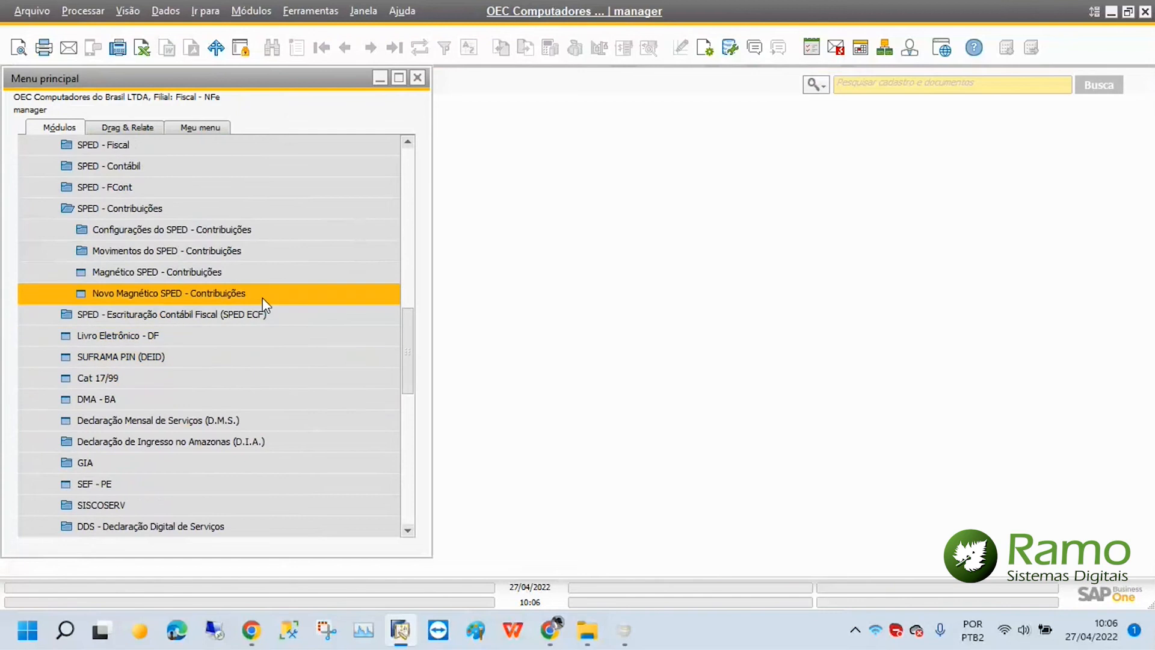
left_click(216, 236)
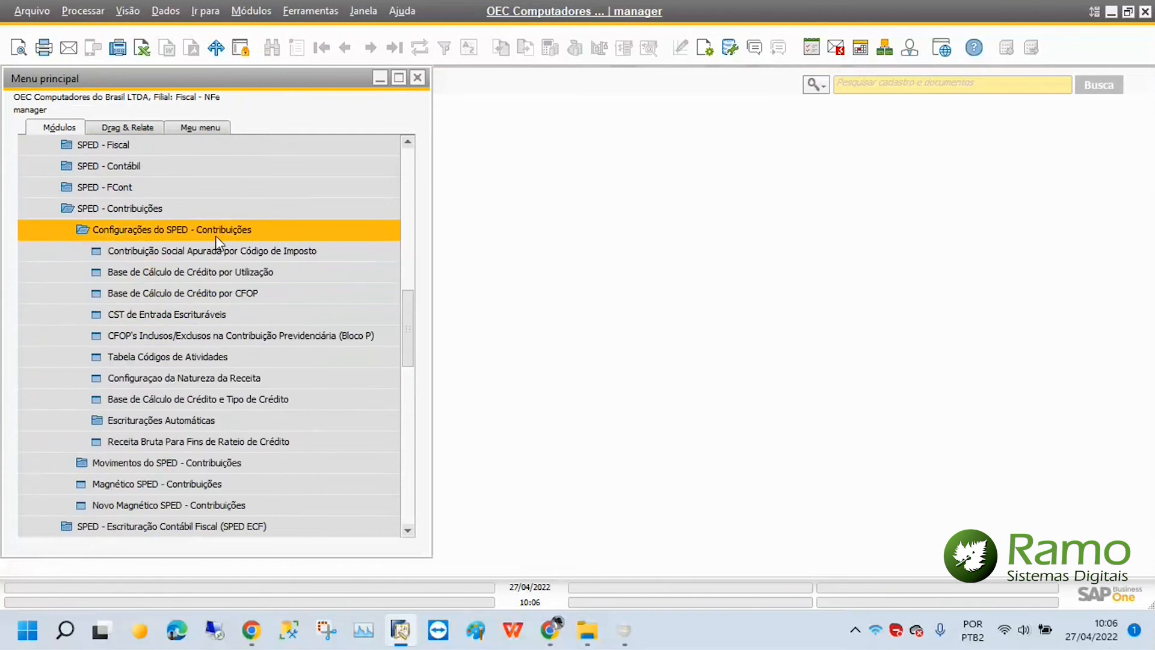
left_click(215, 398)
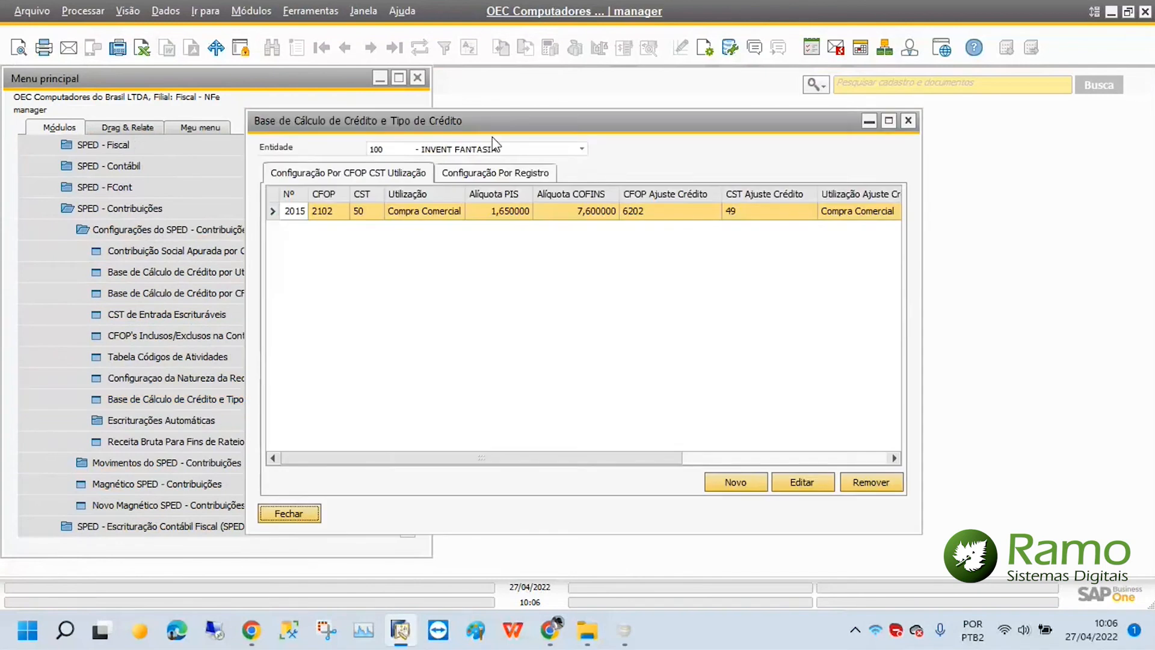
left_click_drag(527, 121, 590, 112)
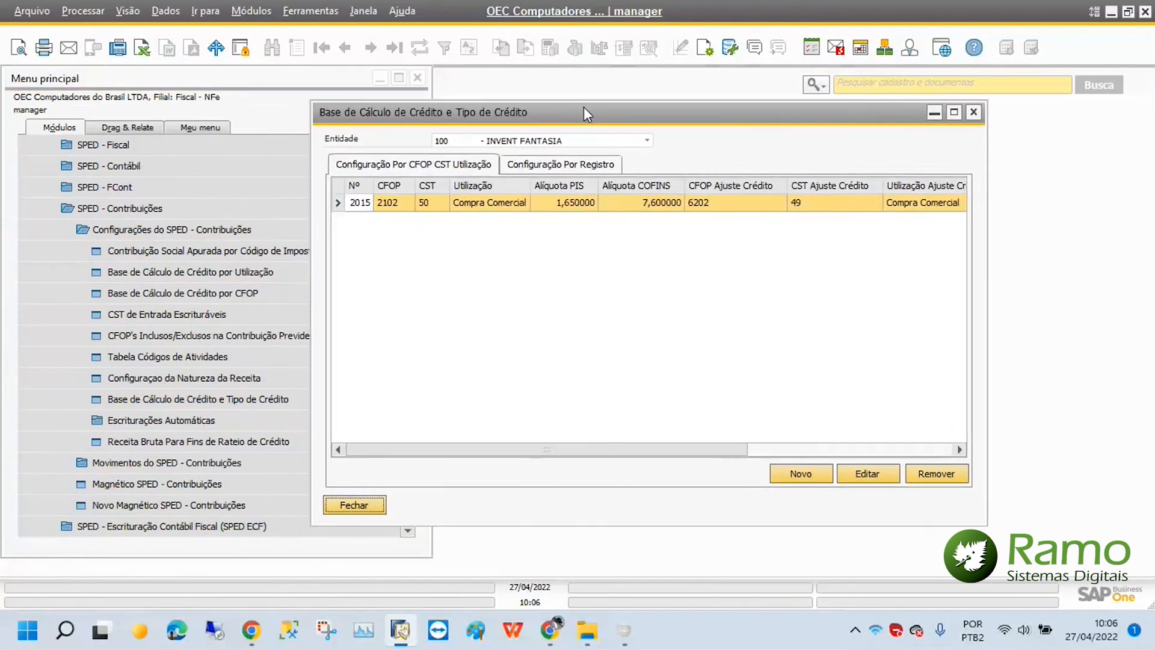
left_click(799, 474)
left_click(519, 244)
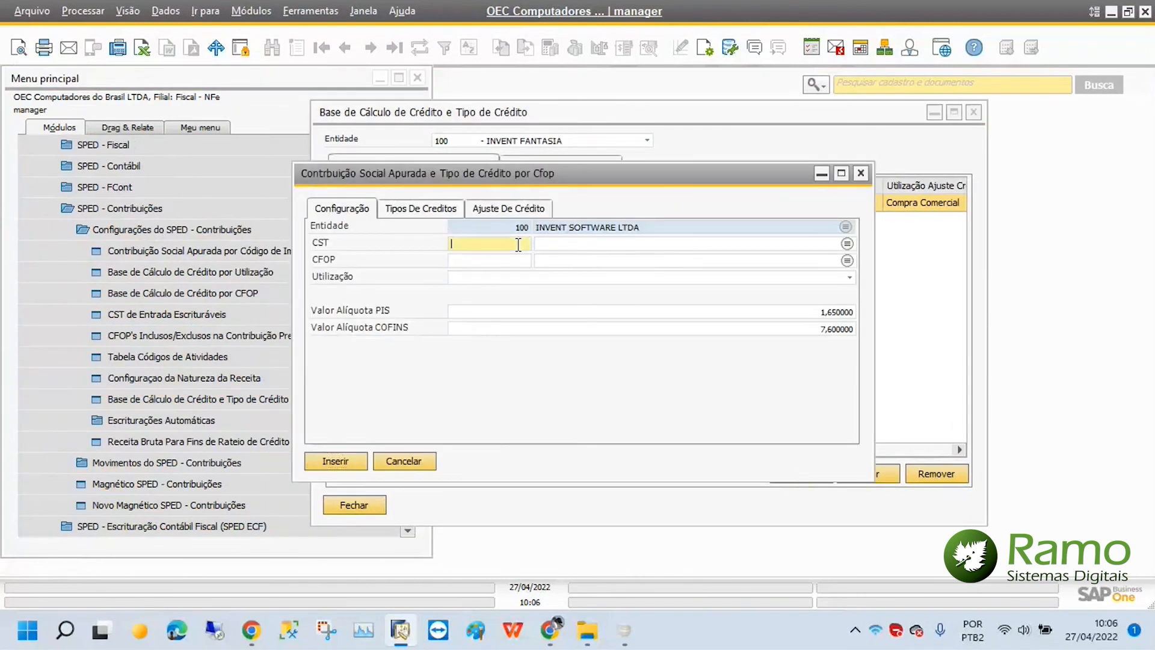
type("2102")
key("Tab")
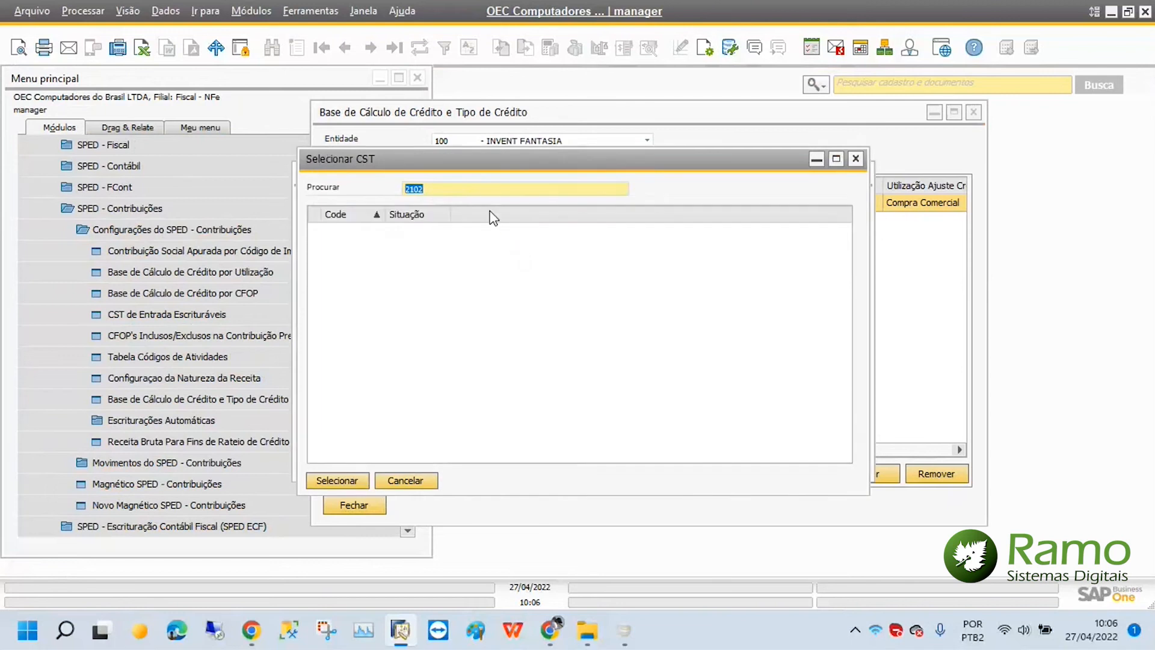
key("Escape")
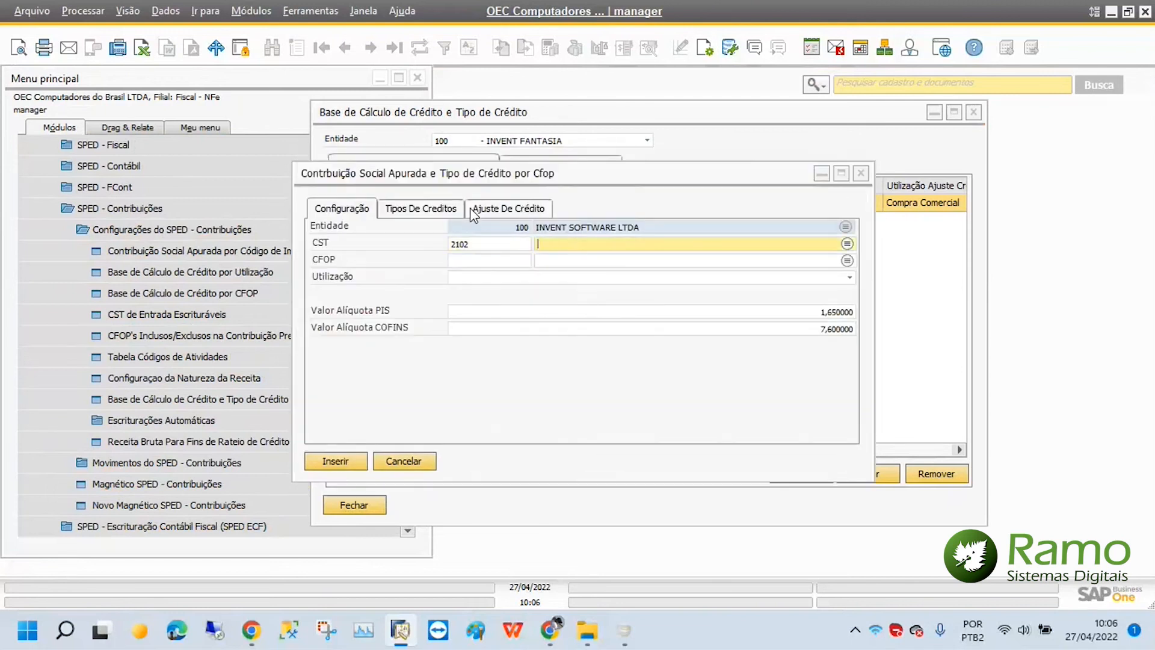
Step: Set the new configuration's CST to 50 and its CFOP to 2102
left_click_drag(472, 246, 402, 253)
type("50")
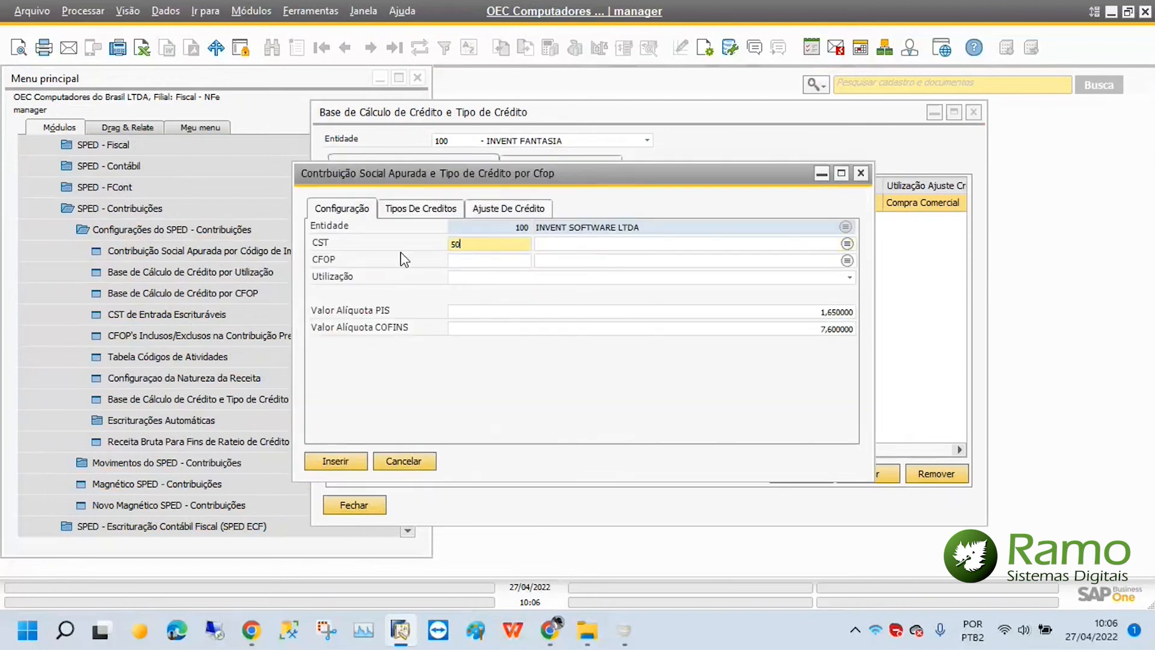
key("Tab")
left_click(472, 257)
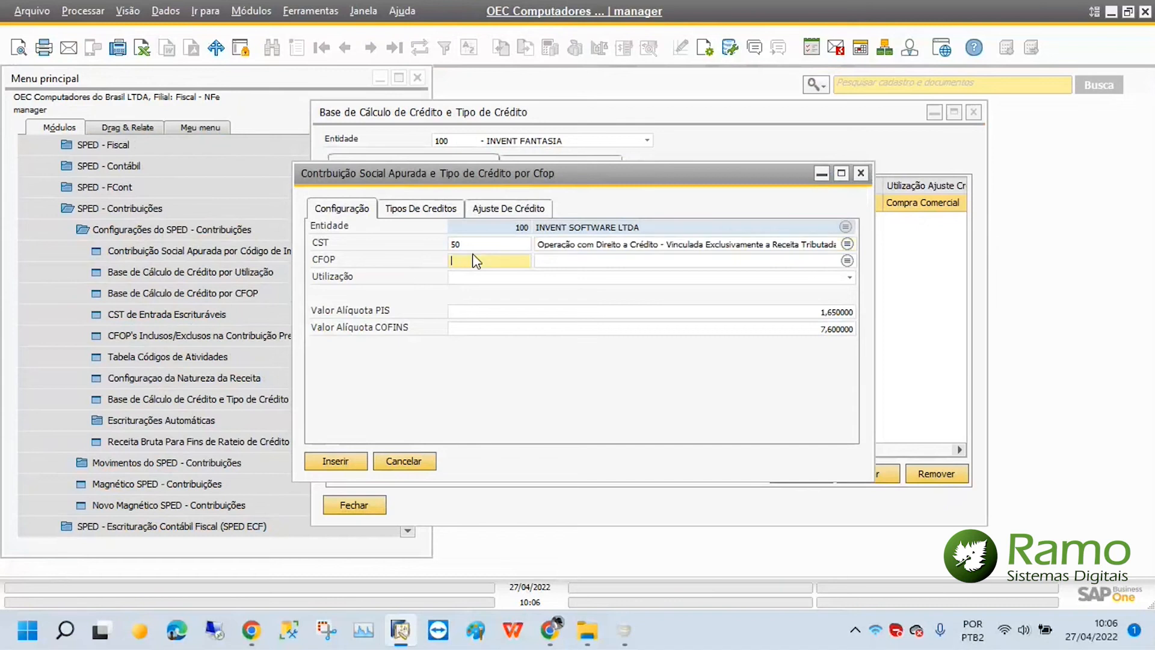
type("2102")
key("Tab")
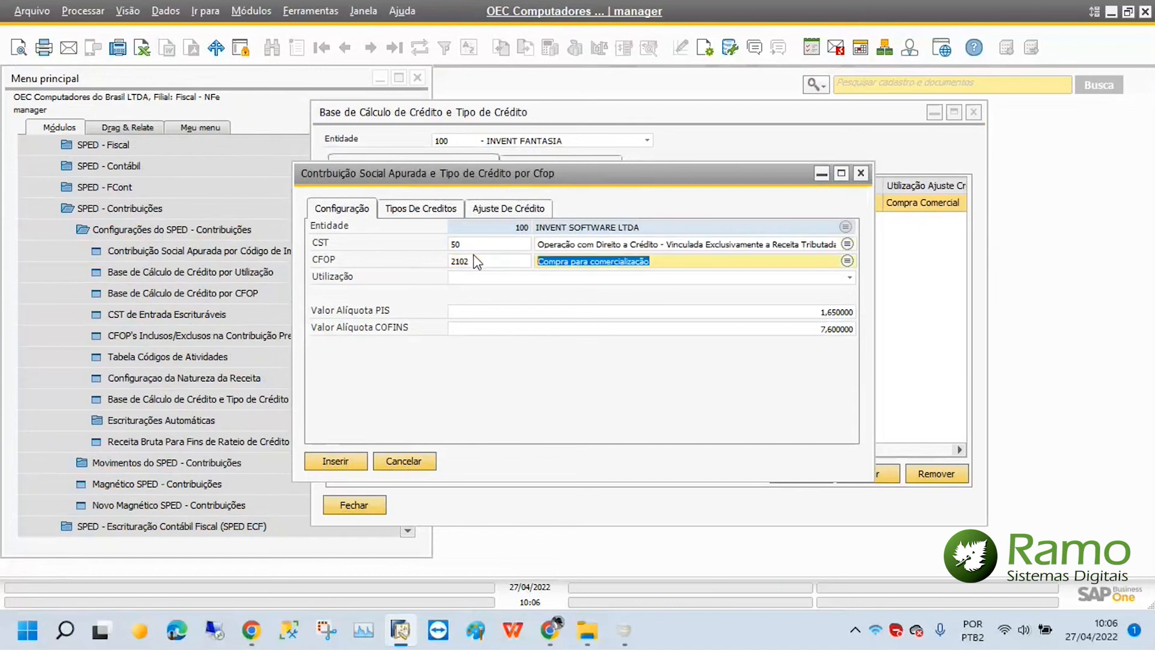
Step: Set the configuration's Utilização to 3 - Compra Comercial and check the PIS and COFINS rate fields
left_click(513, 277)
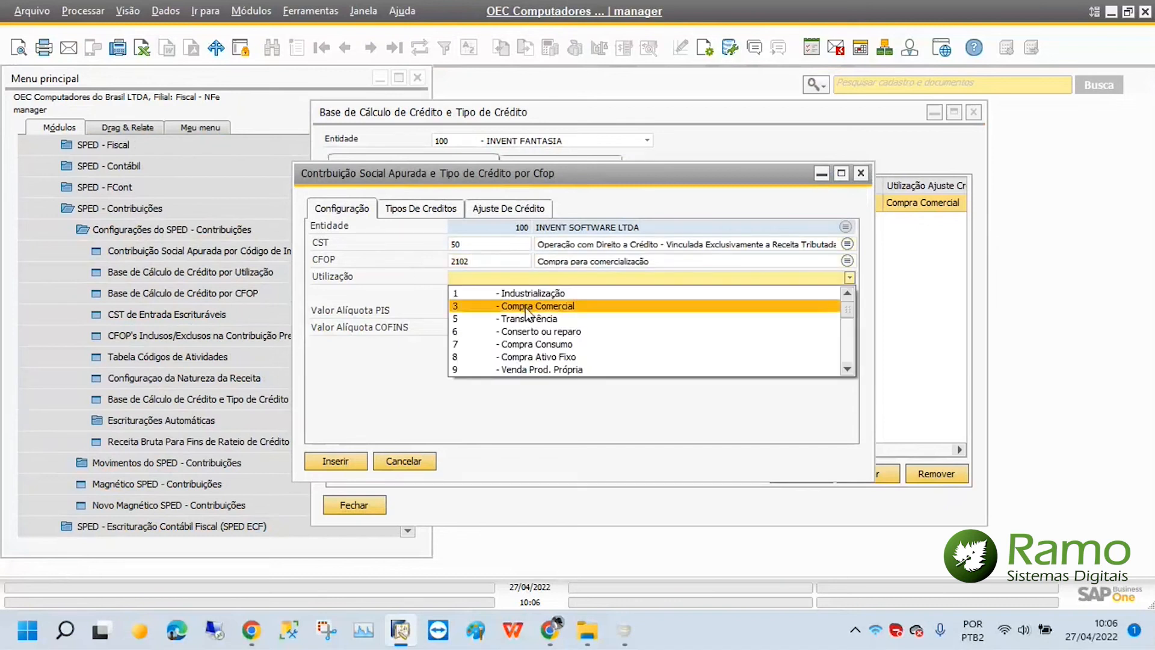
left_click(526, 307)
left_click(662, 312)
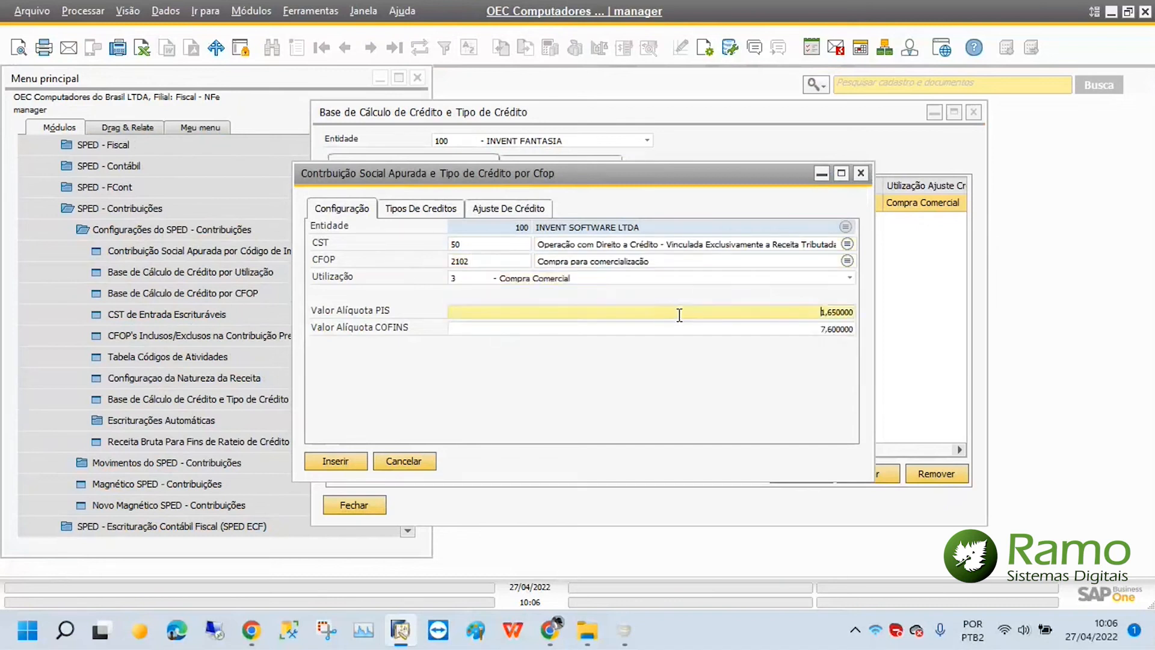
left_click(789, 330)
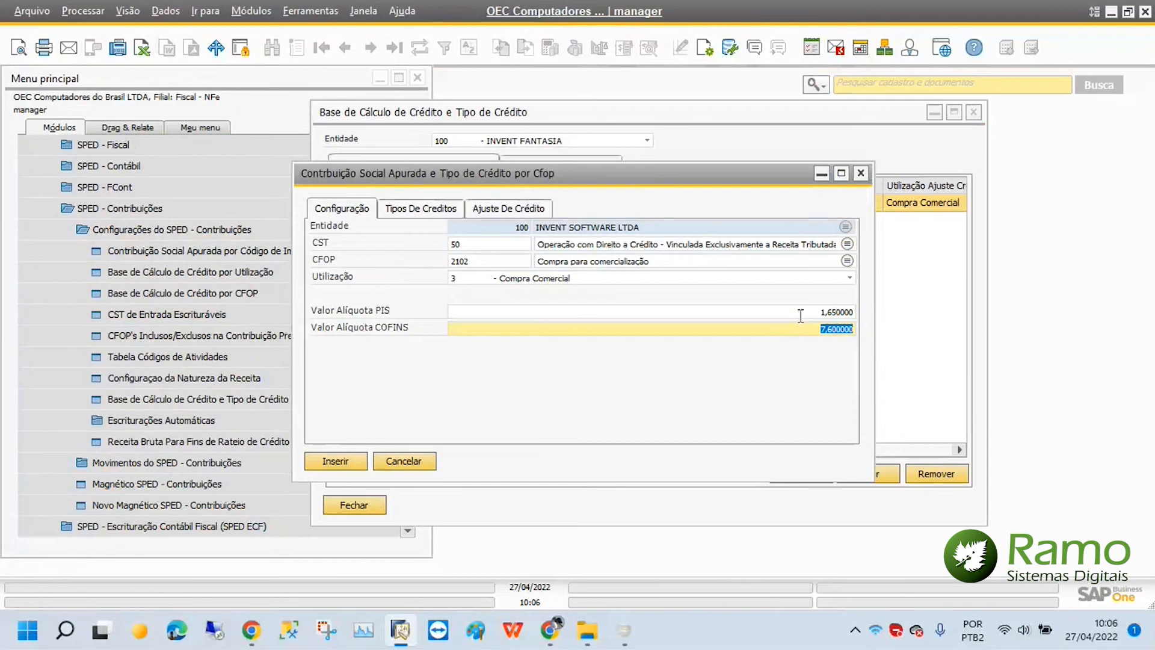
Step: Try a PIS rate of 0,5 and a different COFINS rate in the new configuration, then discard it
key("shift+Tab")
type("0,5")
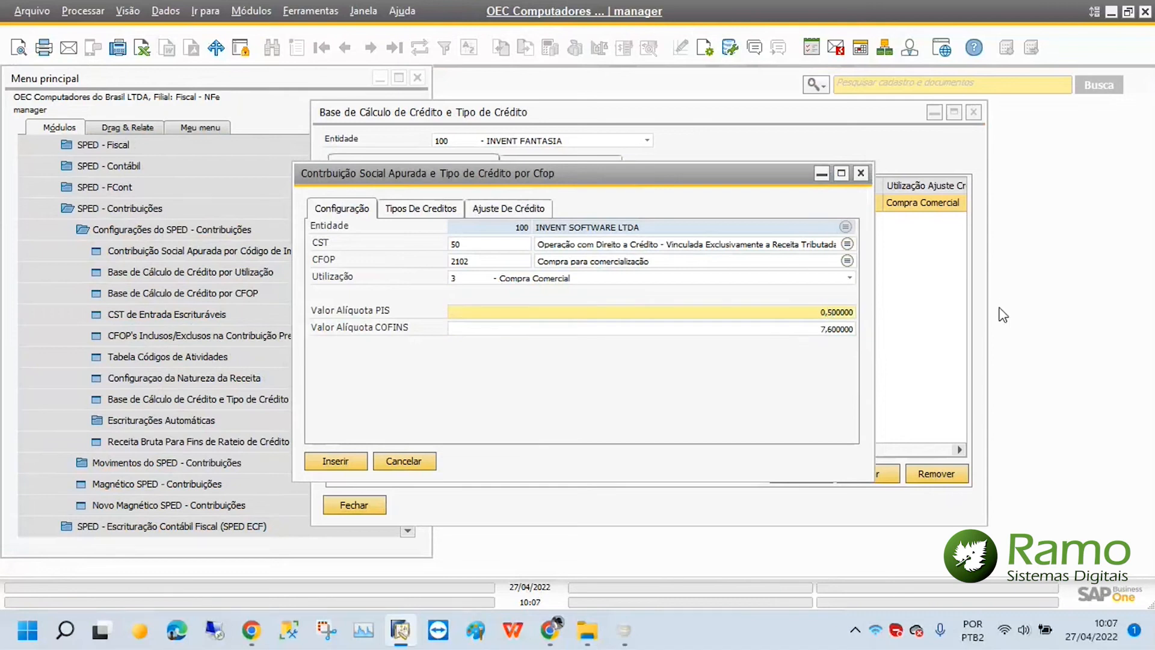
type("665")
key("BackSpace")
key("BackSpace")
type("77")
left_click(409, 467)
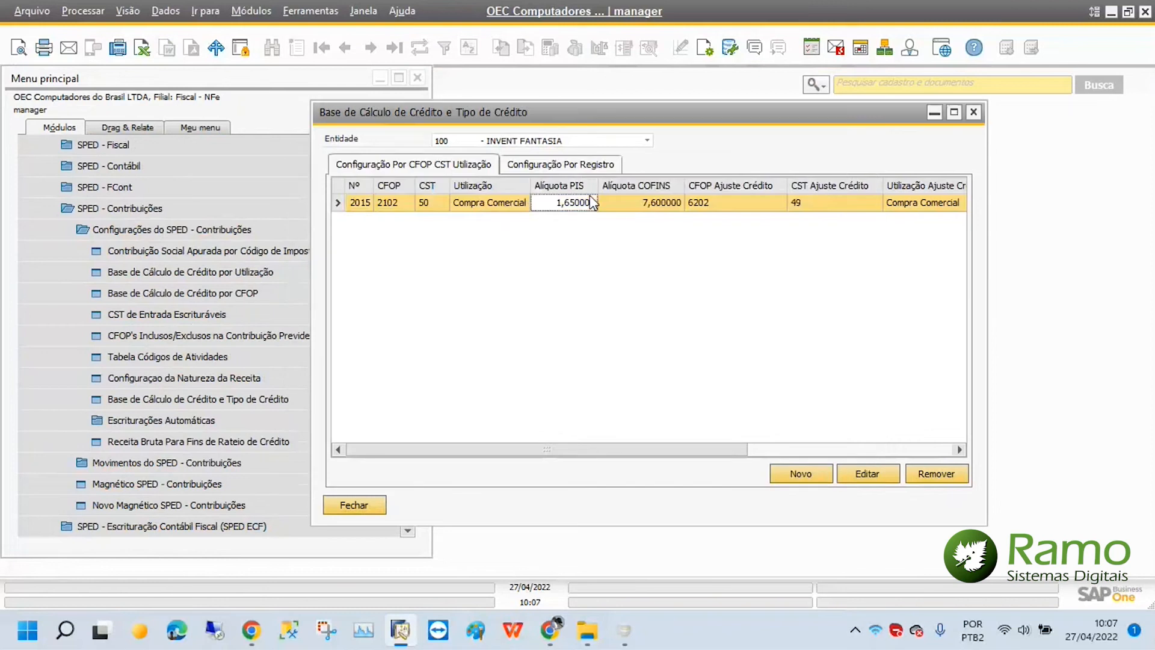
Step: Review the existing CFOP 2102 configuration's CST, CFOP, rates and credit types, then close it without saving
left_click(871, 475)
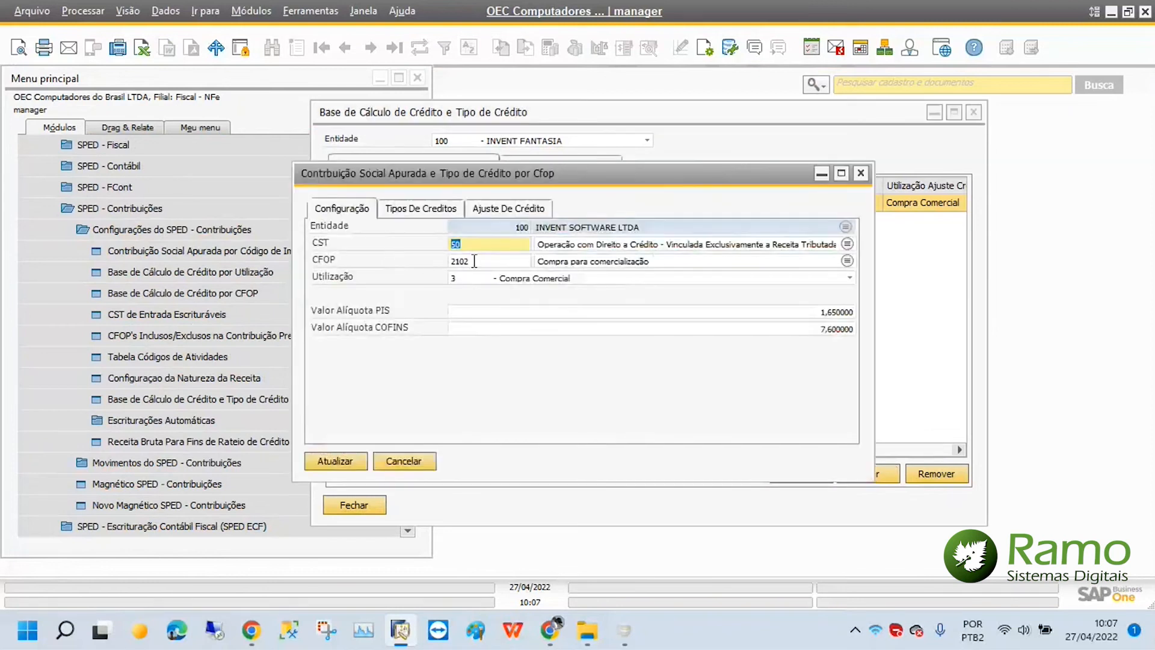
left_click(474, 261)
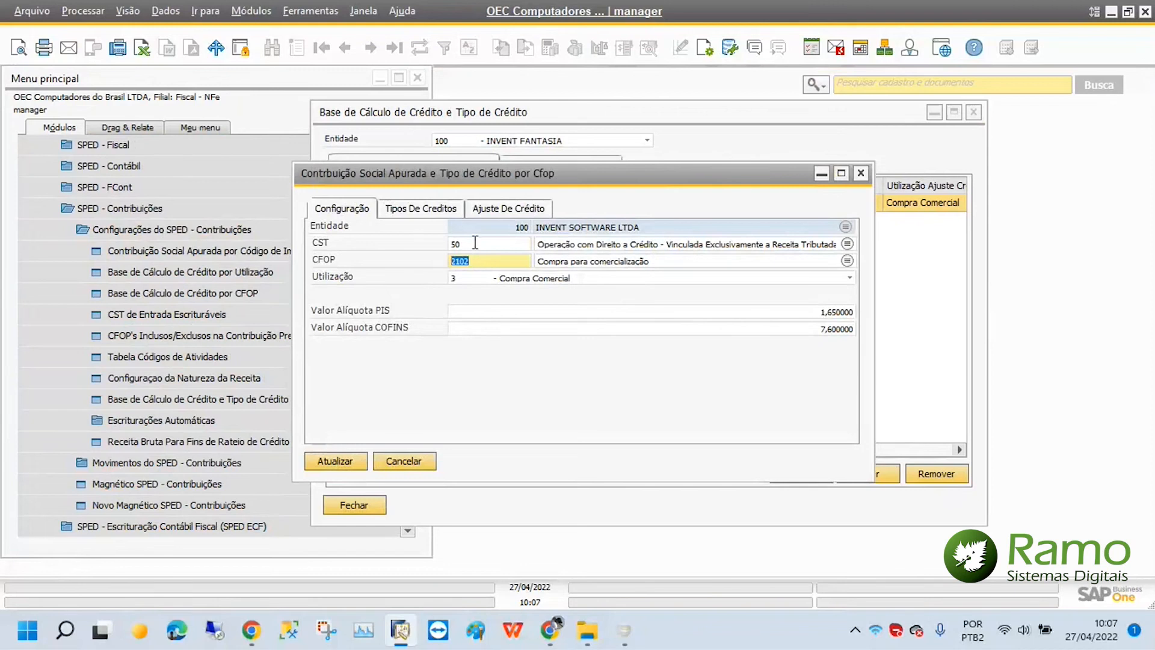
left_click(471, 243)
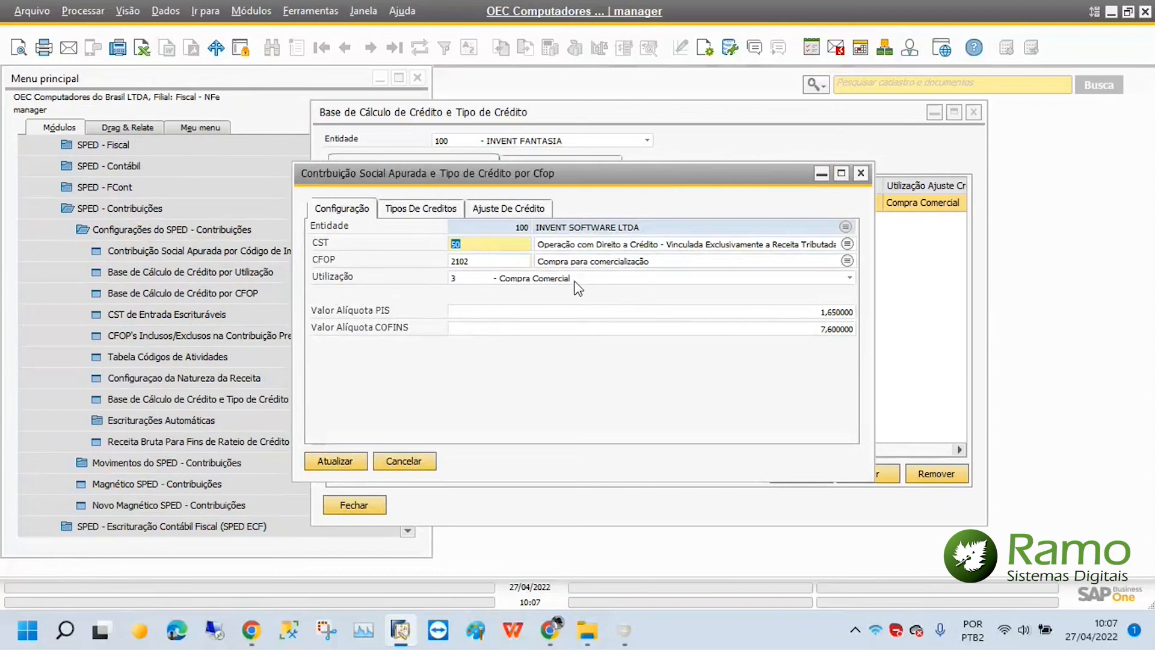
left_click(424, 211)
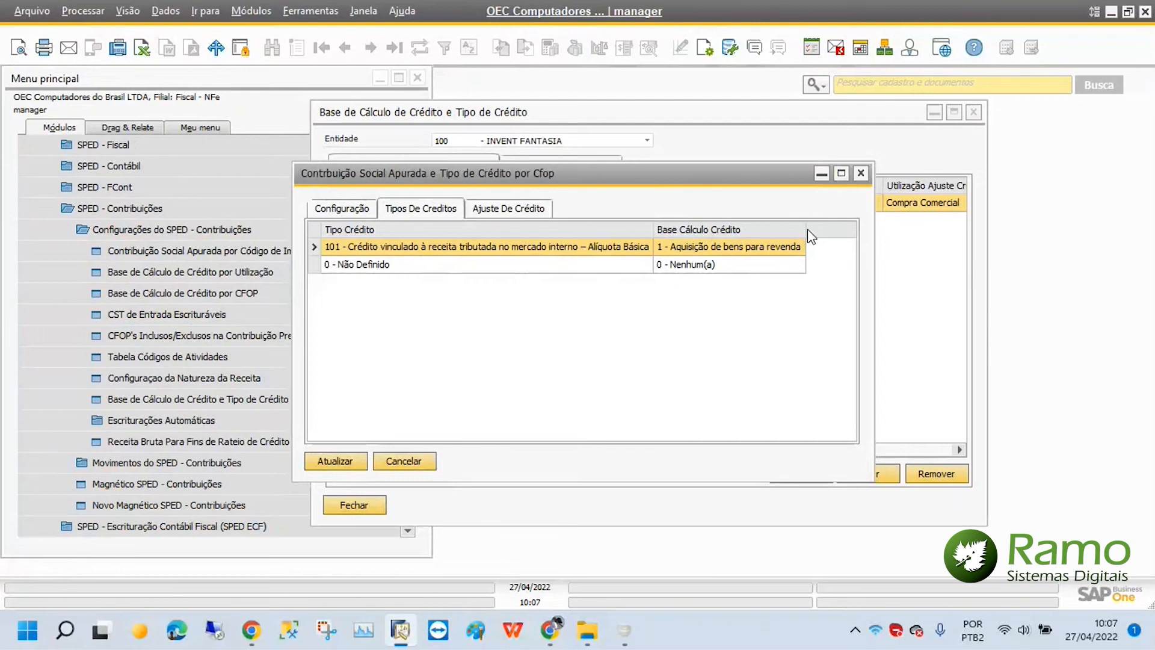
left_click_drag(806, 234, 824, 234)
left_click(354, 209)
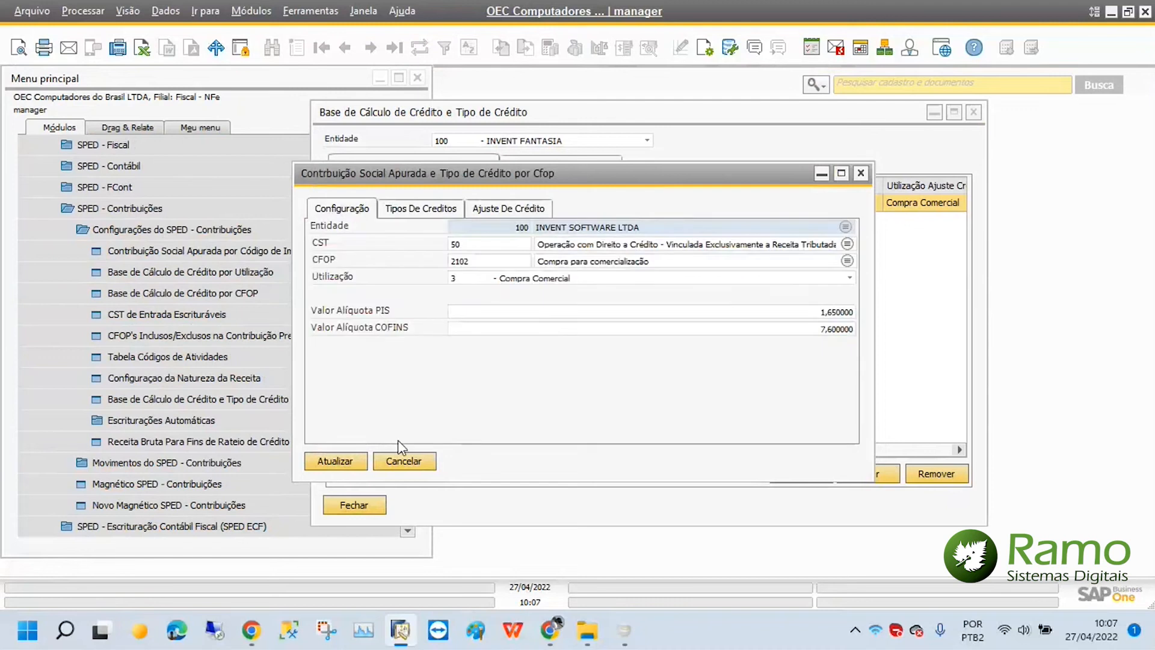
left_click(402, 460)
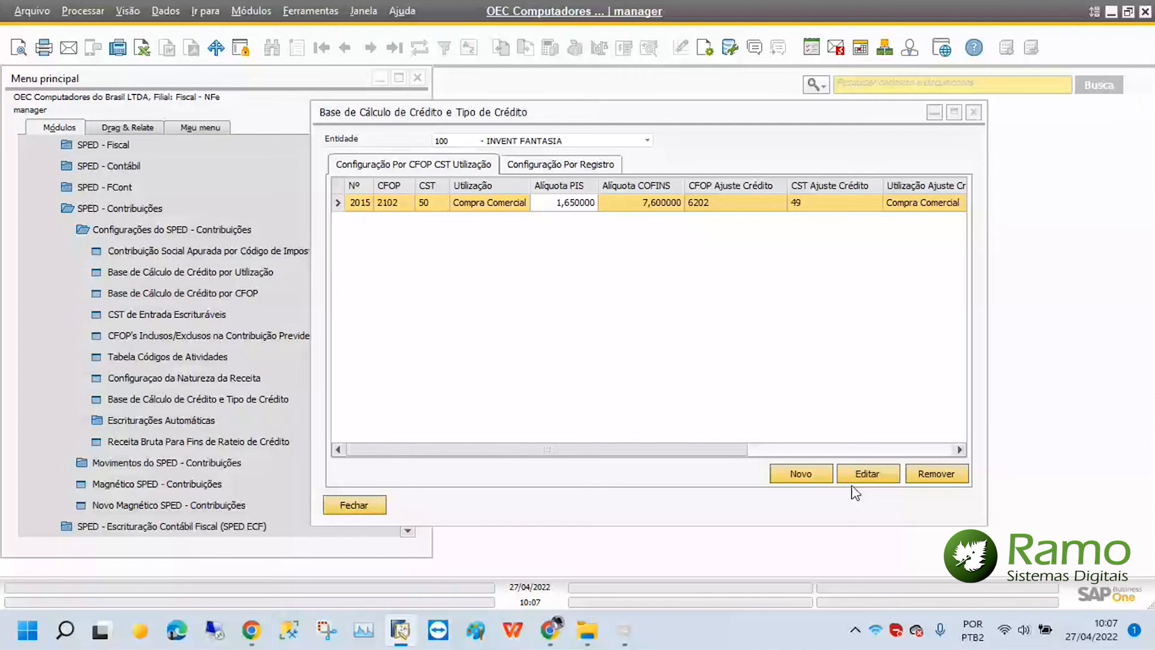
Step: Reopen the CFOP 2102 configuration and add credit types 201 and 301, both Alíquota Básica
left_click(439, 211)
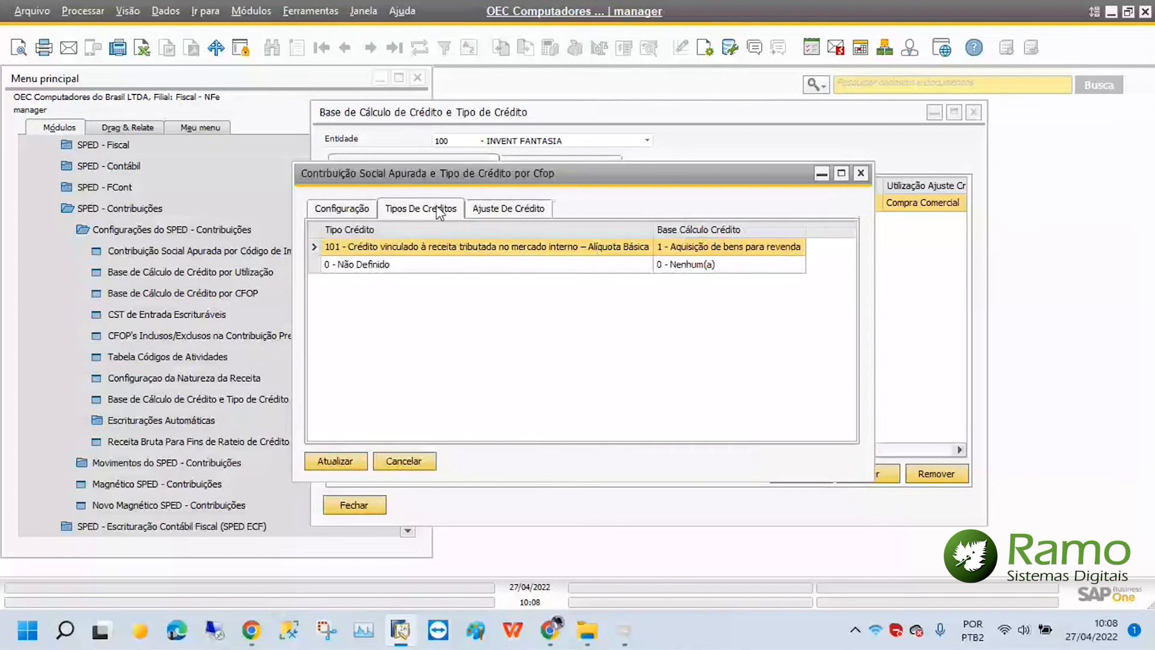
left_click(517, 265)
scroll(580, 320, "down", 2)
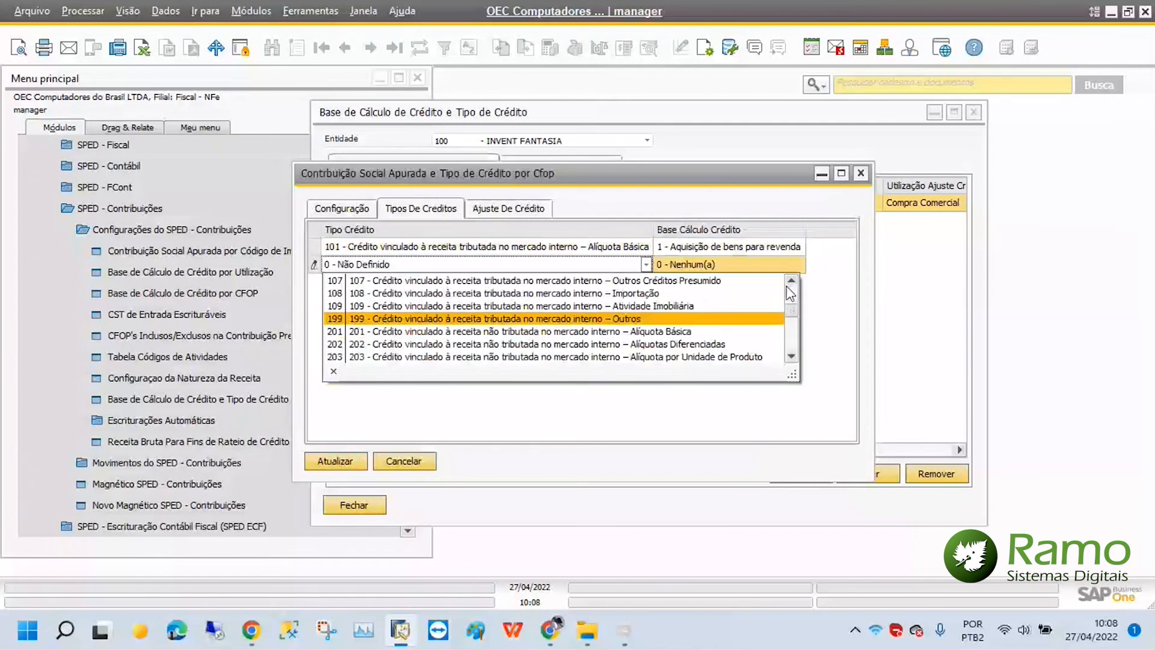
left_click(467, 331)
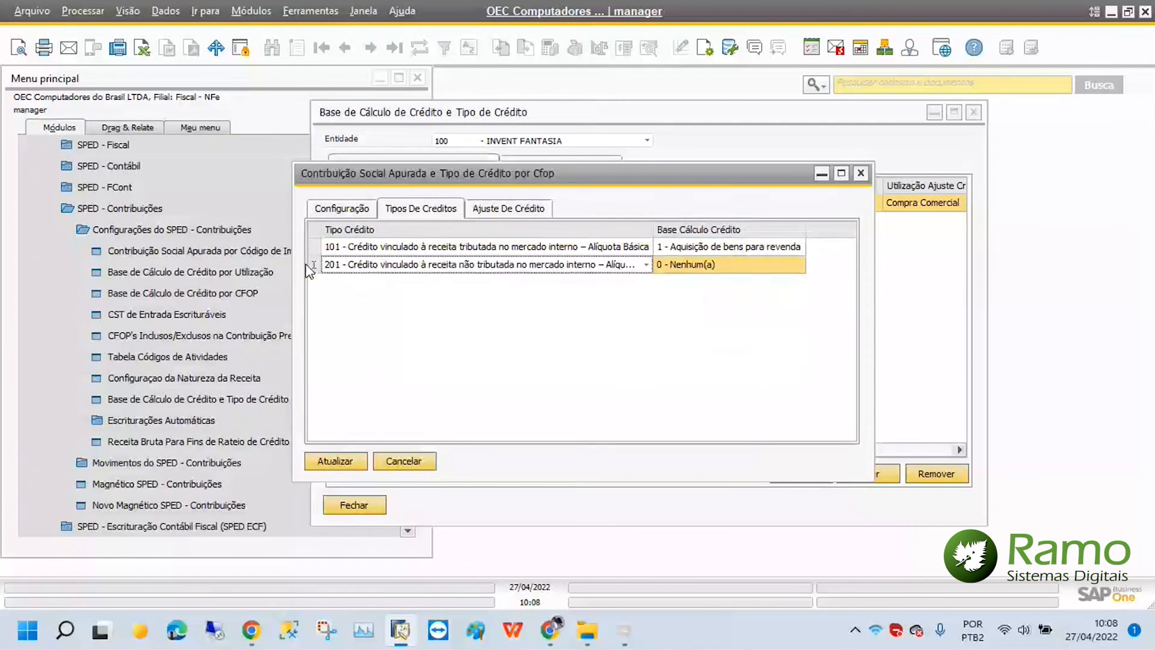
left_click(311, 266)
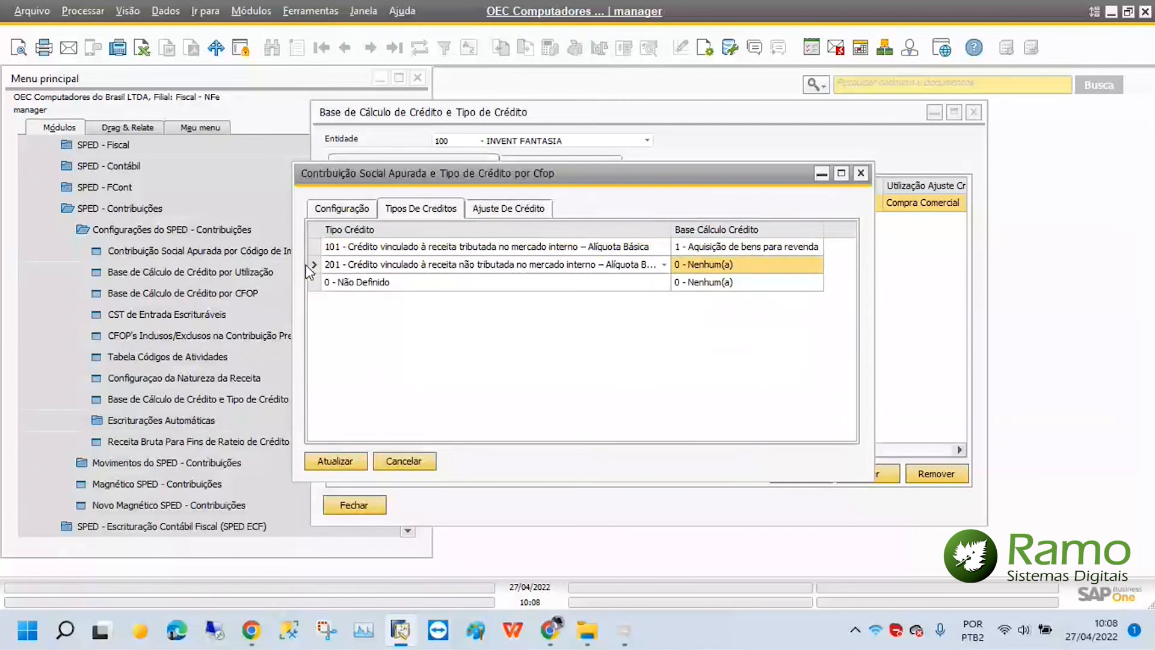
left_click(360, 284)
scroll(793, 384, "down", 5)
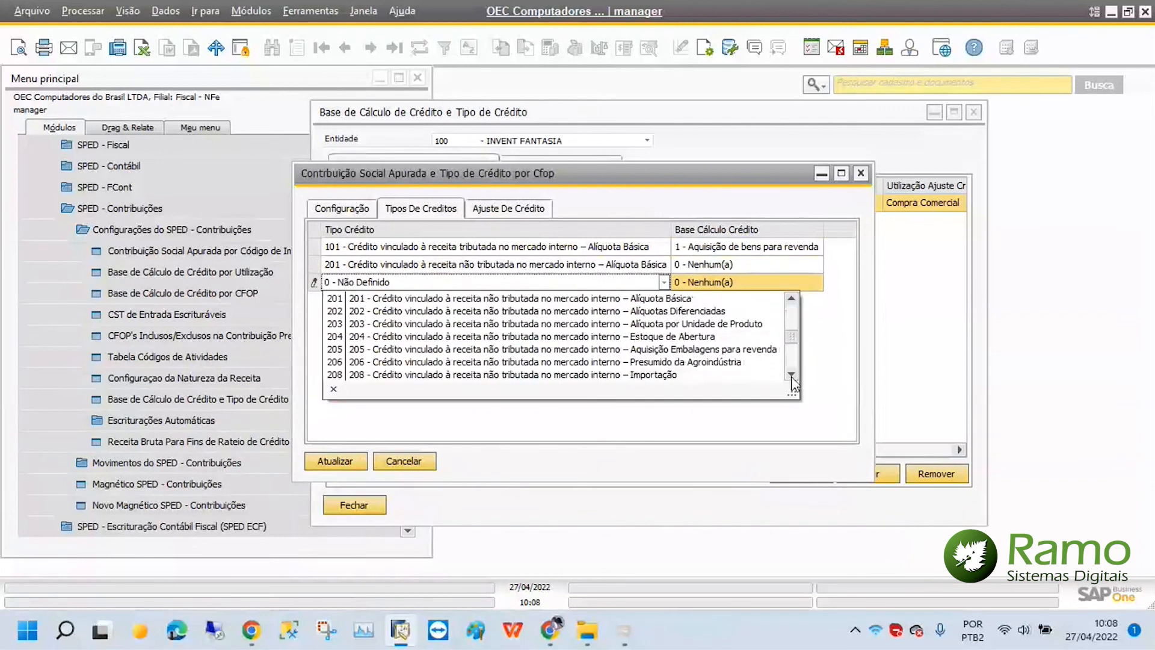
scroll(793, 383, "down", 5)
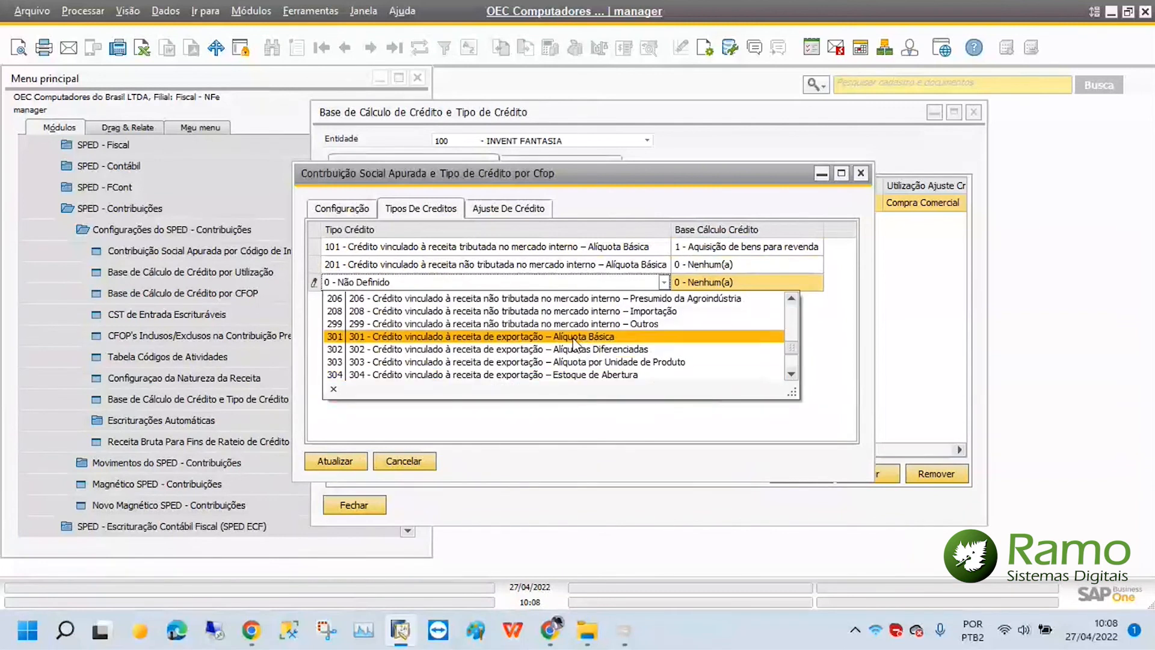
left_click(574, 342)
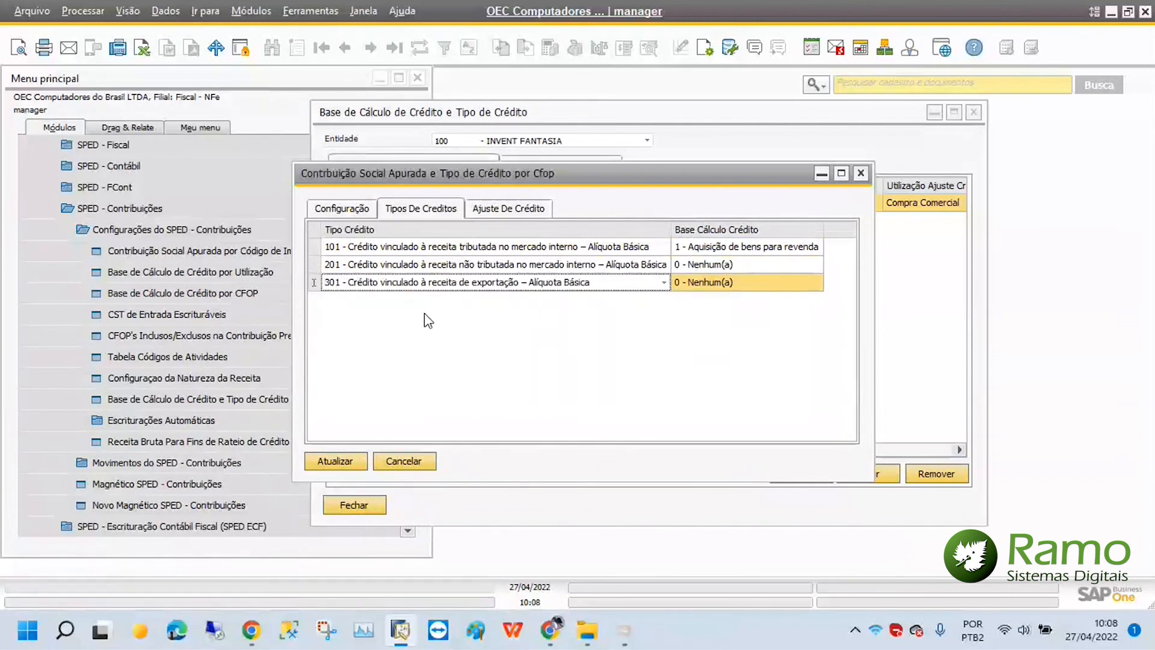
Step: Check the credit base field of type 201, discard the configuration changes and close the Base de Cálculo de Crédito e Tipo de Crédito window
left_click(714, 269)
left_click(710, 276)
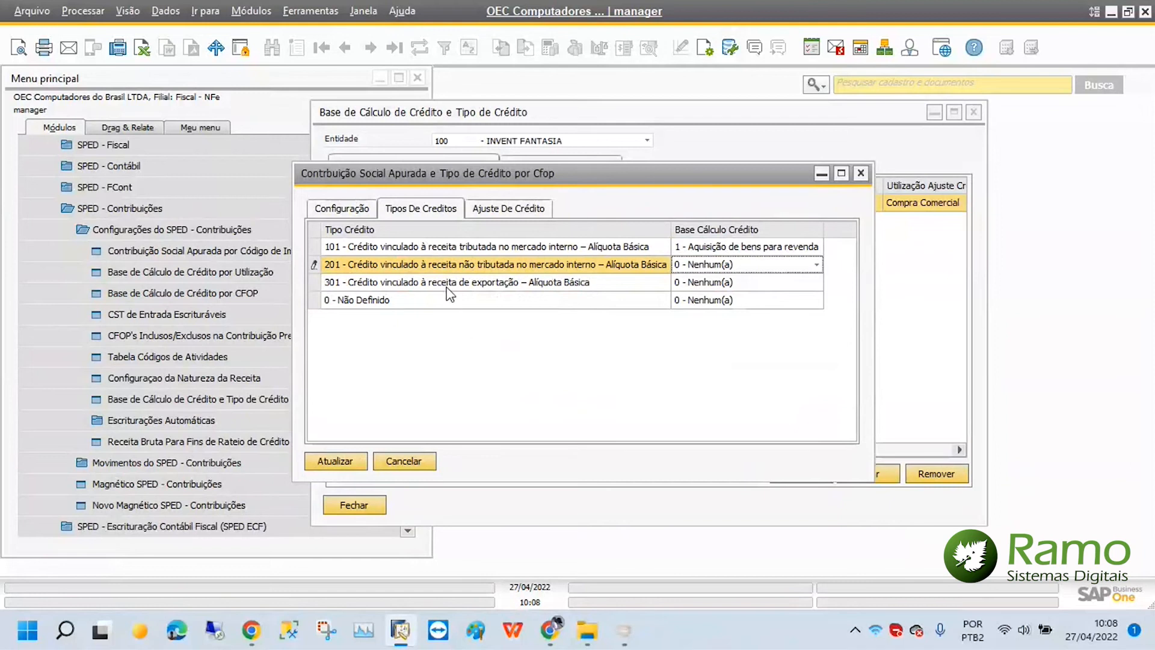
left_click(360, 209)
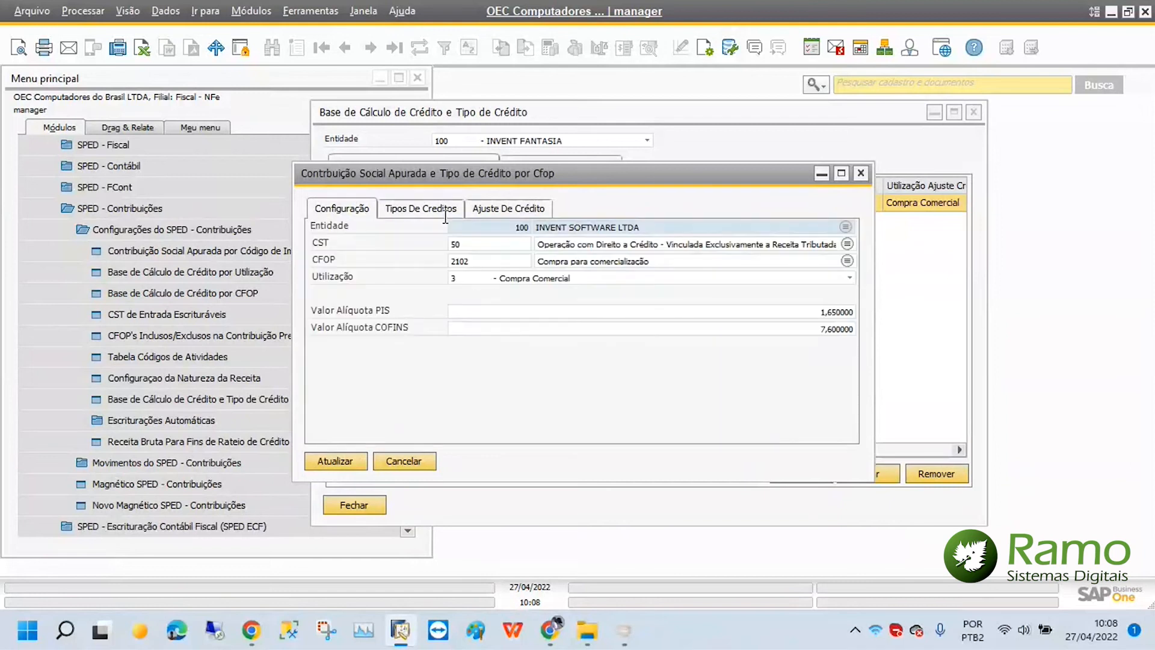
left_click(424, 210)
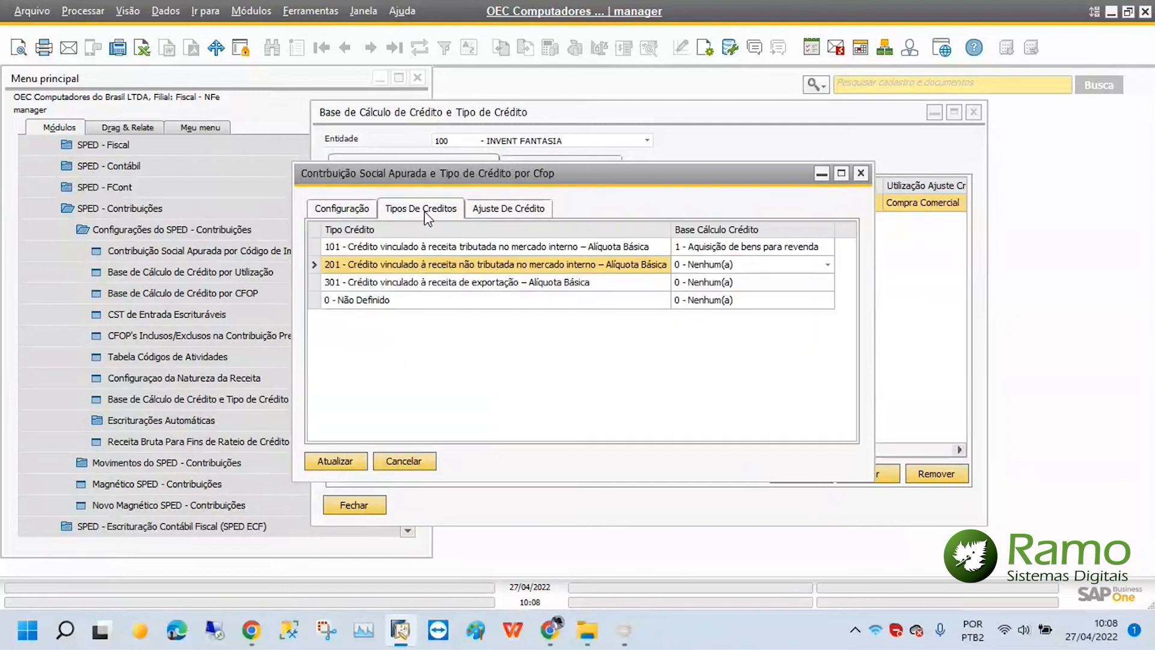
left_click(406, 462)
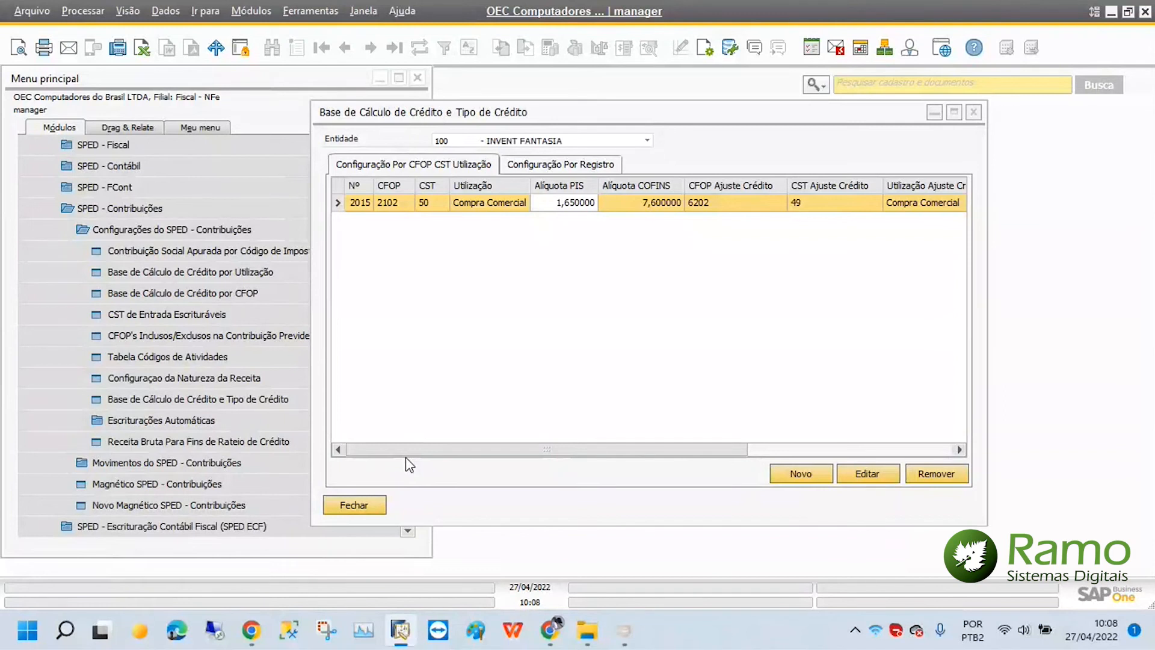
left_click(453, 206)
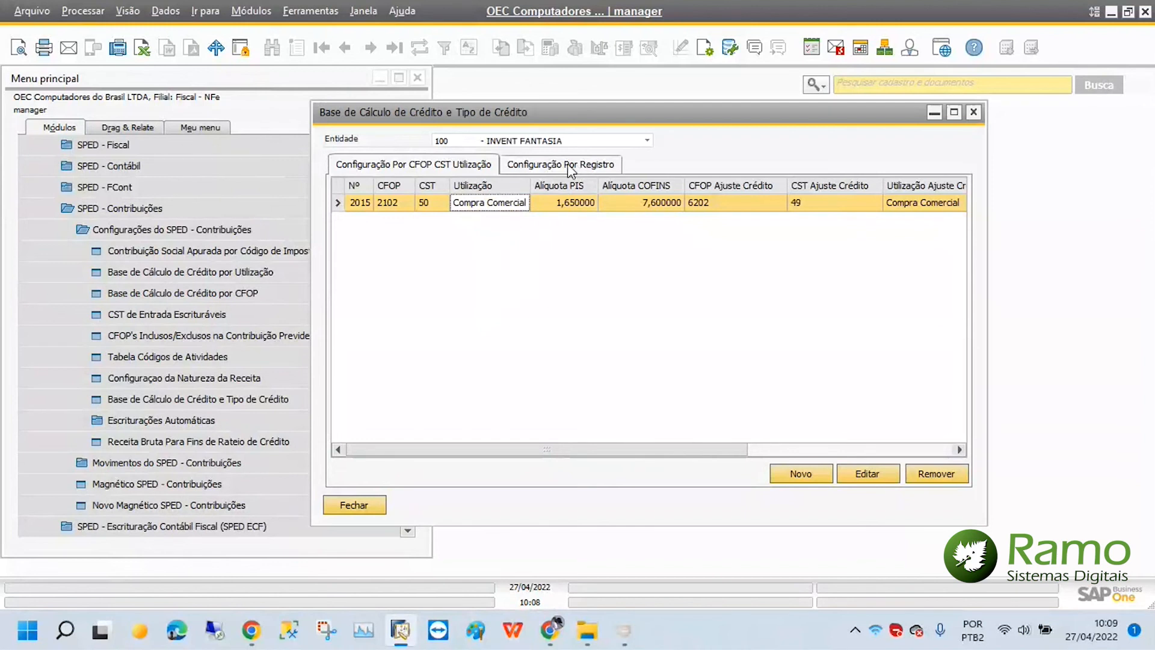
left_click(375, 507)
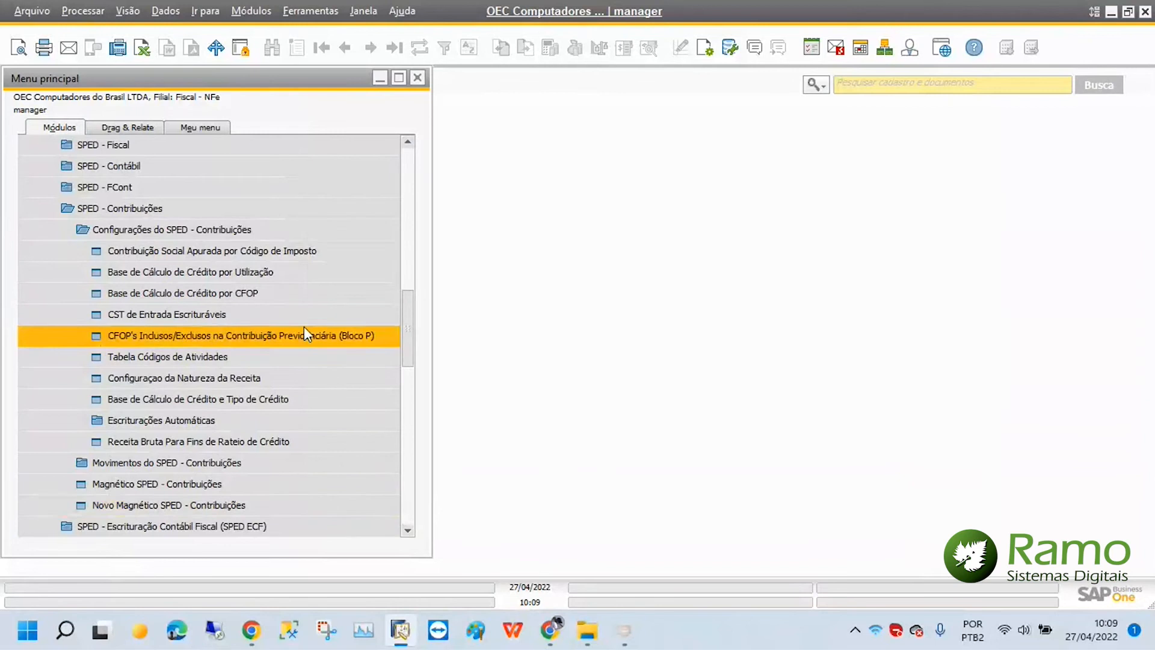
Step: Open Magnético SPED - Contribuições and generate the April 2022 file for INVENT FANTASIA in the SPED folder
scroll(304, 333, "down", 3)
left_click(266, 317)
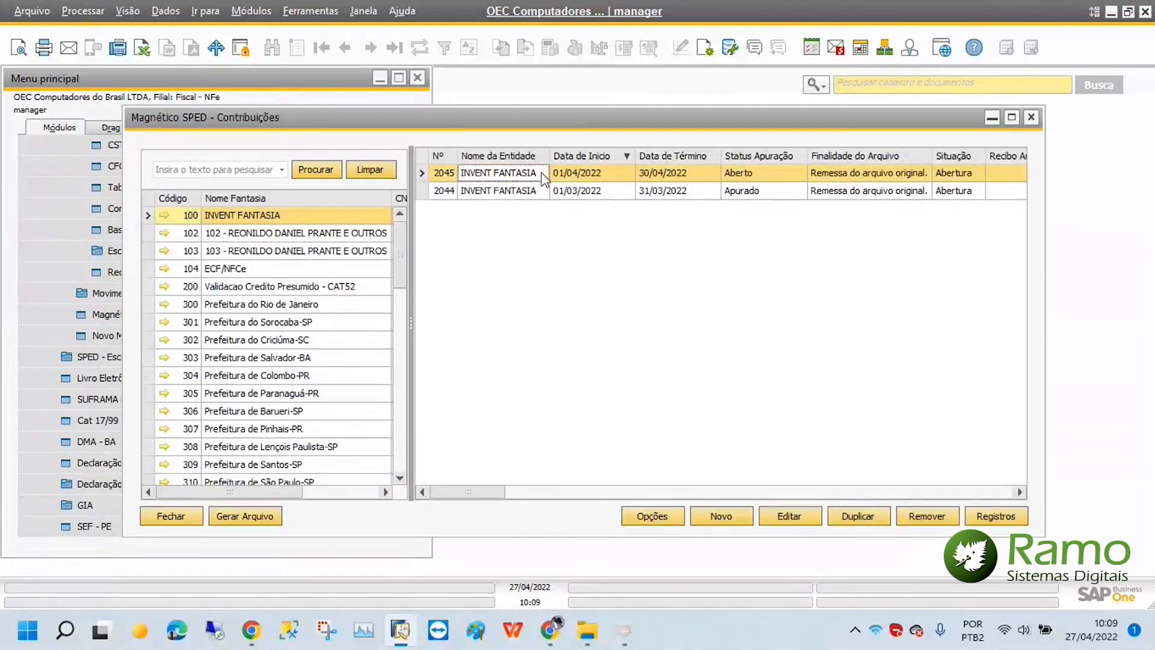
left_click(265, 515)
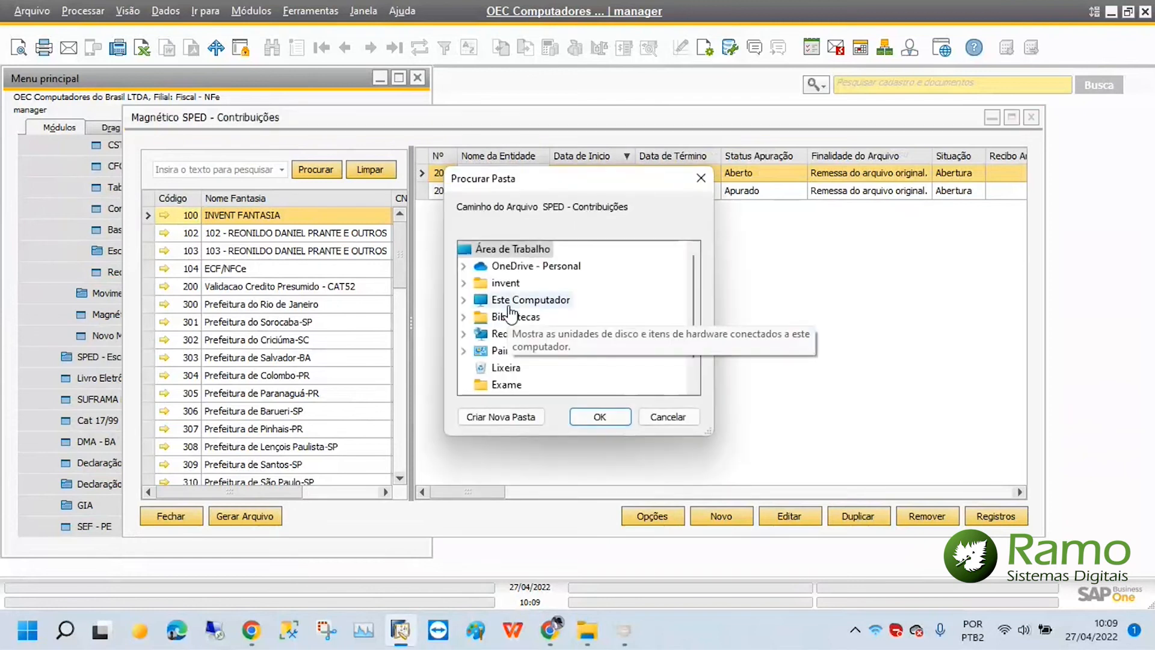
scroll(506, 319, "down", 1)
left_click(503, 385)
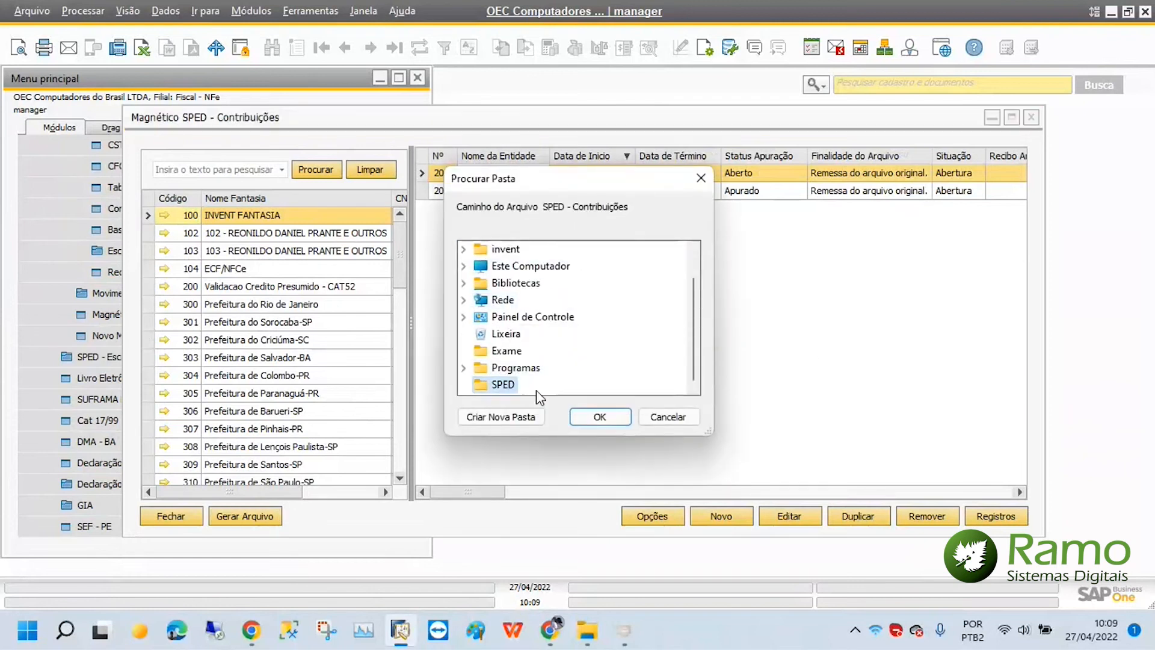
left_click(599, 416)
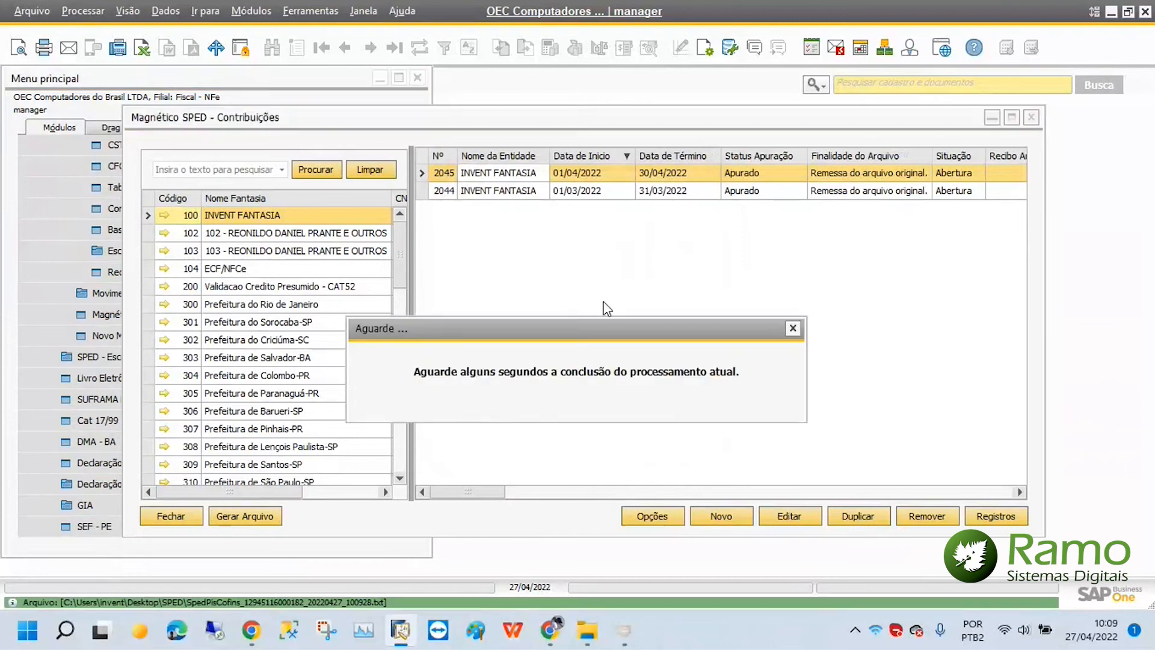
Step: Open the April 2022 period's registers and examine the PIS/Pasep credit control record in Registro1100
left_click(716, 171)
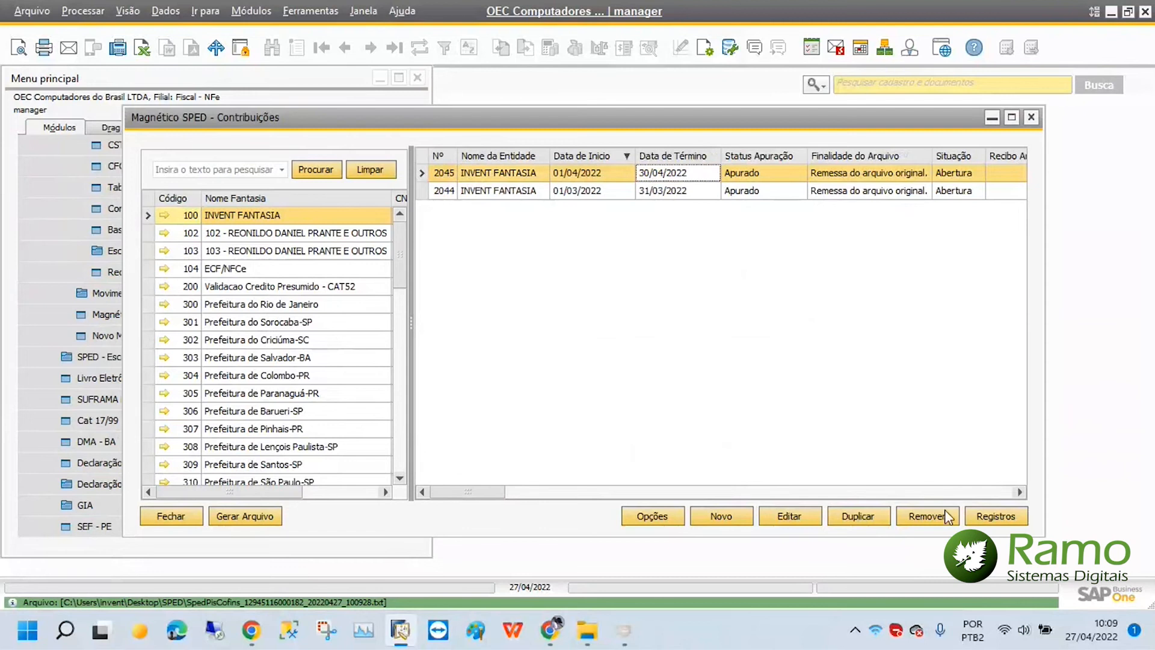
left_click(996, 517)
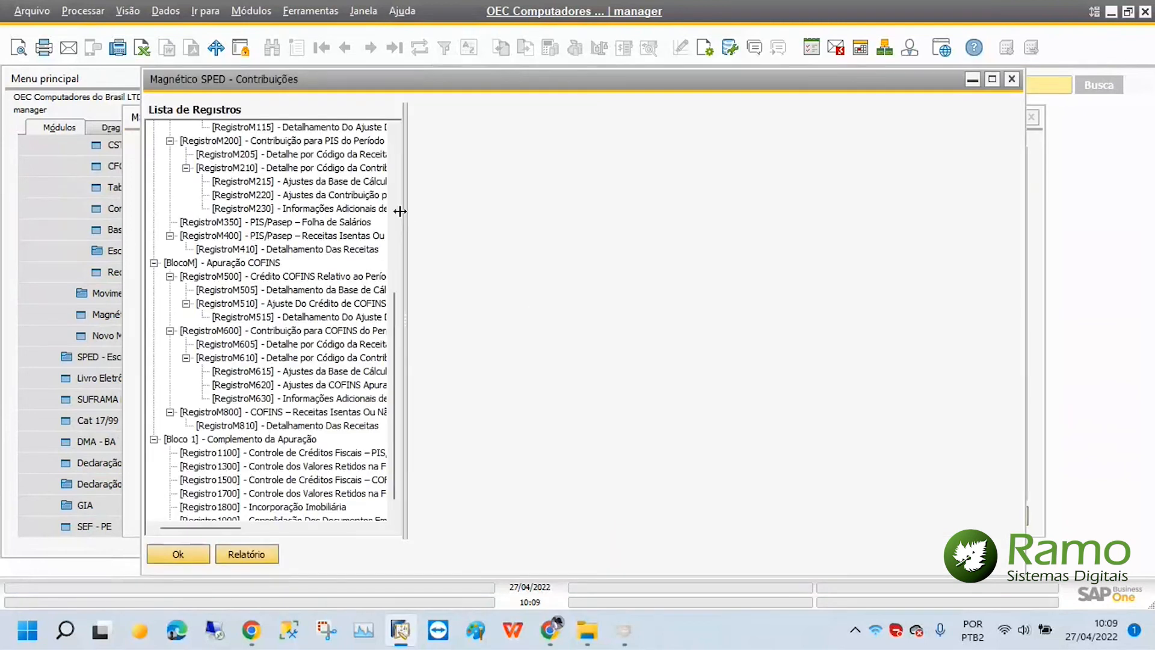
scroll(392, 321, "down", 1)
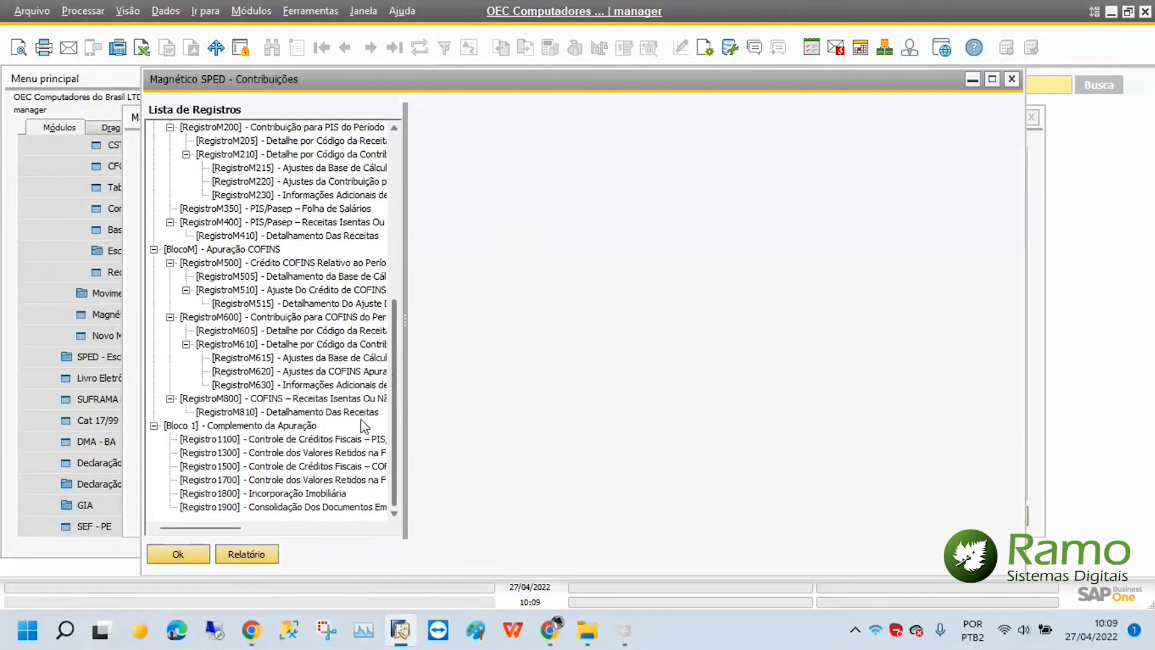
left_click(345, 438)
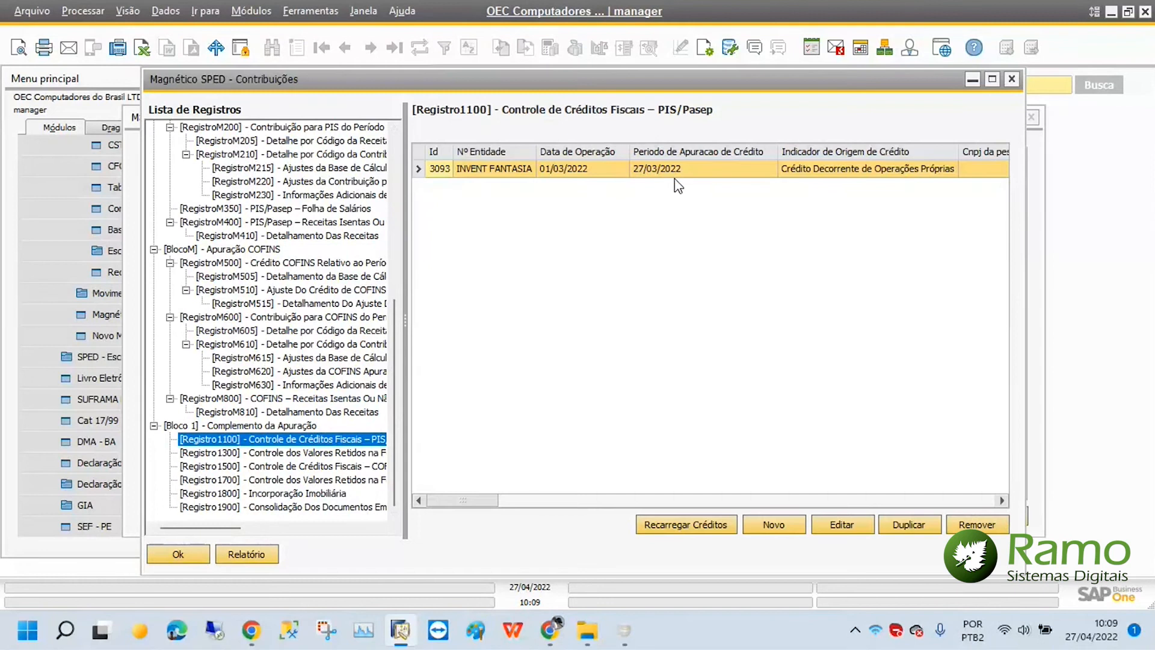
left_click(838, 529)
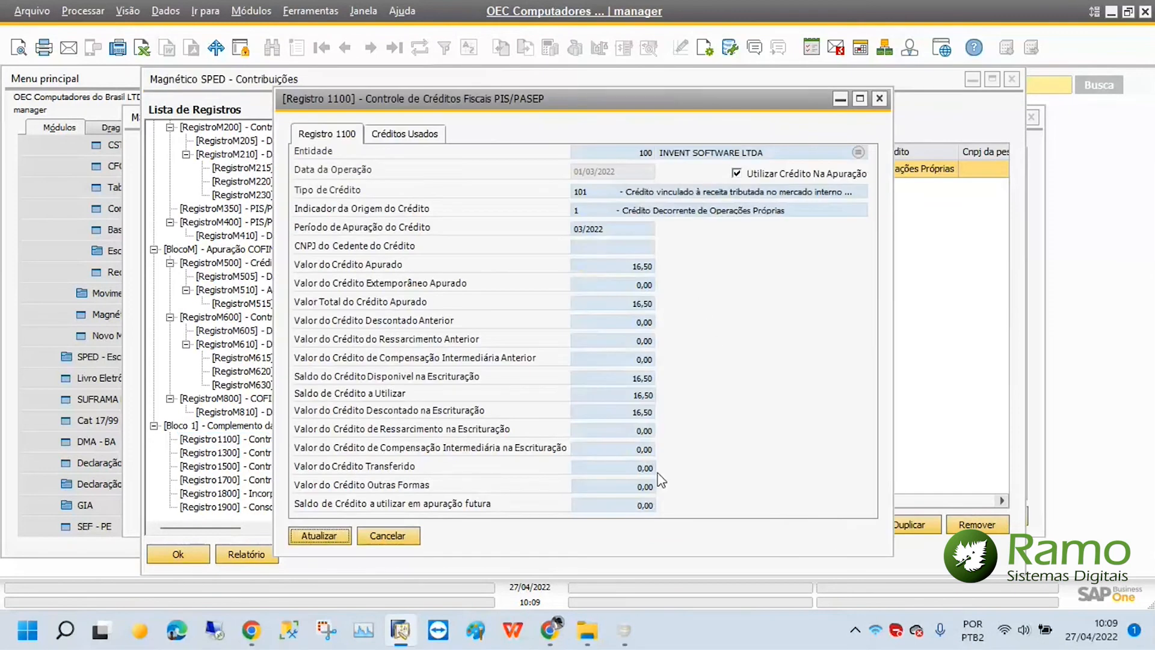
left_click(402, 537)
Step: Examine the COFINS credit control record in Registro1500, then close it without saving
left_click(315, 442)
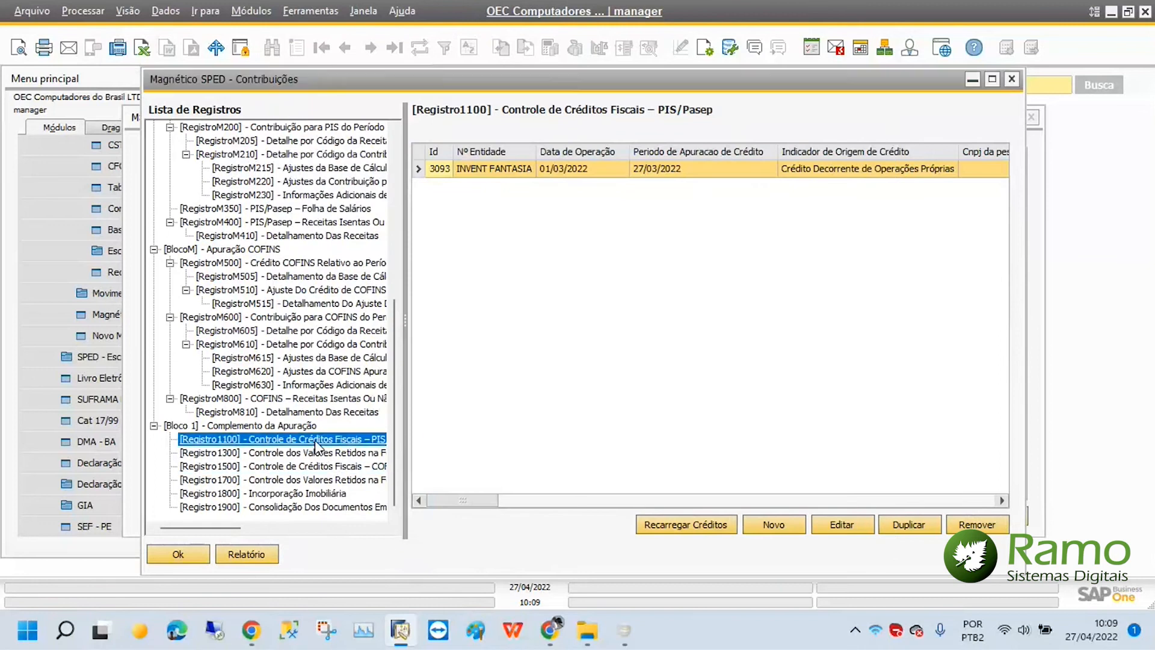
left_click(304, 467)
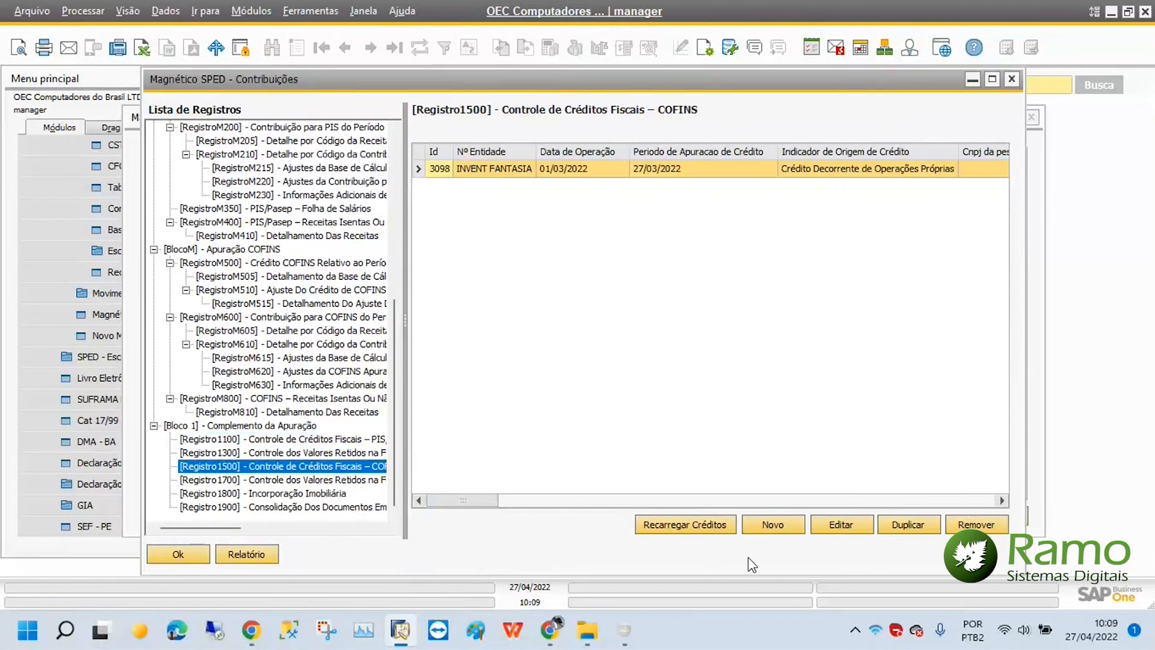
left_click(841, 528)
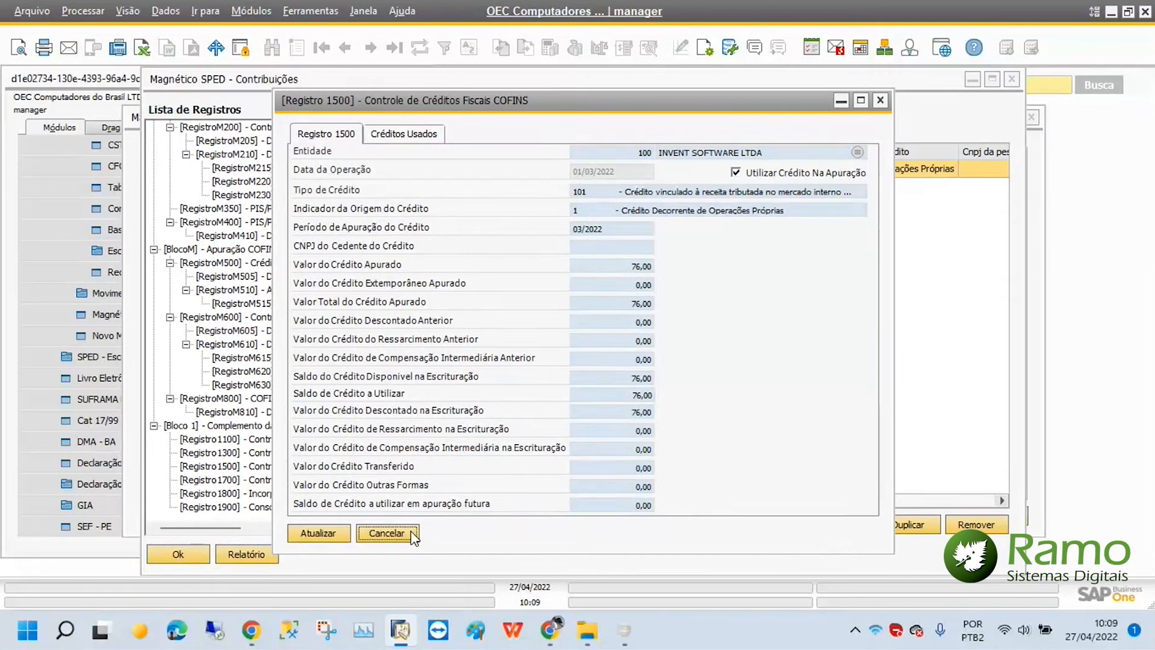
left_click(388, 533)
Step: Examine the PIS/Pasep withheld amounts record in Registro1300, then close it without saving
left_click(312, 455)
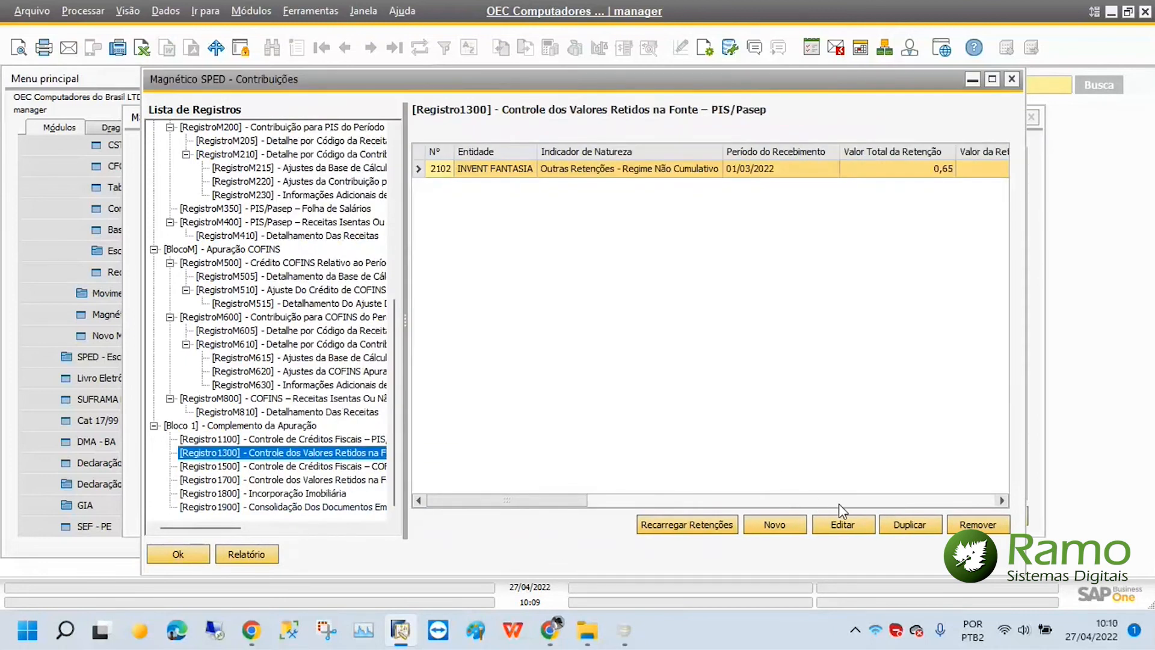
left_click(846, 522)
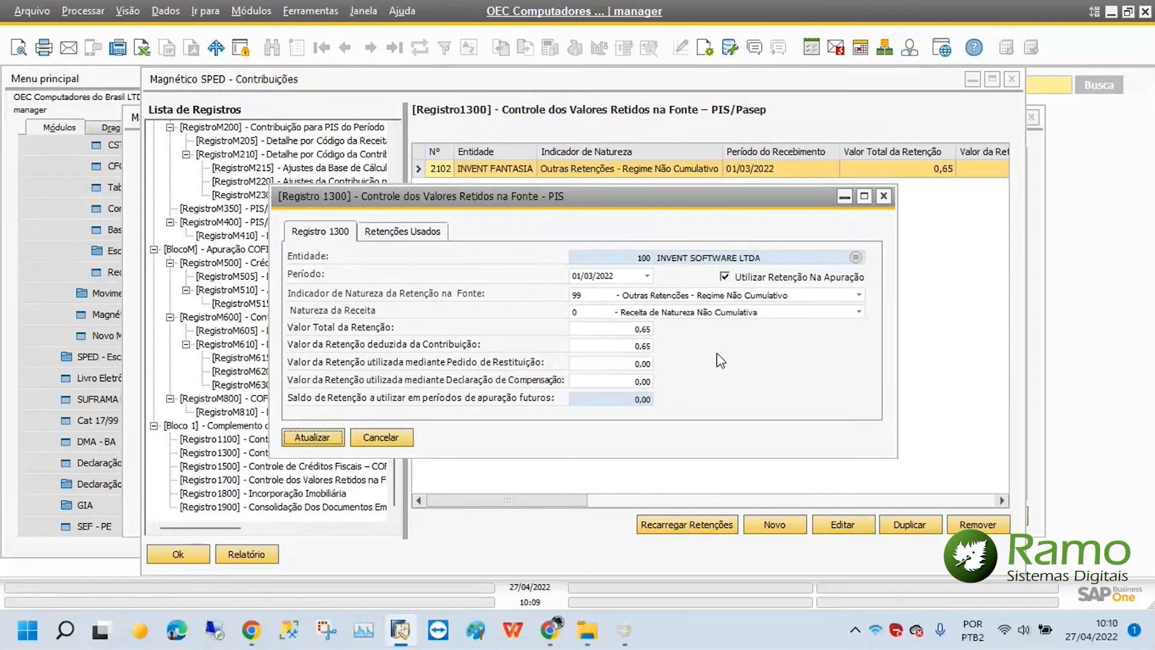
left_click(385, 438)
Step: Examine the COFINS withheld amounts record in Registro1700, cancel it and close the register list
left_click(308, 480)
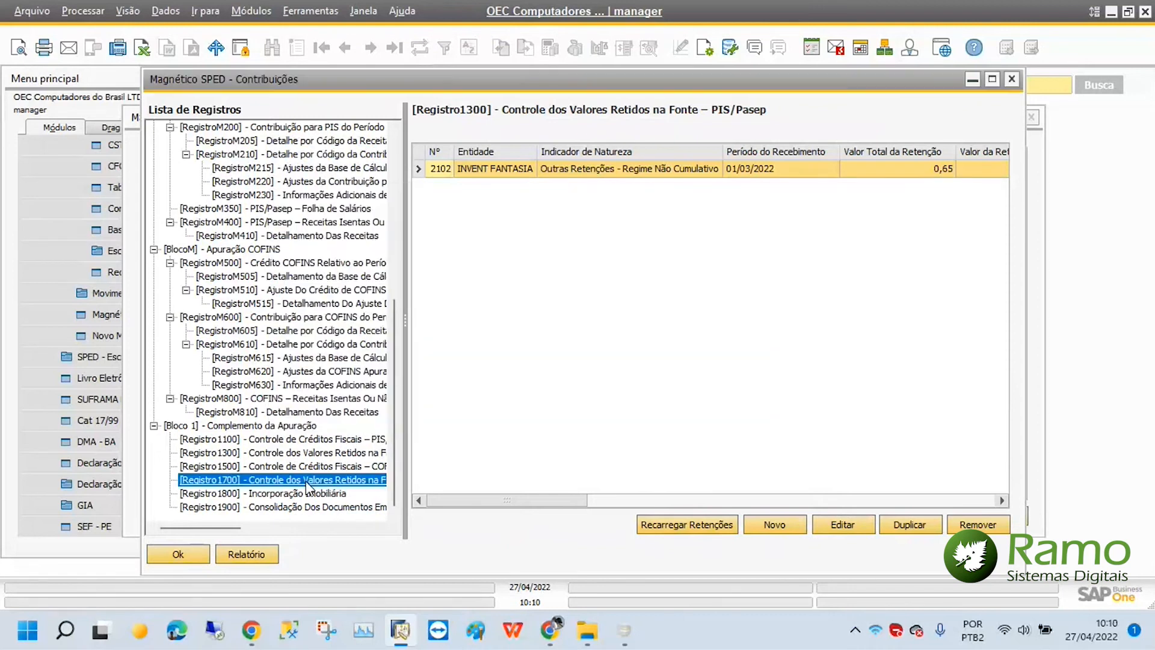
left_click(841, 525)
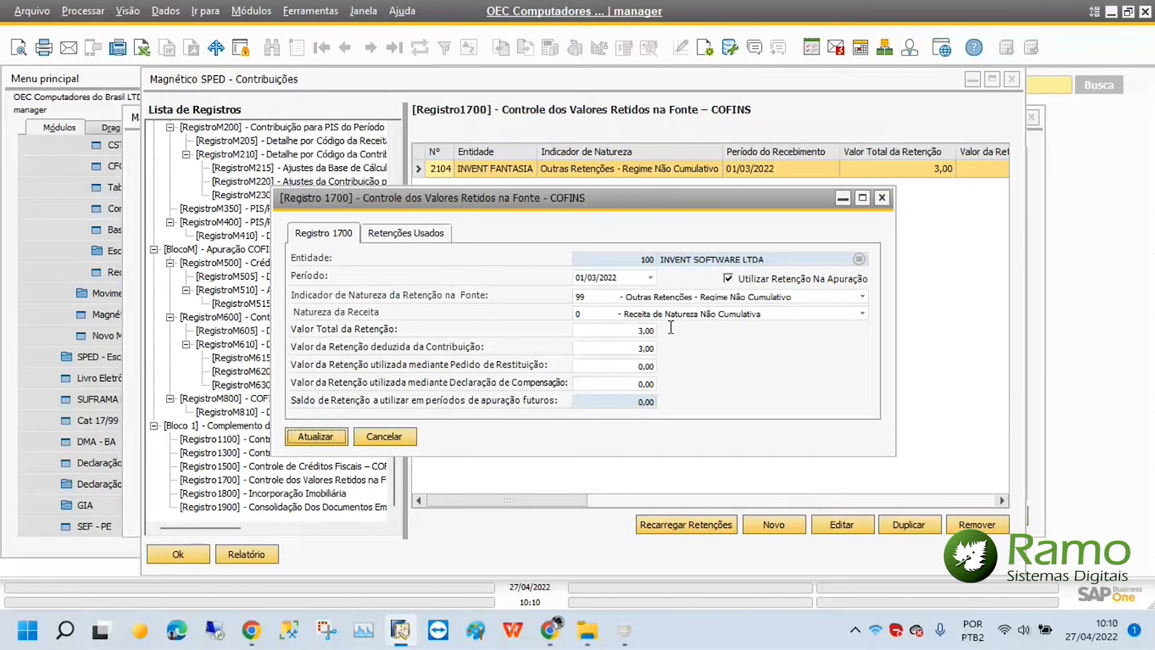
left_click(395, 444)
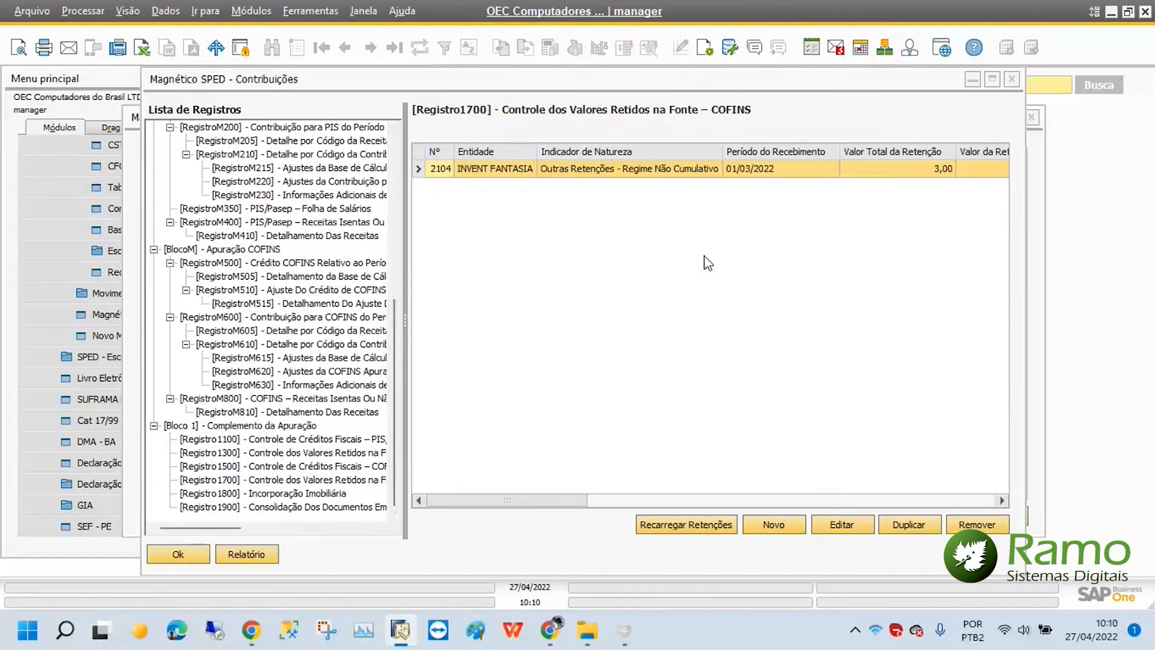
left_click(190, 552)
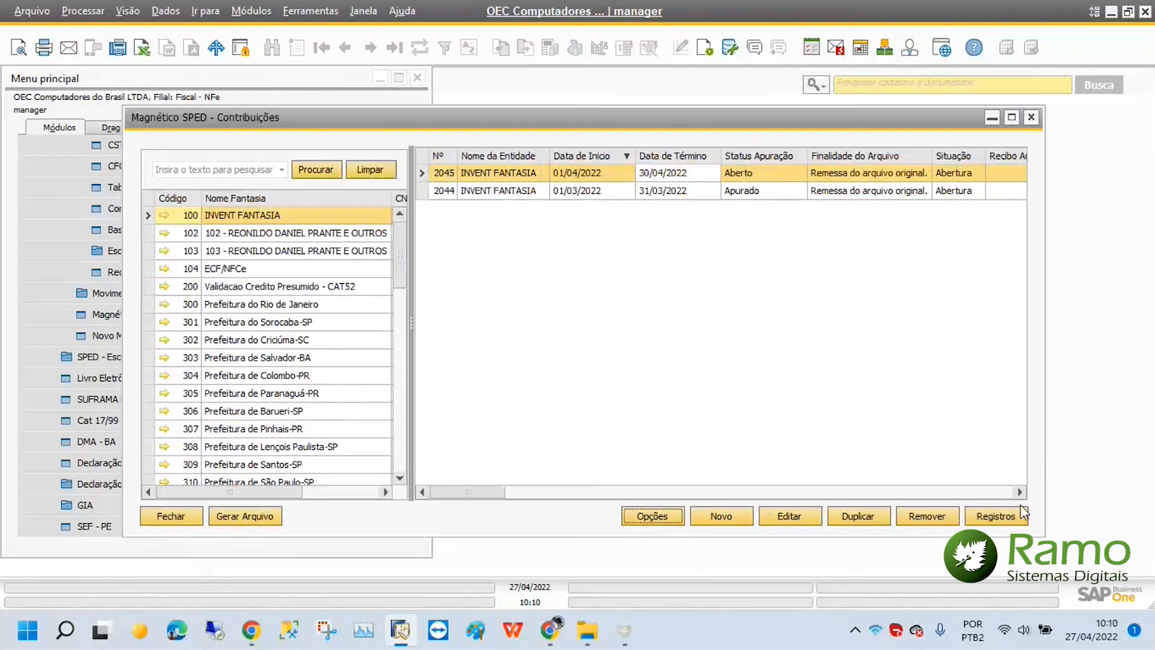
Step: Reopen the April 2022 Registro1100 PIS/Pasep credit record and toggle Utilizar Crédito Na Apuração off and back on
left_click(1014, 519)
left_click(1011, 517)
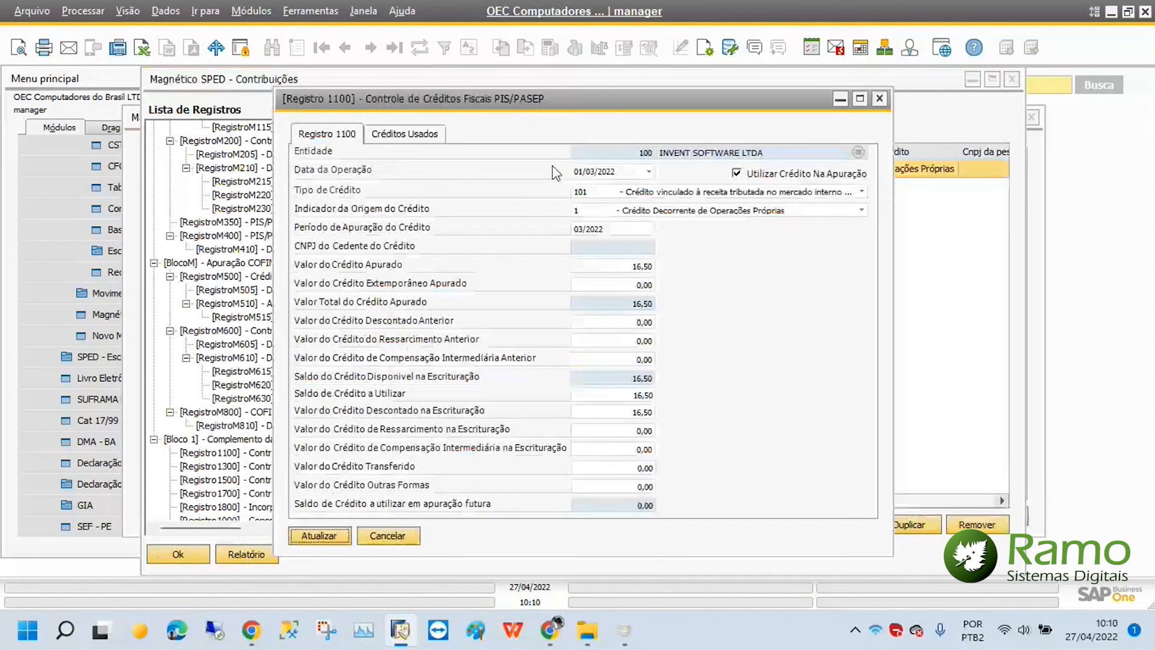
left_click(737, 173)
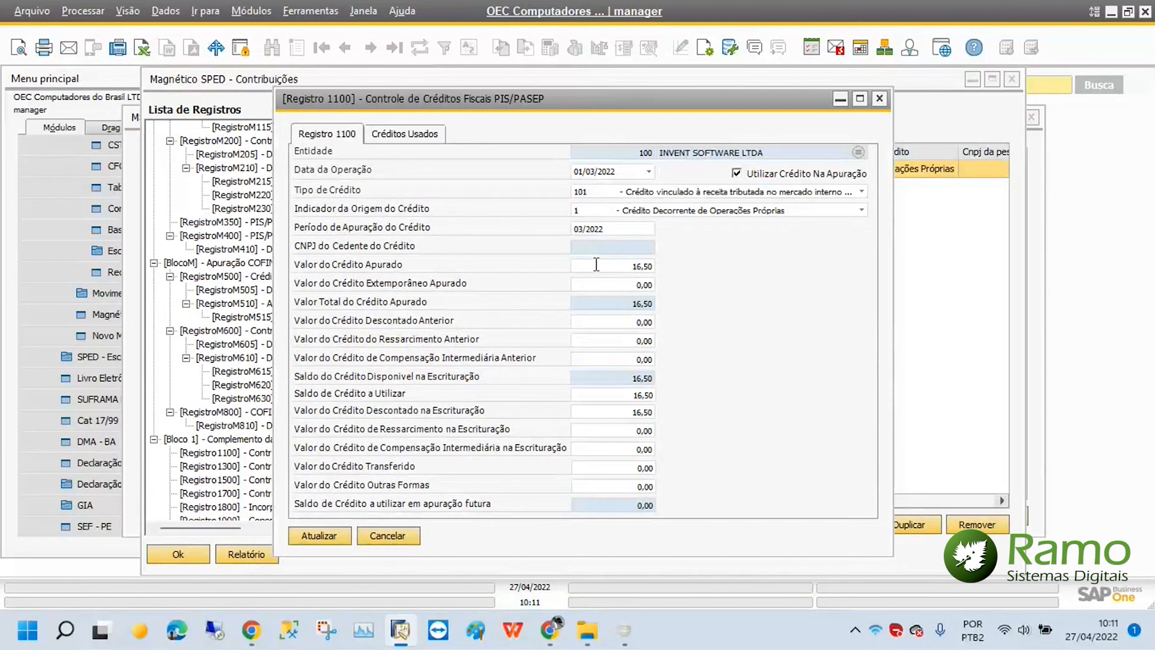
left_click(740, 177)
left_click(737, 174)
Step: Set Saldo de Crédito a Utilizar to 6,50 in the Registro1100 record, then discard the change
left_click_drag(626, 396, 694, 401)
type("6,5")
key("Tab")
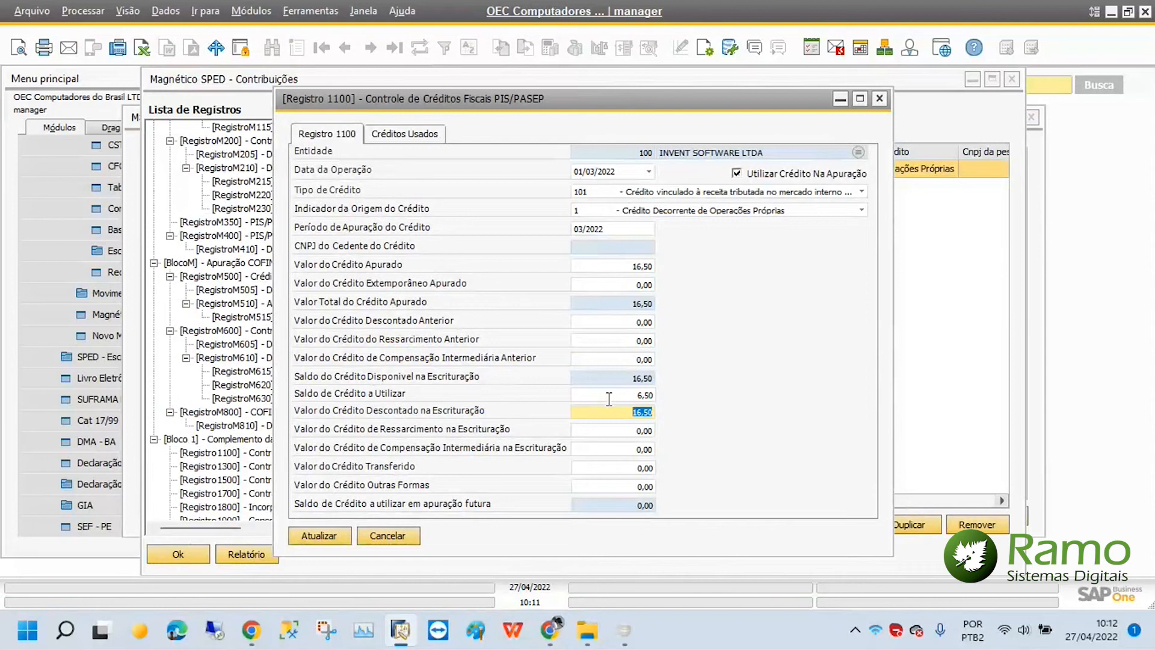
left_click(401, 539)
left_click(402, 539)
Step: Examine the Registro1500 COFINS credit record and the Registro1300 PIS withholding record, closing them without saving
left_click(283, 480)
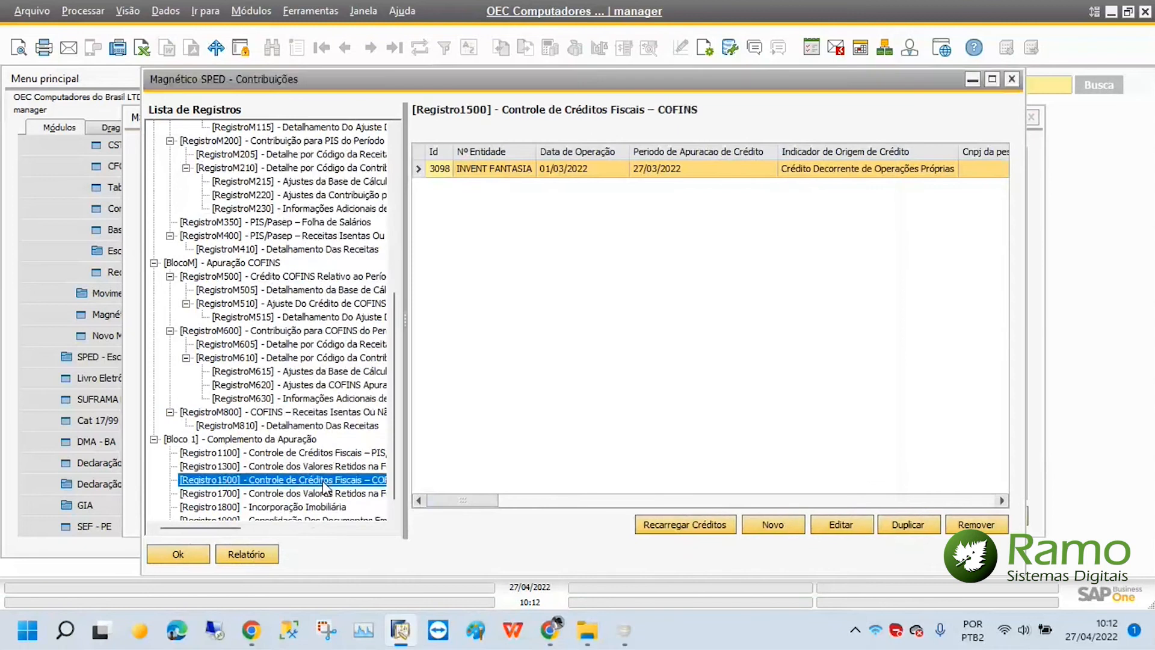
left_click(833, 526)
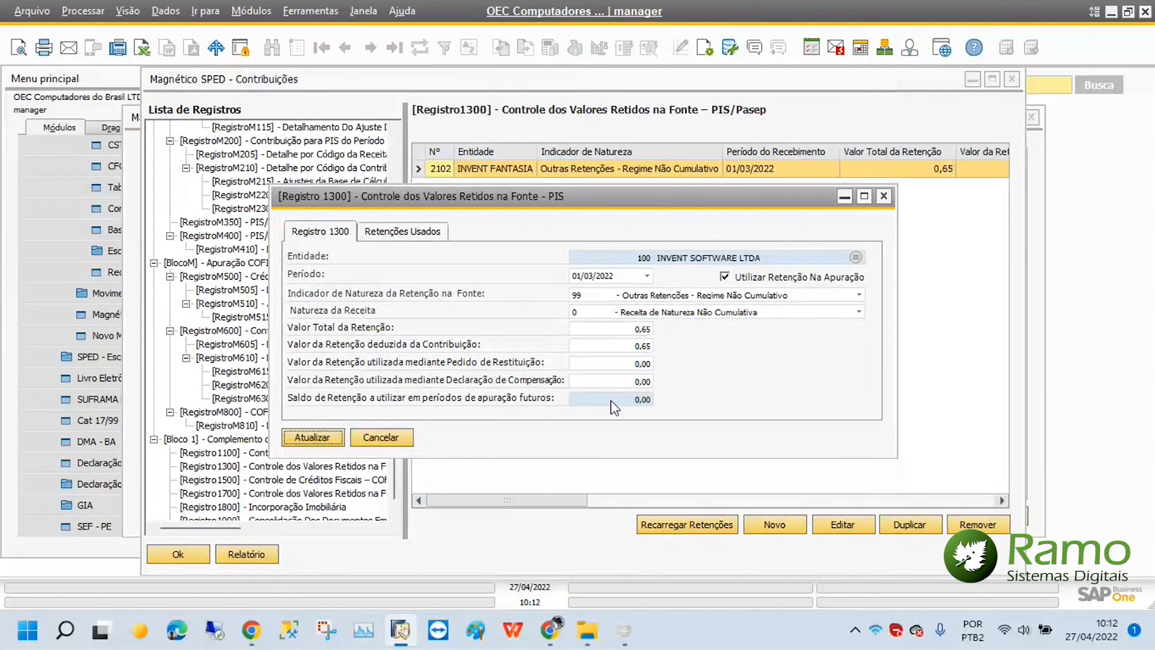
left_click(388, 440)
left_click(385, 441)
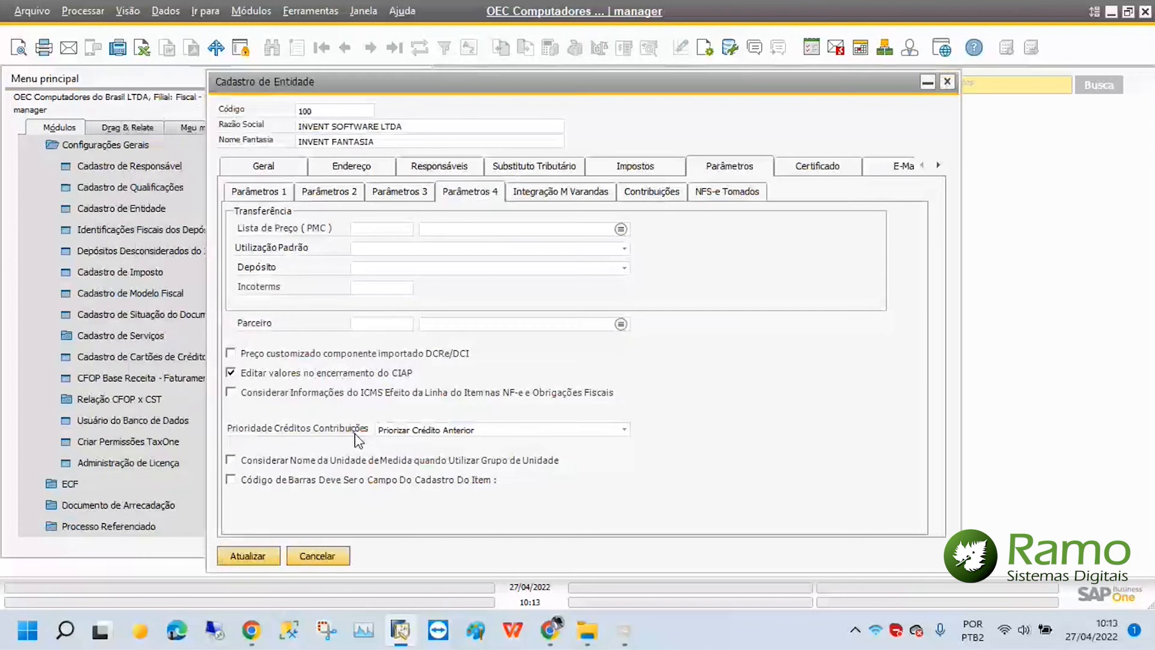
Step: Set Prioridade Créditos Contribuições to Priorizar Crédito Atual in the INVENT FANTASIA entity parameters, then cancel the changes
left_click(385, 430)
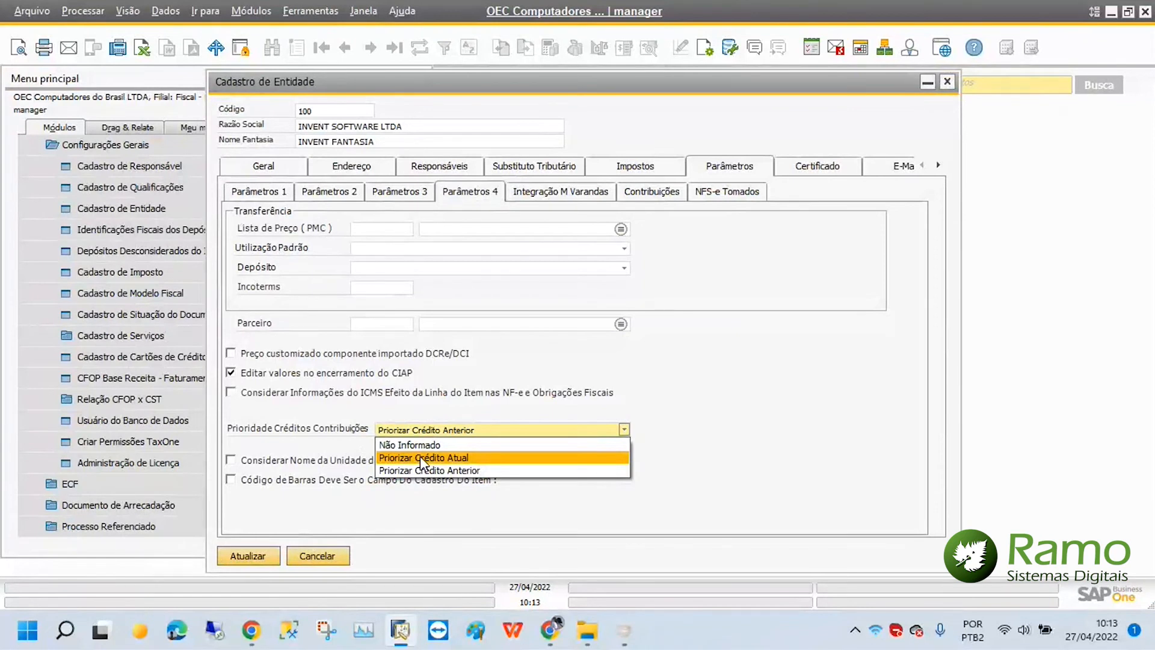
left_click(419, 456)
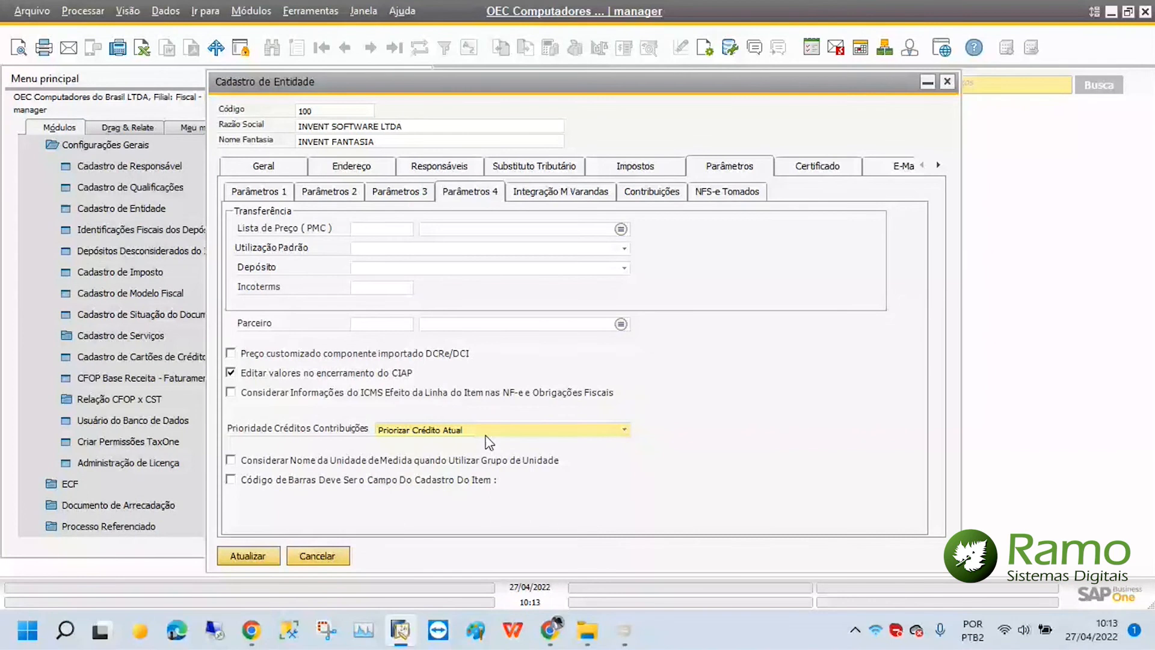
left_click(486, 437)
left_click(319, 556)
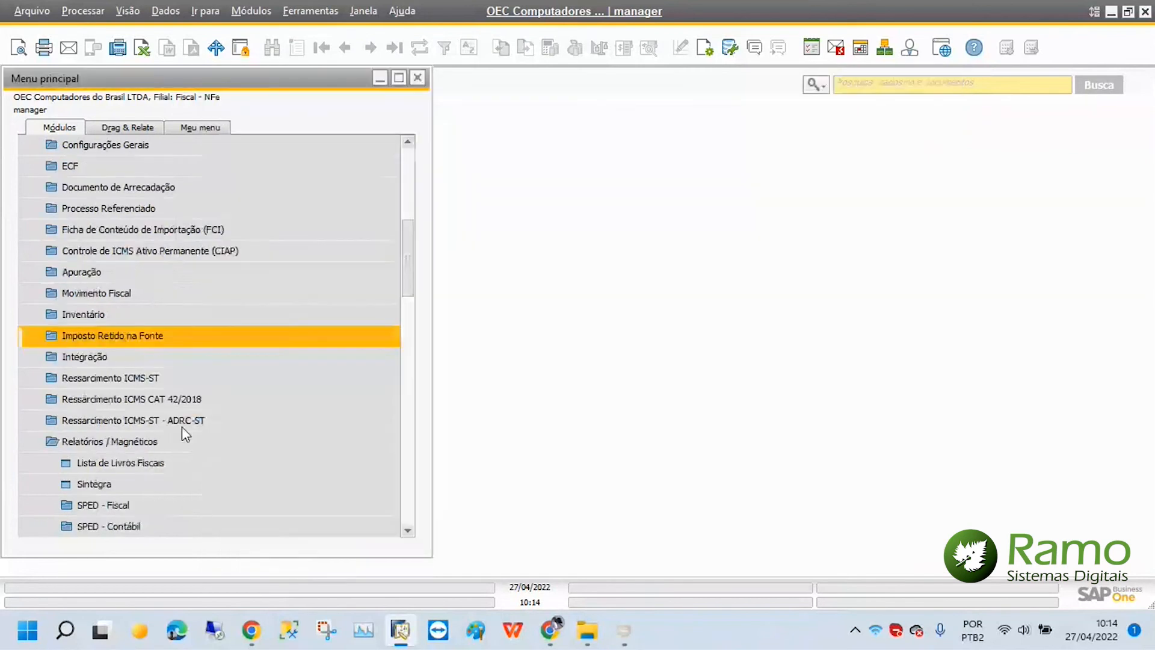
Step: Generate the April 2022 file for INVENT FANTASIA in Novo Magnético SPED - Contribuições and open its registers
scroll(182, 452, "down", 6)
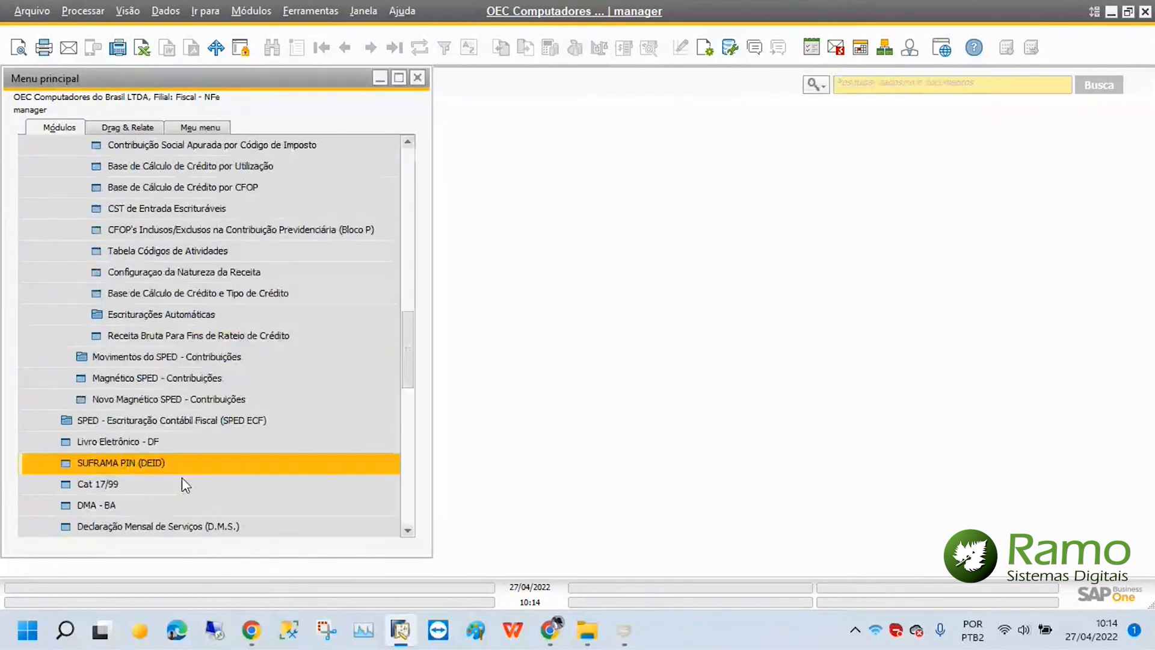
scroll(182, 478, "down", 2)
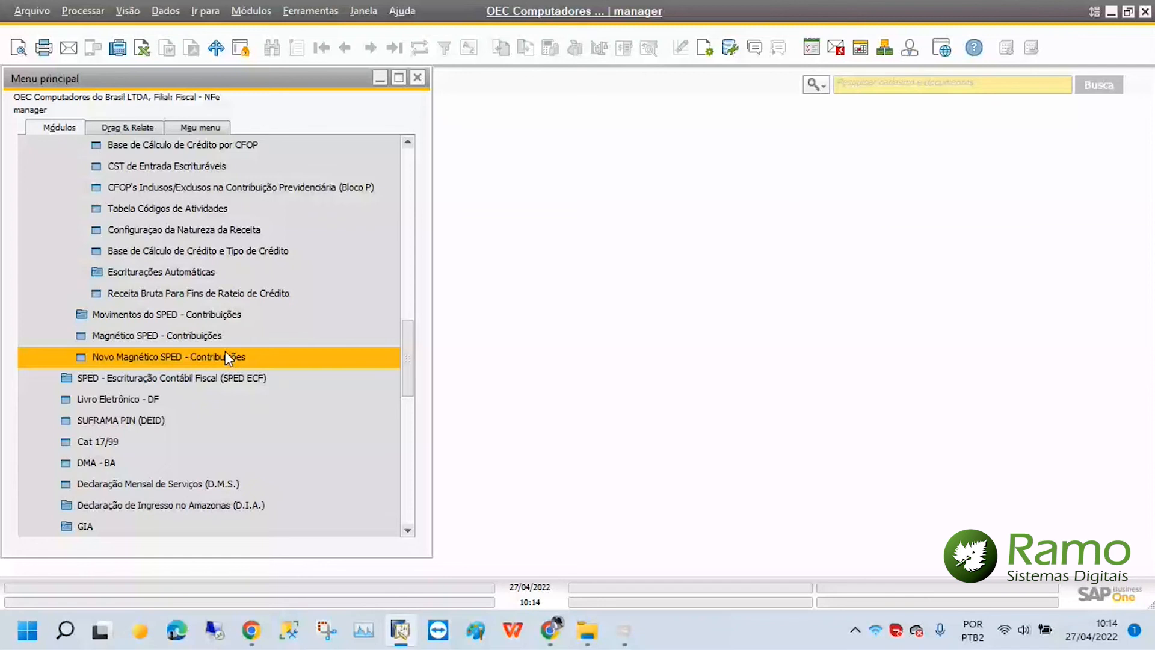
left_click(225, 354)
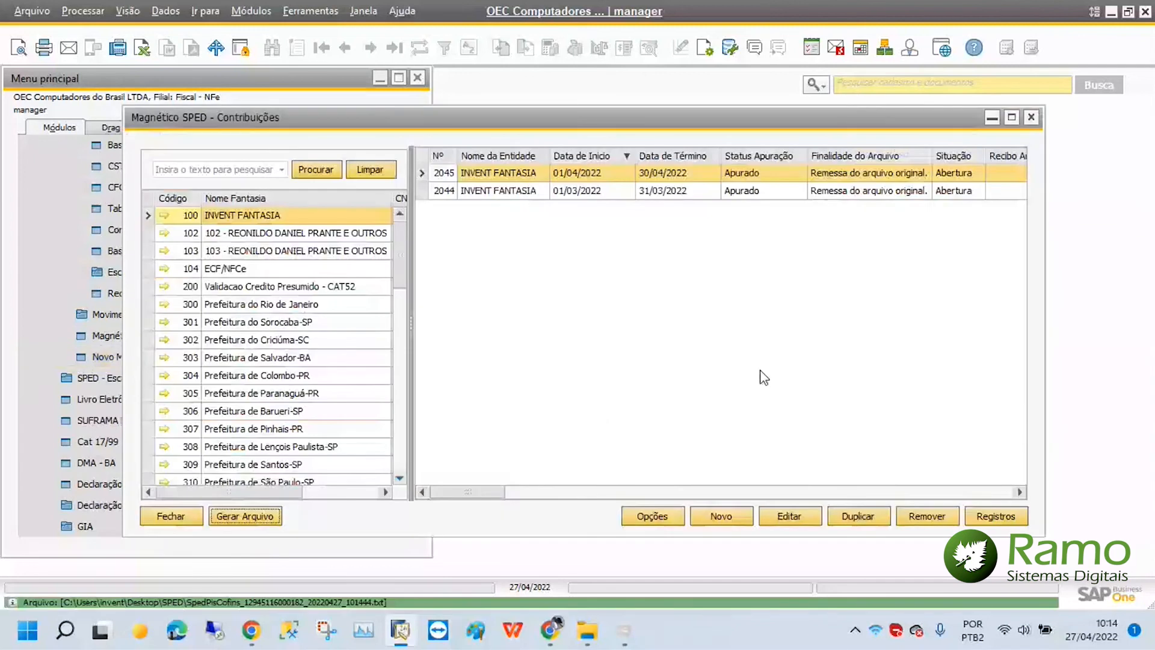
left_click(996, 515)
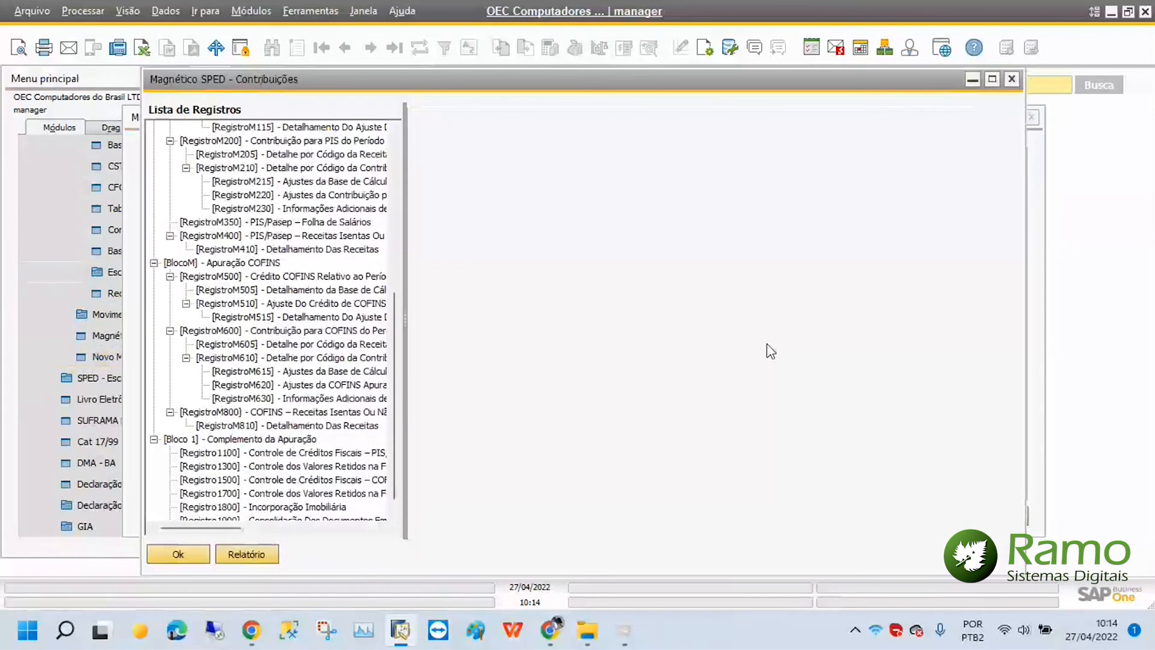
Step: Examine the April PIS credit record in RegistroM100, then close it without saving
scroll(264, 225, "up", 8)
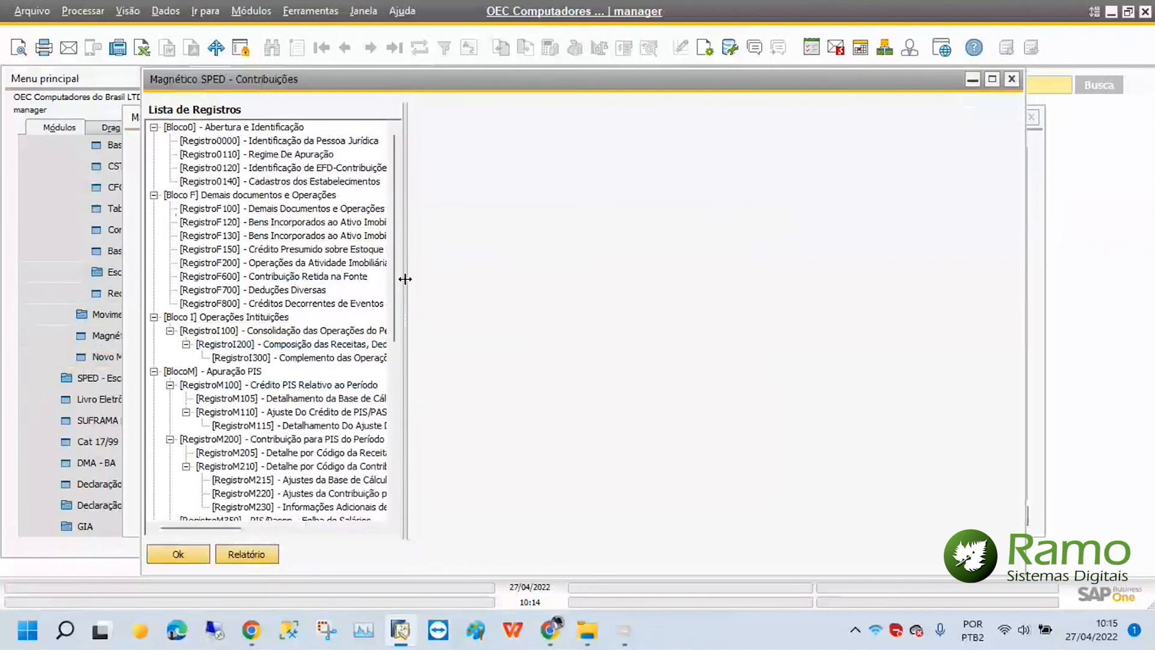
scroll(388, 307, "down", 2)
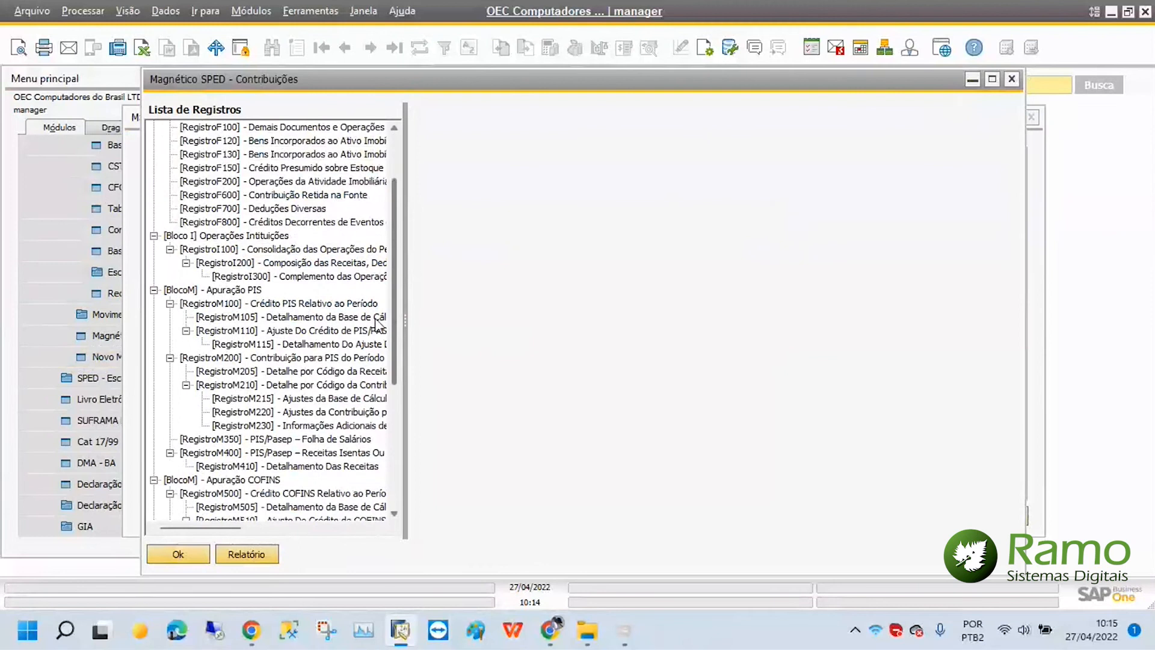
left_click(301, 305)
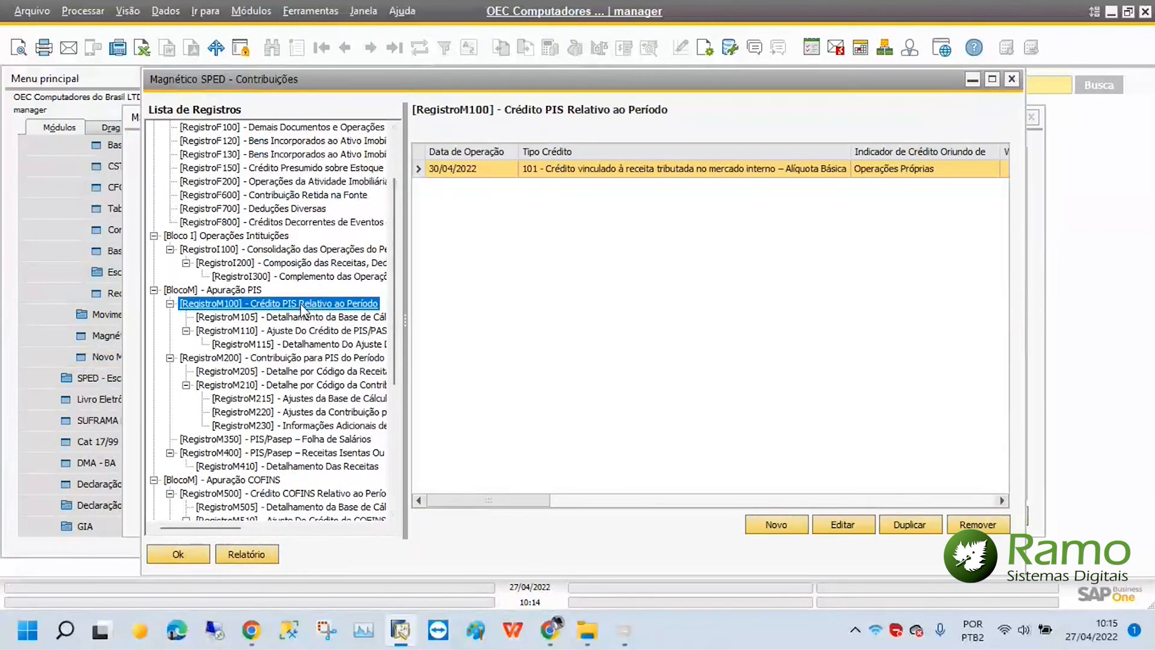
left_click(841, 531)
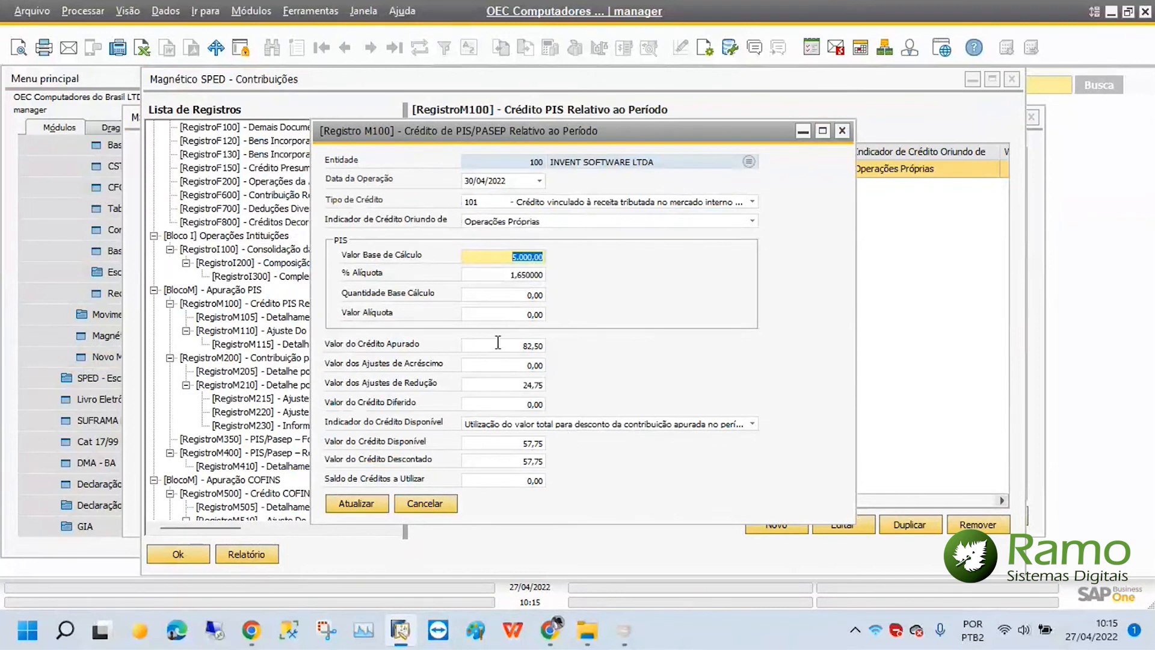
left_click(434, 502)
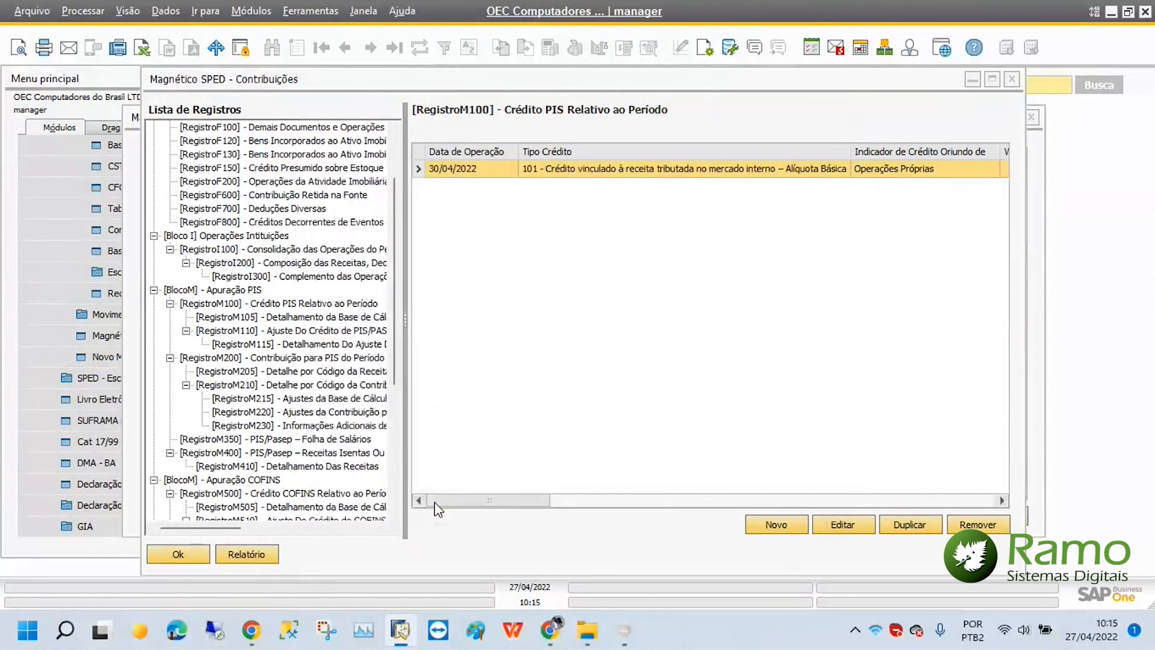
Step: List the Entradas movements of company 100 from 01/04/2022 to 27/04/2022 in Análise de Movimento Fiscal
key("alt+m")
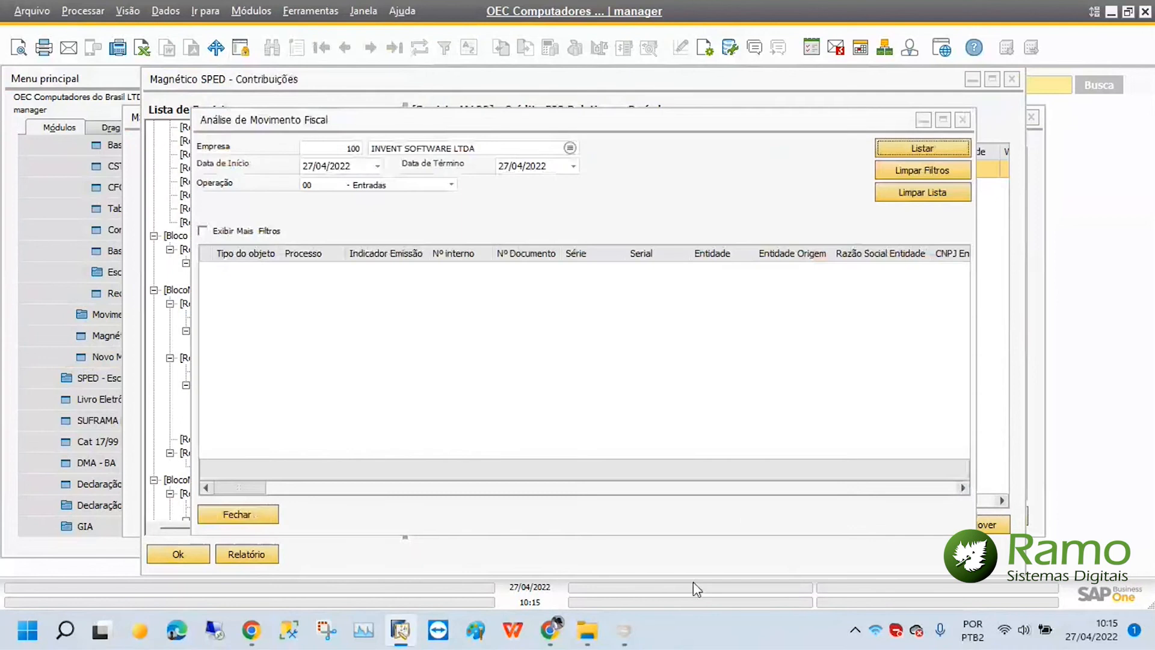
type("01/0")
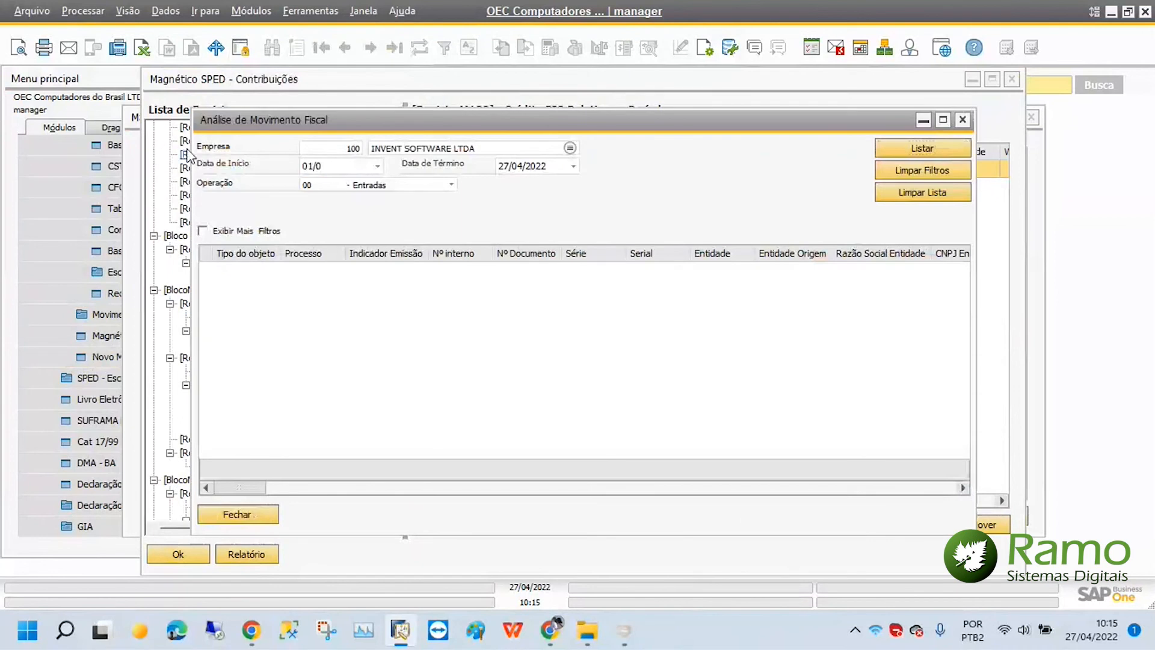
type("4/2022")
left_click(889, 150)
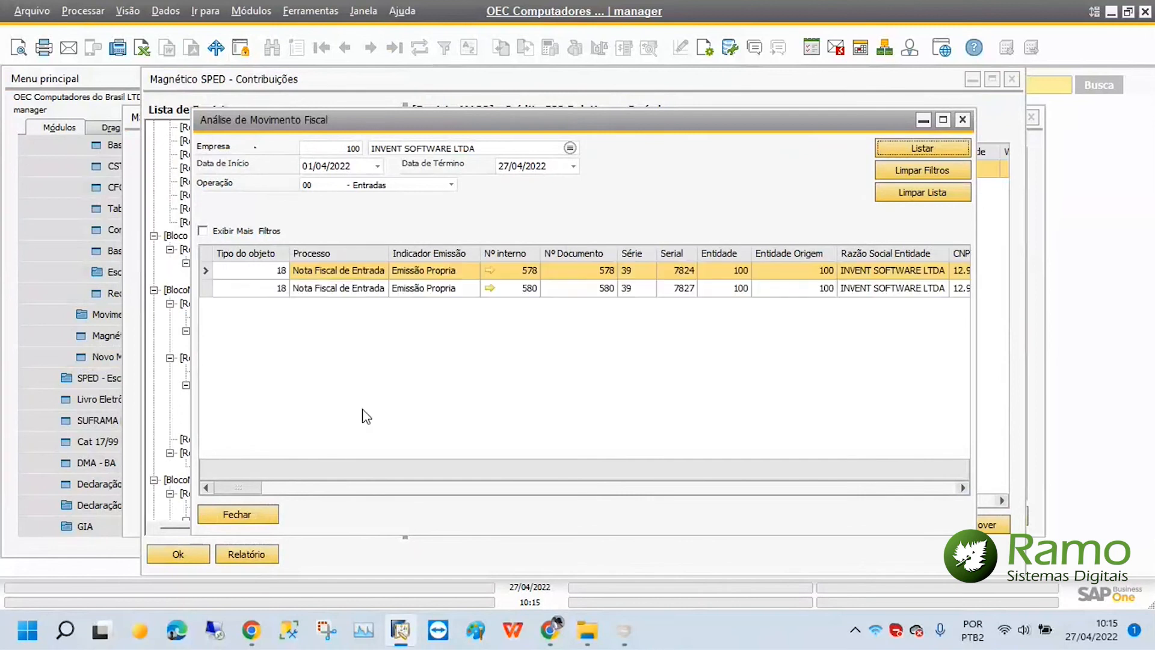
Step: Check the PIS and COFINS base, rate and value columns of the listed entries, then close the analysis
left_click_drag(269, 489, 421, 493)
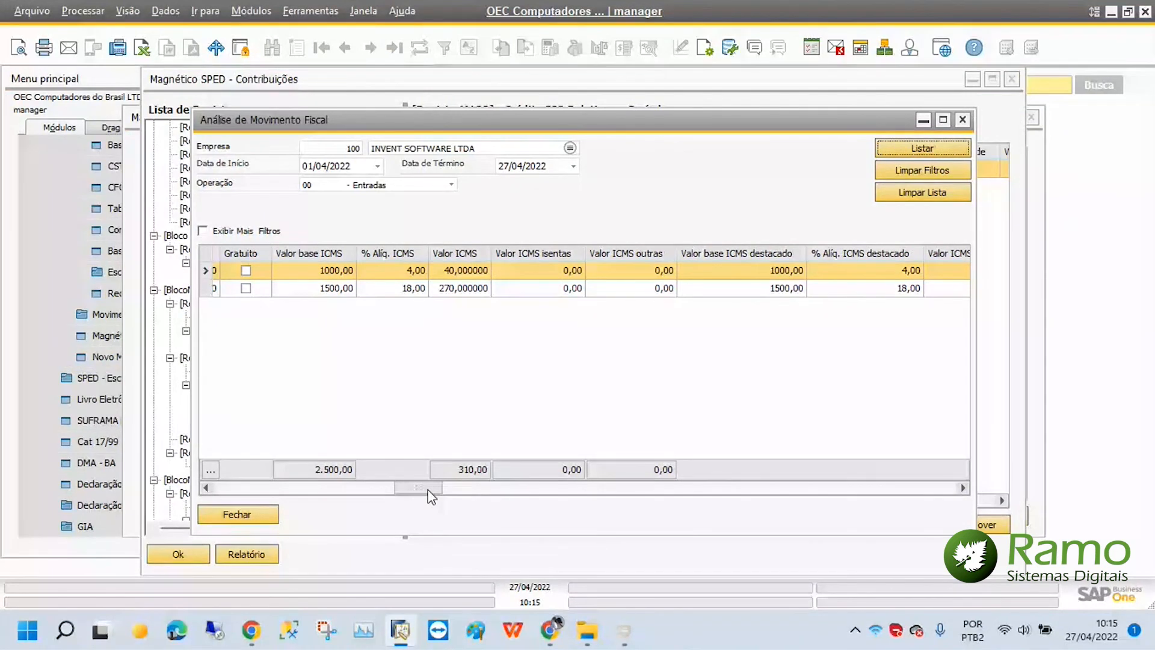
left_click_drag(429, 491, 659, 492)
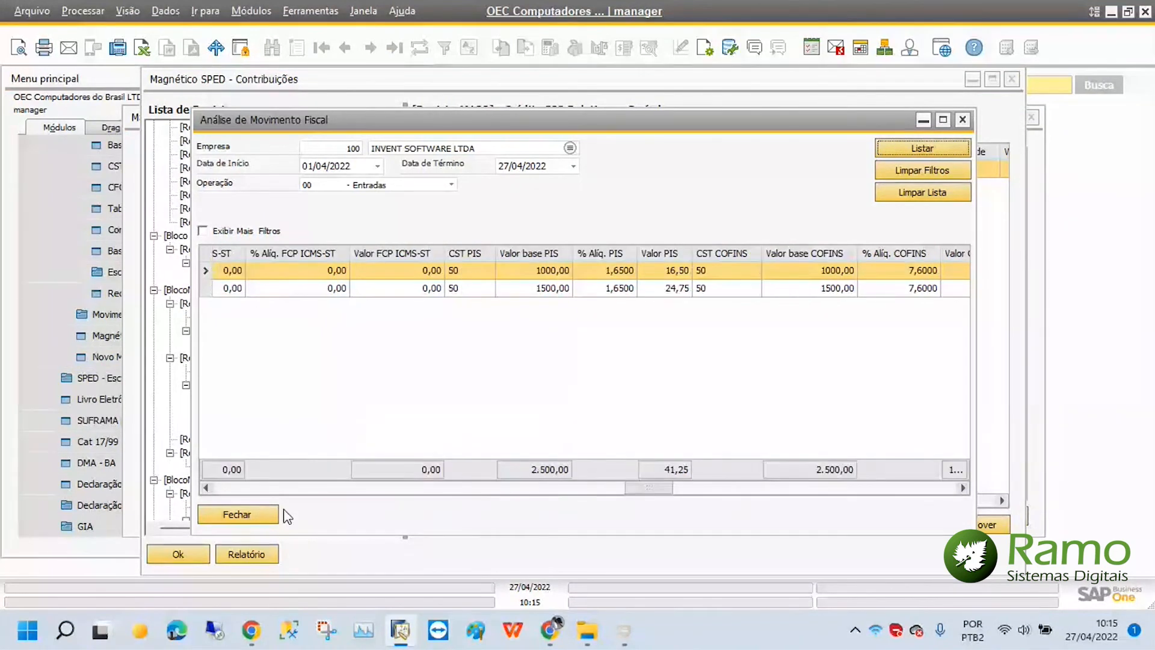
left_click(264, 518)
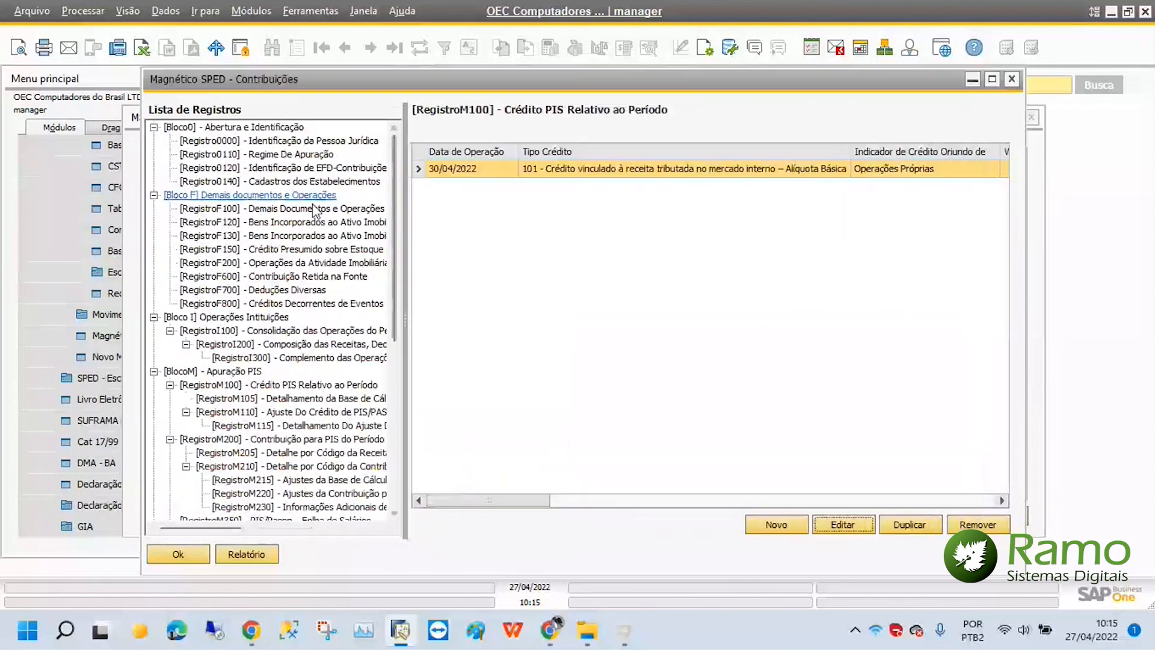
Step: Check the item value, PIS CST and calculation base of the INVENT FANTASIA entries in RegistroF100
left_click(311, 208)
left_click(433, 203)
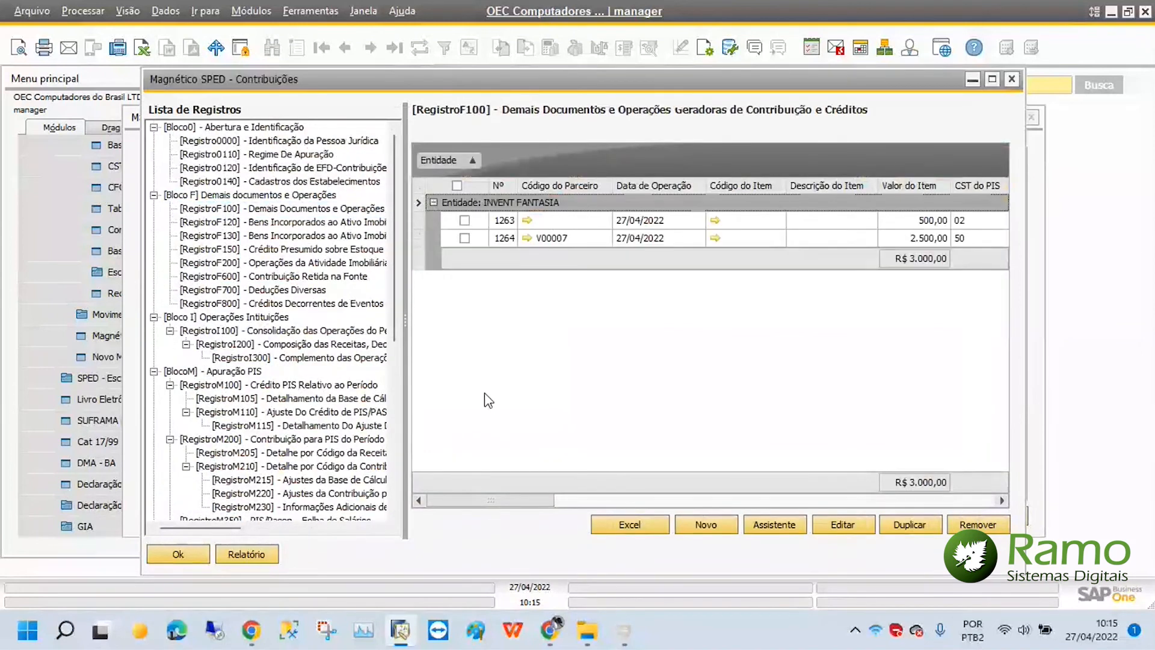
left_click_drag(503, 501, 560, 499)
left_click(654, 242)
left_click(713, 242)
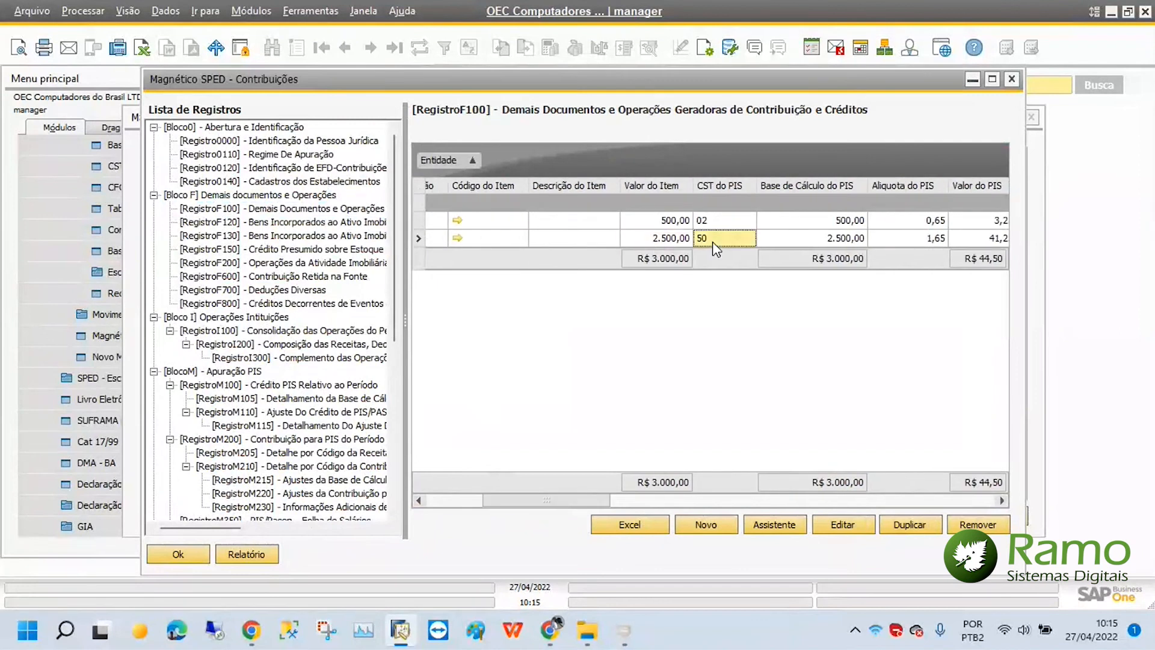
left_click(673, 241)
left_click(713, 241)
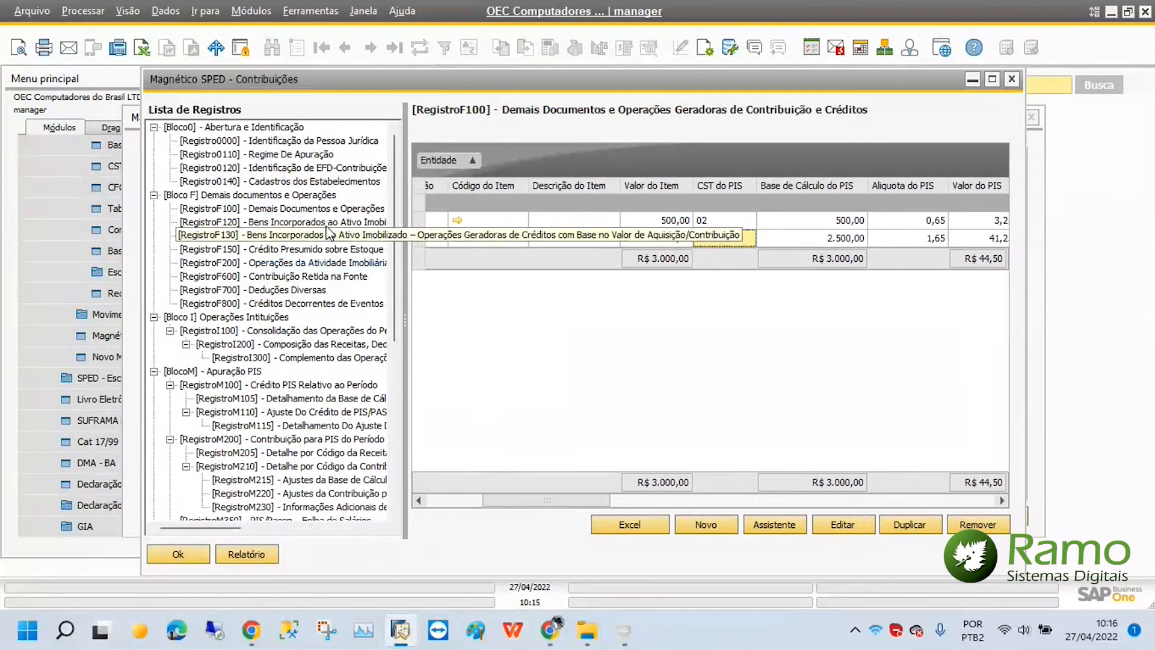
Step: Recheck the calculation base, rate and available credit of the 30/04/2022 record in RegistroM100, then cancel out of it
left_click(282, 385)
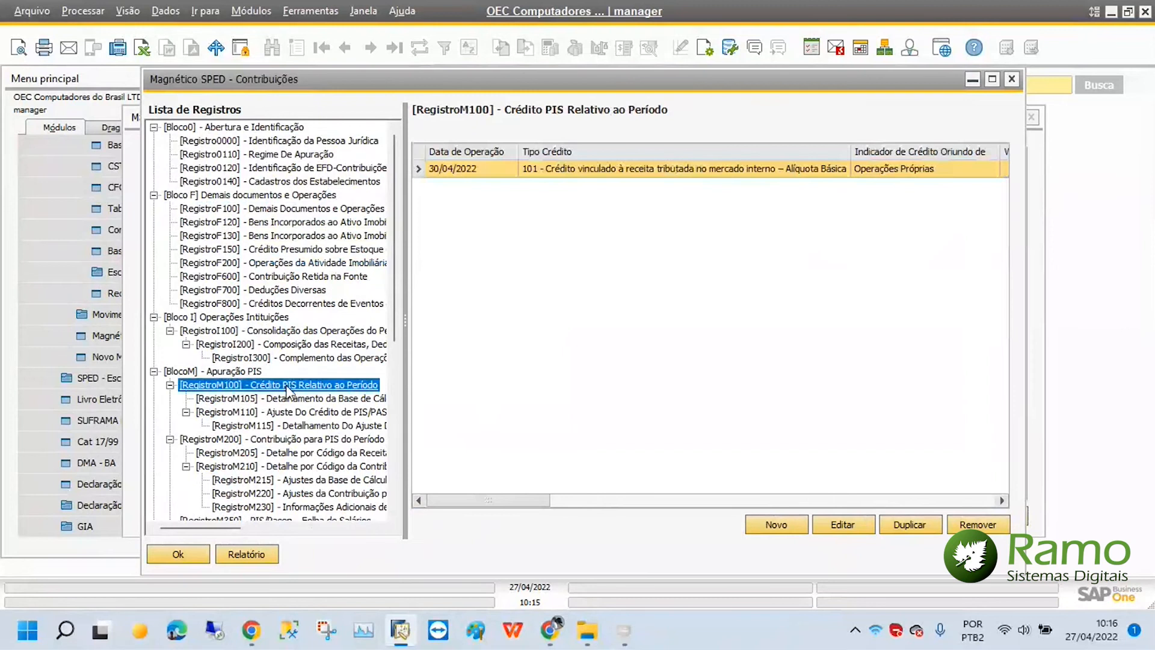
double_click(287, 388)
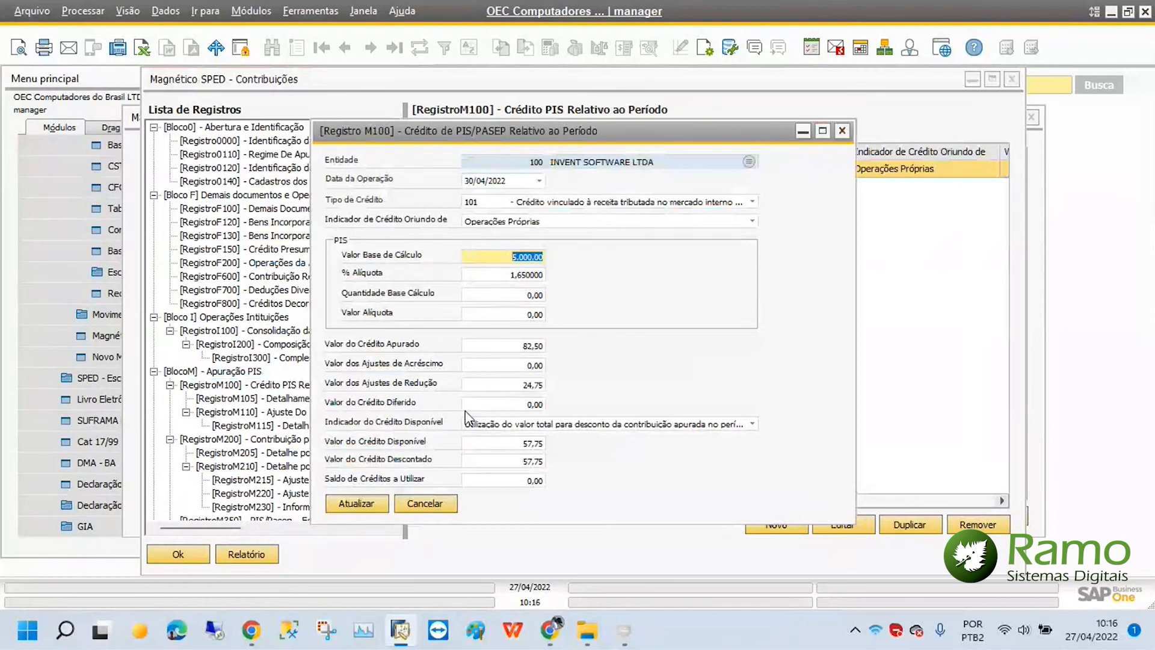
left_click(443, 507)
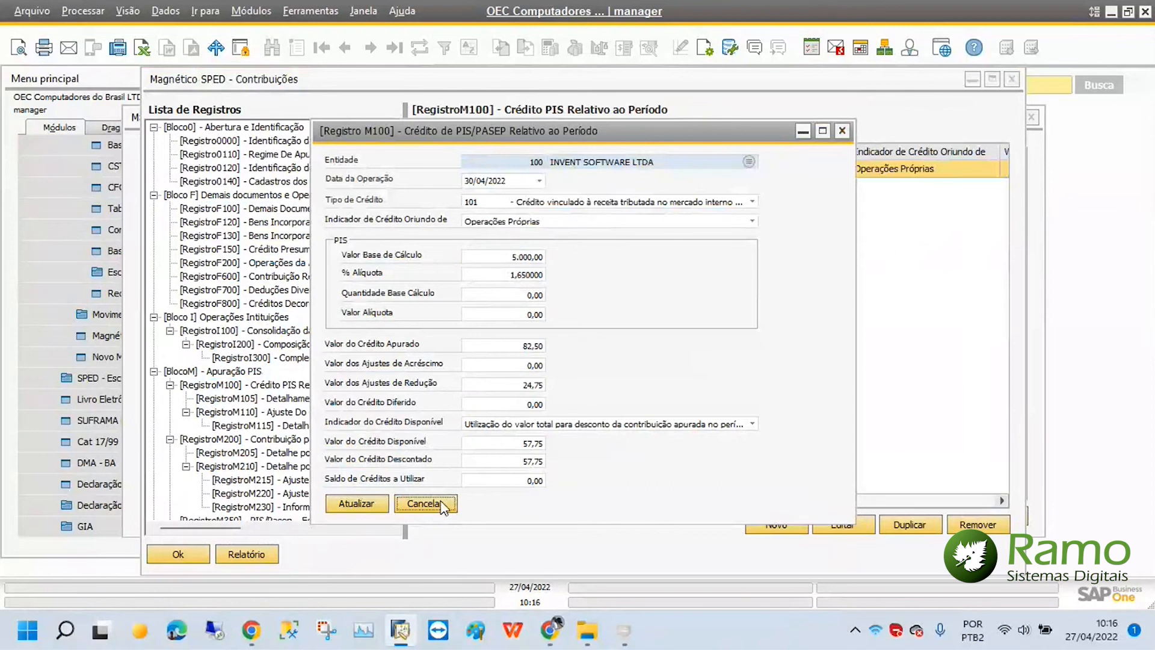
left_click(443, 506)
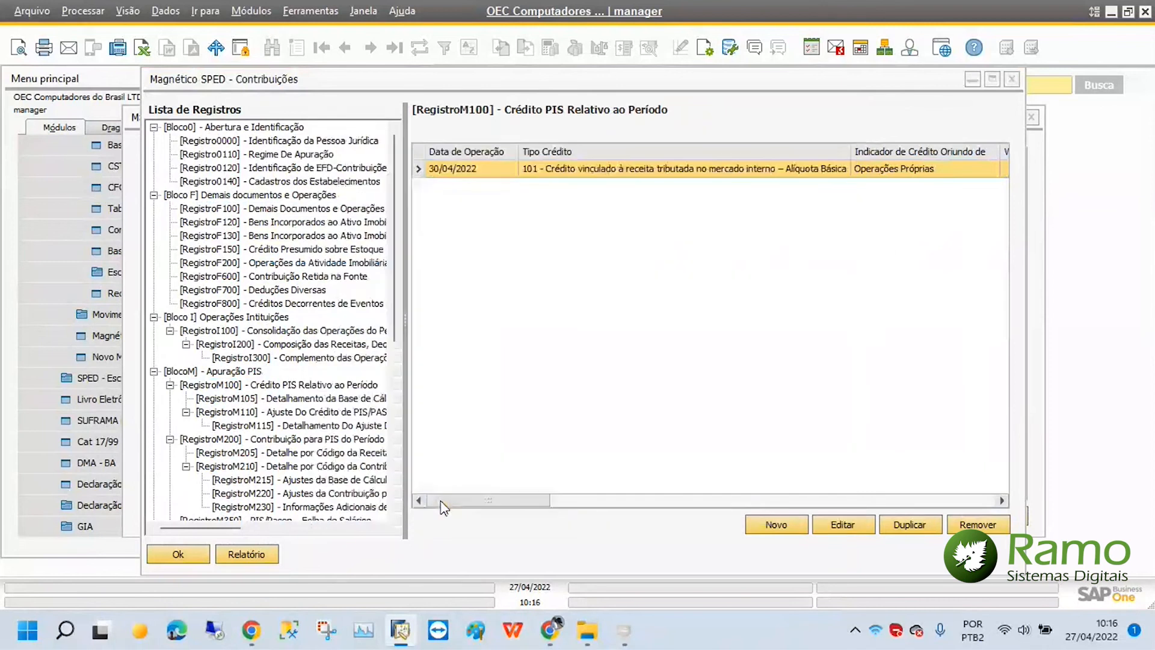
left_click(198, 554)
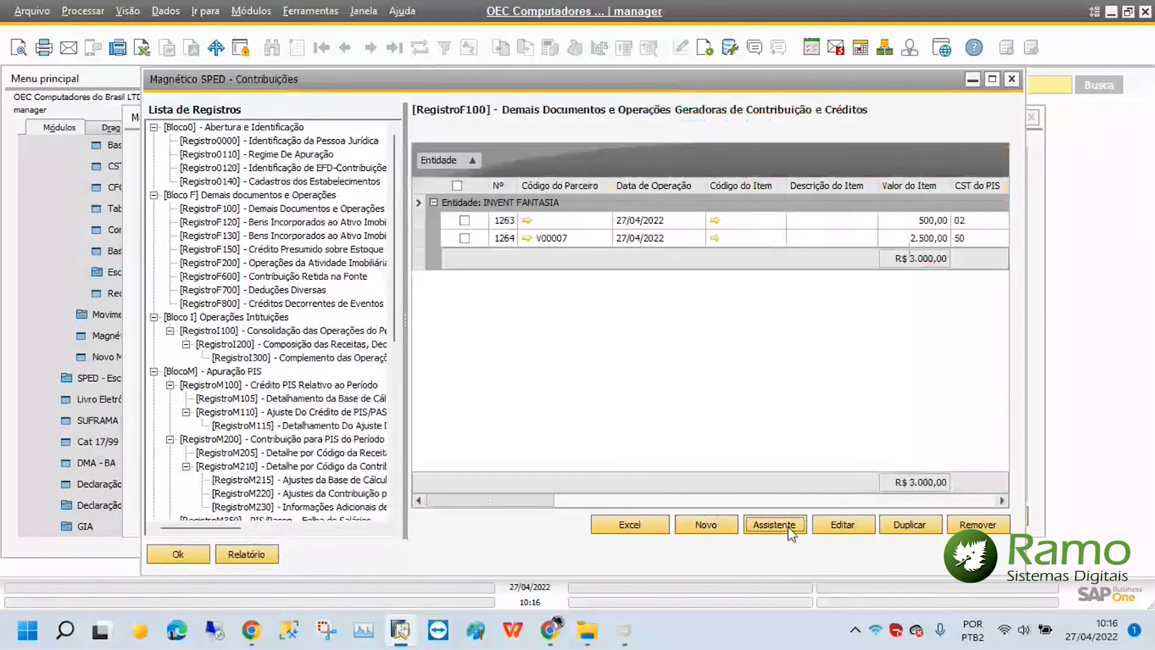
Step: View the accounting entry parameters in the RegistroF100 import assistant for entity 100, then cancel the import
left_click(789, 528)
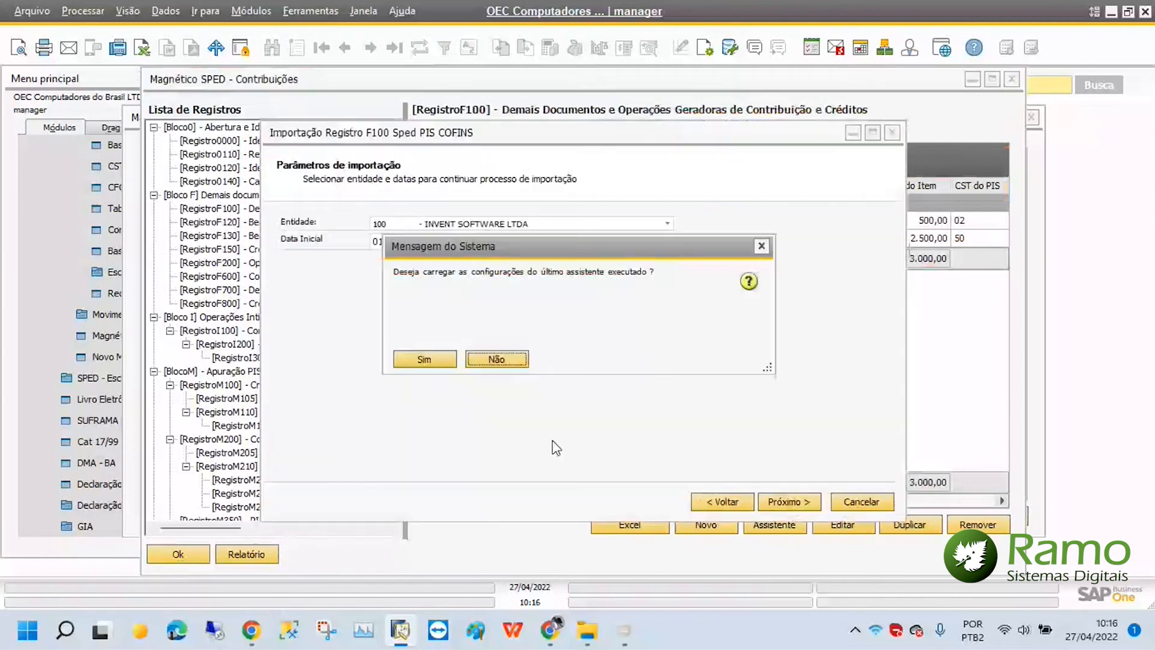
left_click(782, 502)
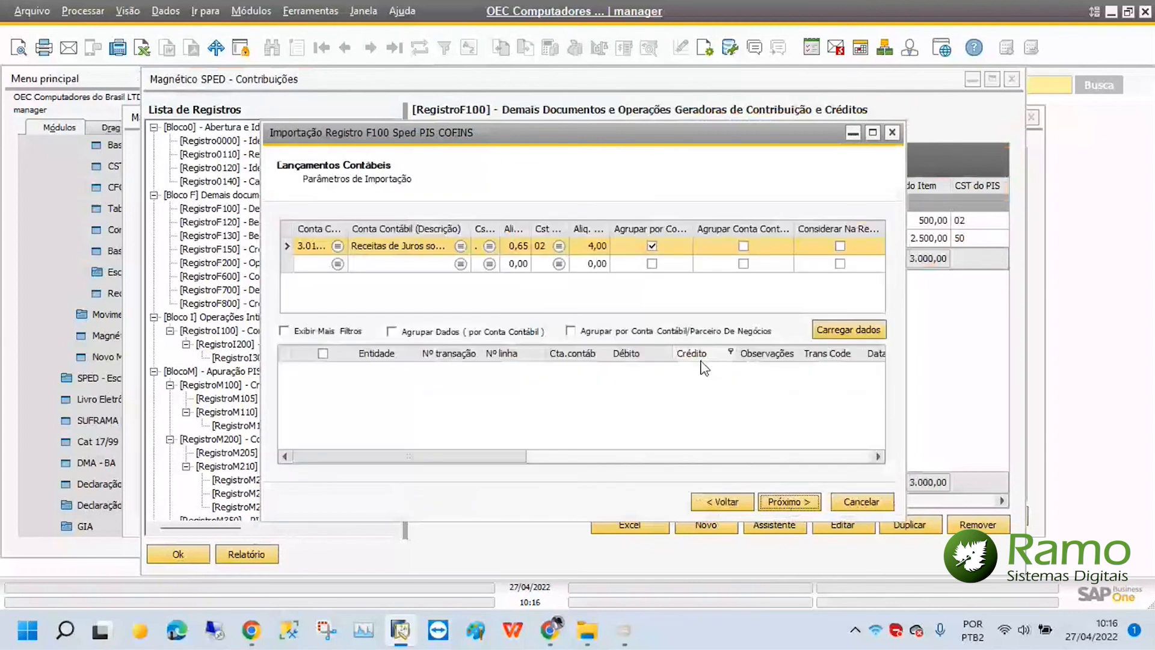
left_click(854, 501)
left_click(428, 360)
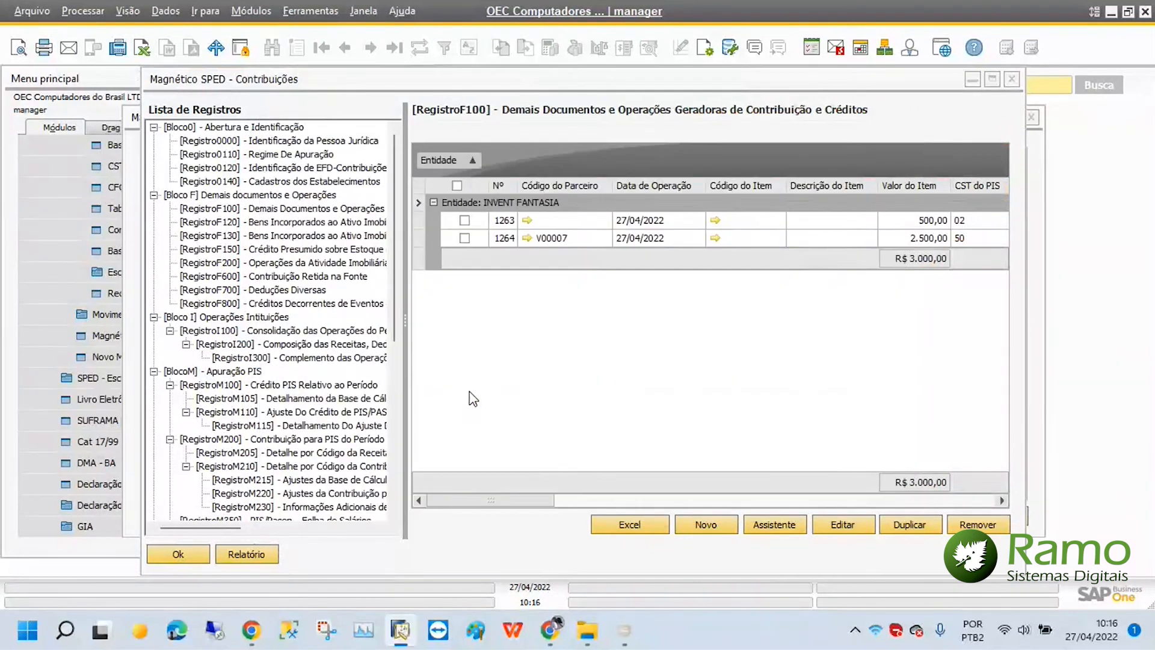
Step: Open the Excel file import for RegistroF100, then cancel the file selection
left_click(623, 522)
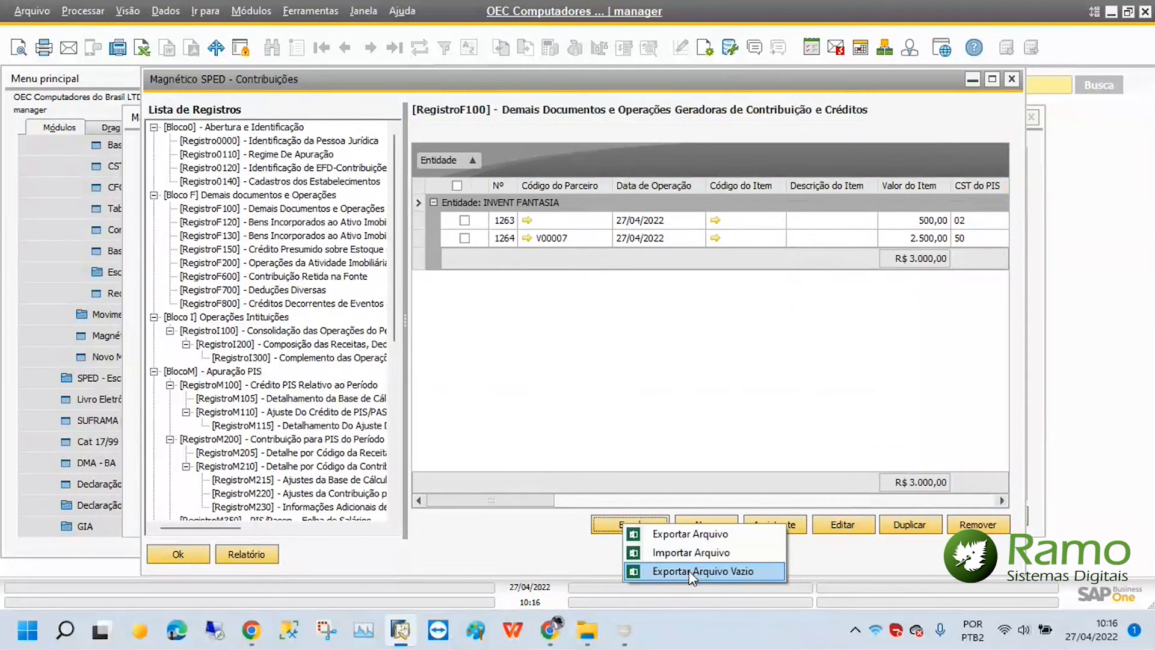
left_click(691, 552)
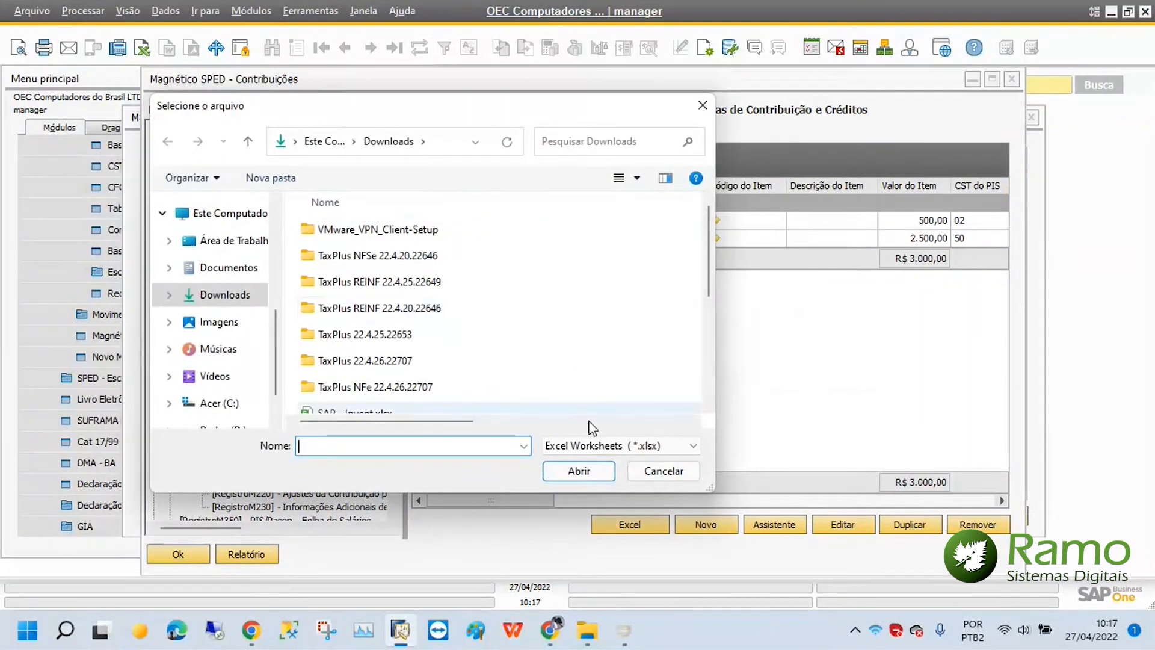
left_click(664, 471)
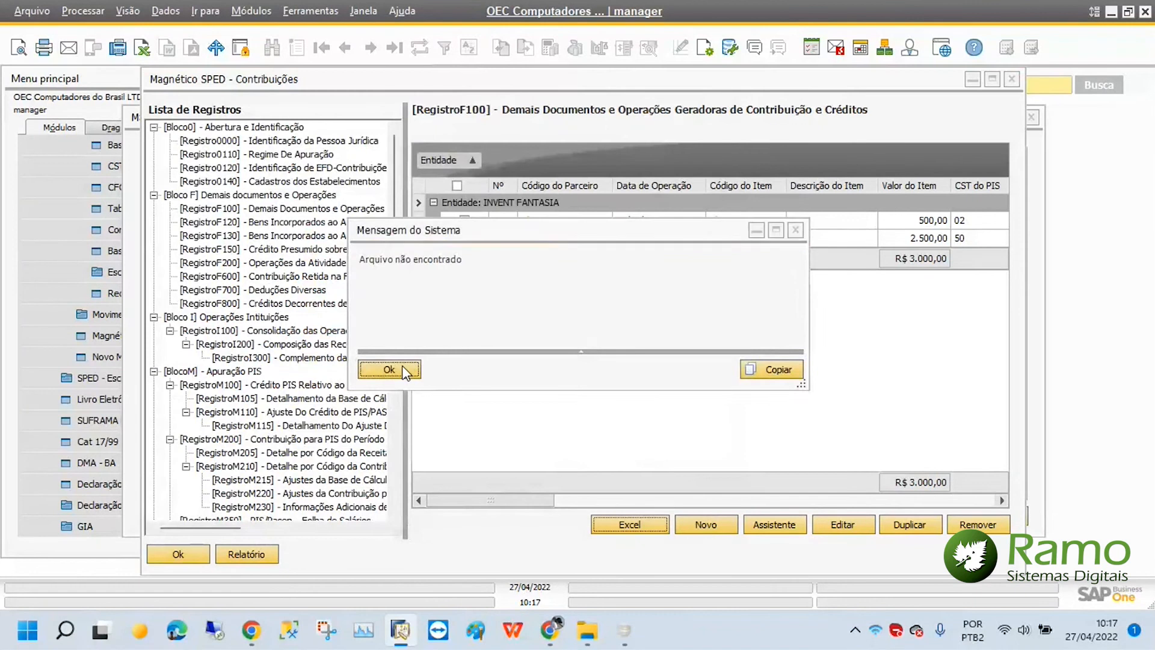
left_click(390, 369)
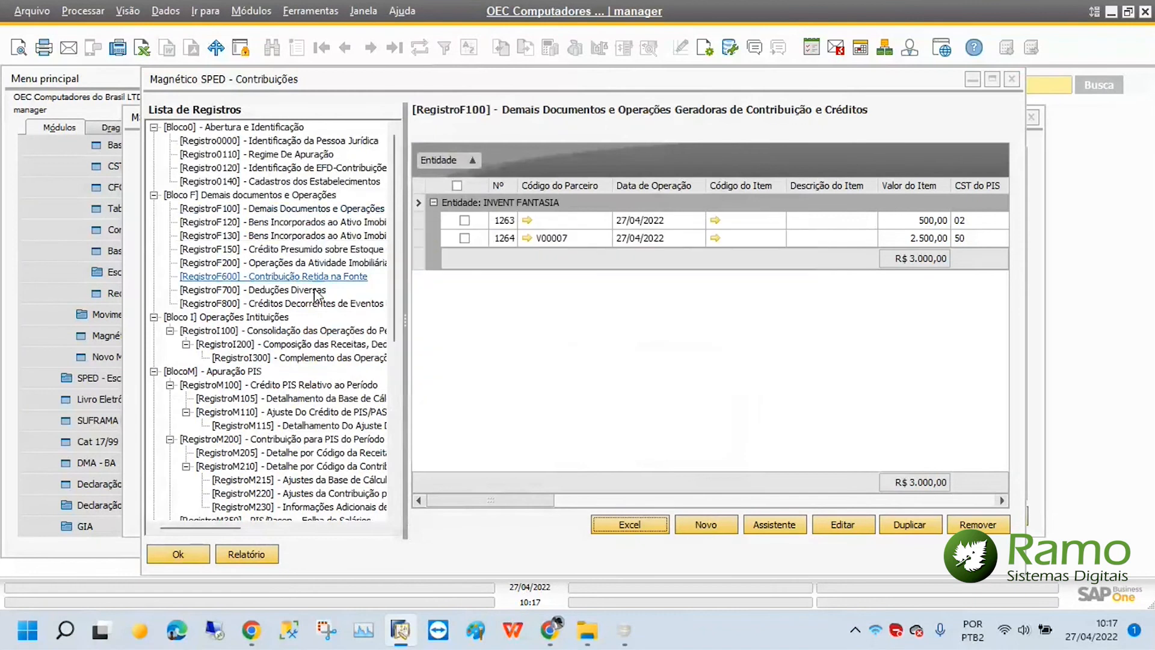
Step: Review the new-record form, import assistant and Excel options of RegistroF120 without creating or importing anything
left_click(301, 210)
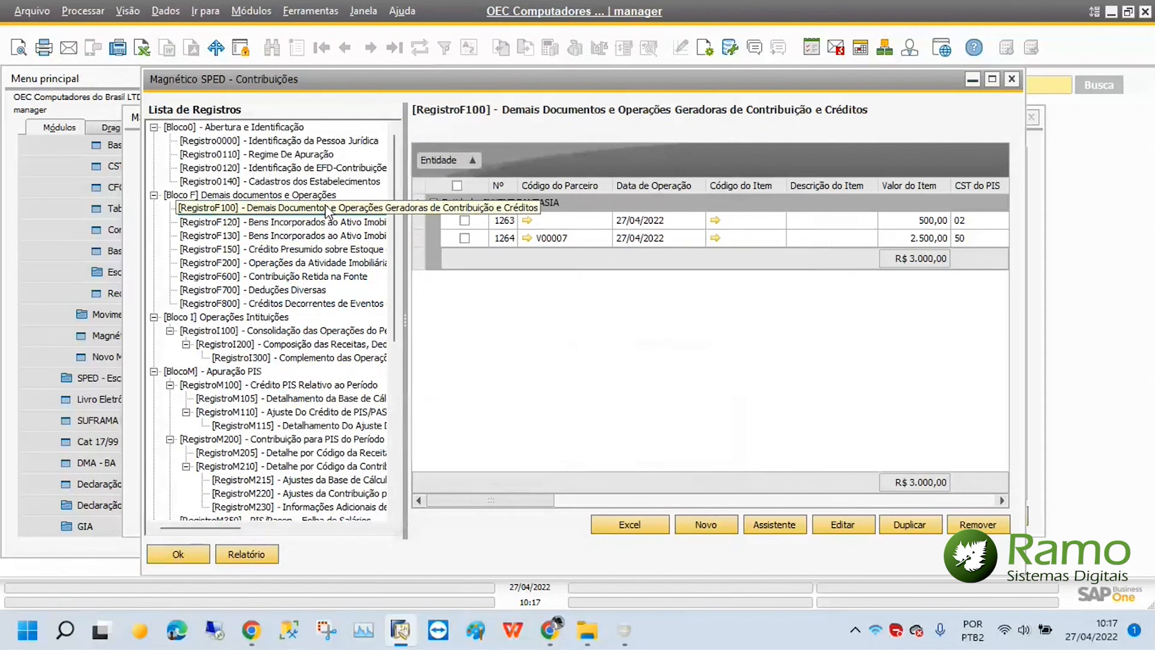
left_click(321, 219)
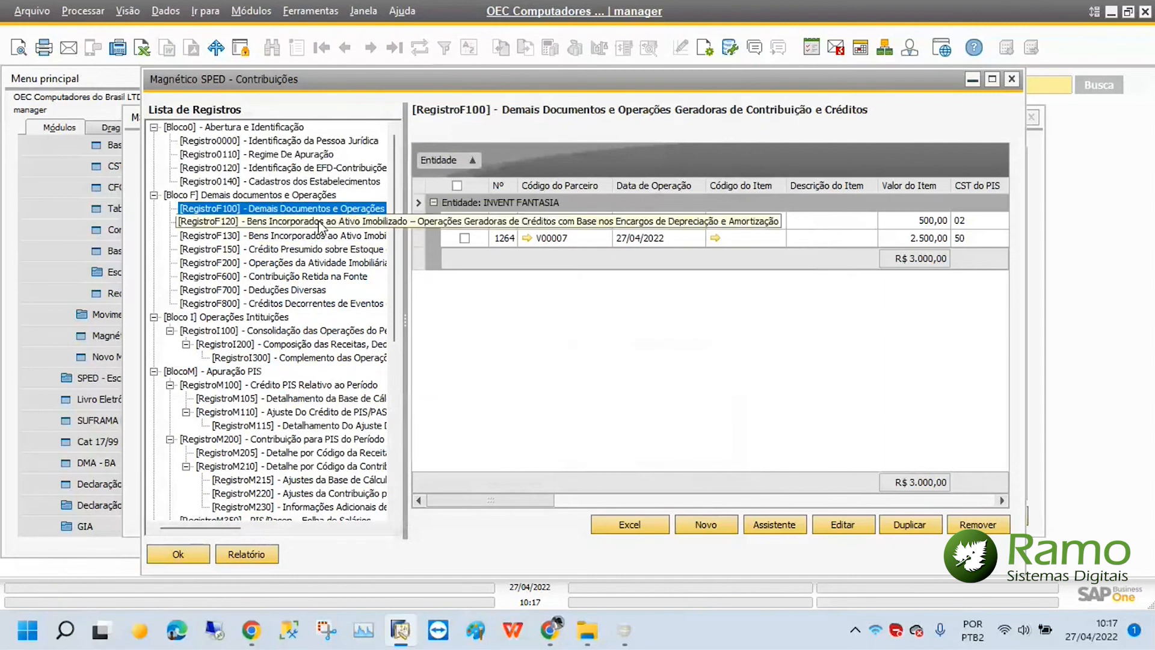
left_click(320, 222)
left_click(702, 525)
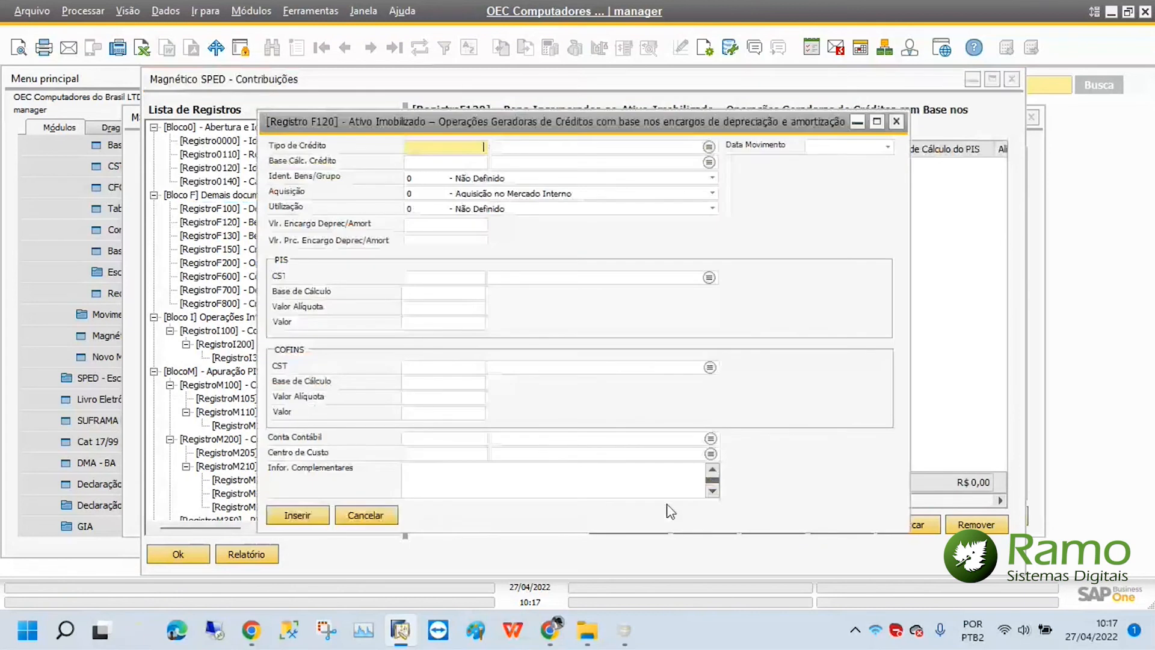
left_click(827, 502)
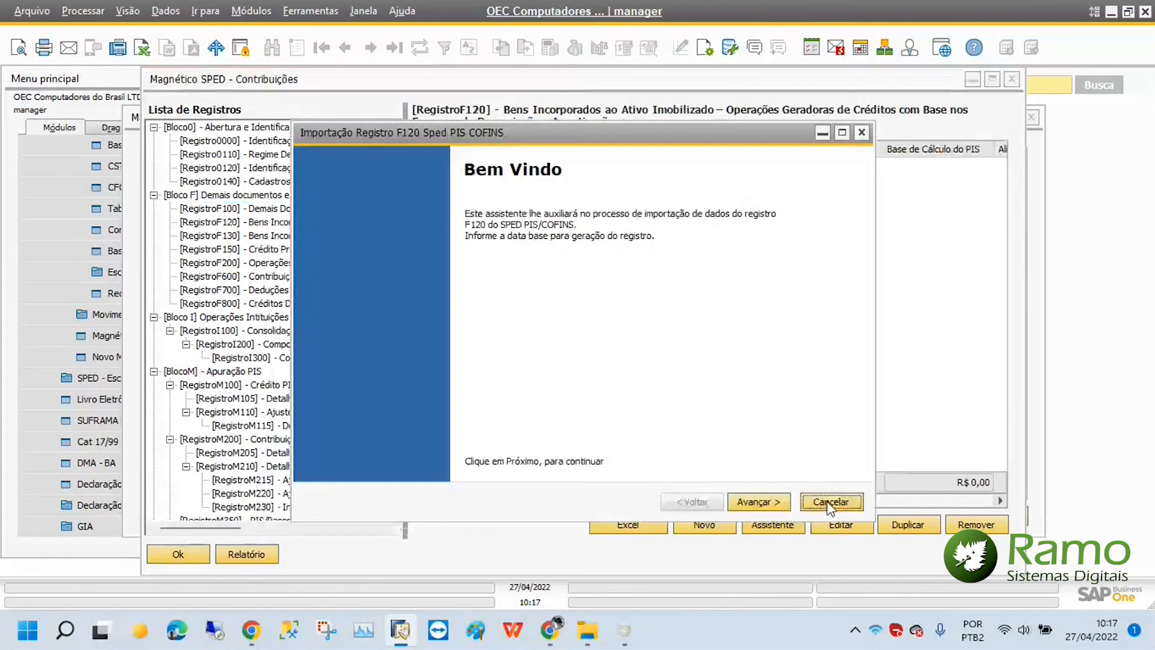
left_click(634, 524)
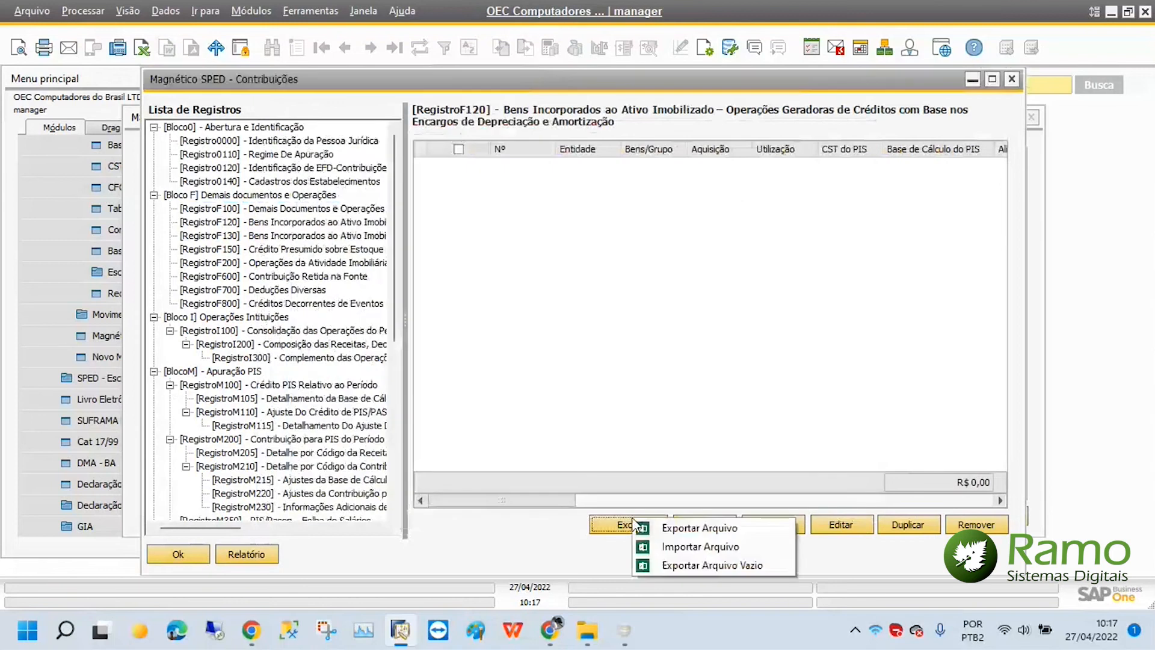
left_click(379, 240)
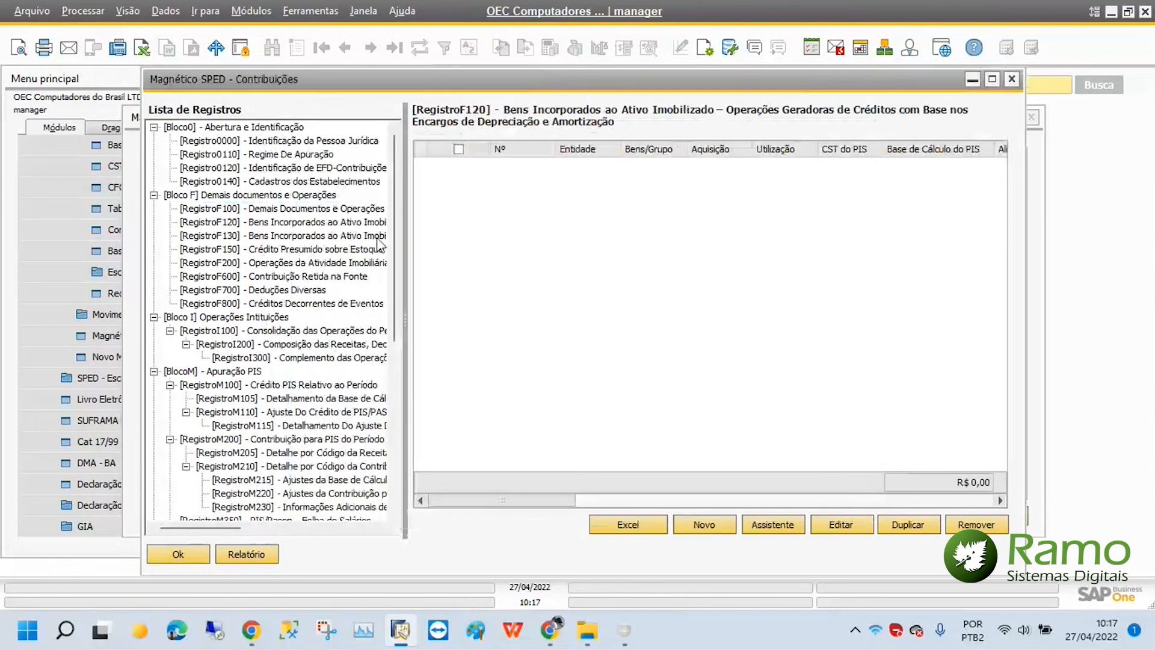
Step: Look through the record lists of RegistroF100, RegistroF120 and RegistroF150
left_click(305, 235)
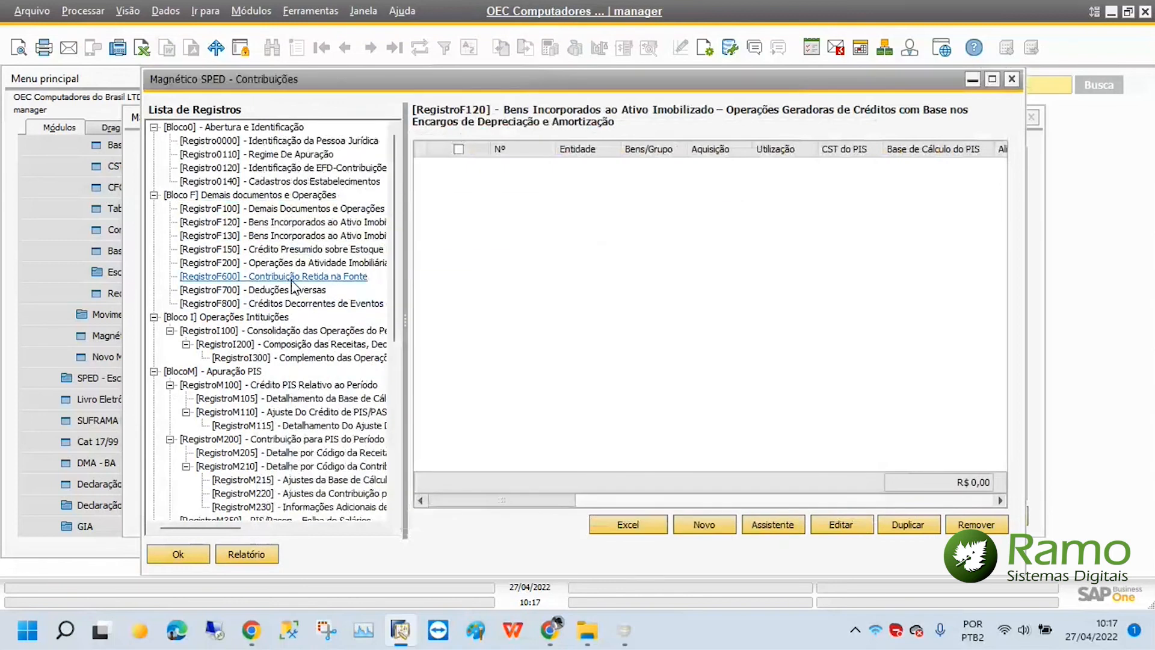
left_click(296, 211)
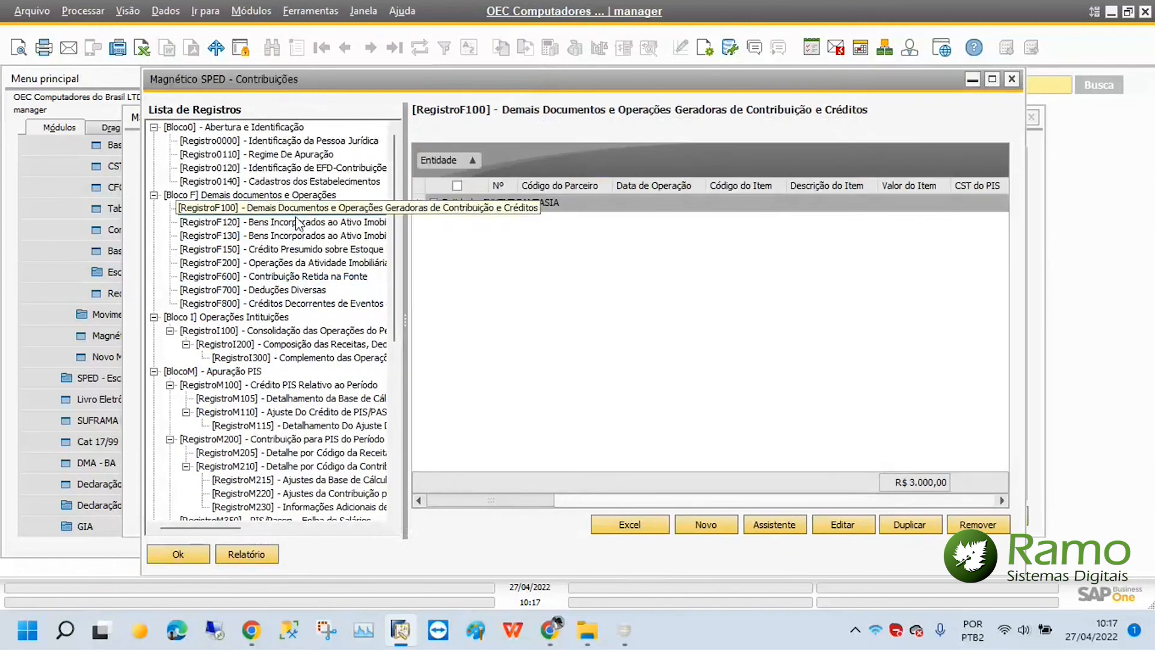
left_click(296, 227)
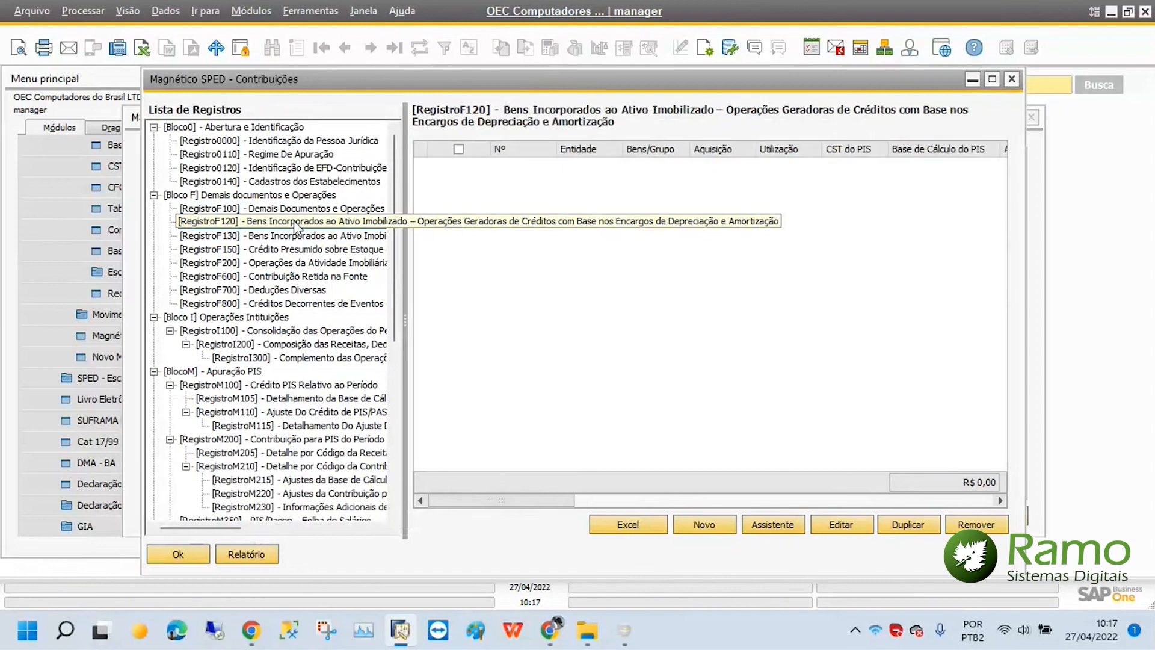
left_click(290, 251)
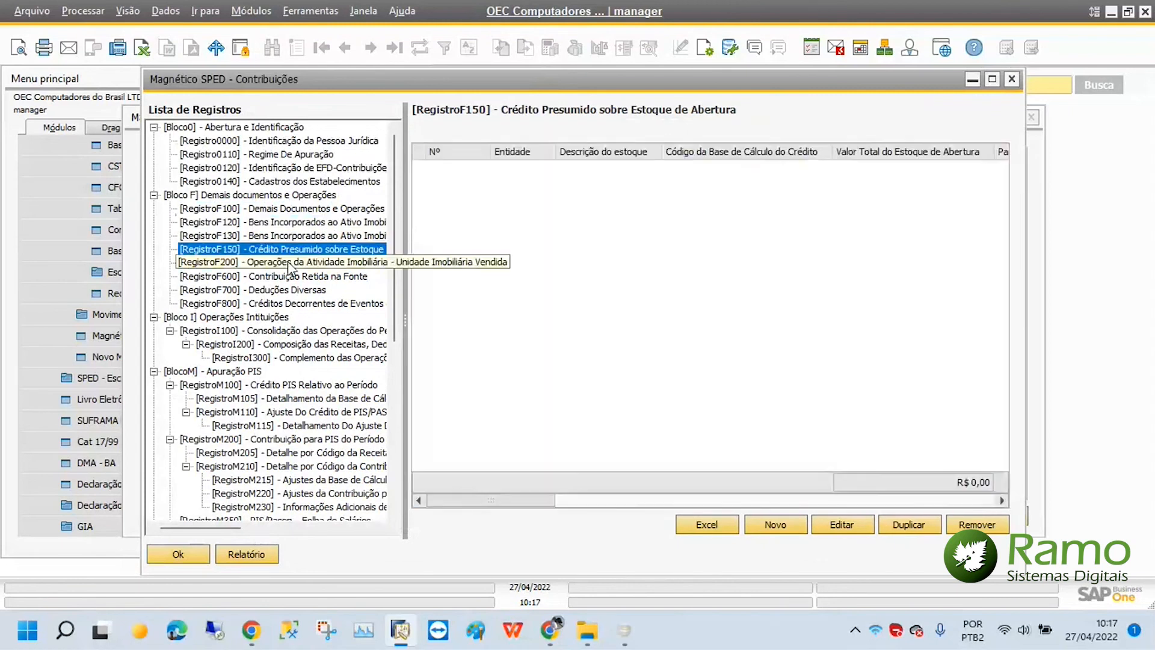
Step: View the withheld contributions and a blank entry form in RegistroF600, cancel the form and close Magnético SPED - Contribuições
left_click(282, 276)
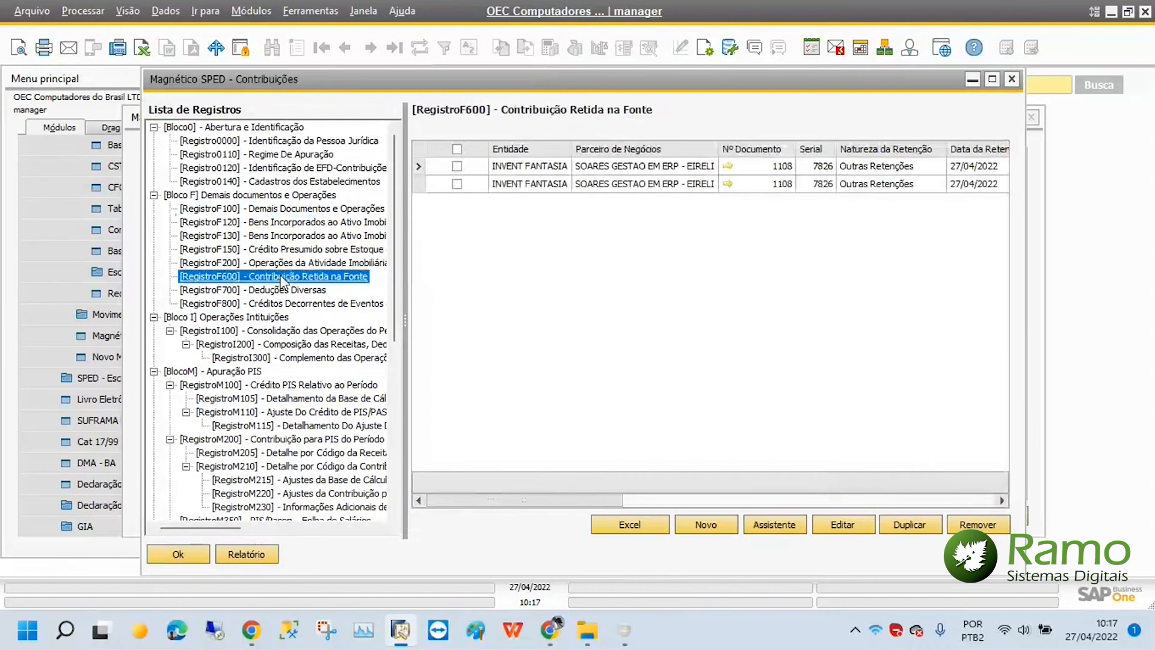
double_click(282, 278)
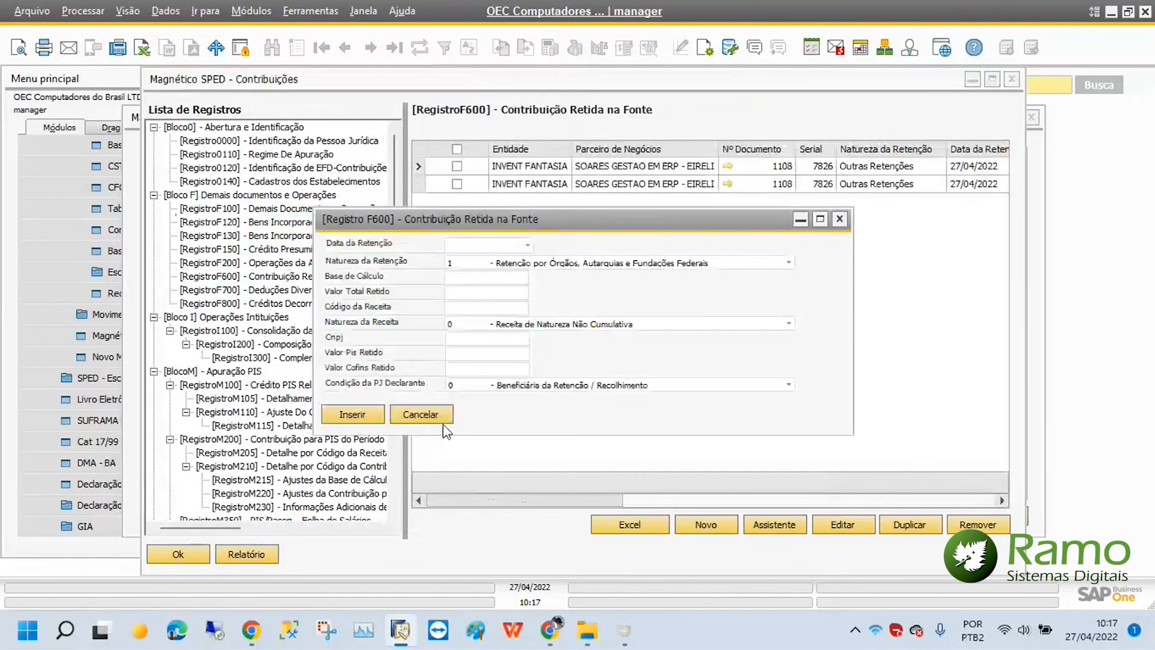
left_click(444, 422)
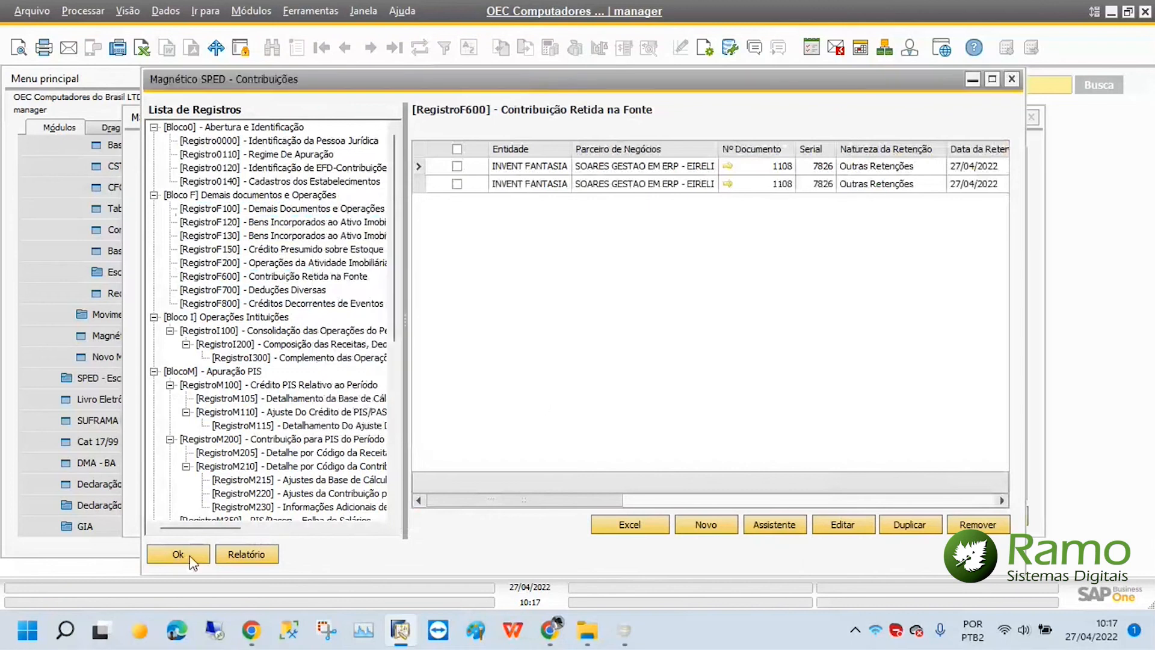
left_click(178, 554)
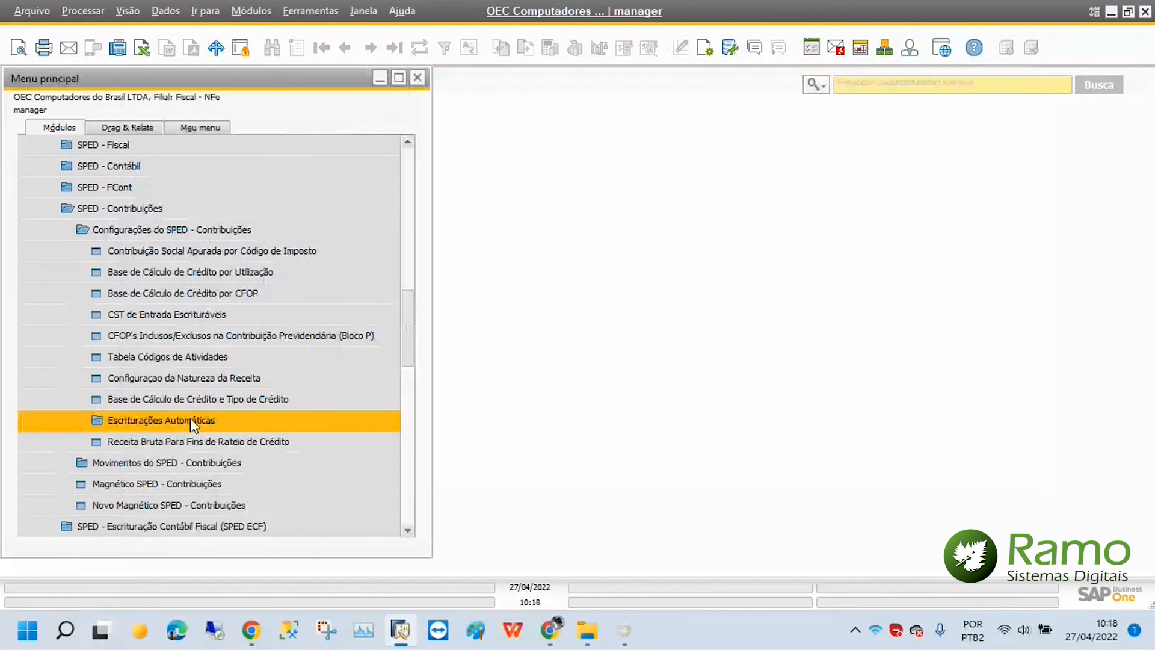
Step: Check the account, CST, rate and gross revenue settings in Escrituração por LCM - Registro F100, then close the configuration
left_click(191, 420)
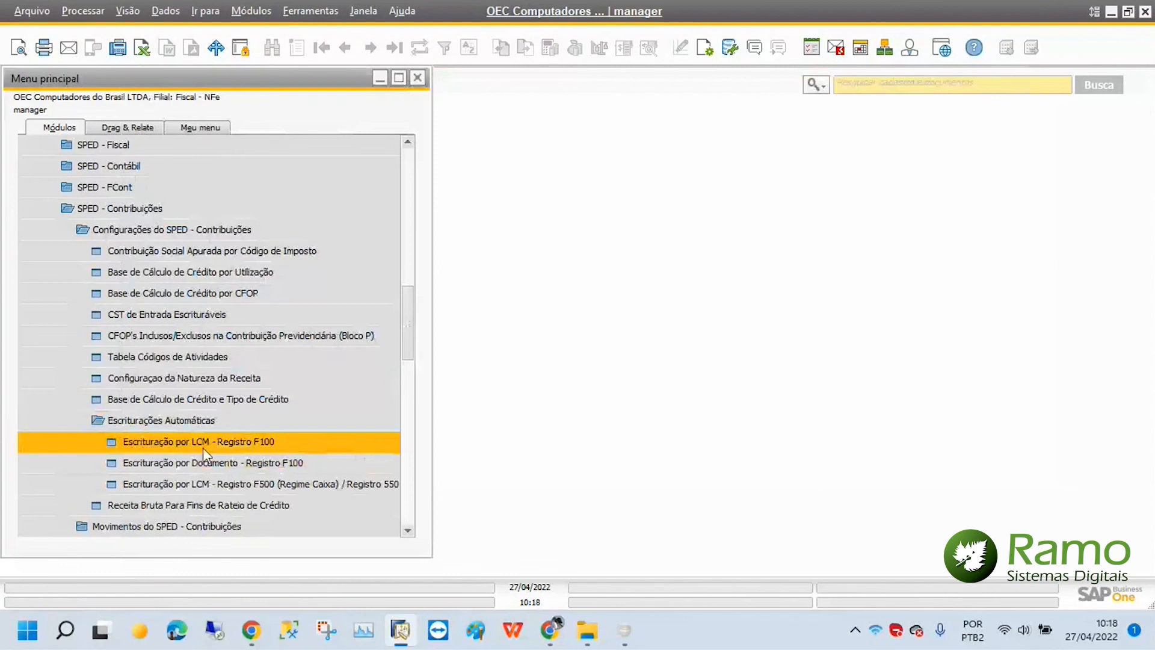
left_click(204, 448)
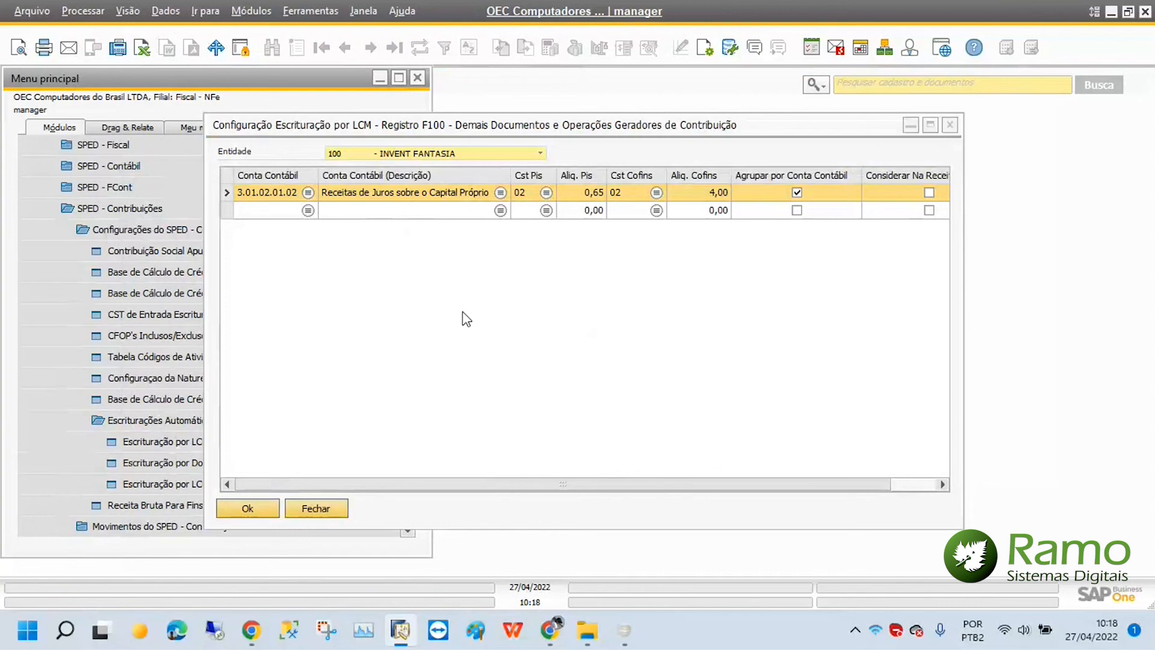
left_click(277, 191)
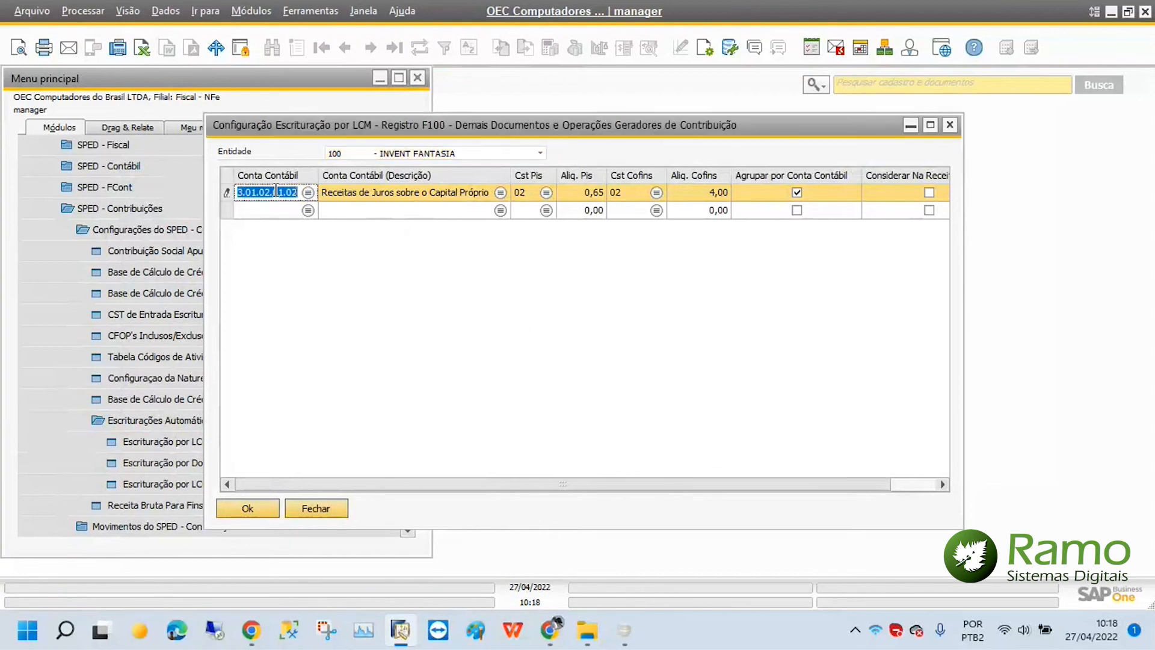
left_click(529, 193)
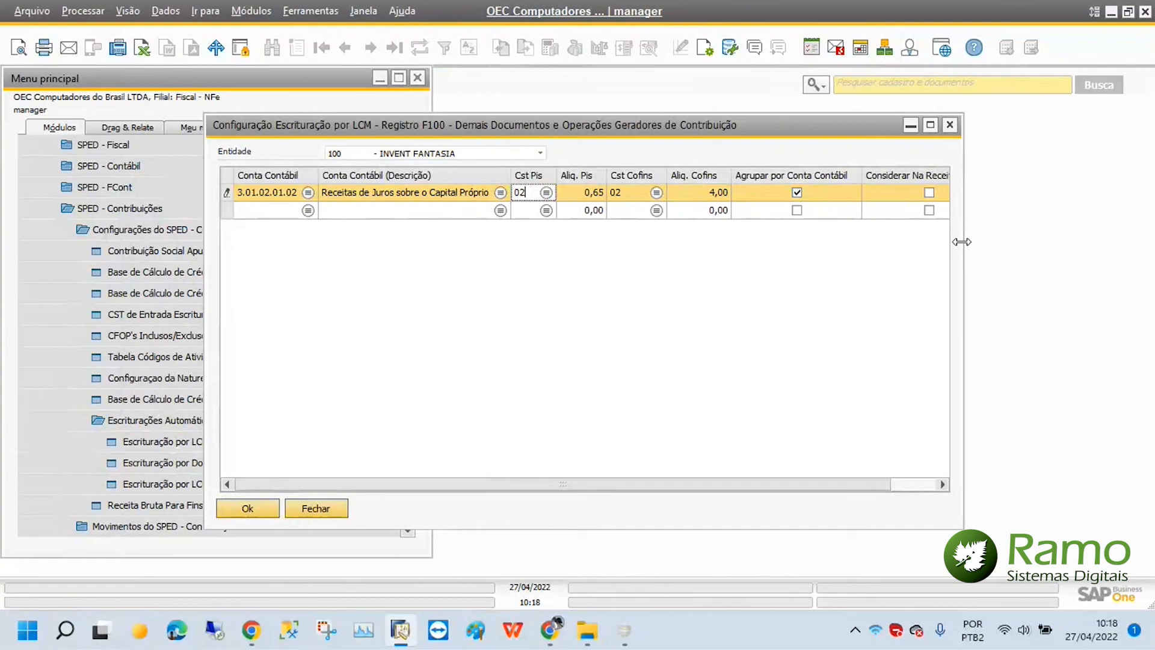
left_click_drag(962, 241, 1012, 242)
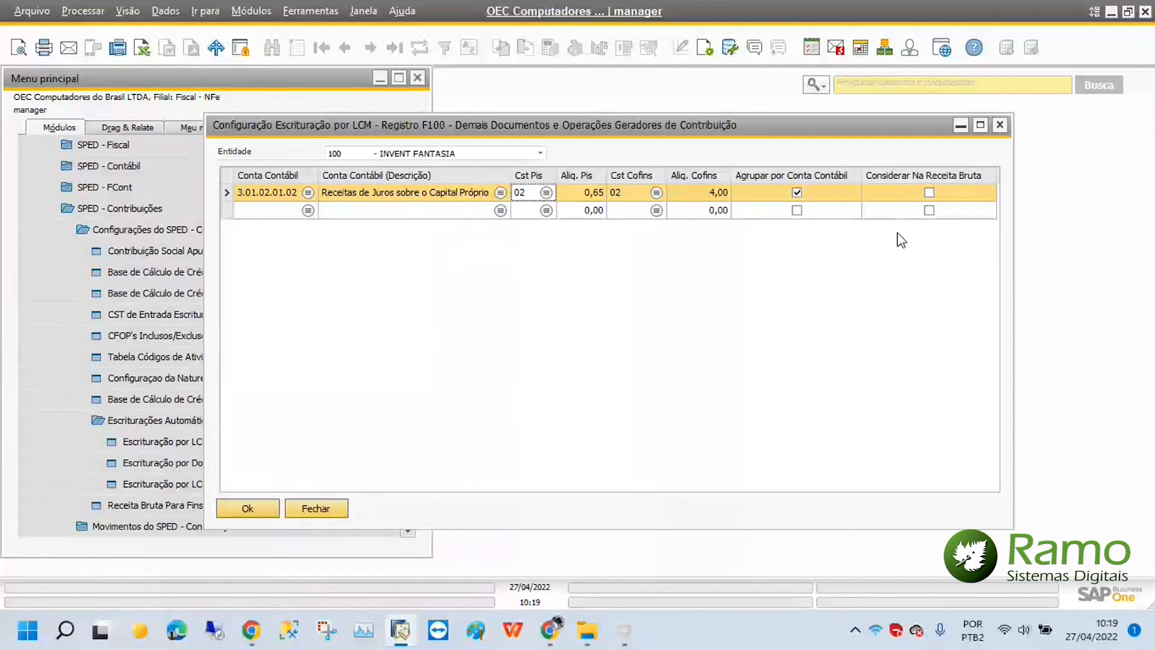
left_click(332, 512)
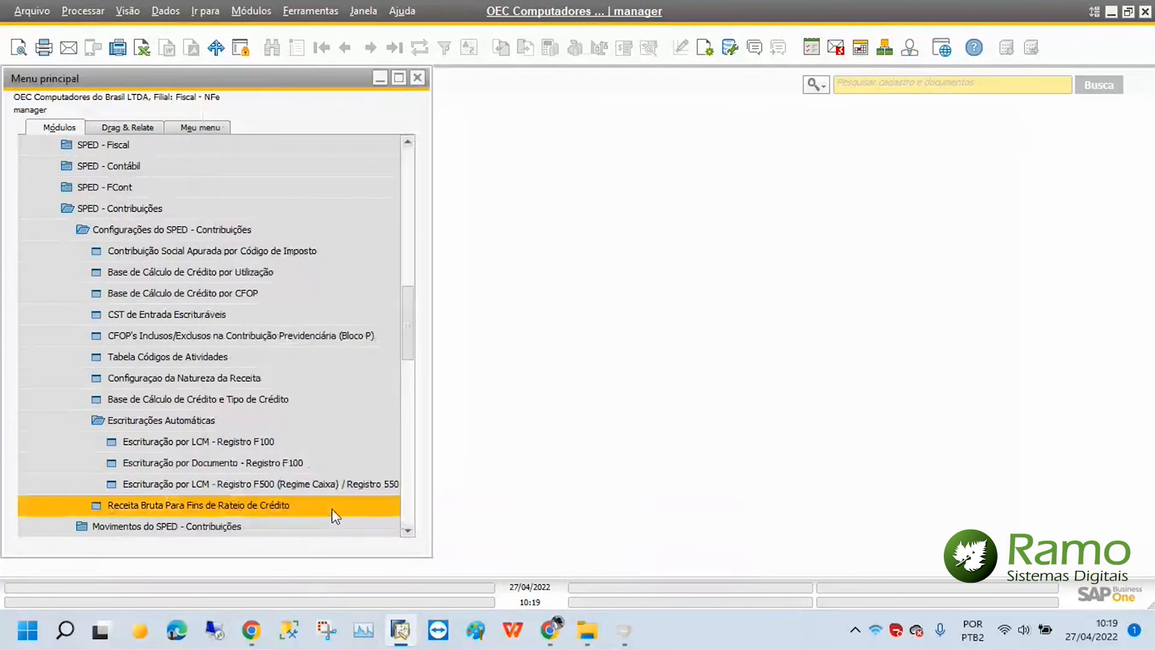
Step: Check the document type, model, CFOP, CST, utilization and gross revenue settings in Escrituração por Documento - Registro F100, then close the configuration
left_click(301, 462)
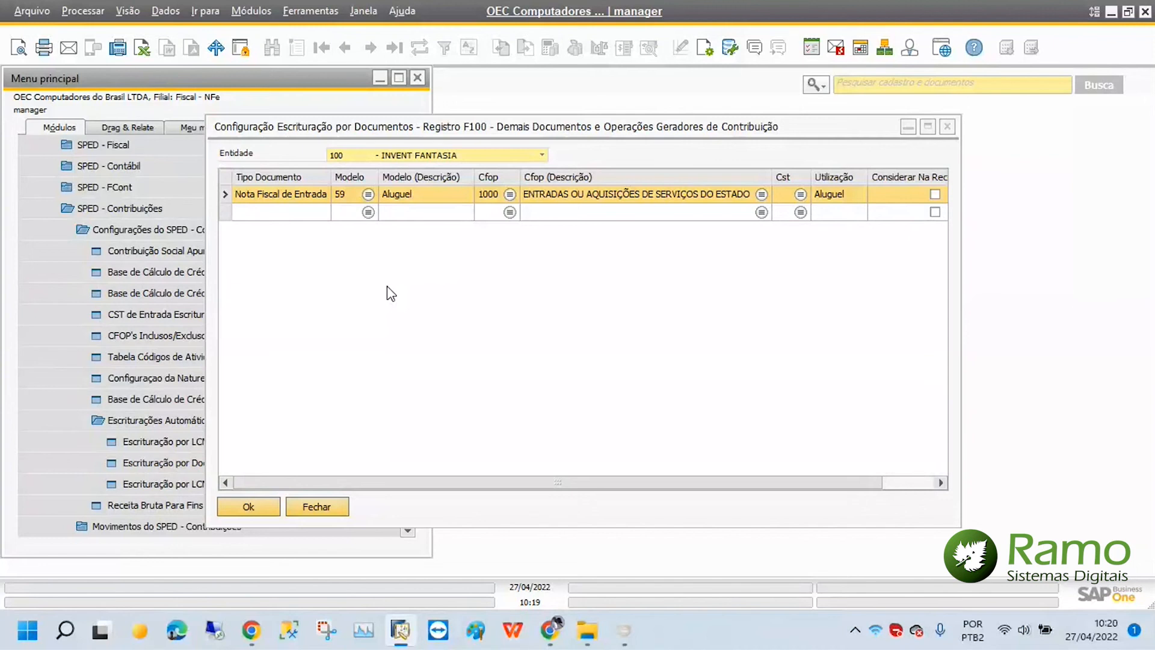
left_click(266, 188)
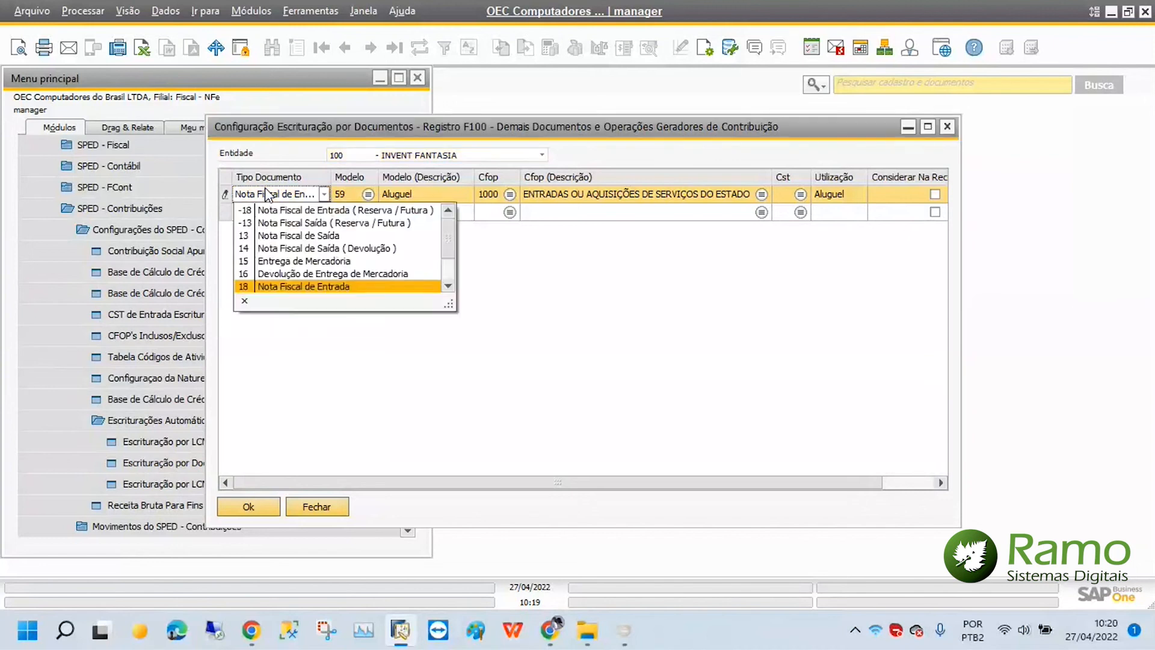
left_click(265, 189)
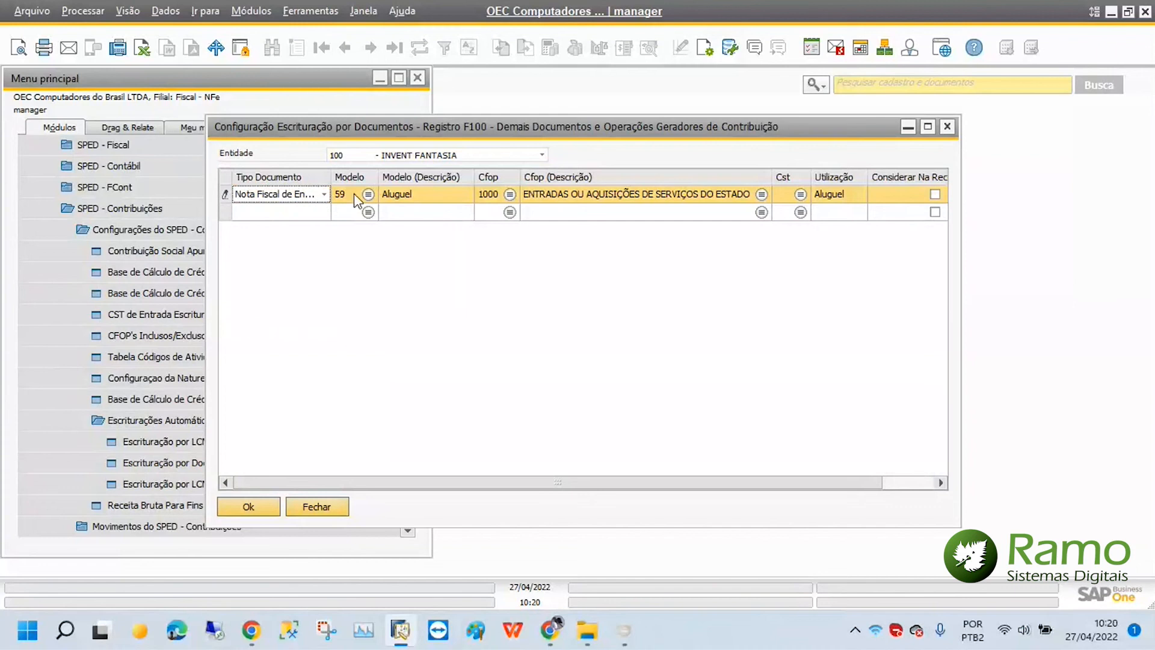
left_click(446, 200)
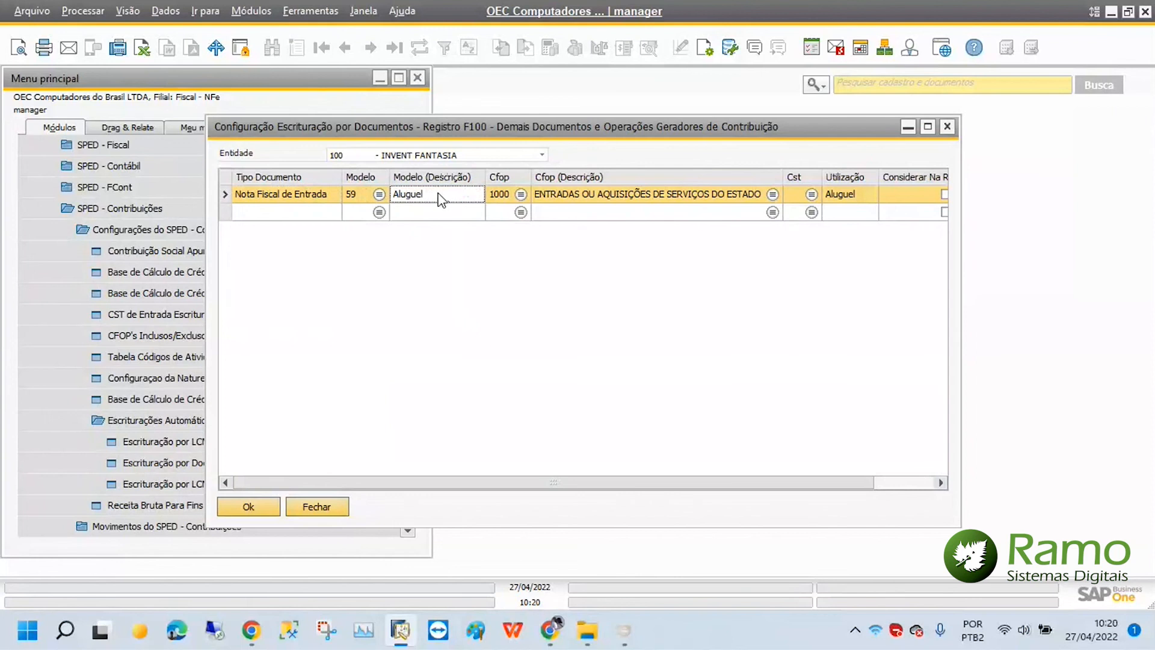
left_click(506, 195)
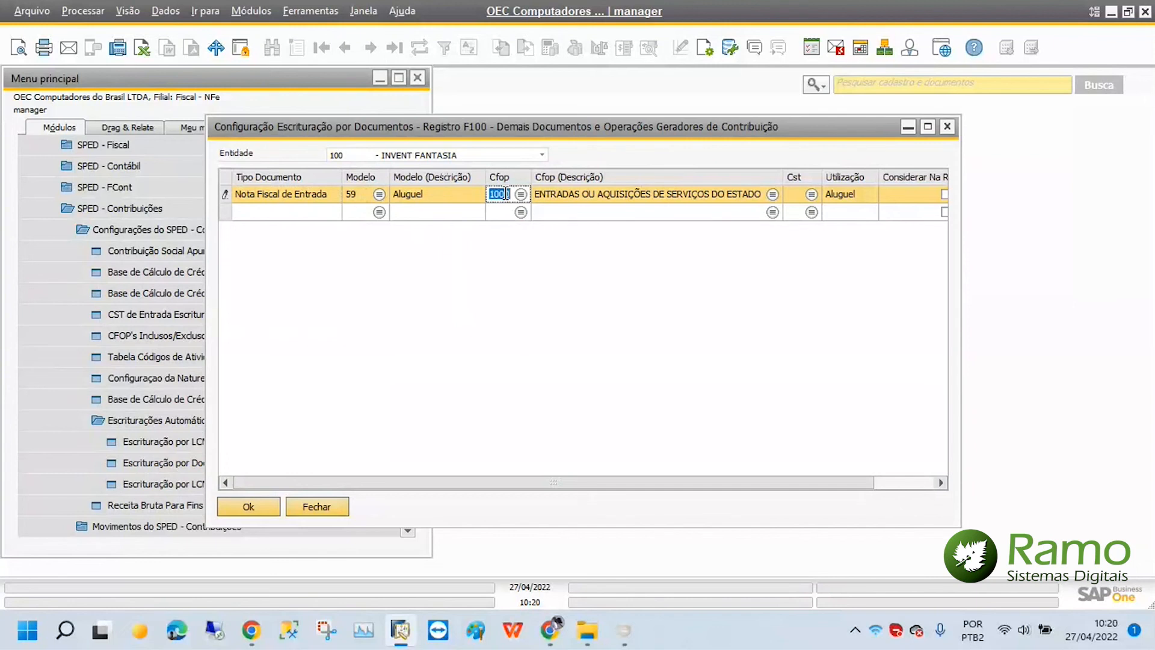
left_click(793, 193)
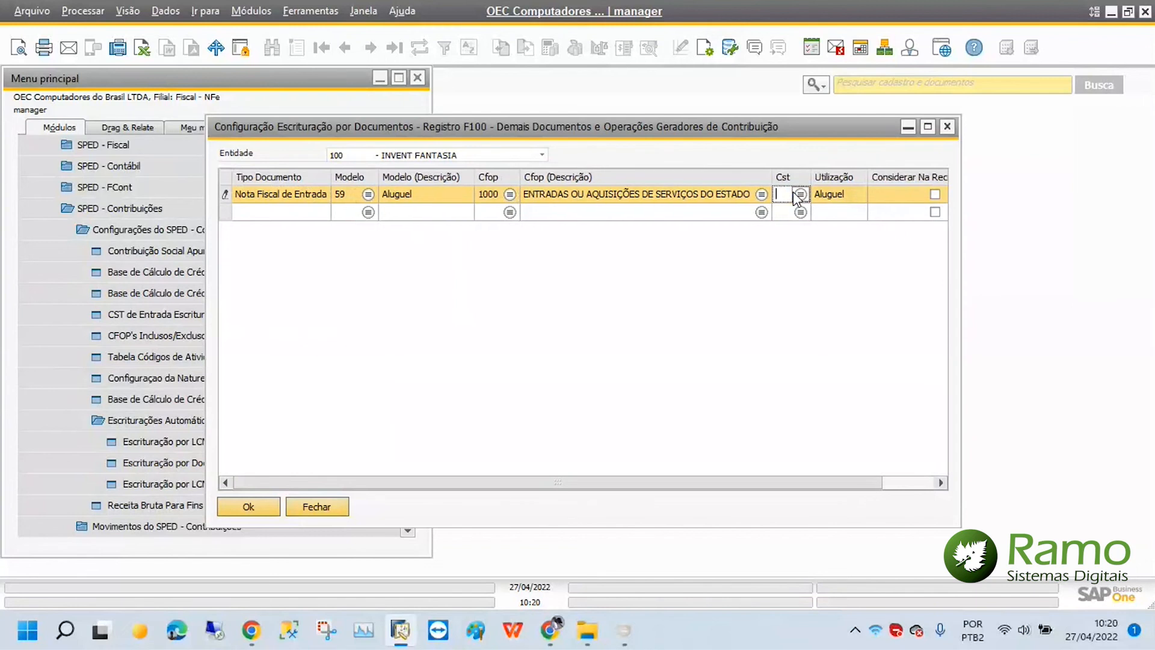
left_click(800, 194)
left_click(855, 159)
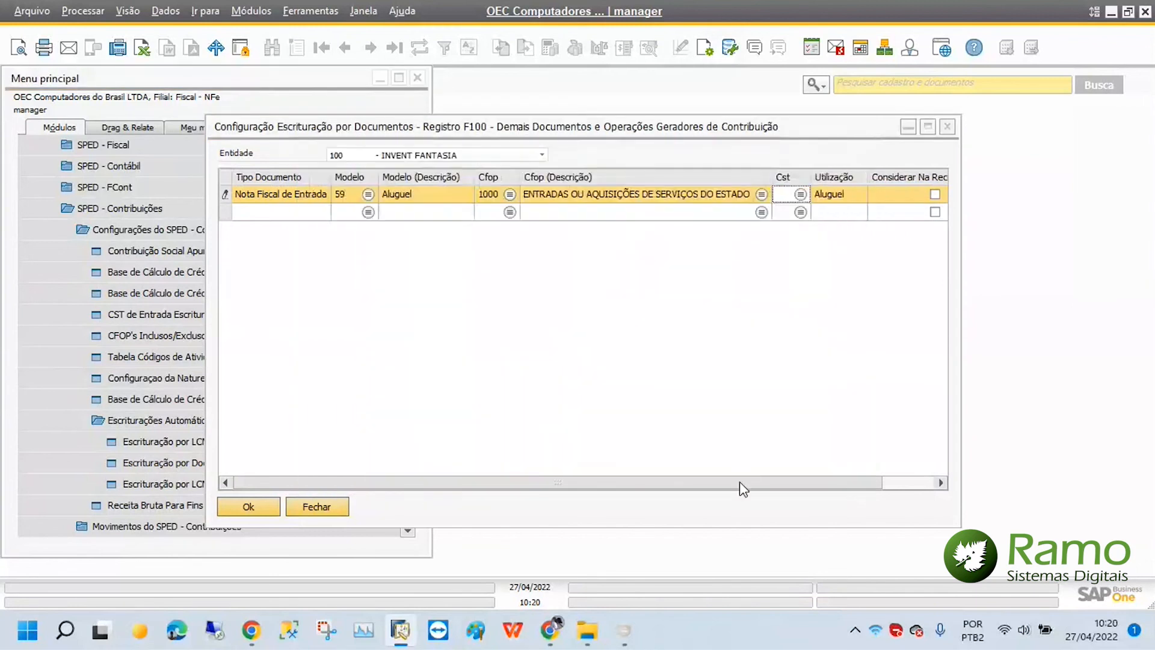
left_click(739, 481)
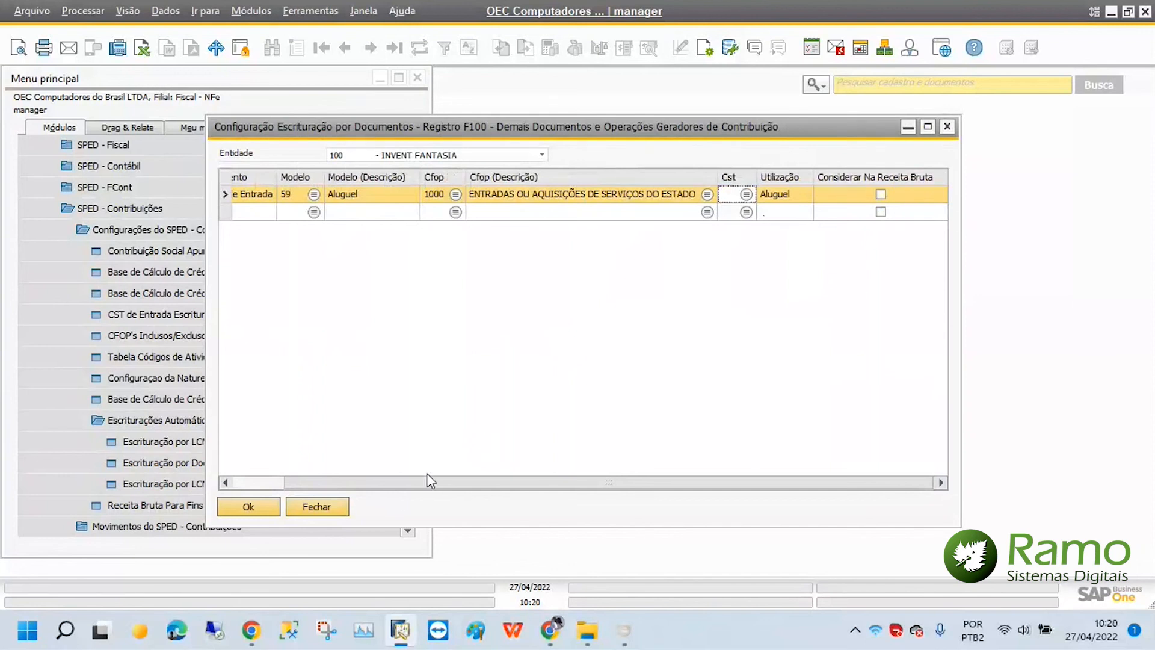
left_click_drag(388, 483, 335, 421)
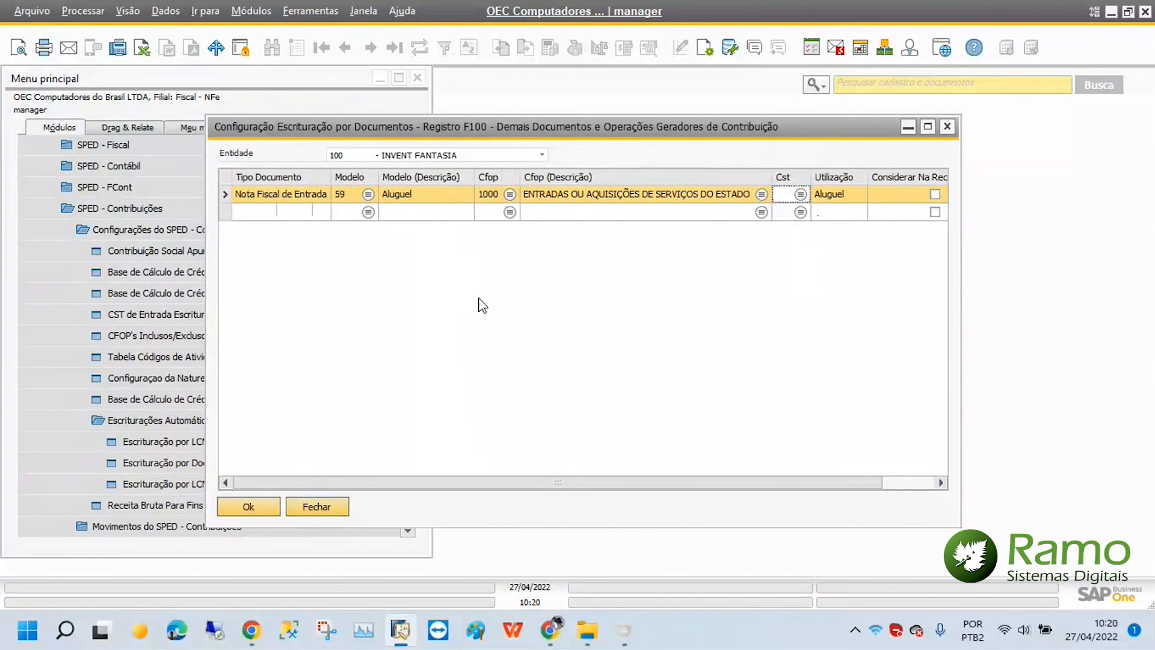
left_click(325, 508)
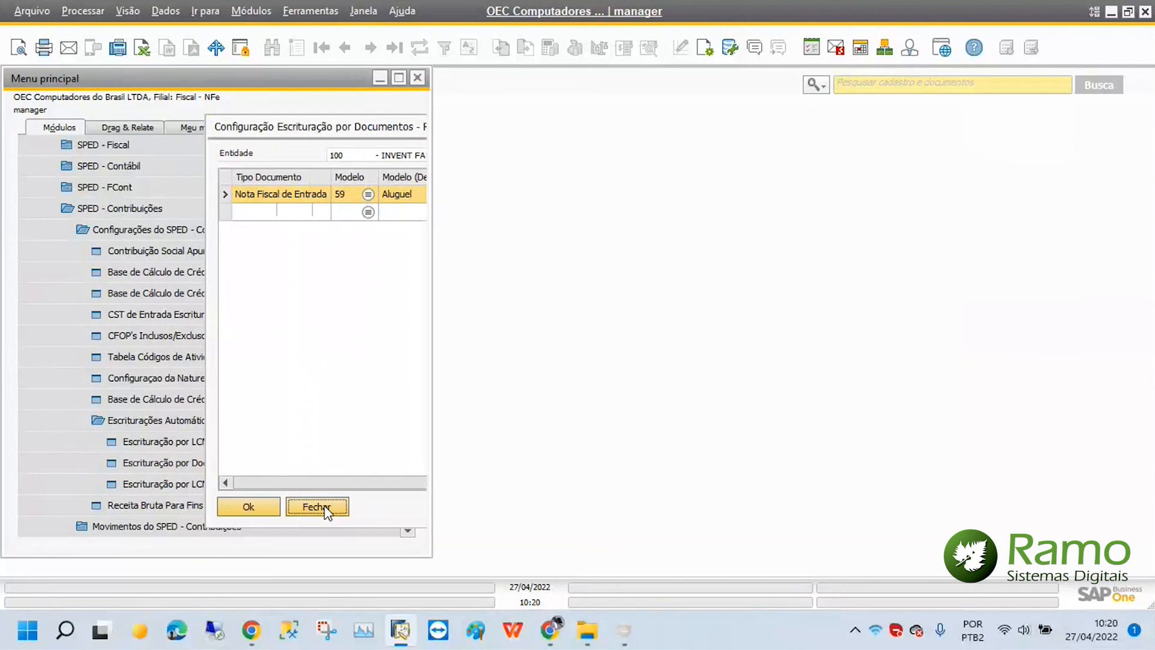
Step: Check the Aluguel item and totals by tax category on the rent Nota Fiscal de Entrada, then close the invoice
left_click(205, 420)
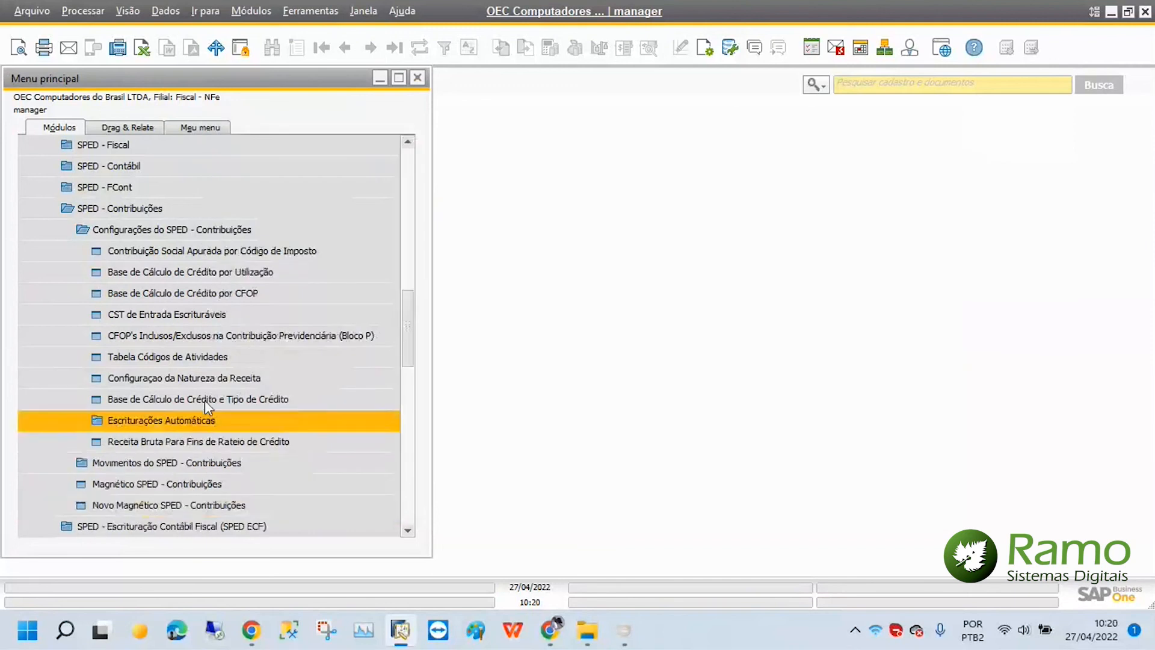
left_click(134, 215)
left_click(251, 10)
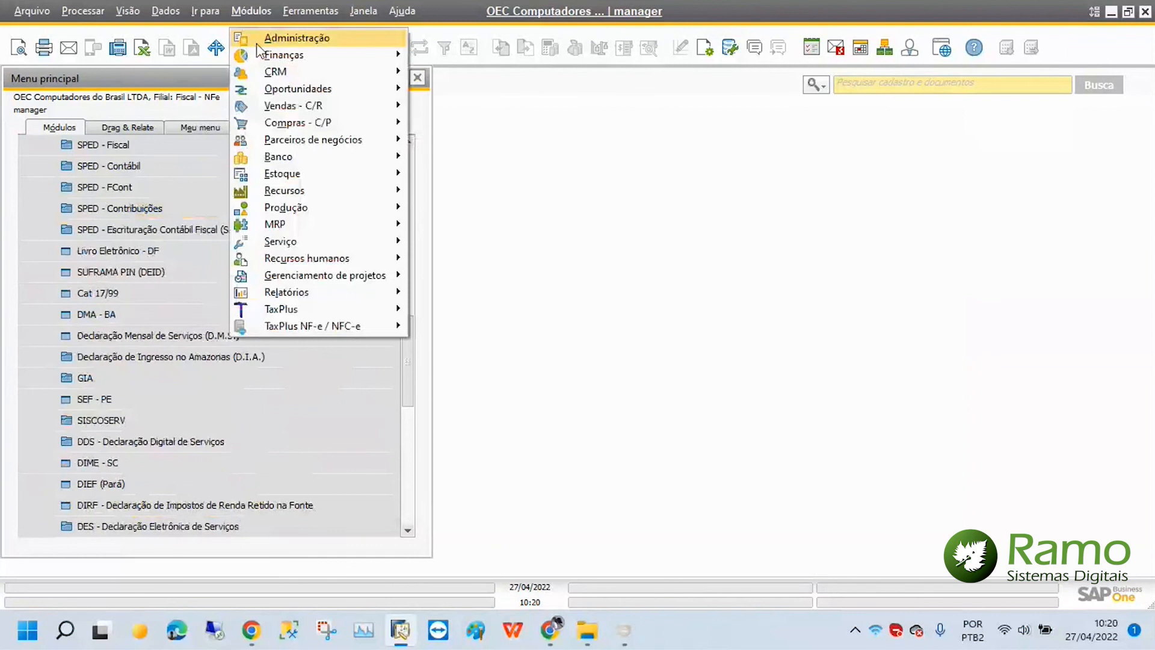
mouse_move(313, 122)
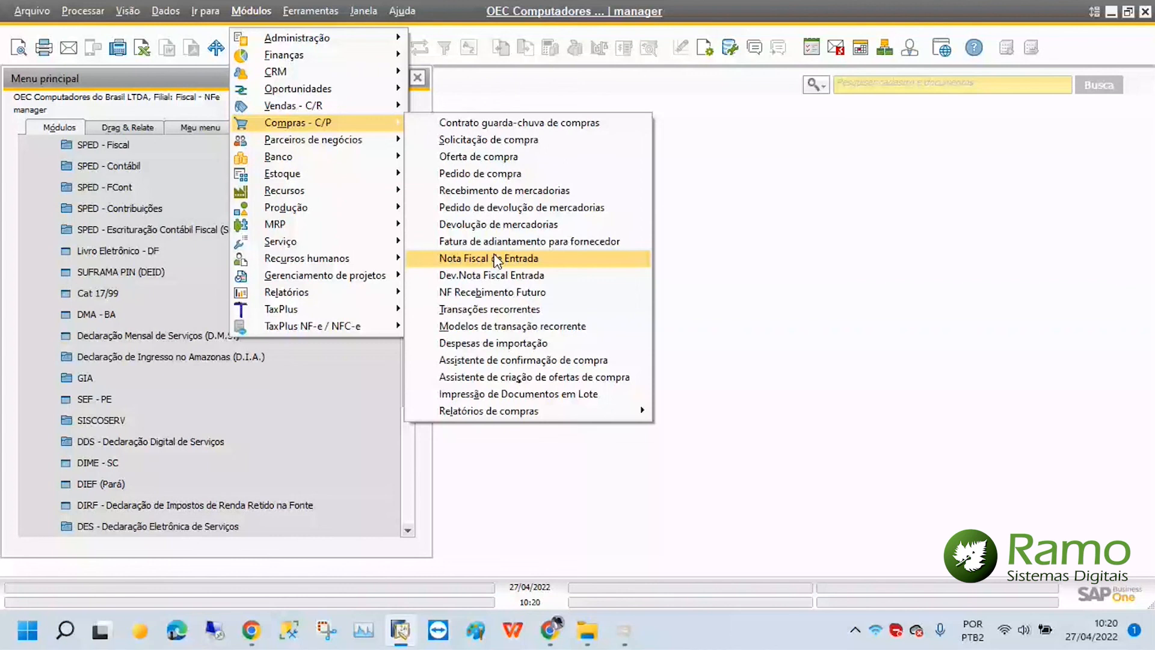
left_click(497, 260)
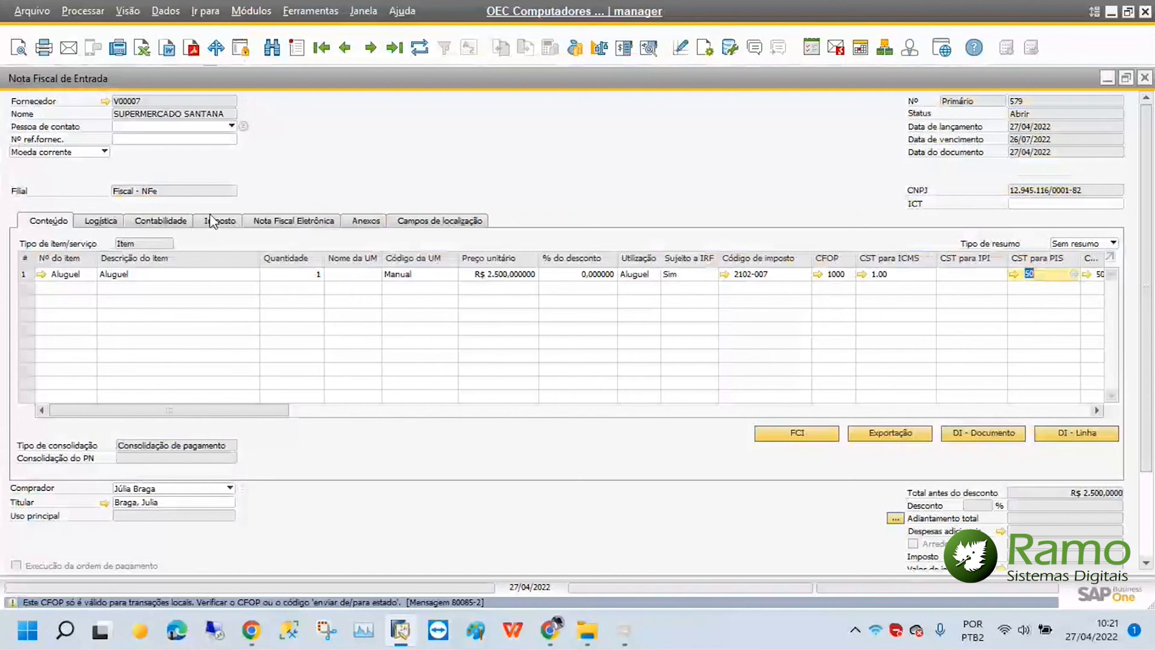
left_click(219, 221)
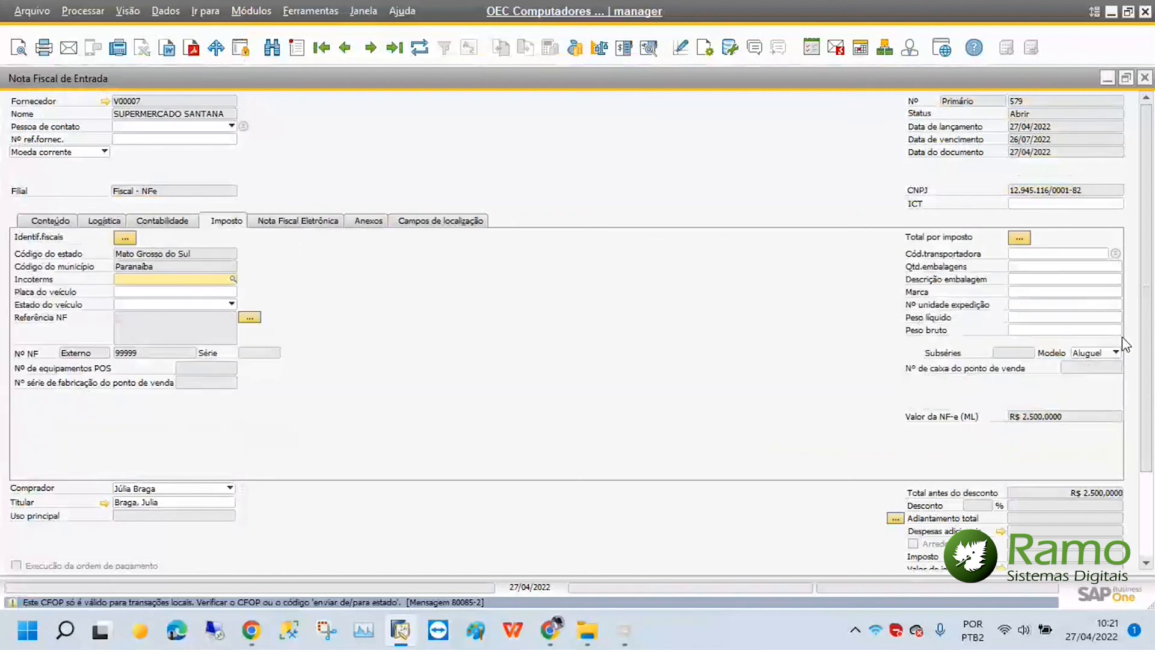
left_click(1019, 239)
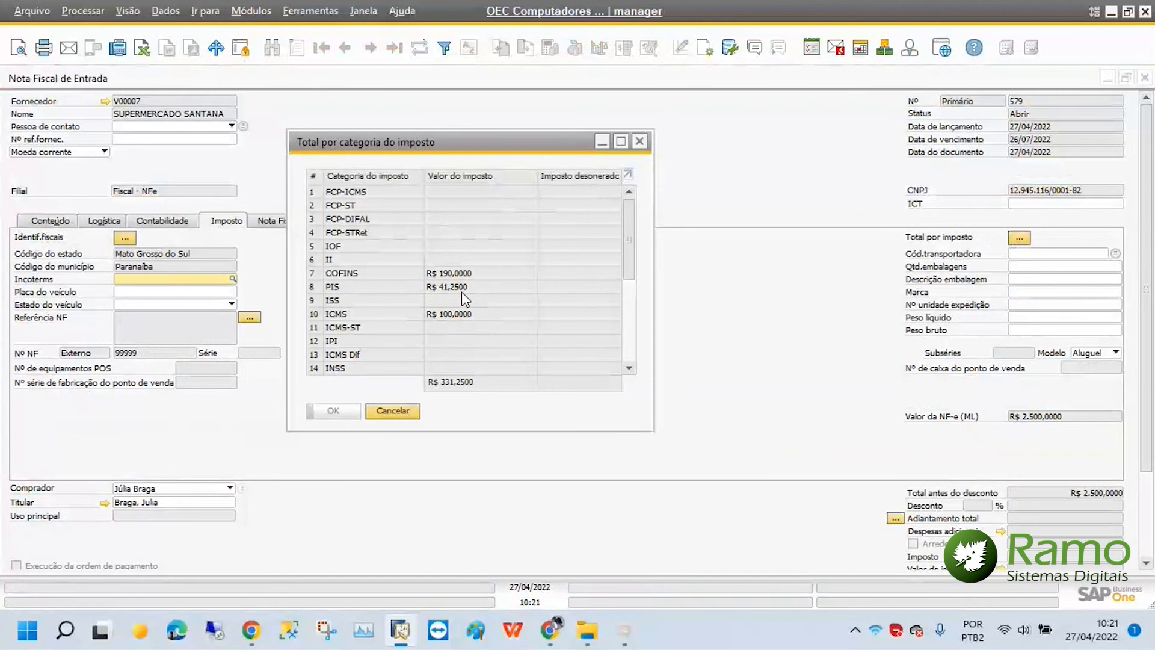
left_click(397, 414)
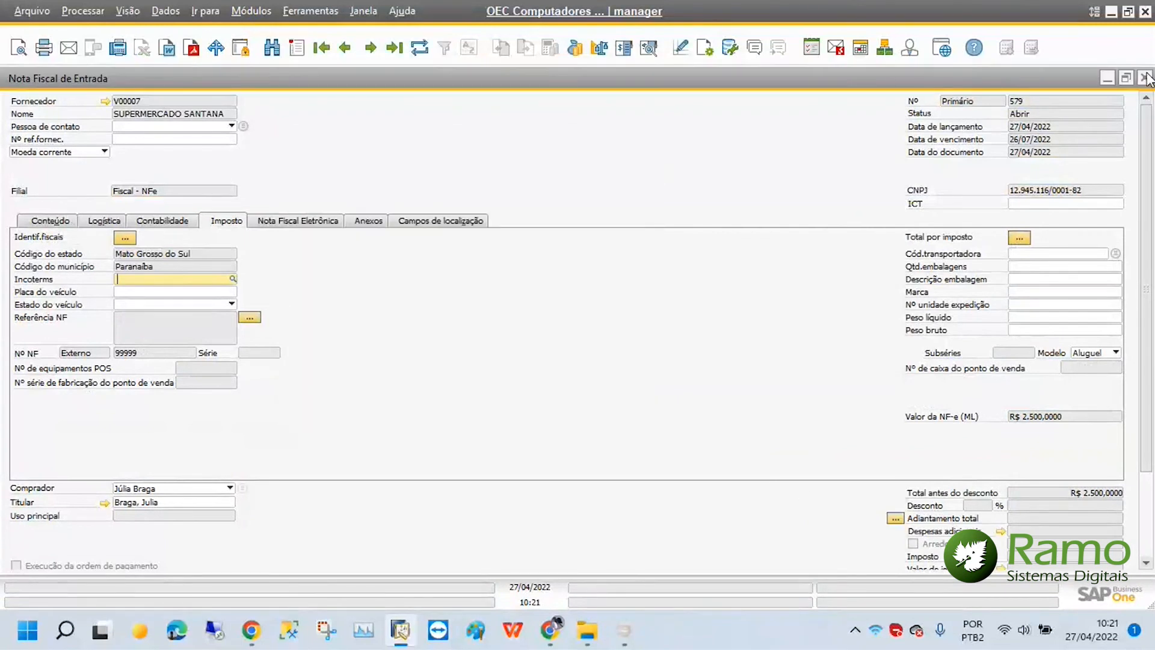
left_click(1145, 78)
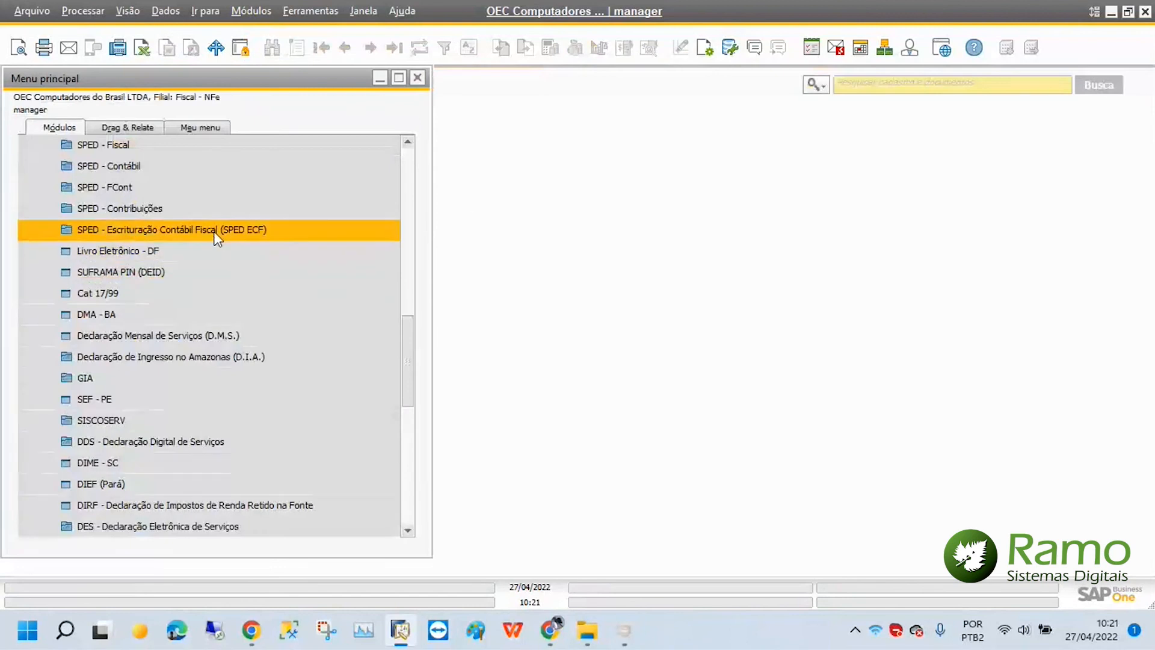
Step: Check the Bloco F parameters of the April 2022 period in Magnético SPED - Contribuições, then cancel the form
left_click(198, 210)
left_click(200, 294)
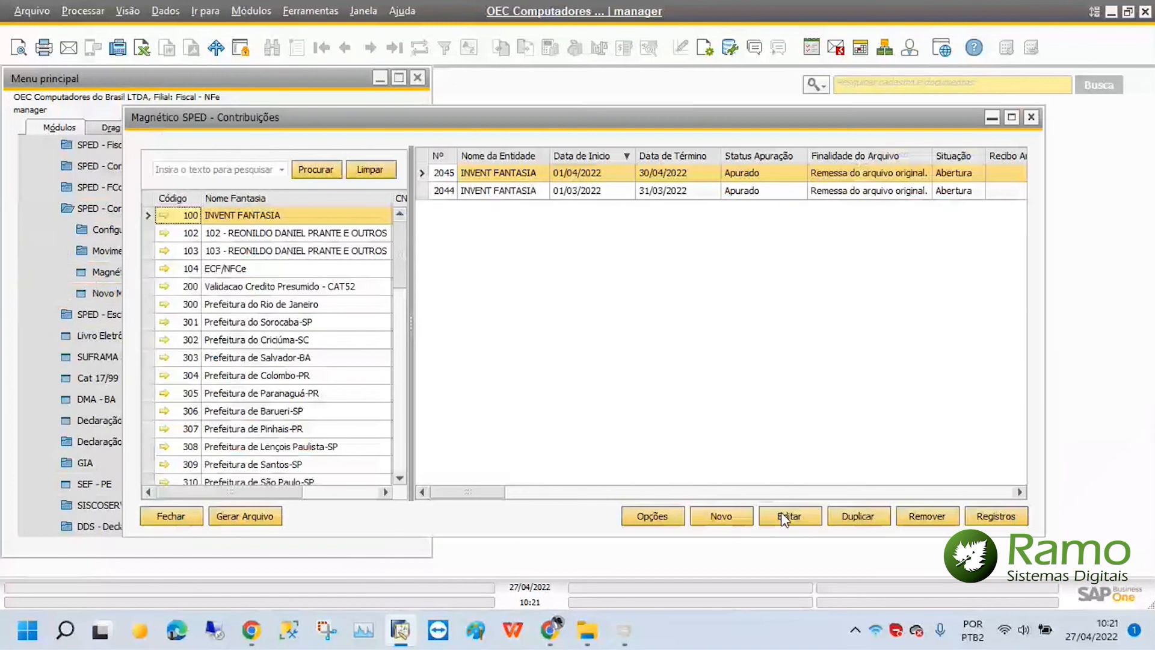
left_click(785, 516)
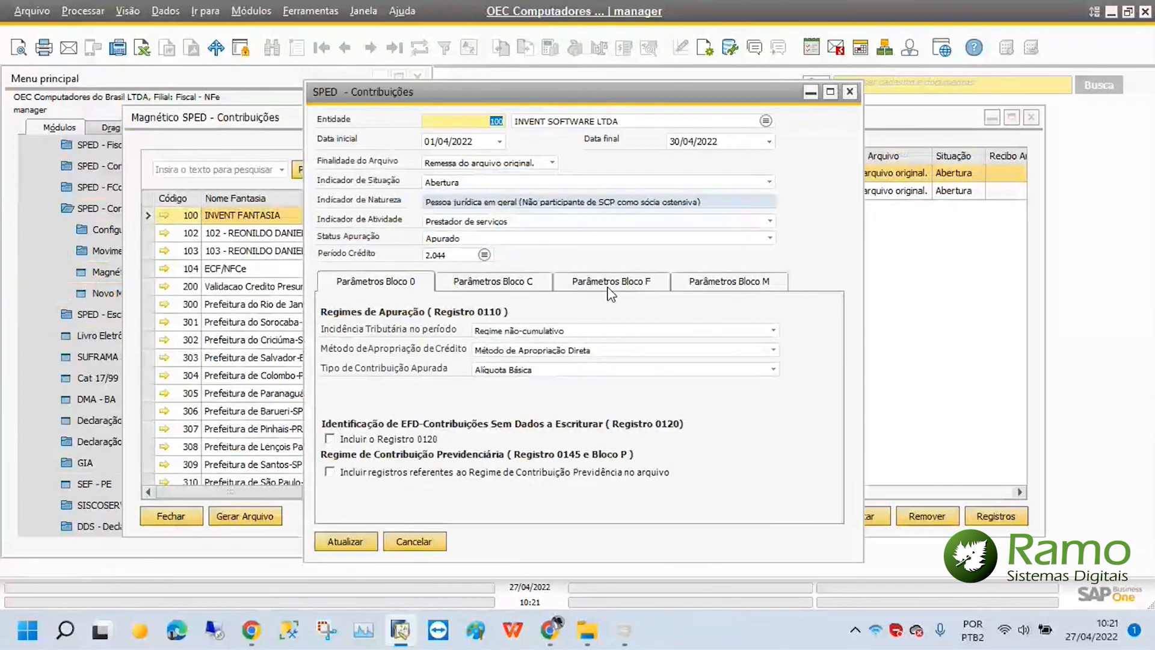
left_click(612, 285)
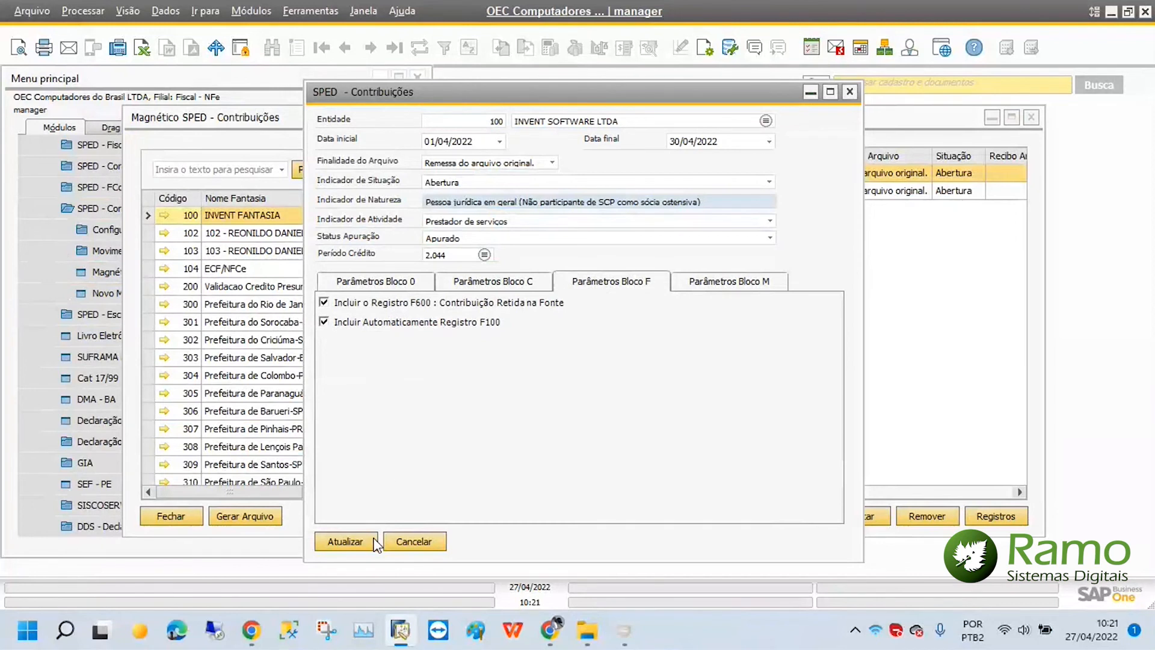
left_click(408, 541)
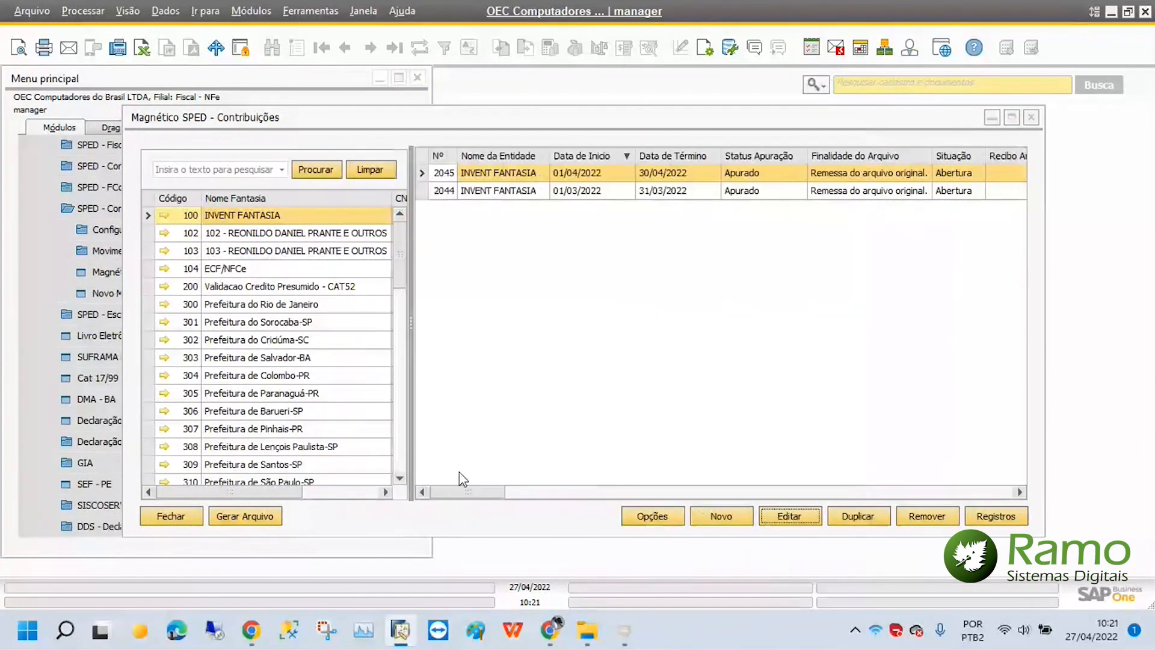
Step: Examine the PIS and COFINS amounts of the 2.500,00 rent entry in the period's RegistroF100, then cancel the form
left_click(990, 516)
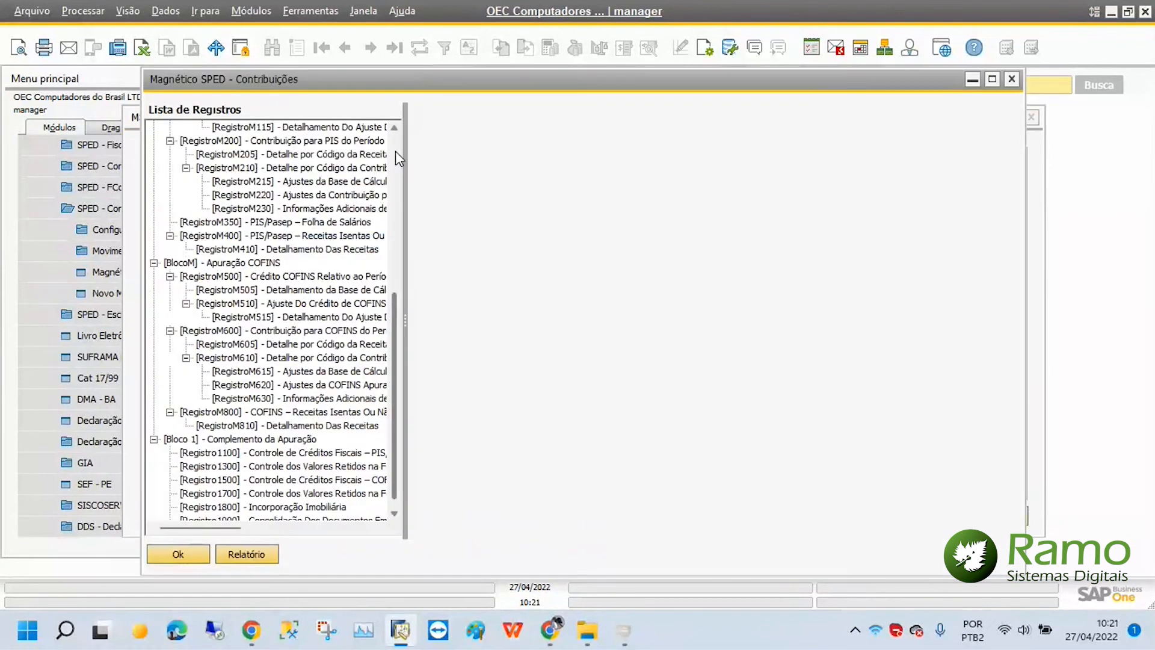
left_click(395, 150)
left_click(283, 207)
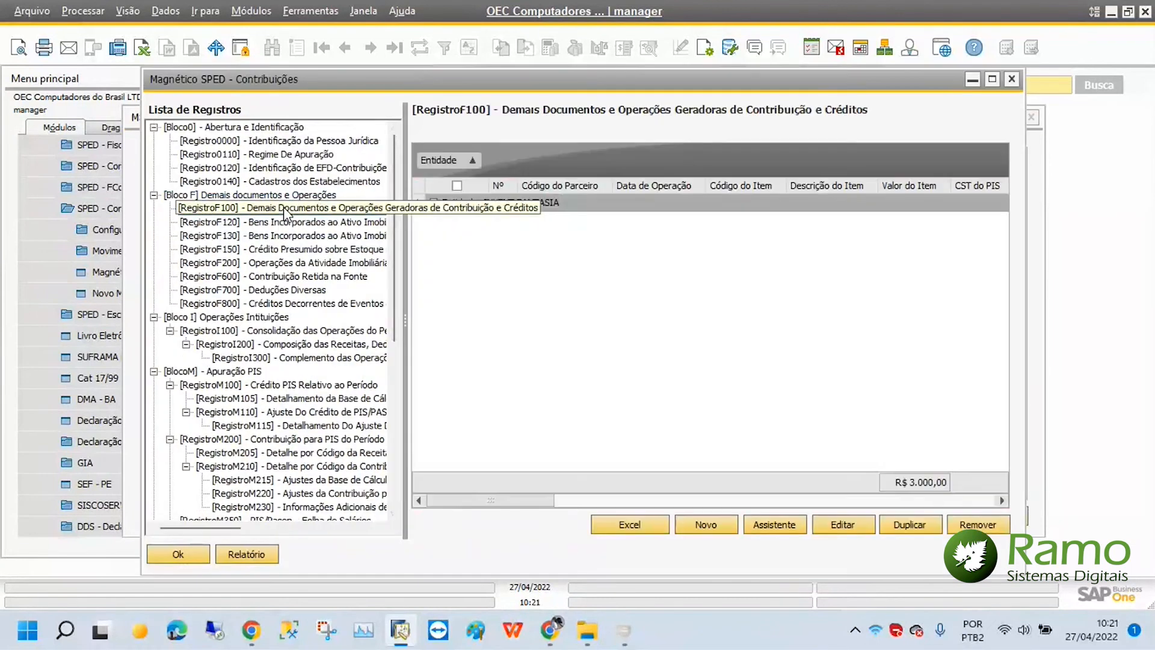
left_click(433, 203)
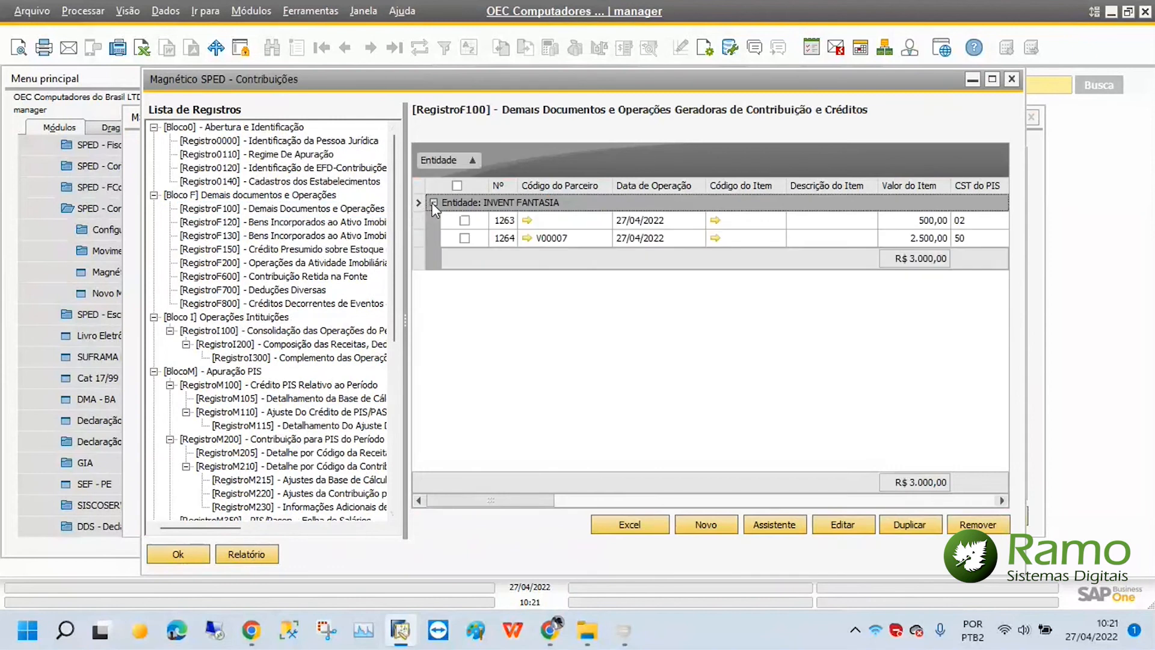
left_click(465, 237)
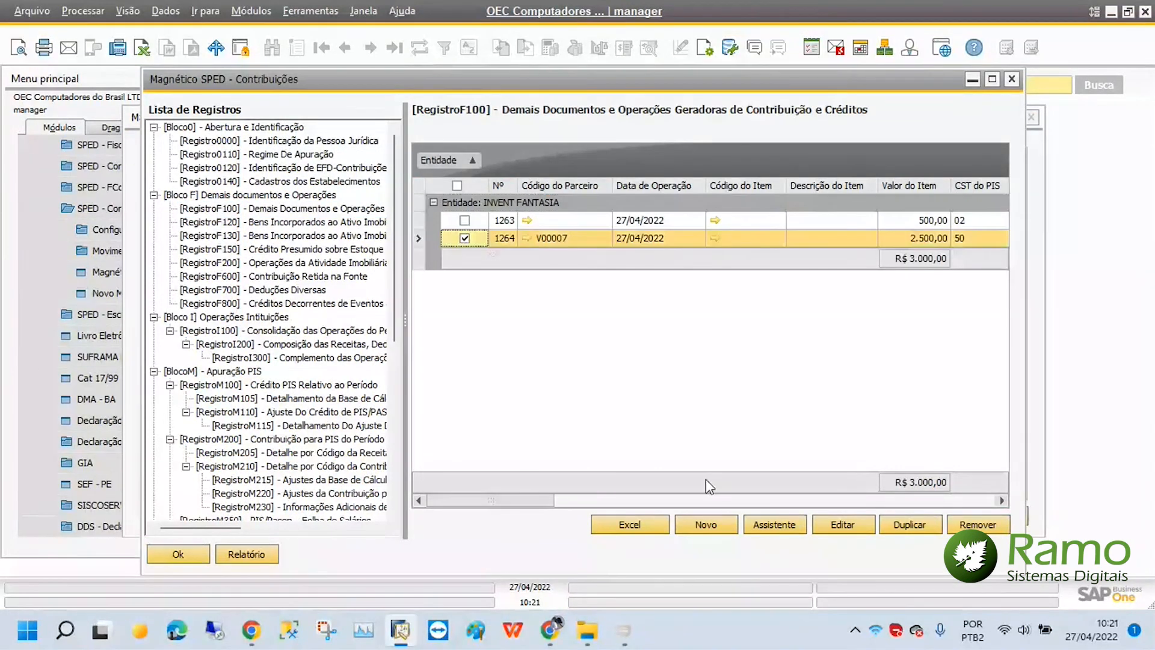
left_click(843, 524)
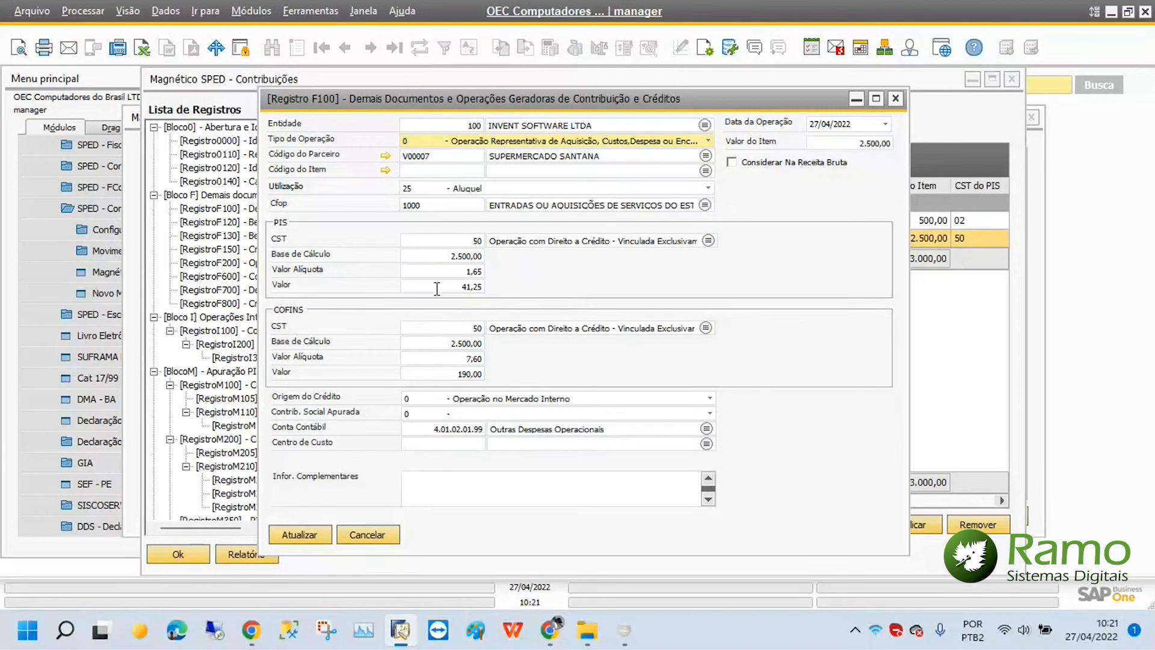
left_click_drag(438, 288, 507, 294)
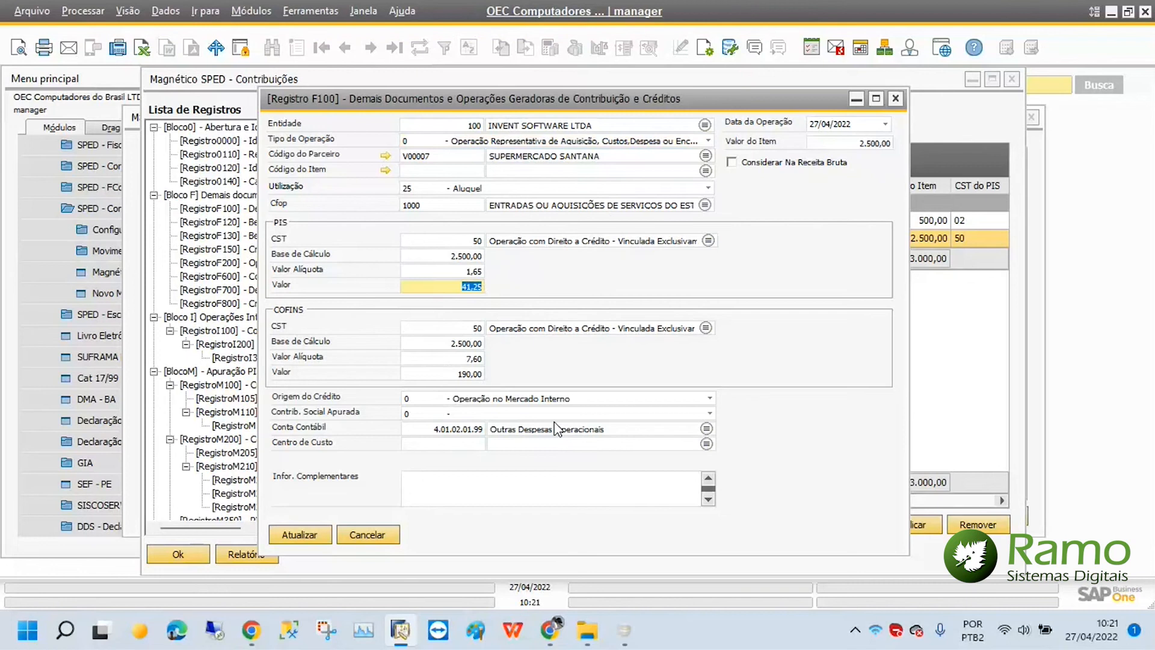
left_click(384, 535)
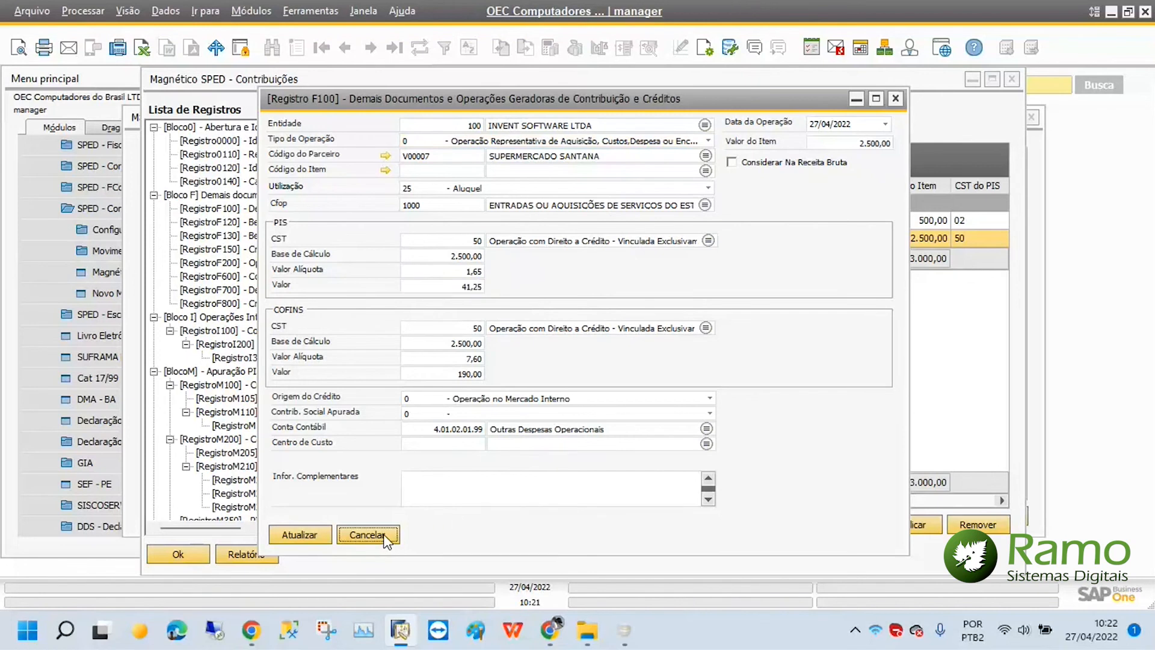
Step: Open the 500,00 entry in RegistroF100 and check its CST, rates and ledger account
left_click(464, 220)
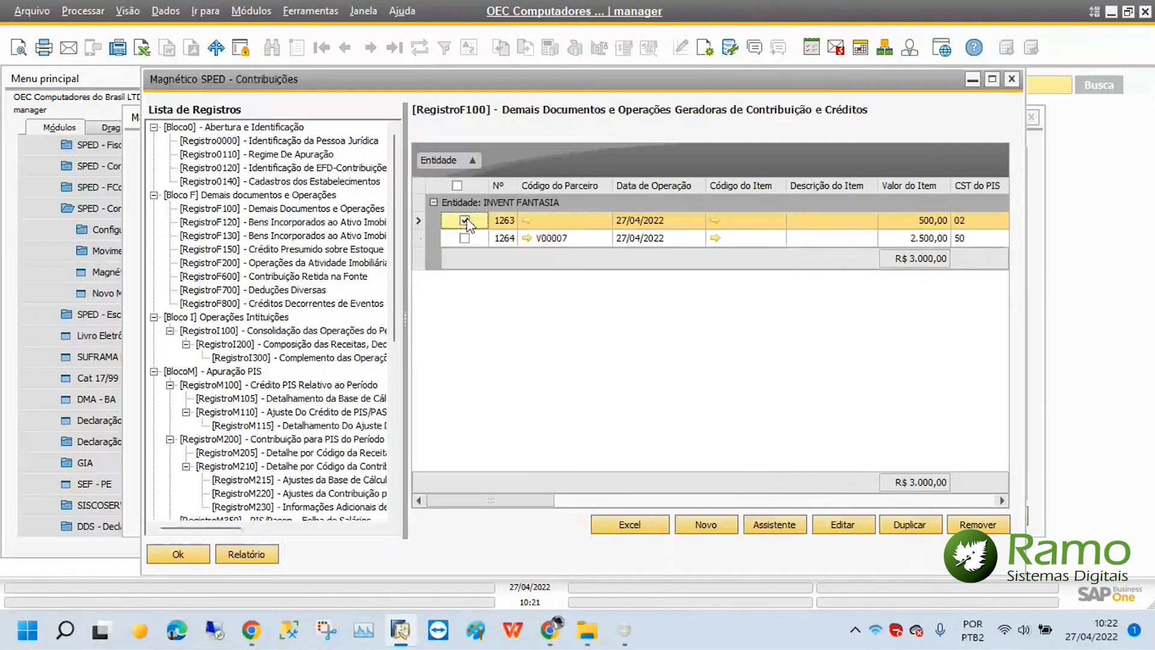
left_click(843, 524)
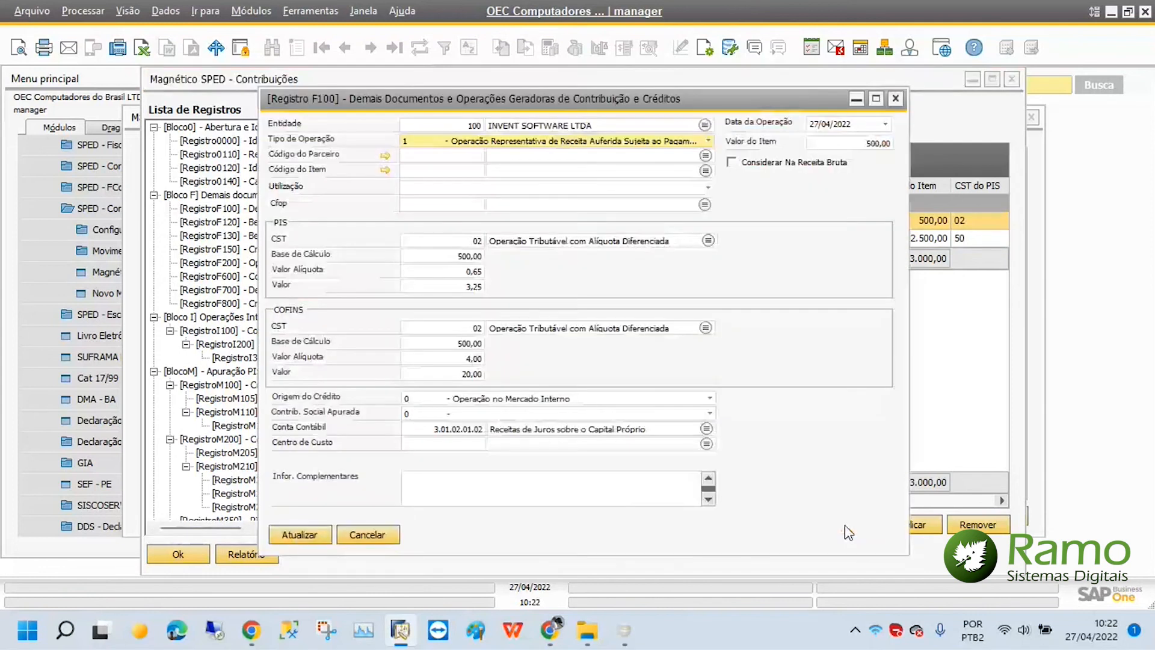
left_click(458, 429)
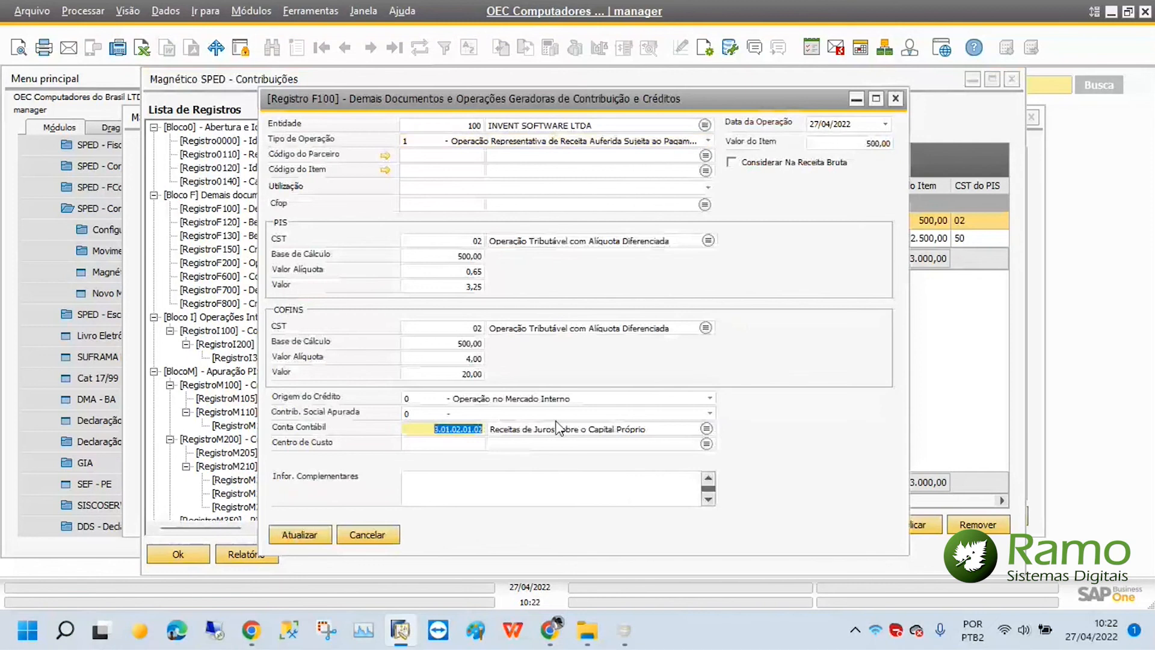
Step: Open the balance of account 3.01.02.01.02, Receitas de Juros sobre o Capital Próprio, from the chart of accounts
left_click(235, 17)
left_click(235, 18)
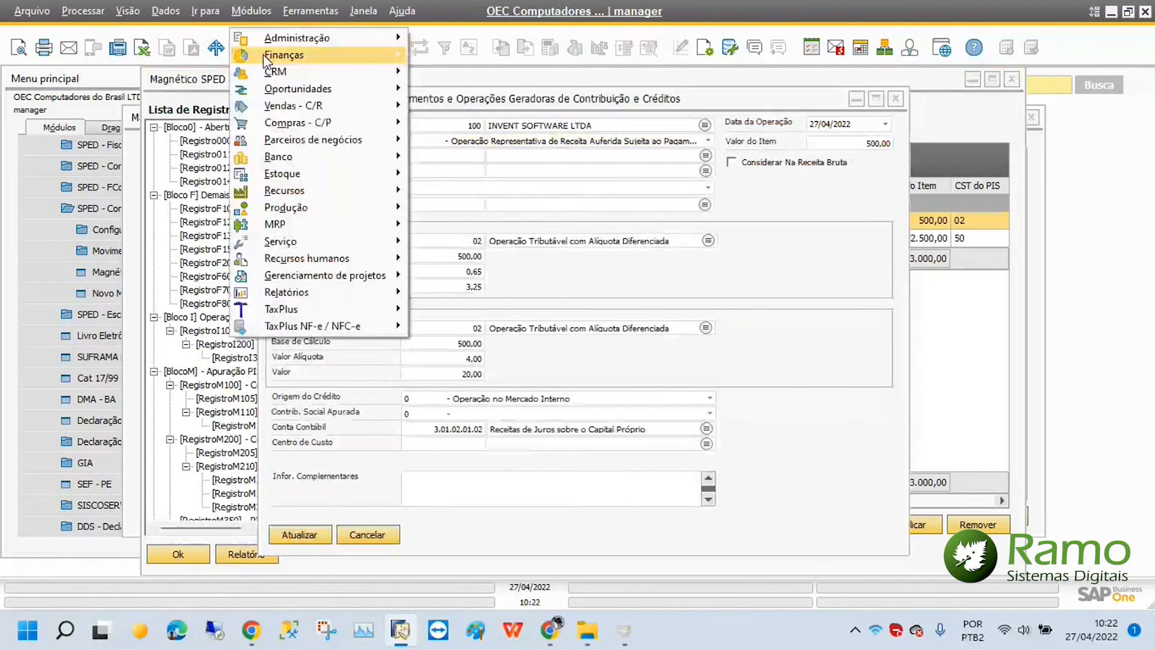
mouse_move(263, 54)
left_click(469, 61)
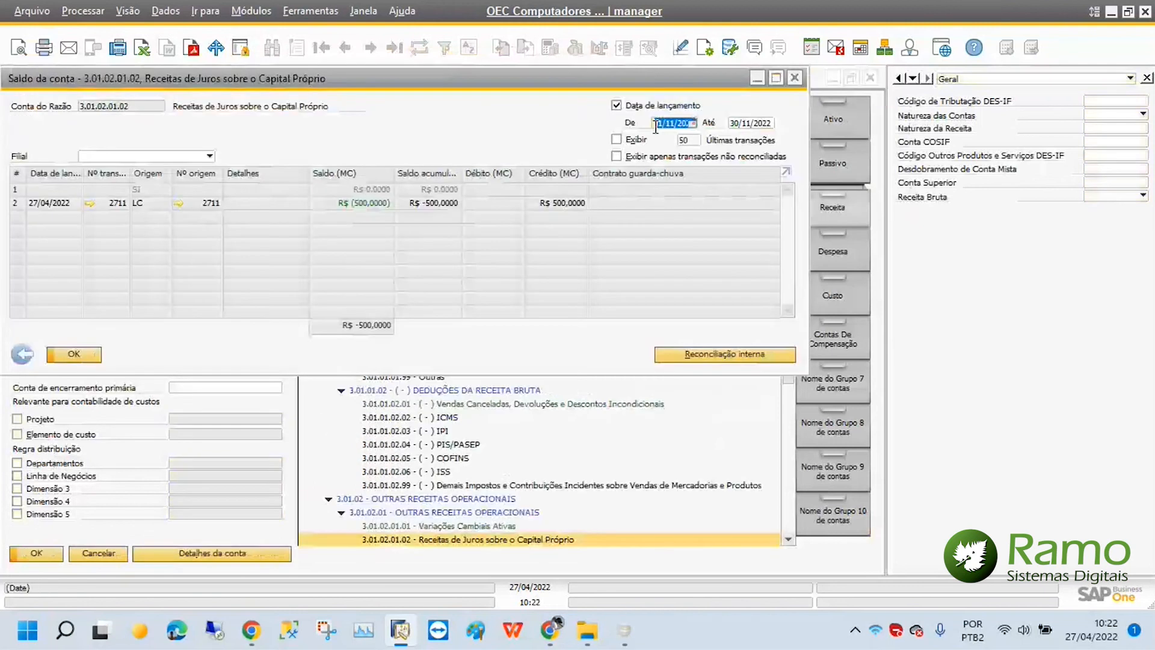
Step: Filter the account's postings from 01/04/2022 to 30/04/2022 and check them, then close the account balance and chart of accounts
key("Tab")
type("3040042")
key("Tab")
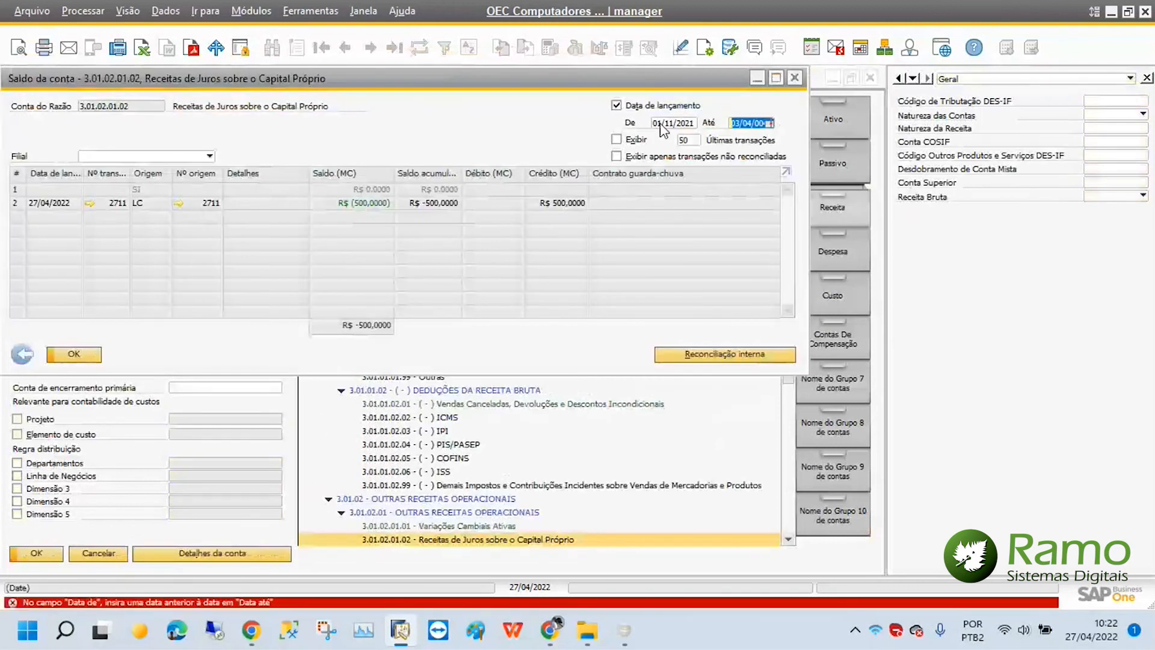
type("30042022")
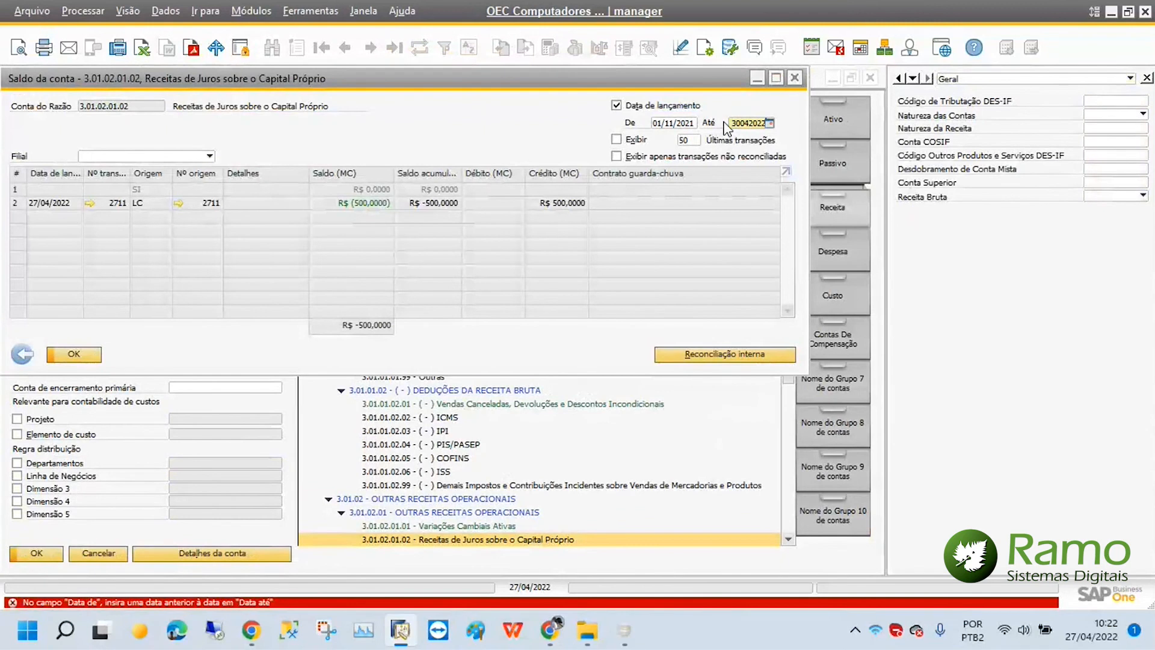
key("Tab")
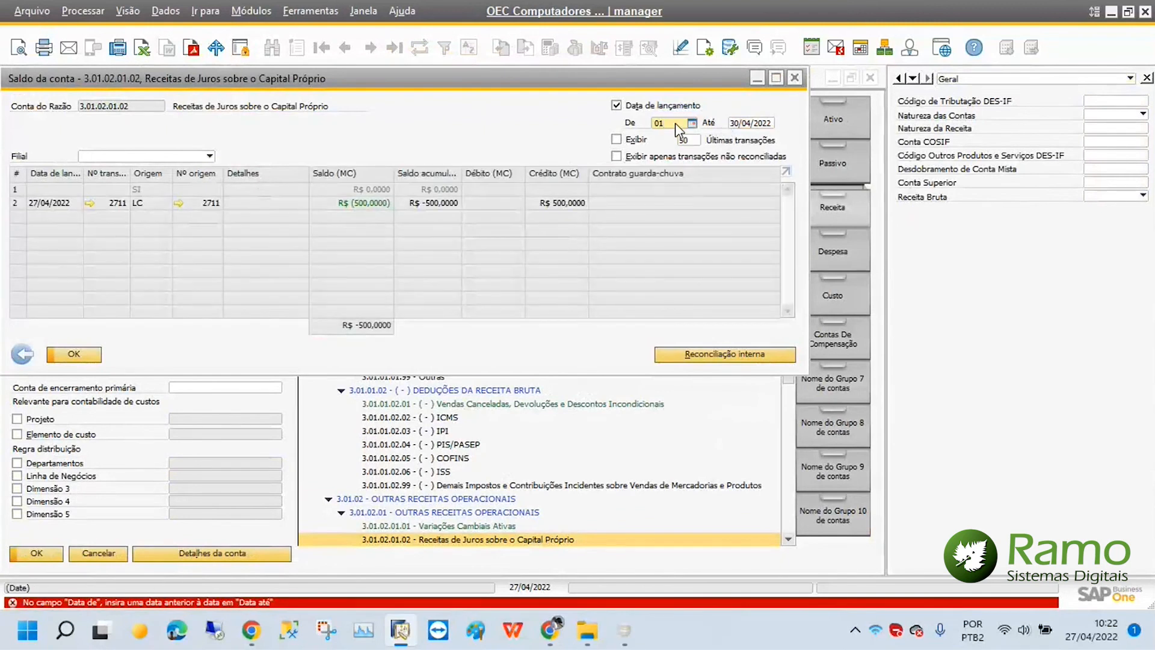
left_click(675, 123)
type("0104")
key("Tab")
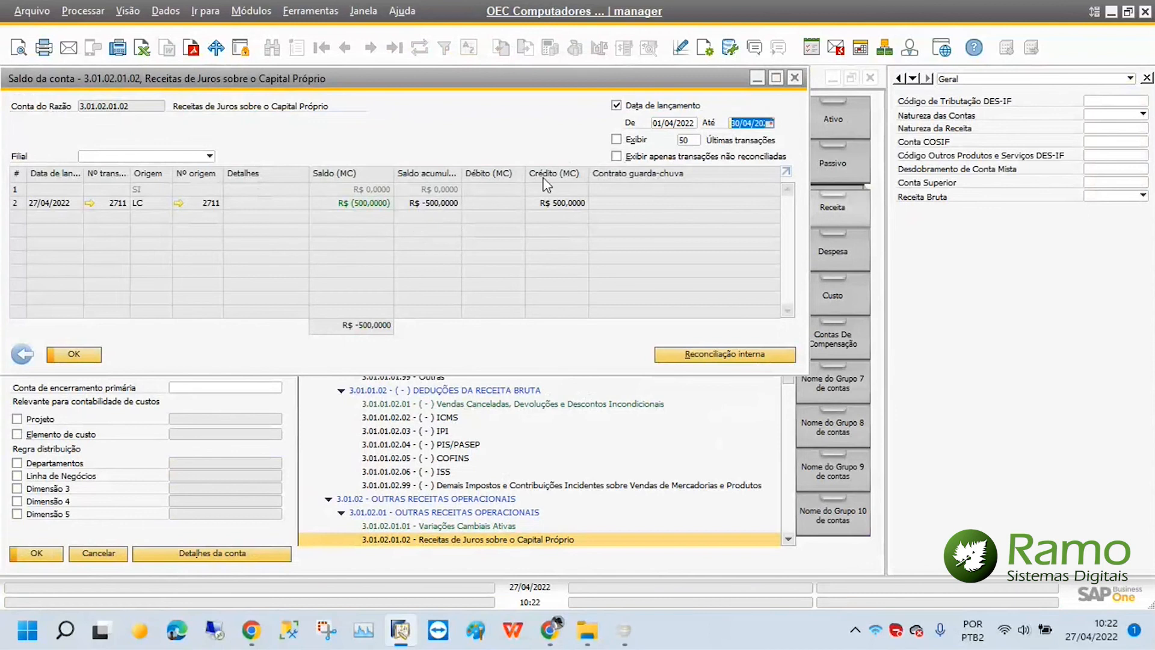
left_click(795, 78)
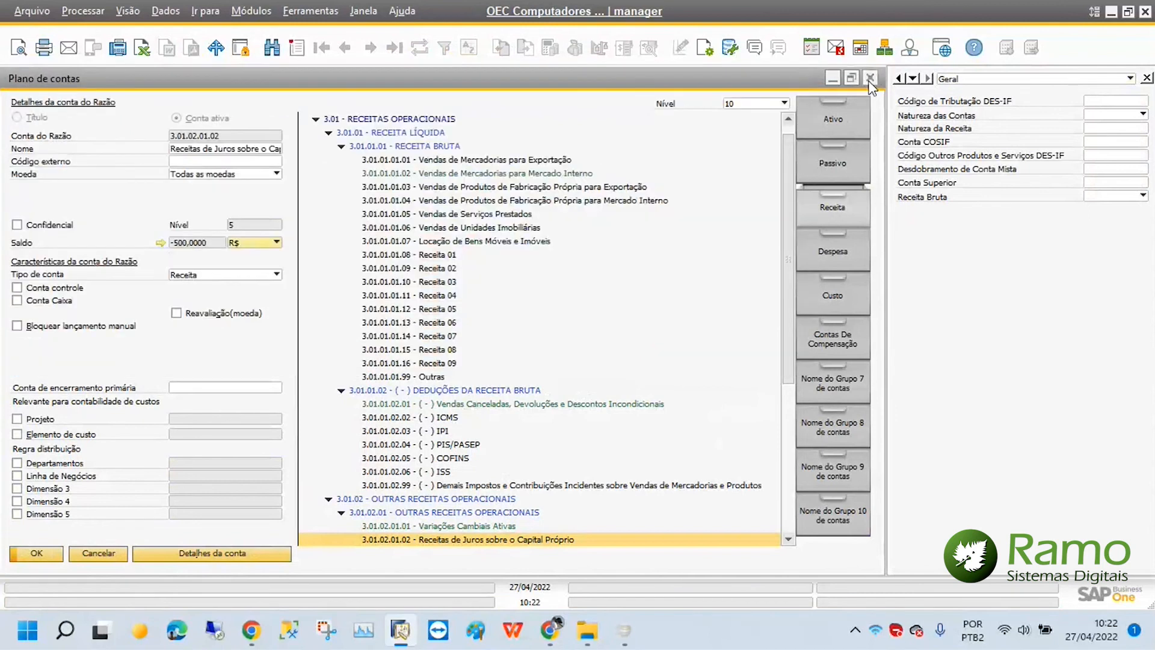
left_click(870, 78)
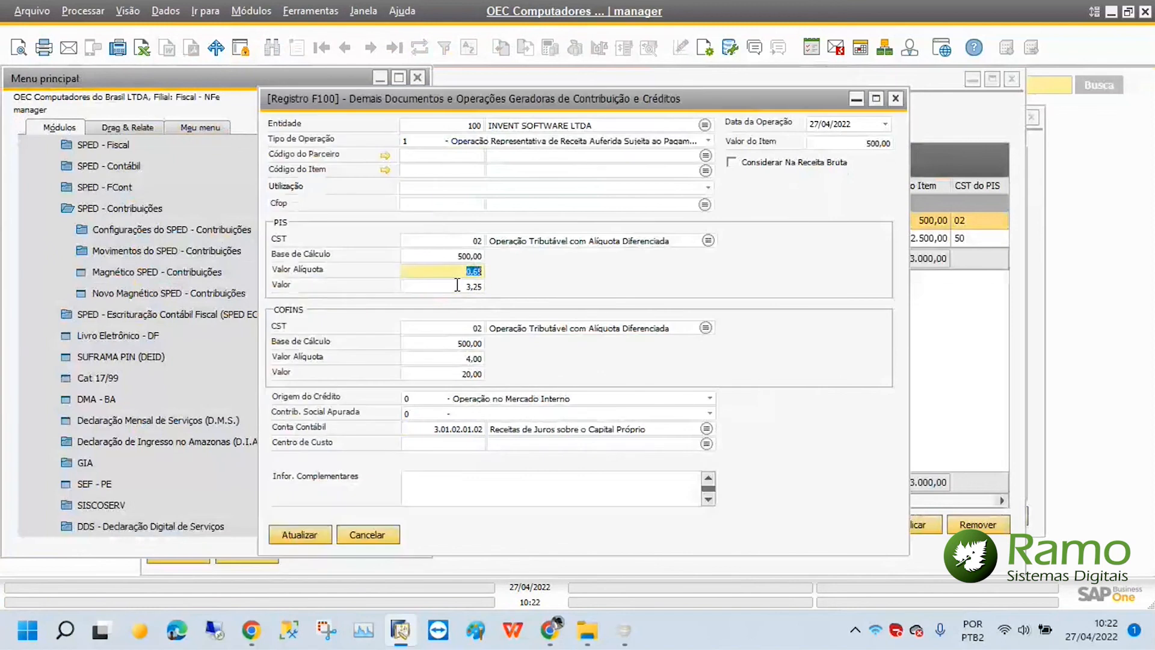
Step: Compare the PIS and COFINS amounts of the 500,00 F100 entry, then cancel the form and deselect the entry
left_click(457, 285)
left_click(447, 373)
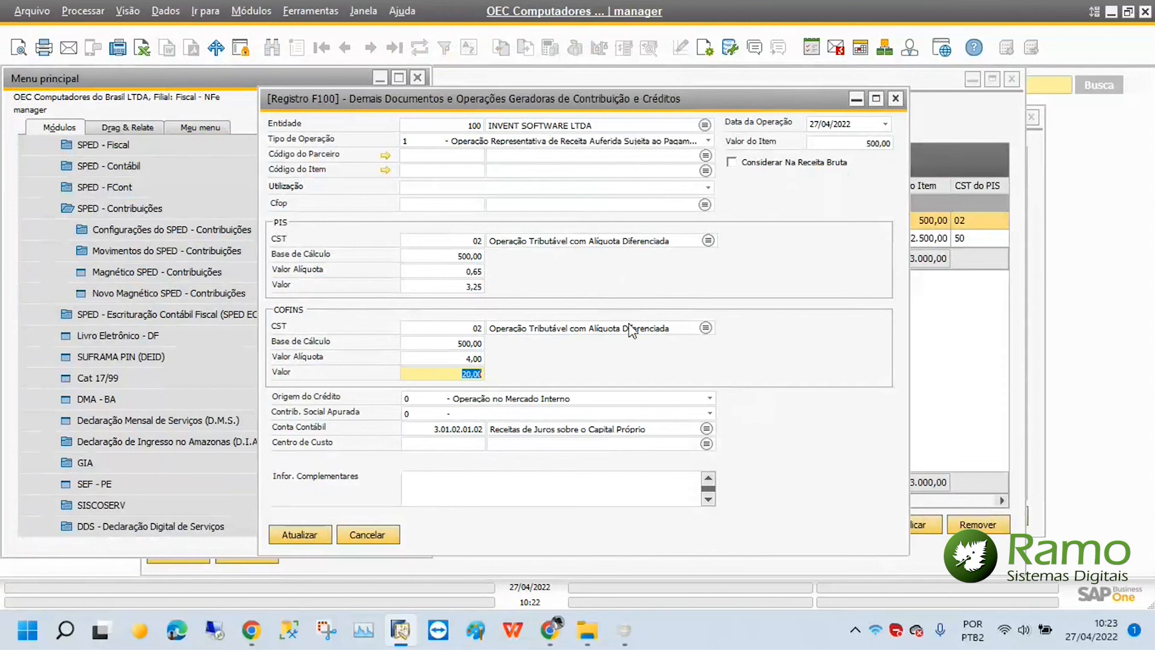
left_click(367, 537)
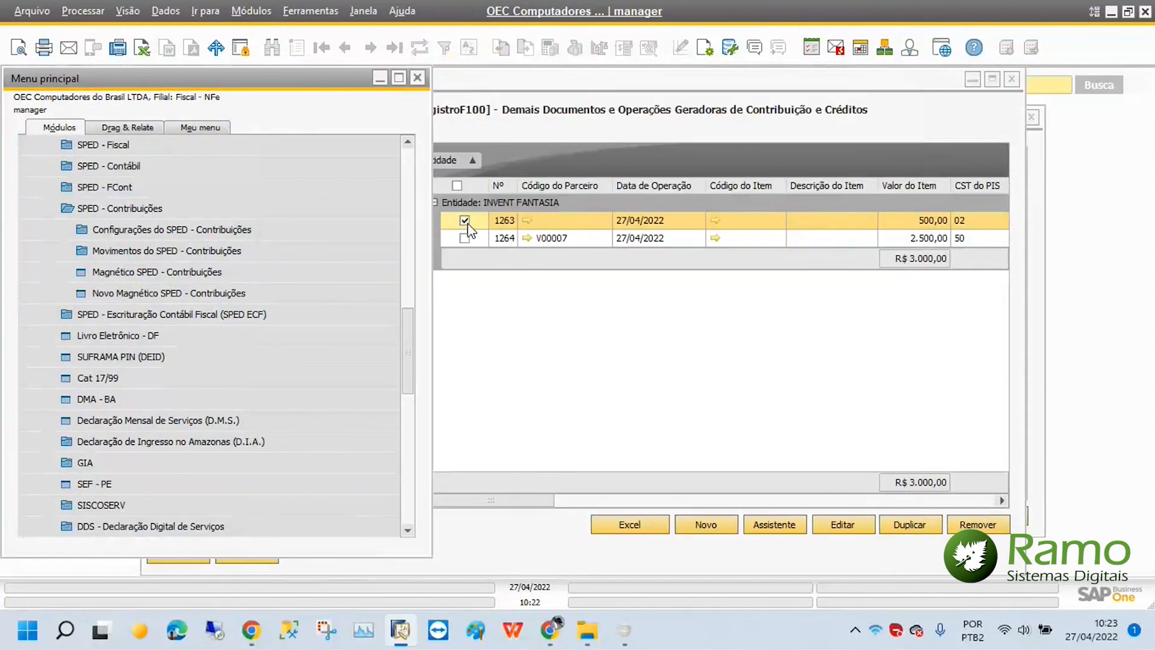
left_click(466, 223)
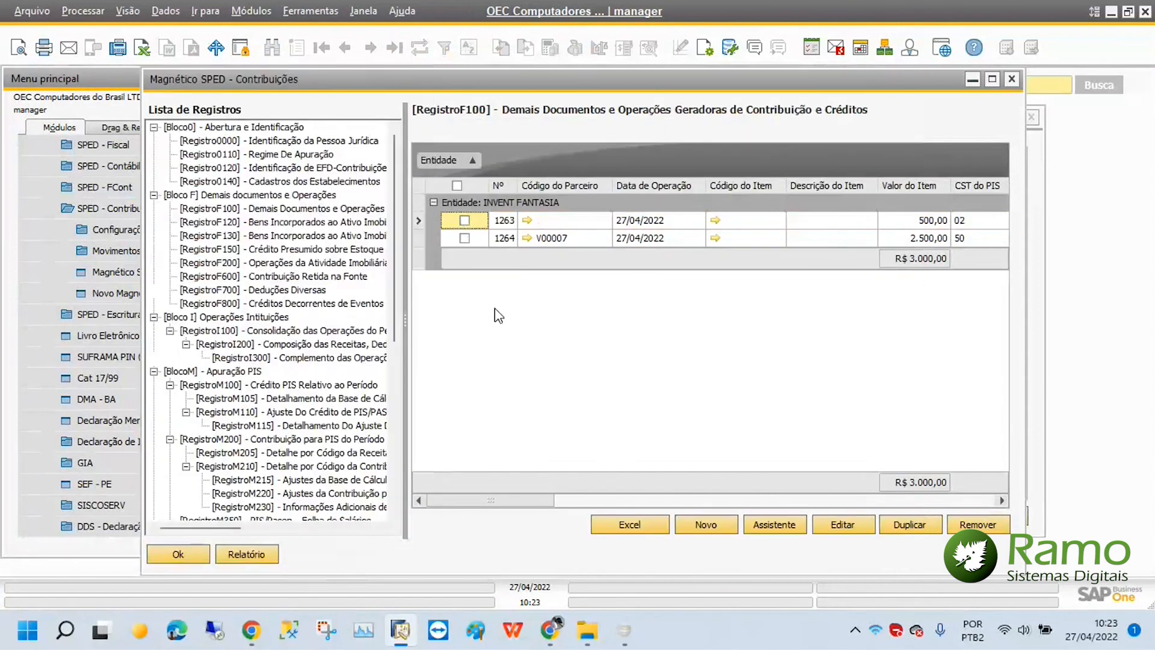
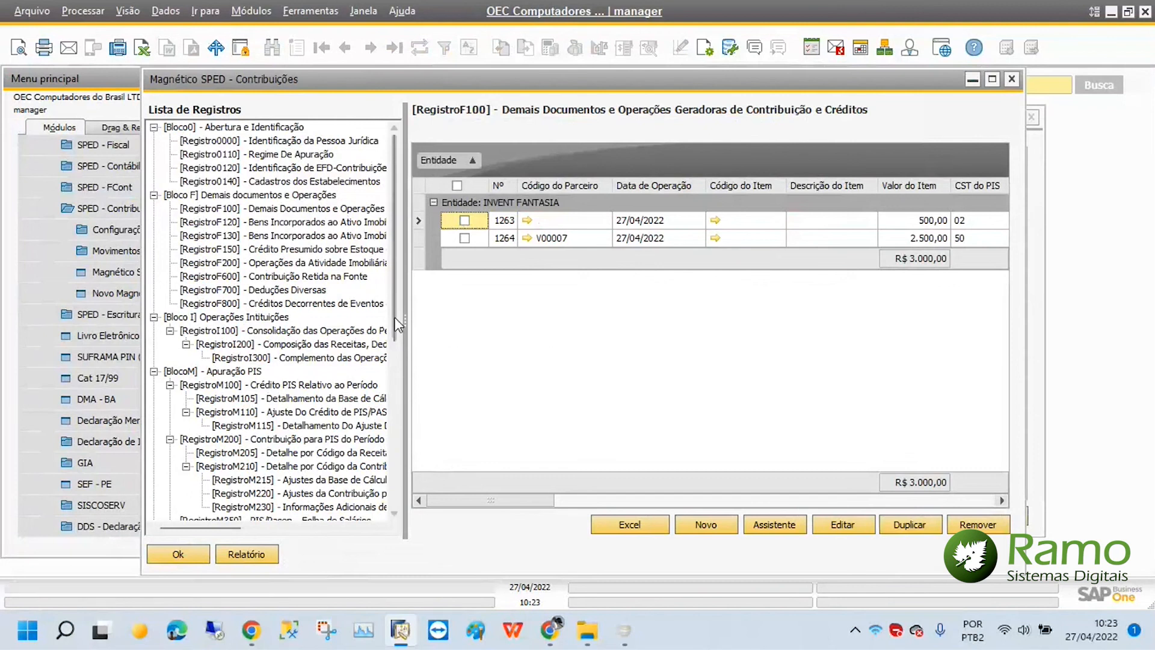
Step: Look through the period's register list and close it, then open the April 2022 period of INVENT FANTASIA for editing
left_click_drag(395, 325, 392, 401)
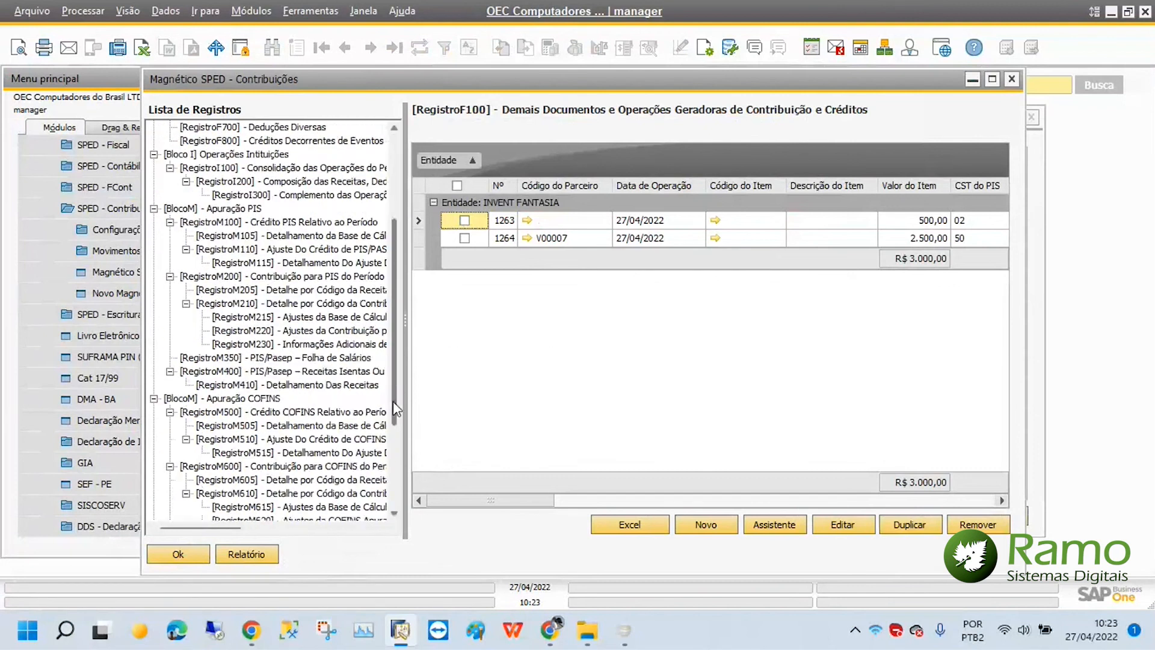
left_click(195, 554)
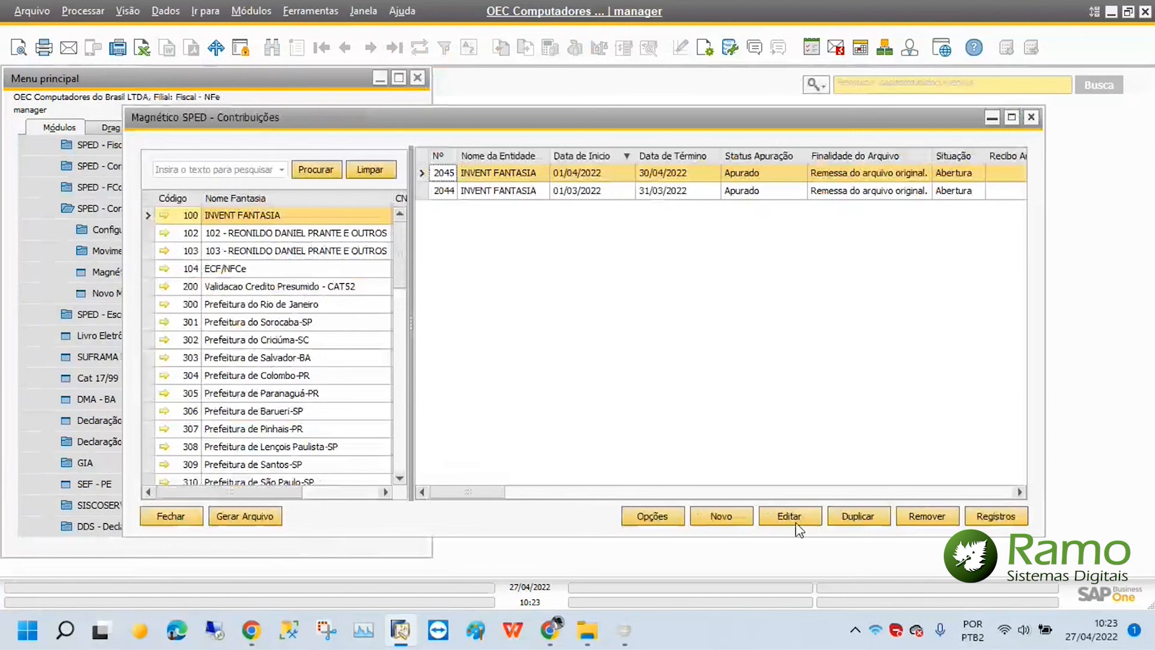
left_click(797, 521)
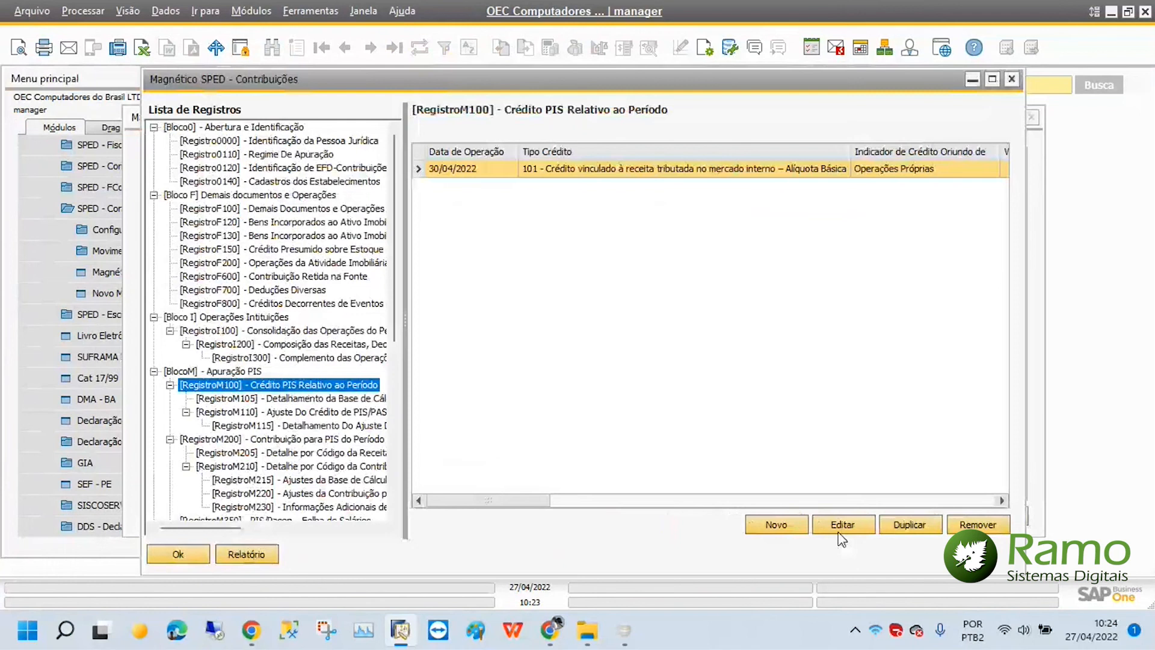
Step: Examine the PIS credit in RegistroM100 and the Aluguéis de prédios calculation base in RegistroM105, then close the registers
left_click(841, 525)
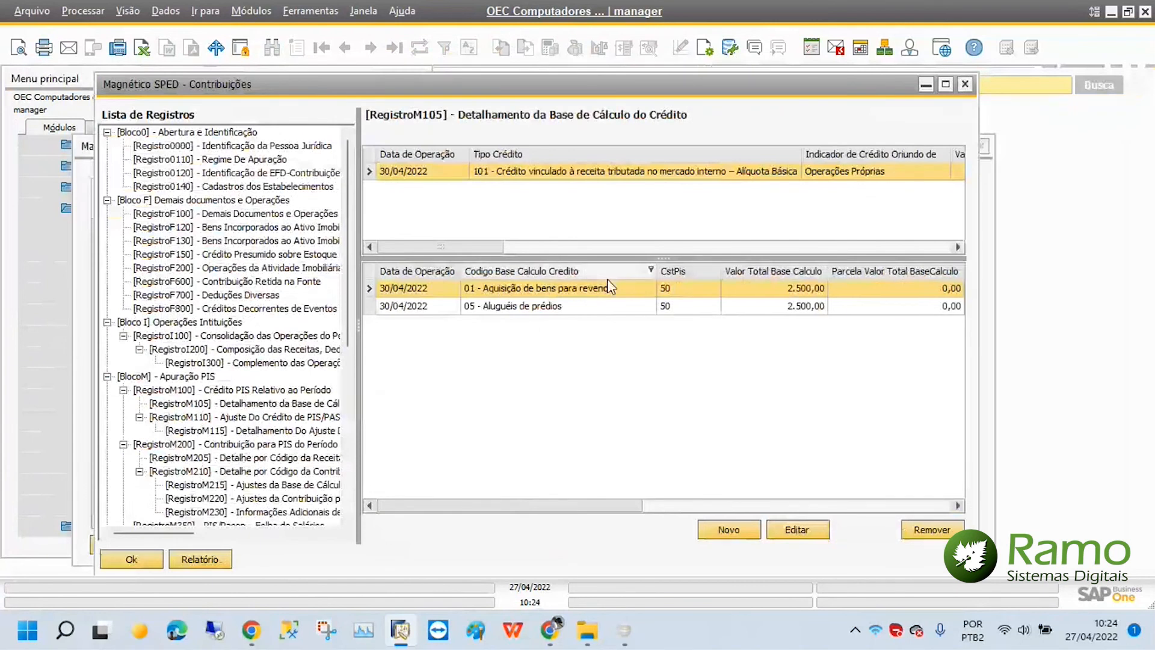
left_click(521, 308)
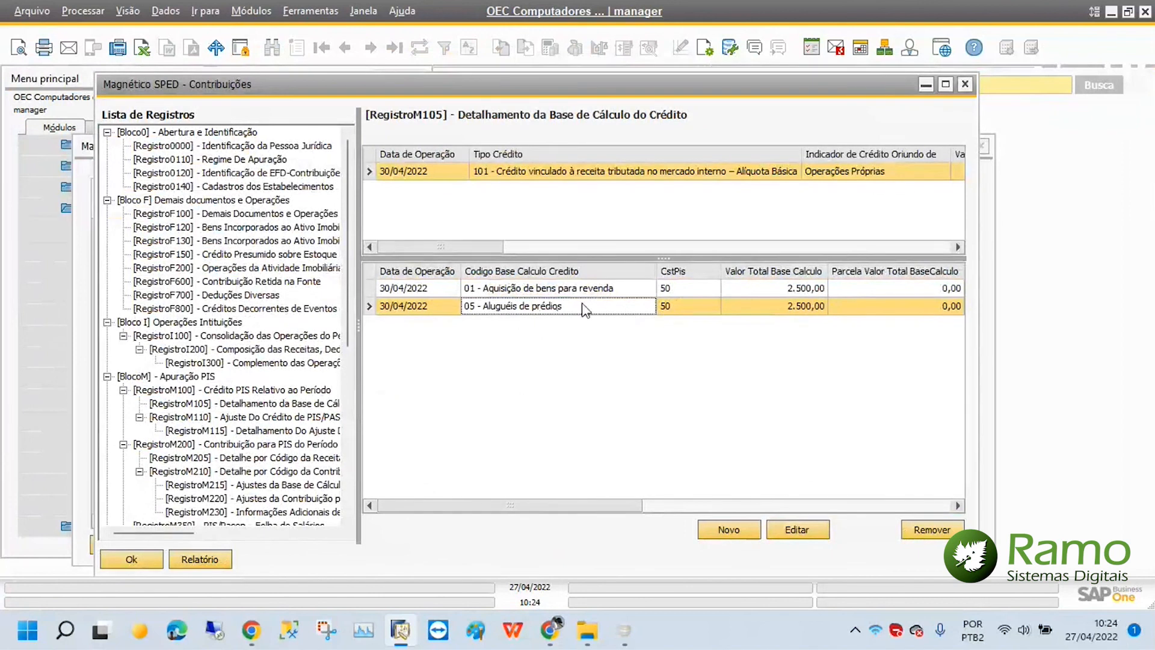
left_click(791, 308)
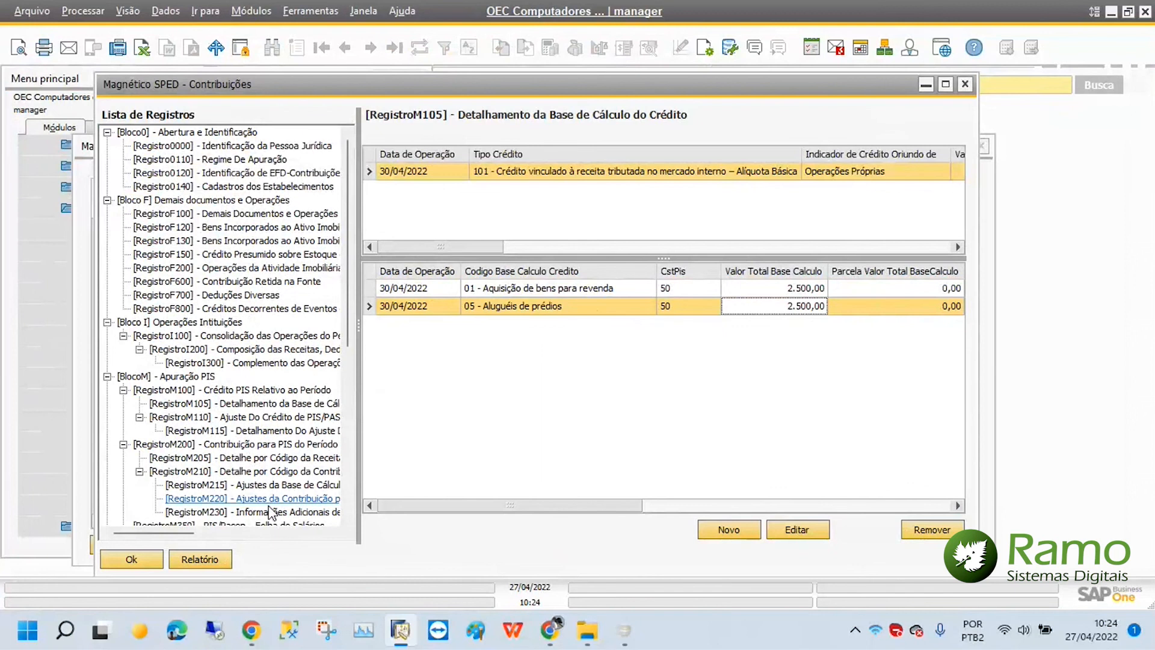
left_click(155, 559)
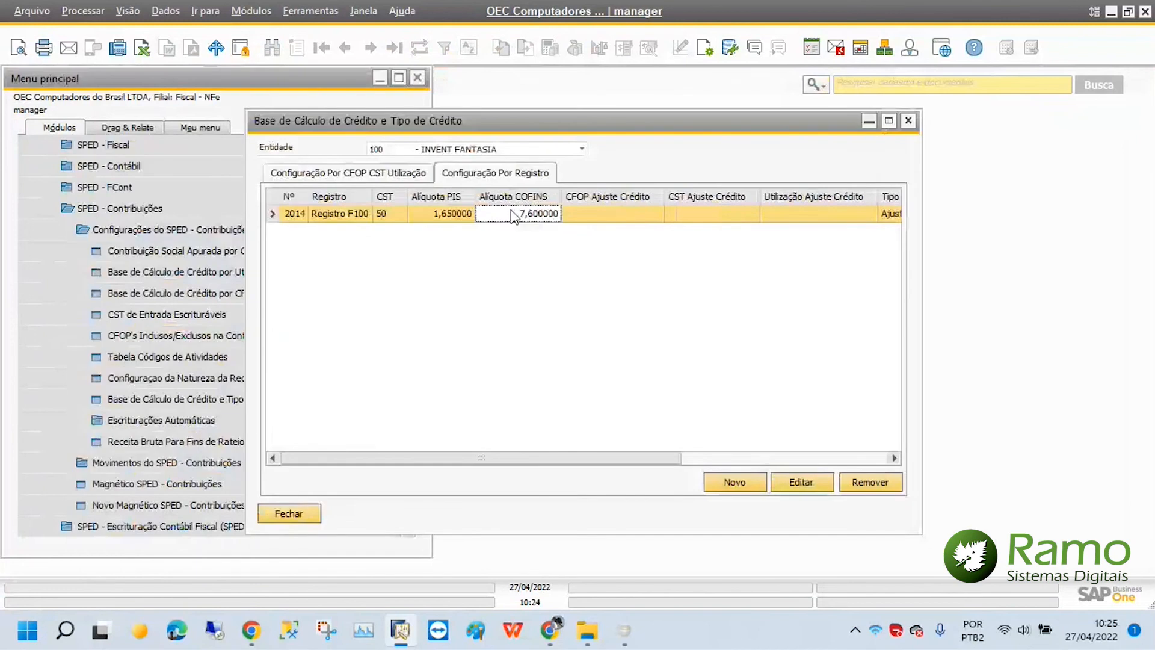
Step: Check the rates and credit types of the Registro F100 CST 50 configuration, then cancel it and close the credit base settings
double_click(512, 214)
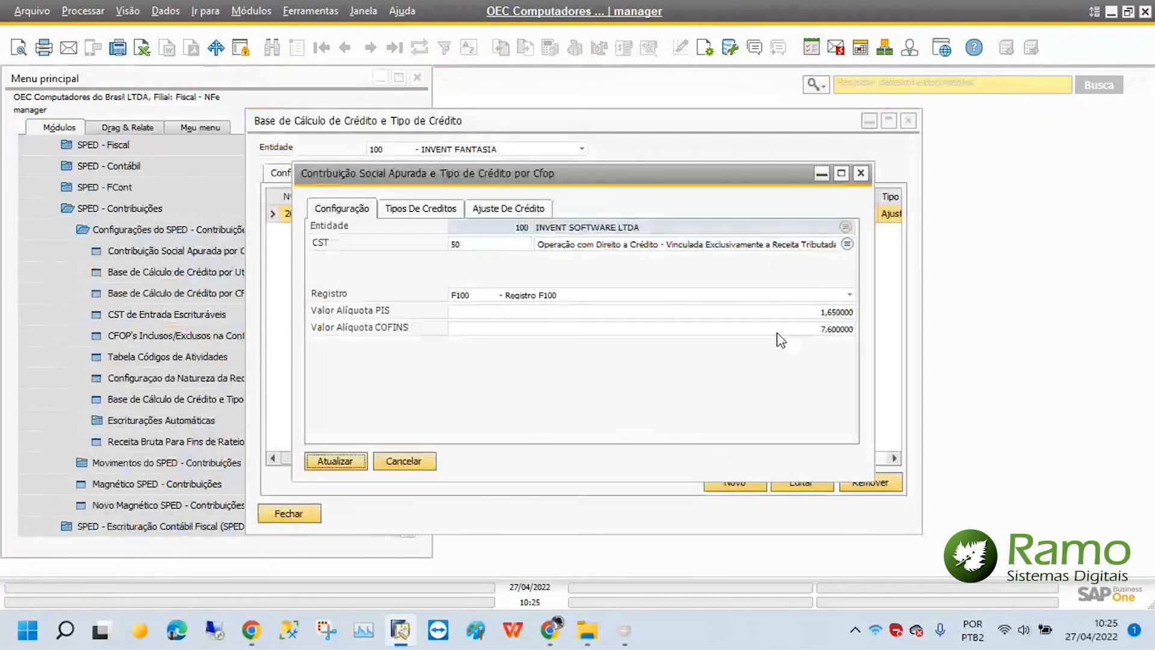
left_click(421, 208)
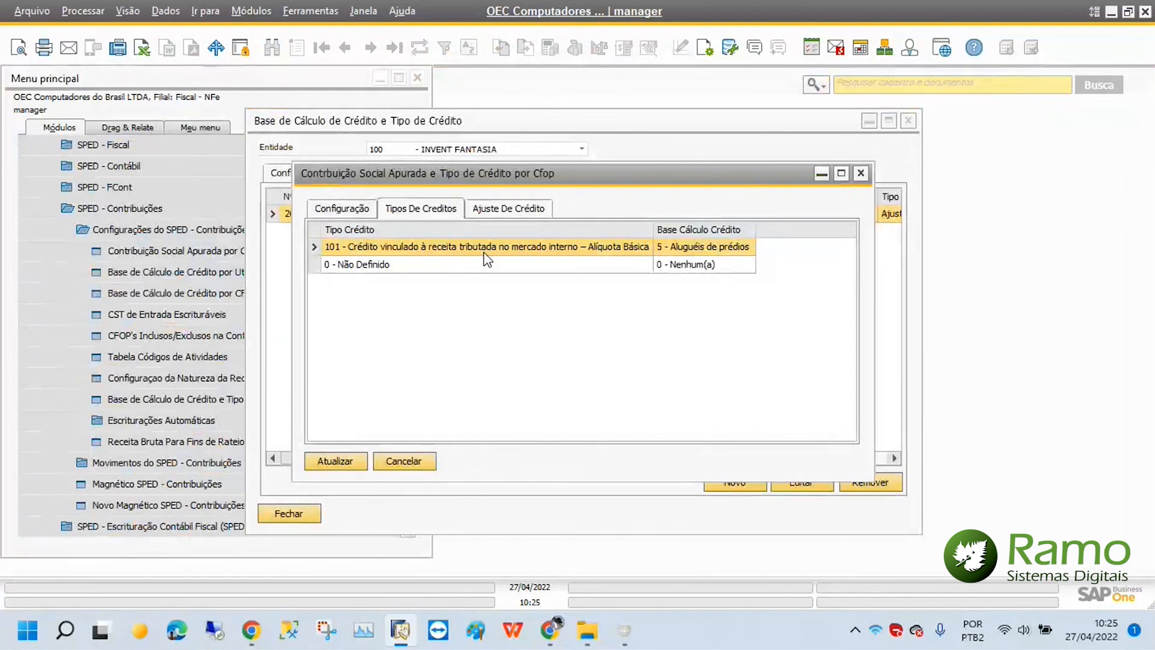
left_click(414, 464)
left_click(304, 511)
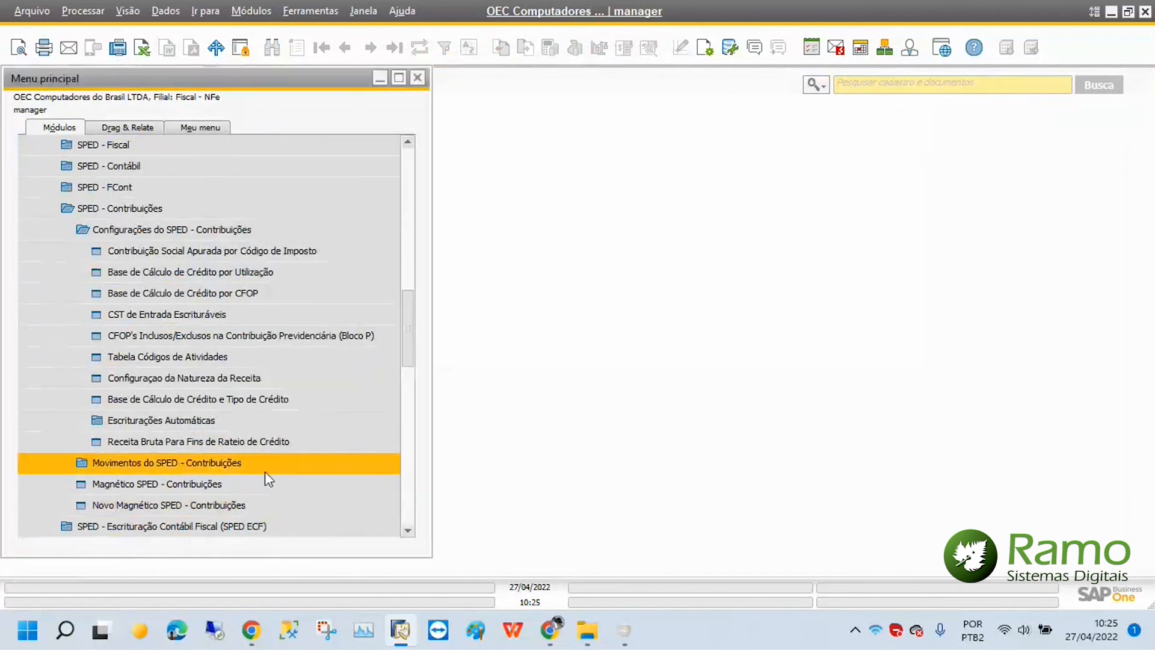
Step: Reopen the period's registers in Novo Magnético SPED - Contribuições and check the PIS credit in RegistroM100 and RegistroM105
left_click(259, 507)
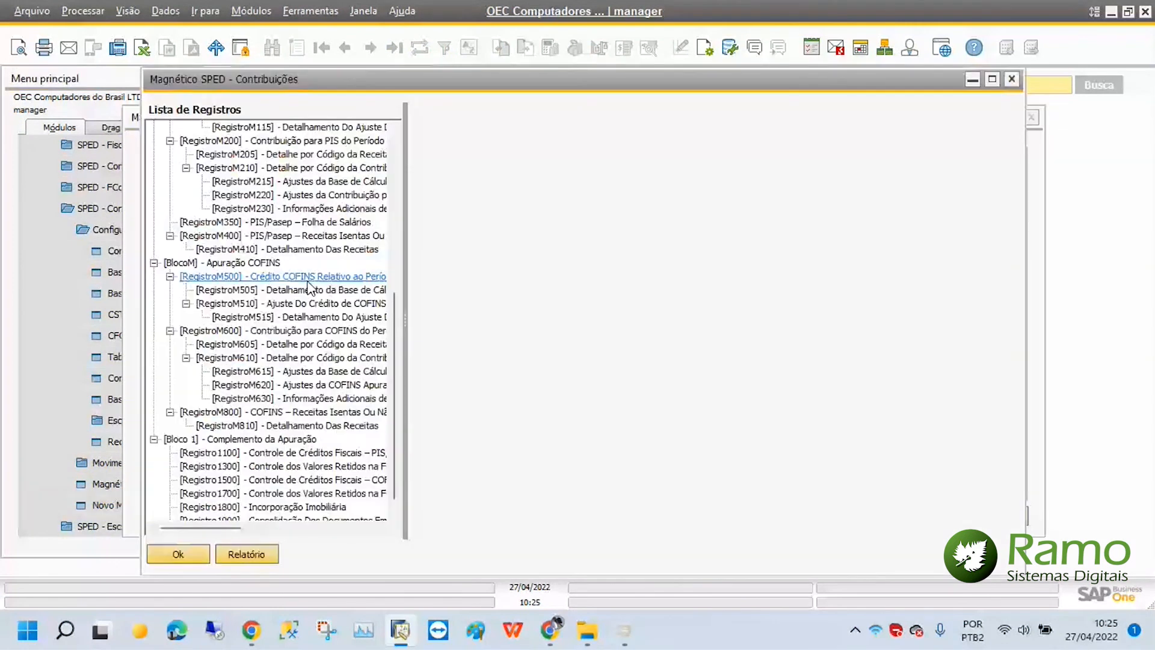
scroll(310, 286, "up", 1)
left_click(275, 129)
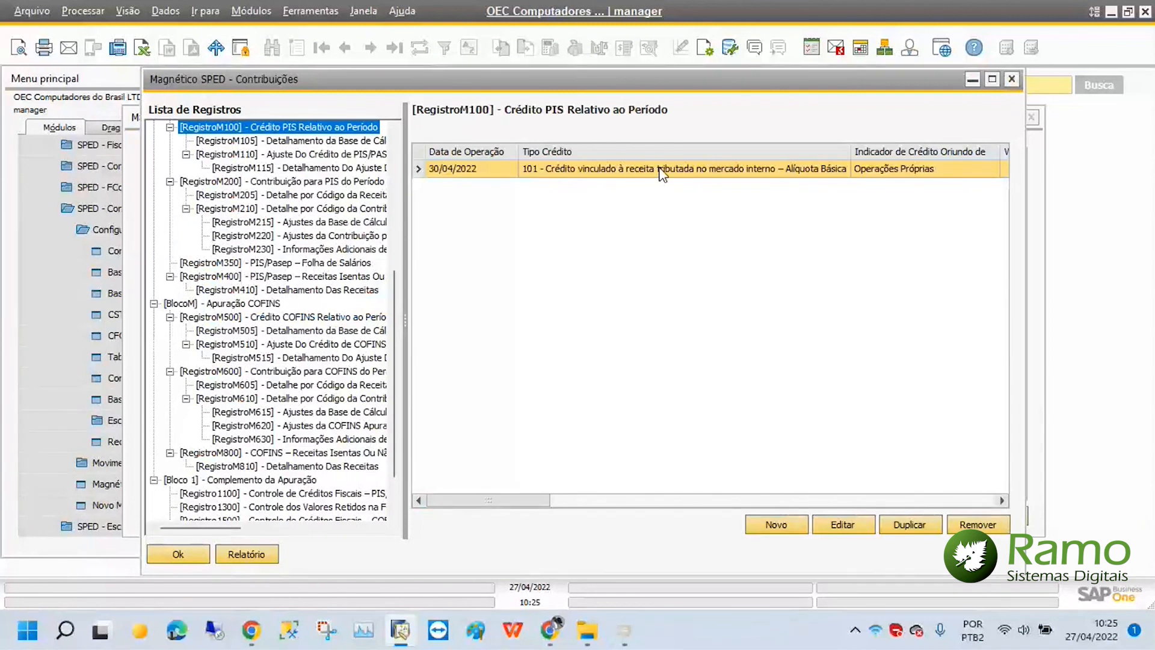
left_click(365, 140)
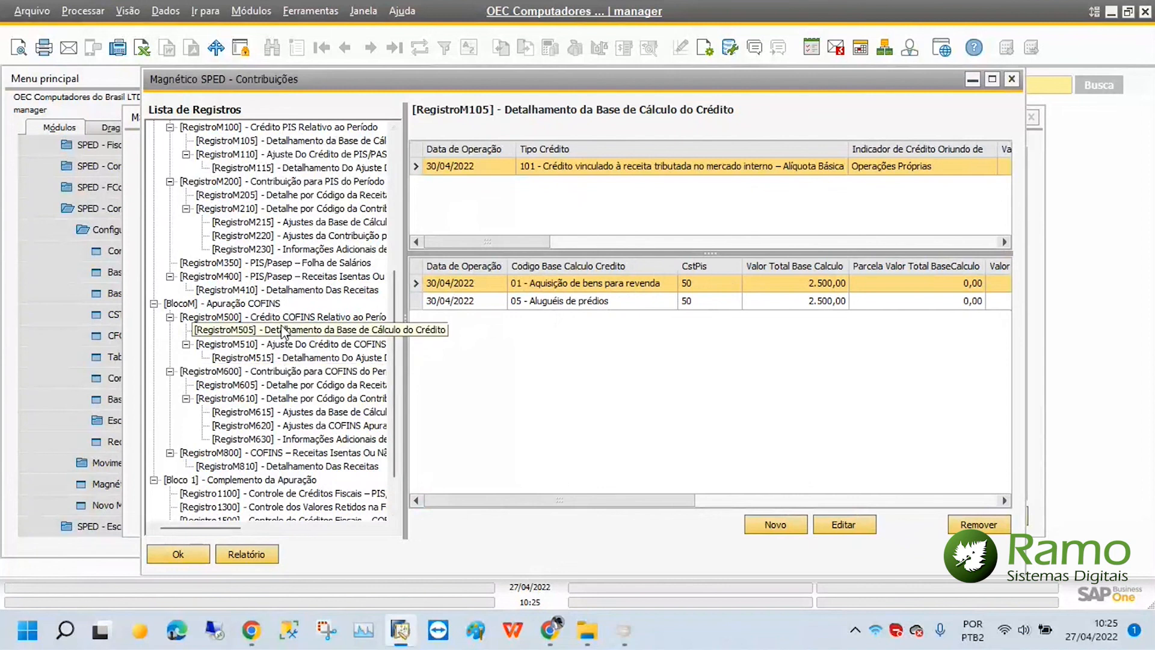
Step: Check the COFINS credit in RegistroM500 and its calculation base in RegistroM505, then close the registers and the period list
left_click(274, 320)
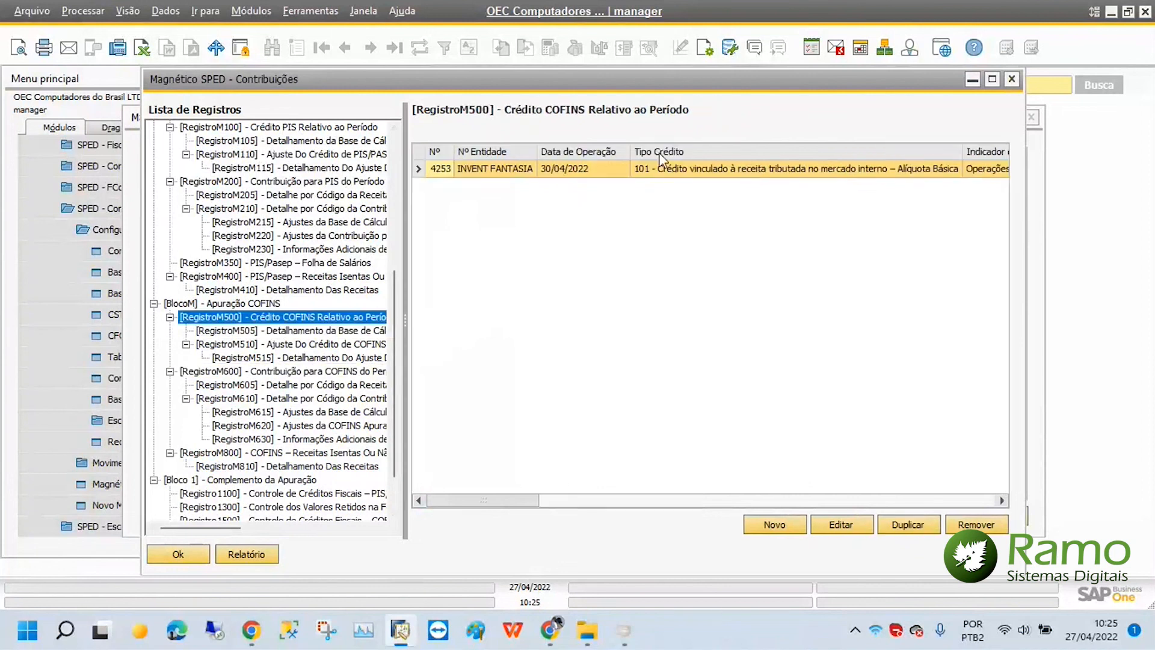
left_click(302, 330)
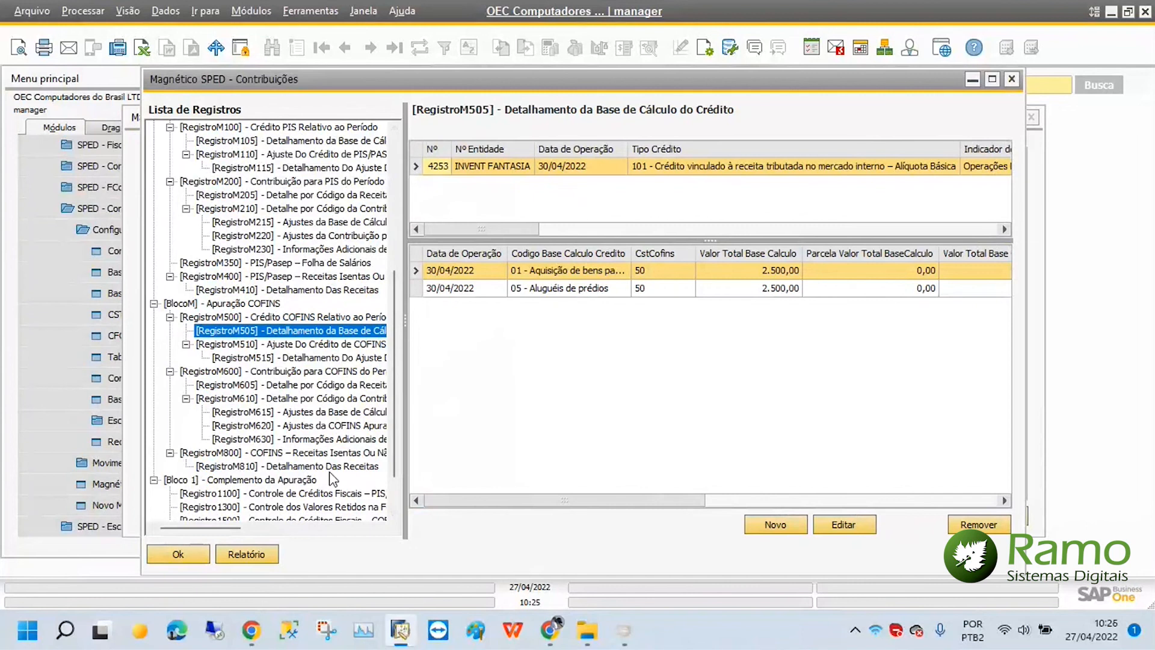
left_click(191, 557)
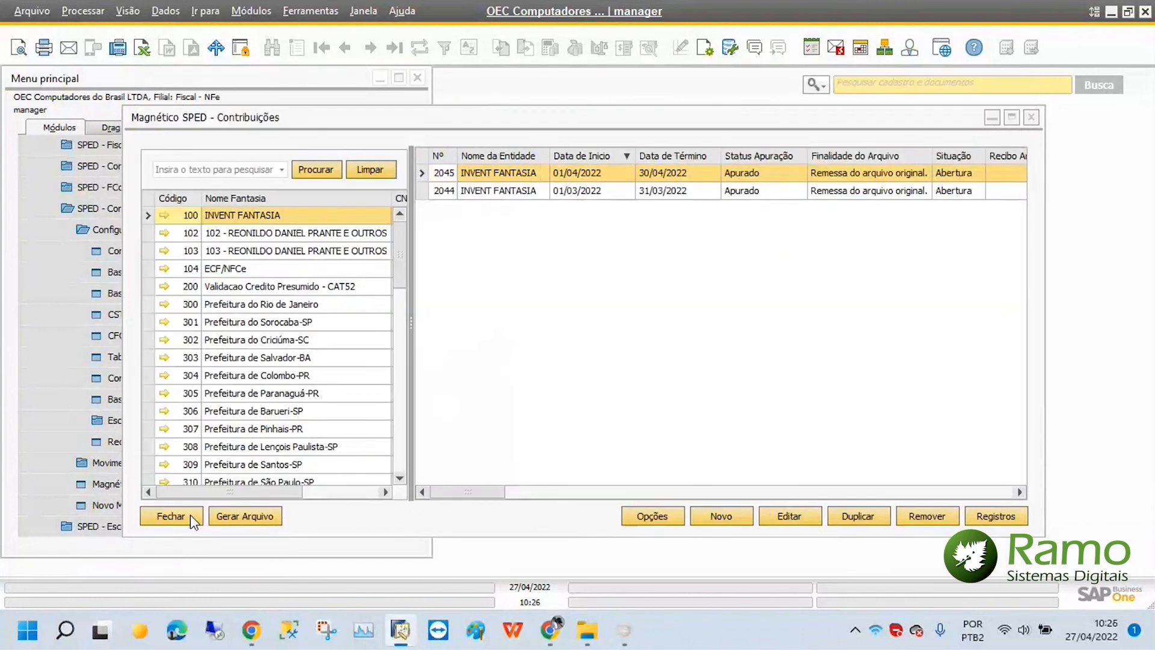
left_click(192, 518)
Step: Collapse the SPED and TaxPlus menus and show the last Dev.Nota Fiscal Entrada from Compras - C/P in a maximized window
left_click(163, 233)
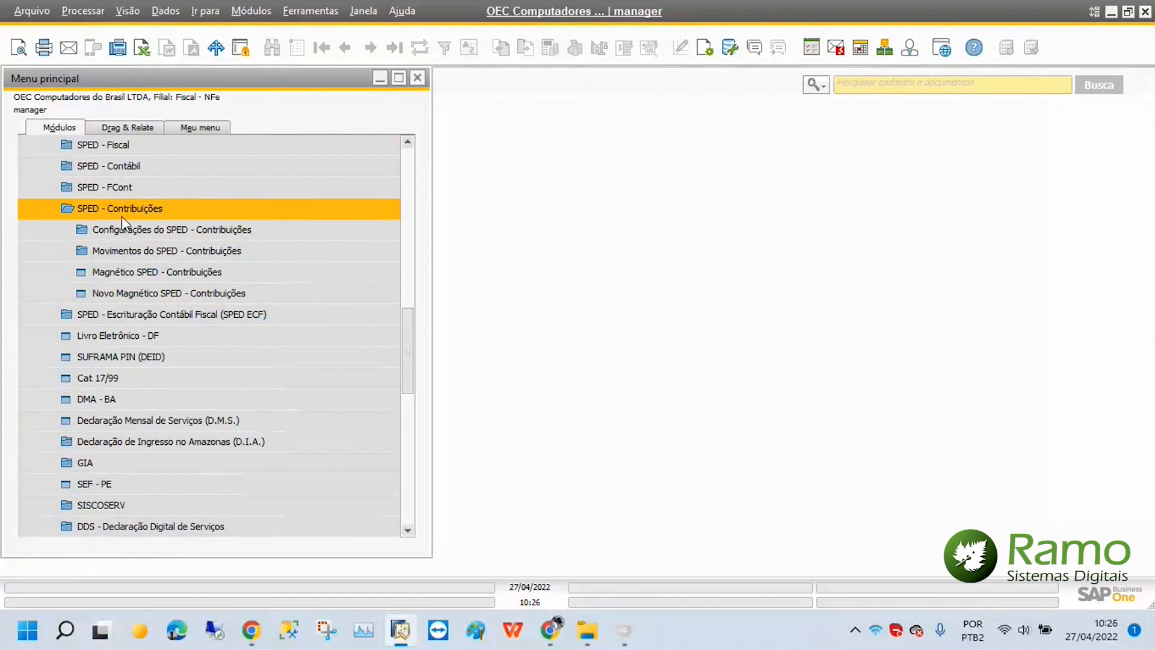
left_click(121, 215)
scroll(122, 215, "up", 4)
scroll(122, 215, "up", 3)
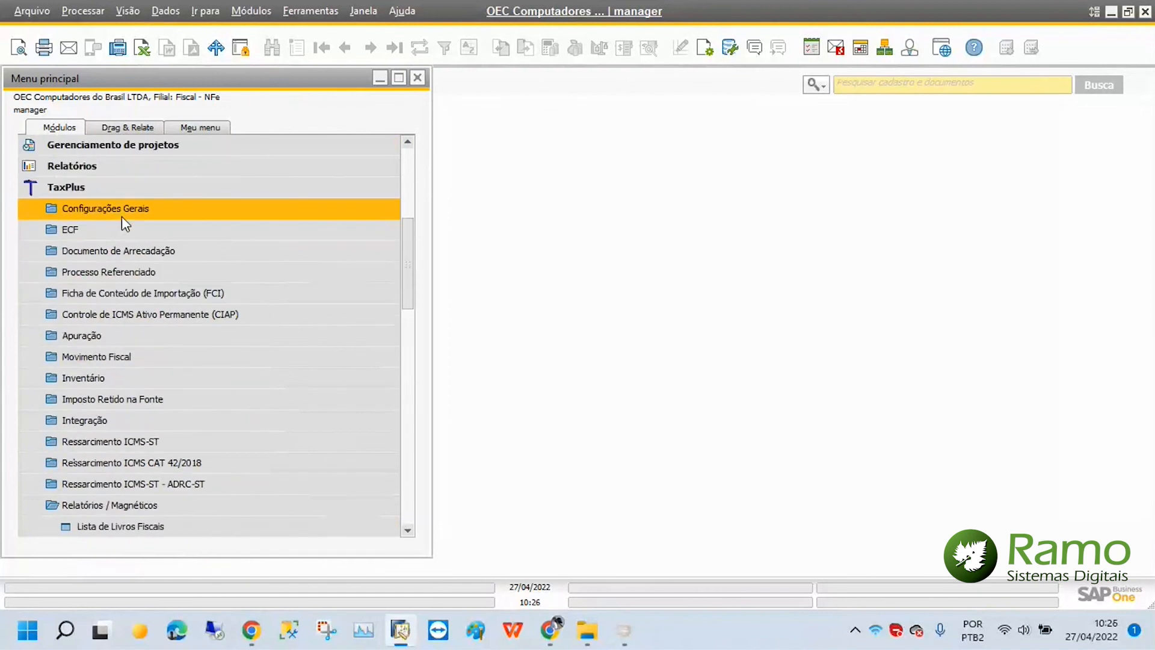
left_click(101, 192)
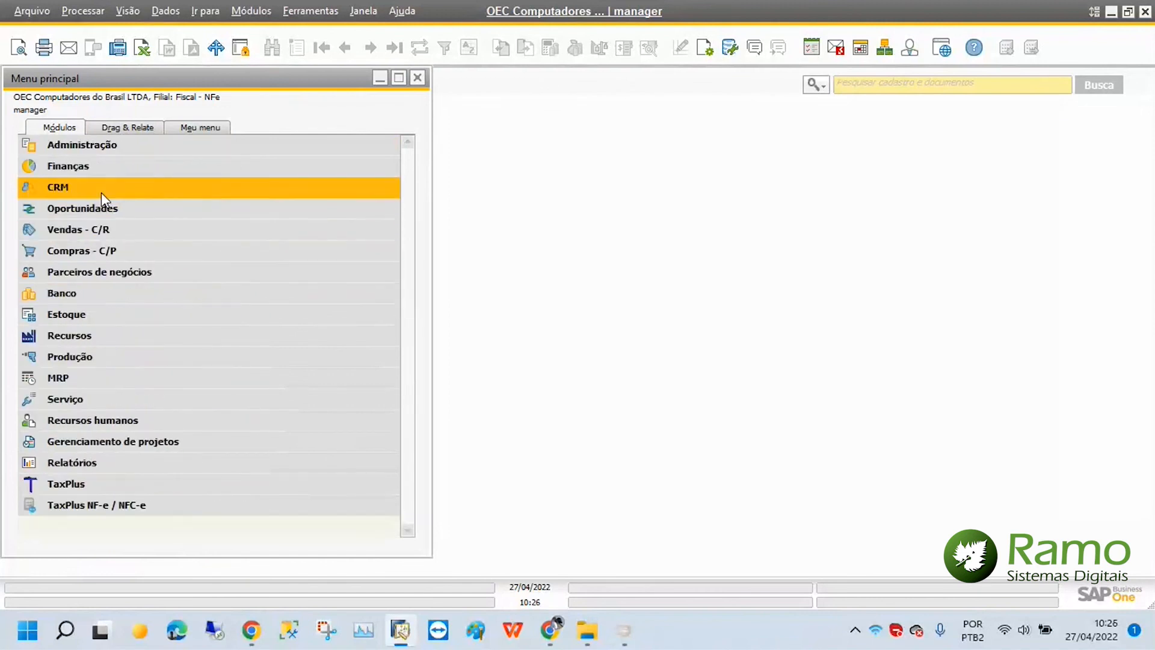
left_click(113, 250)
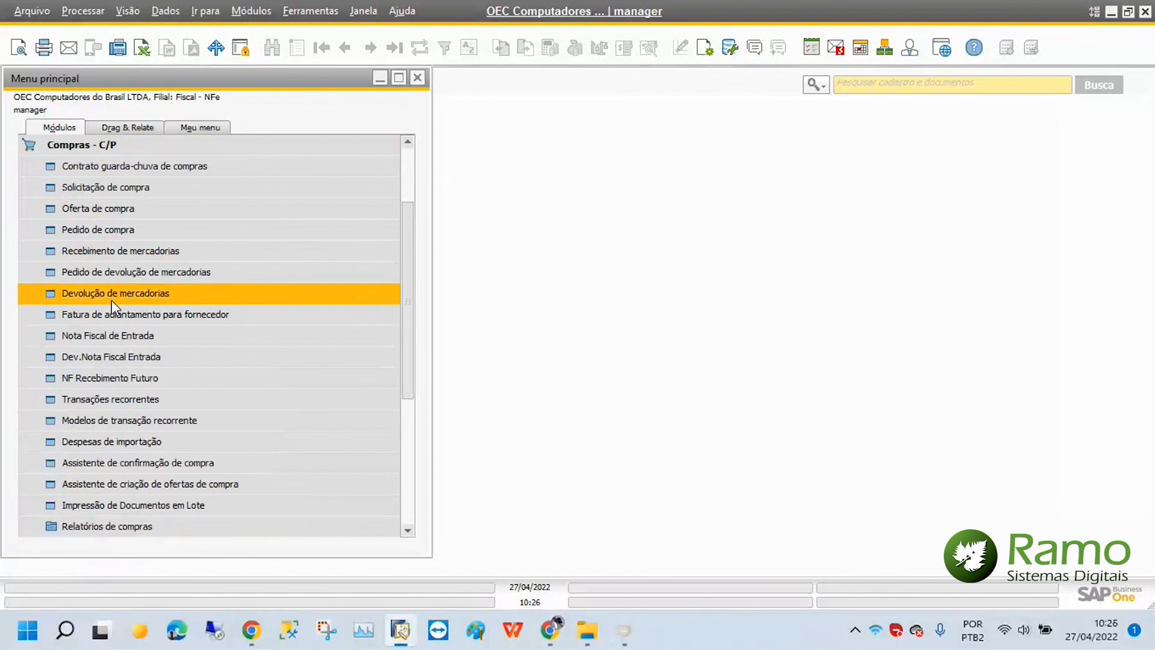
left_click(111, 356)
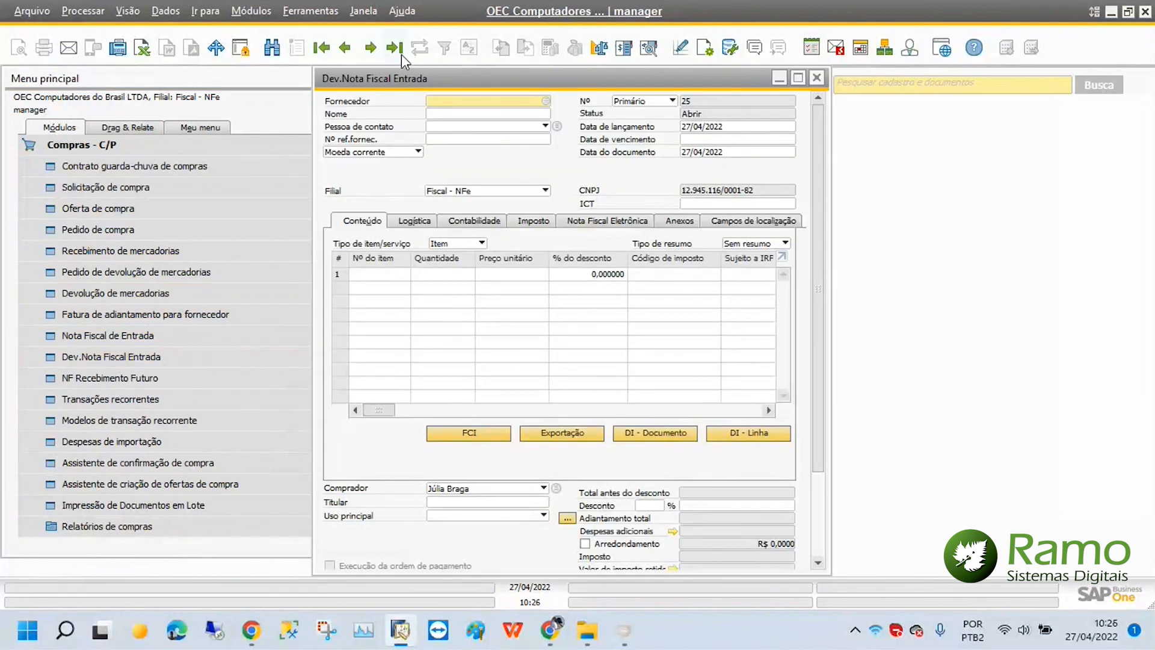
left_click(397, 50)
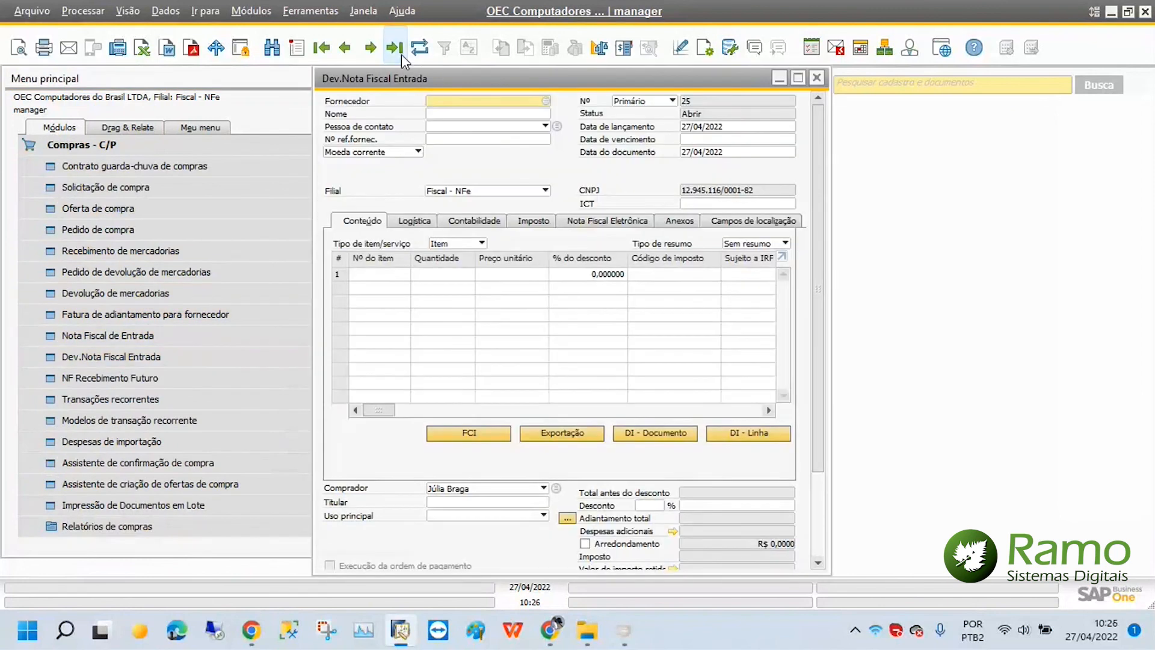
left_click(797, 81)
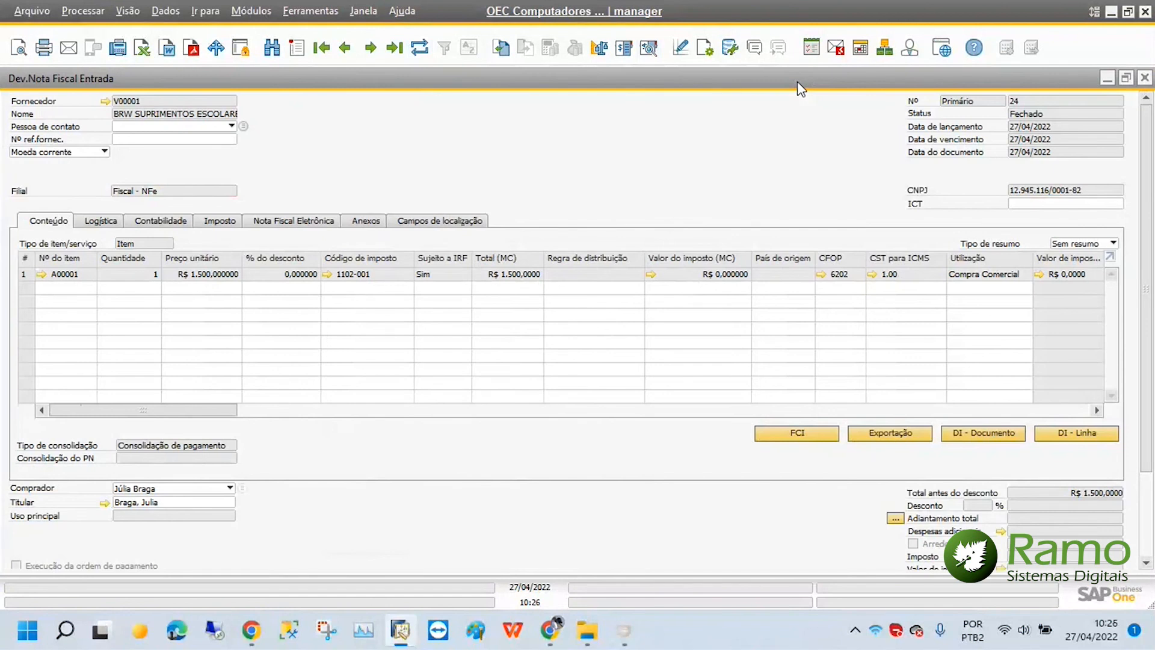
Step: Open the Nota Fiscal de Entrada on which the purchase return is based, check its tax details, and close it
left_click(502, 49)
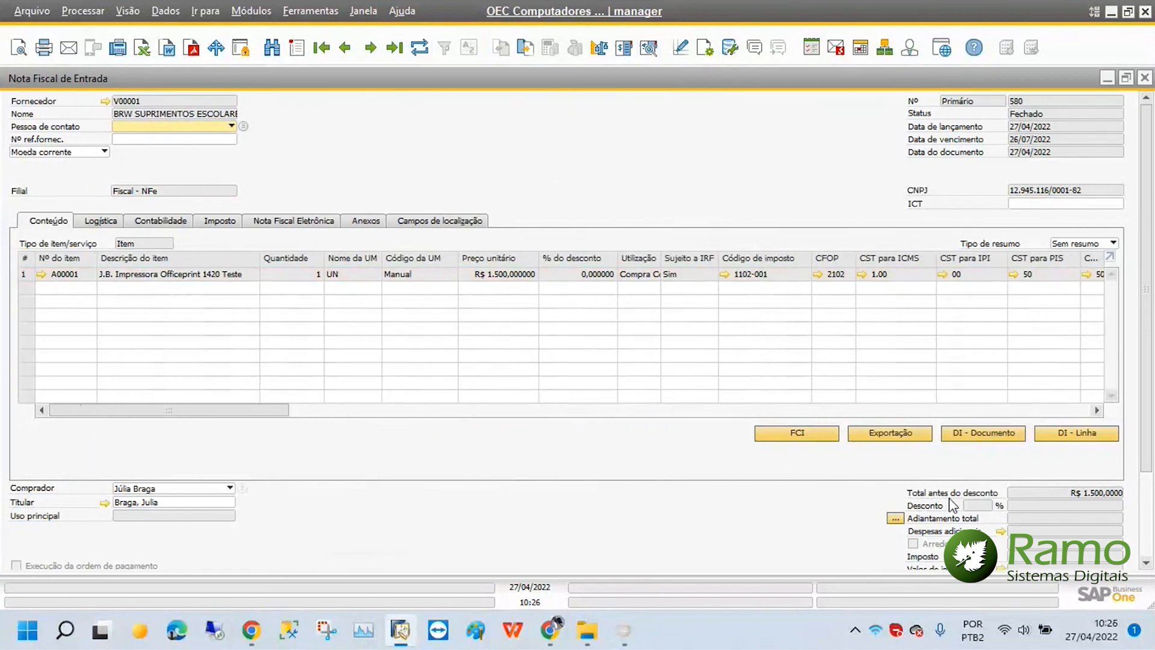
left_click(212, 225)
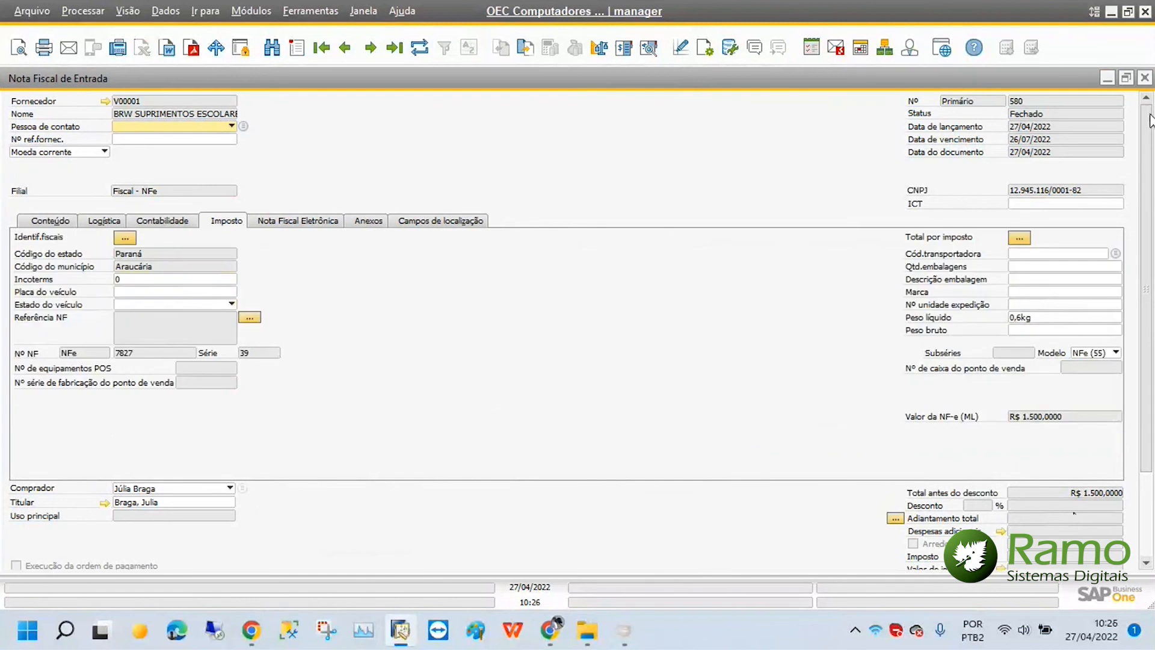
left_click(1145, 78)
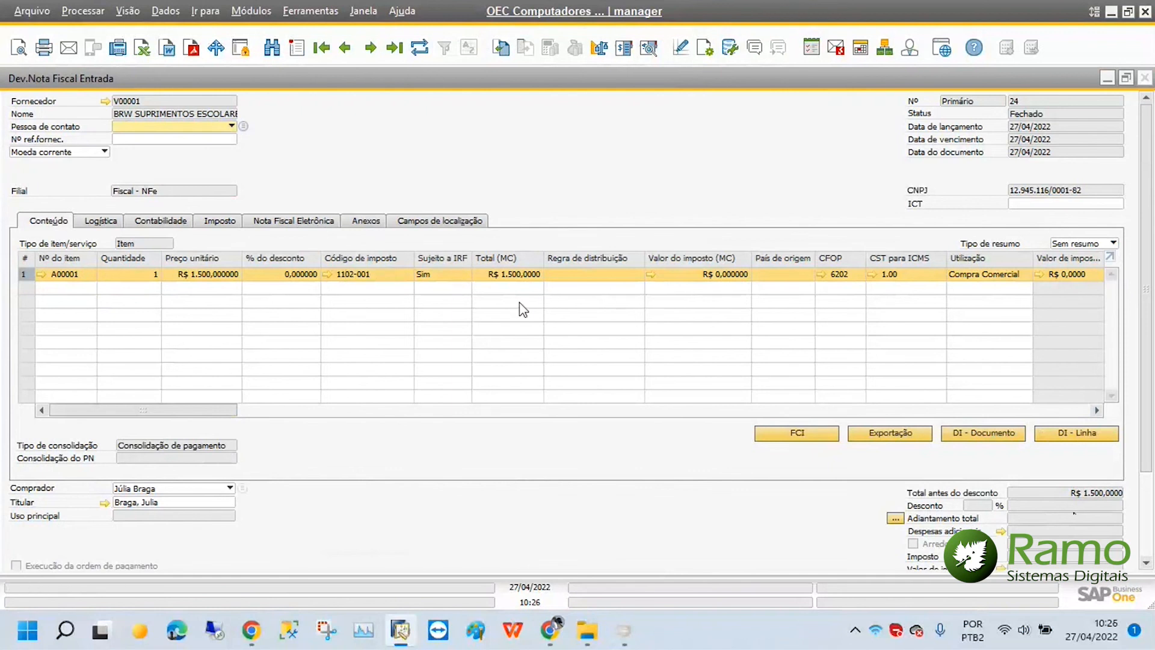
Step: Check the CFOP and the PIS and COFINS CST codes on the return's item line, then close the return
left_click_drag(200, 411, 287, 423)
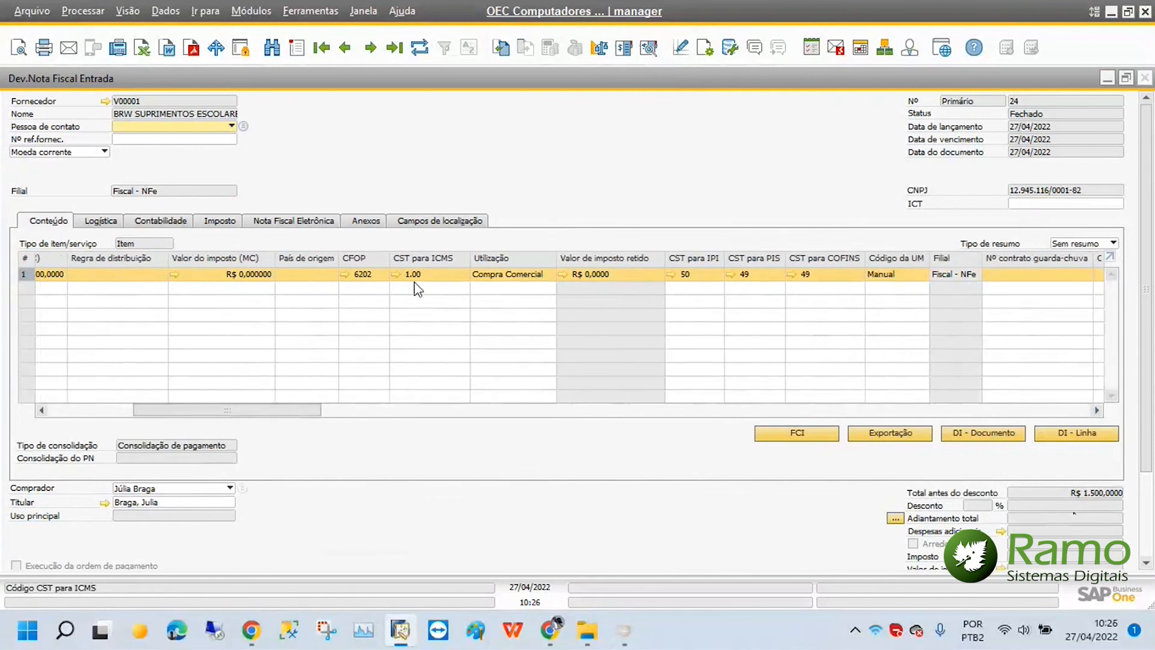
left_click(367, 275)
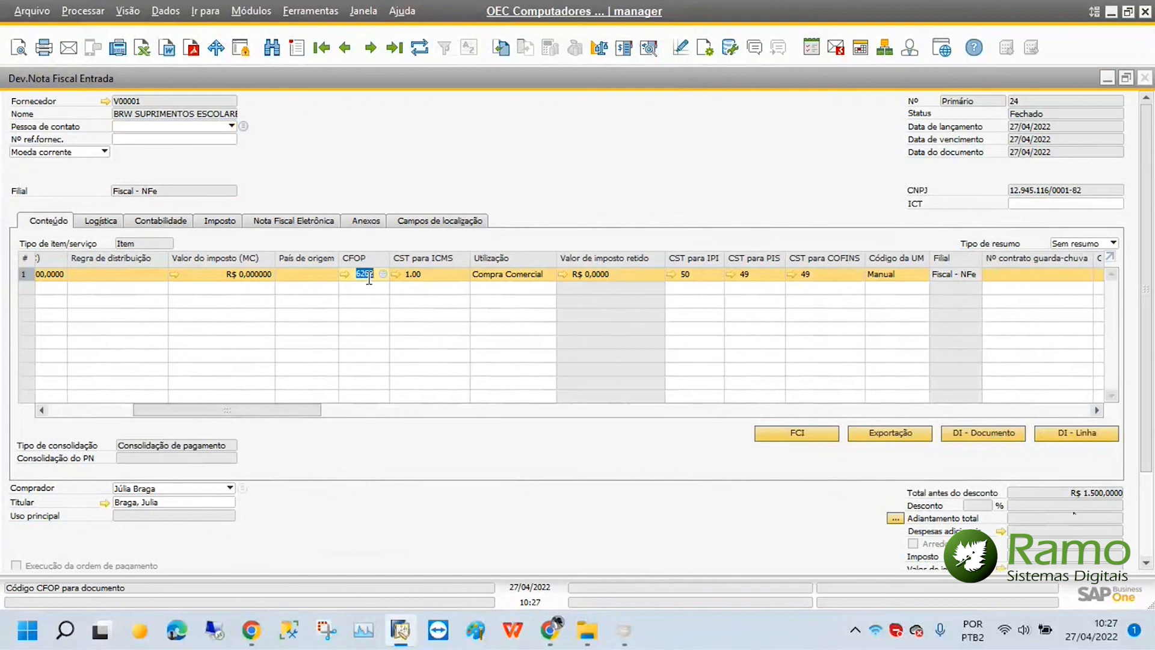
left_click(755, 274)
left_click(823, 275)
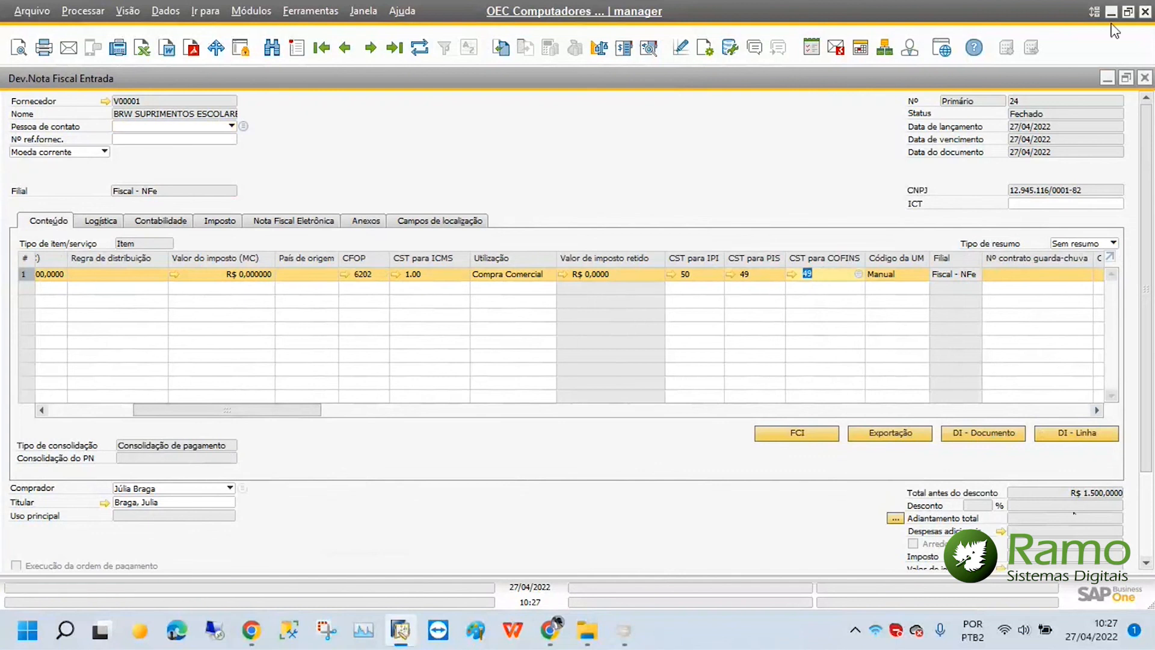
left_click(1145, 77)
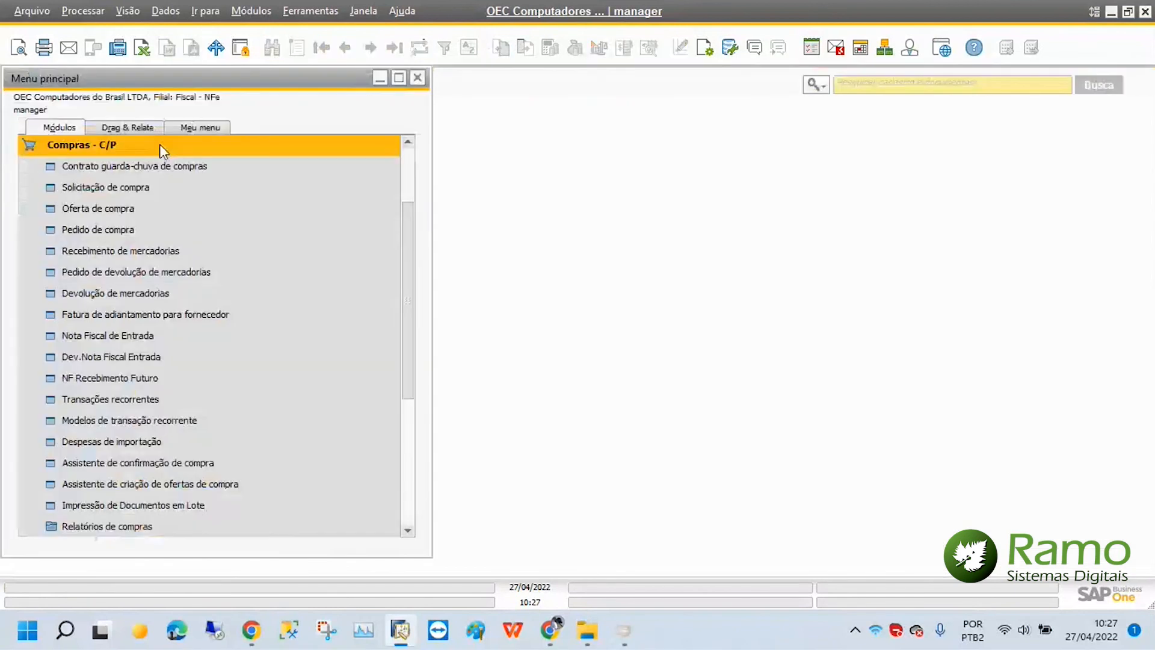
Step: Open the CFOP 2102 CST 50 configuration for editing in Base de Cálculo de Crédito e Tipo de Crédito
left_click(160, 143)
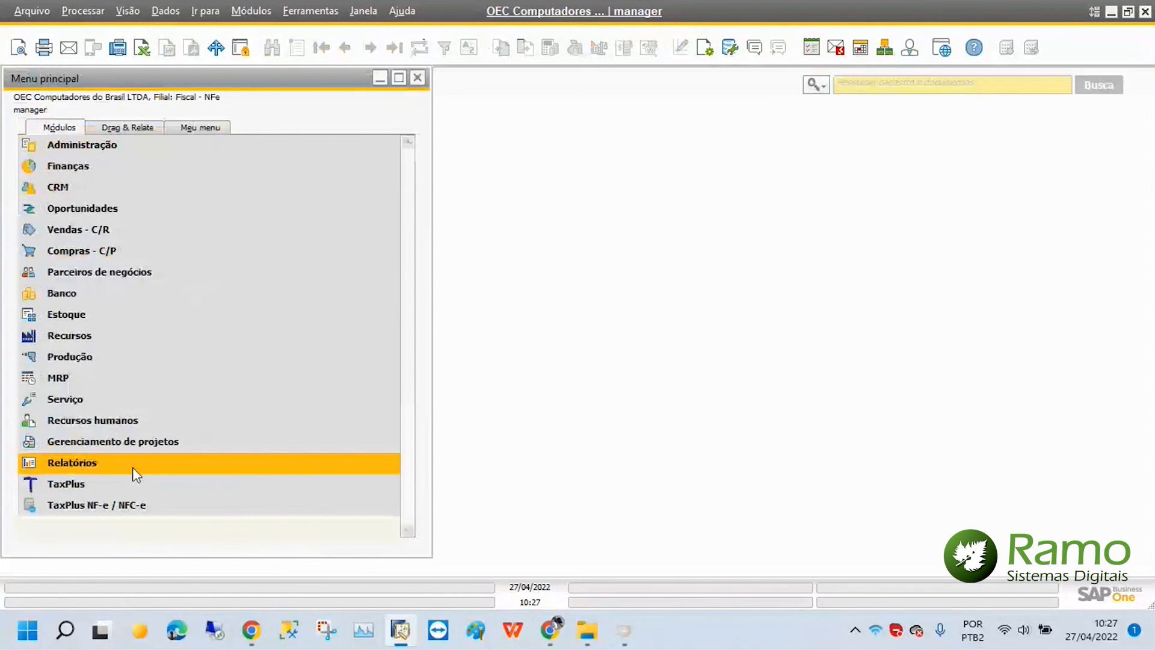
left_click(133, 481)
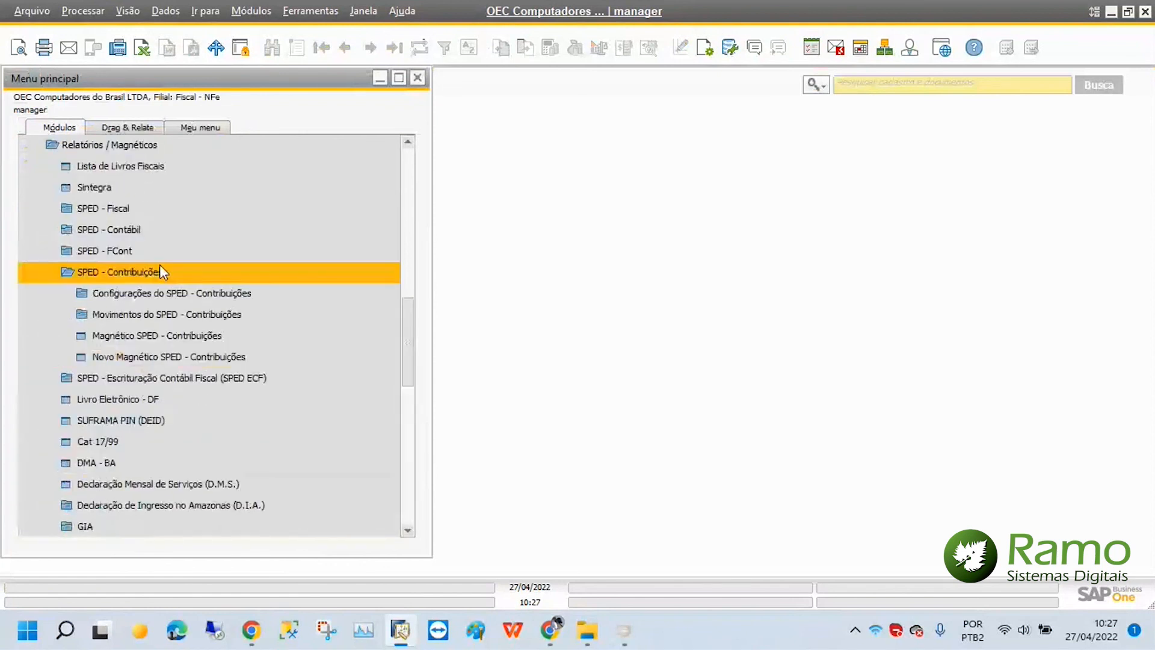
left_click(171, 293)
left_click(190, 468)
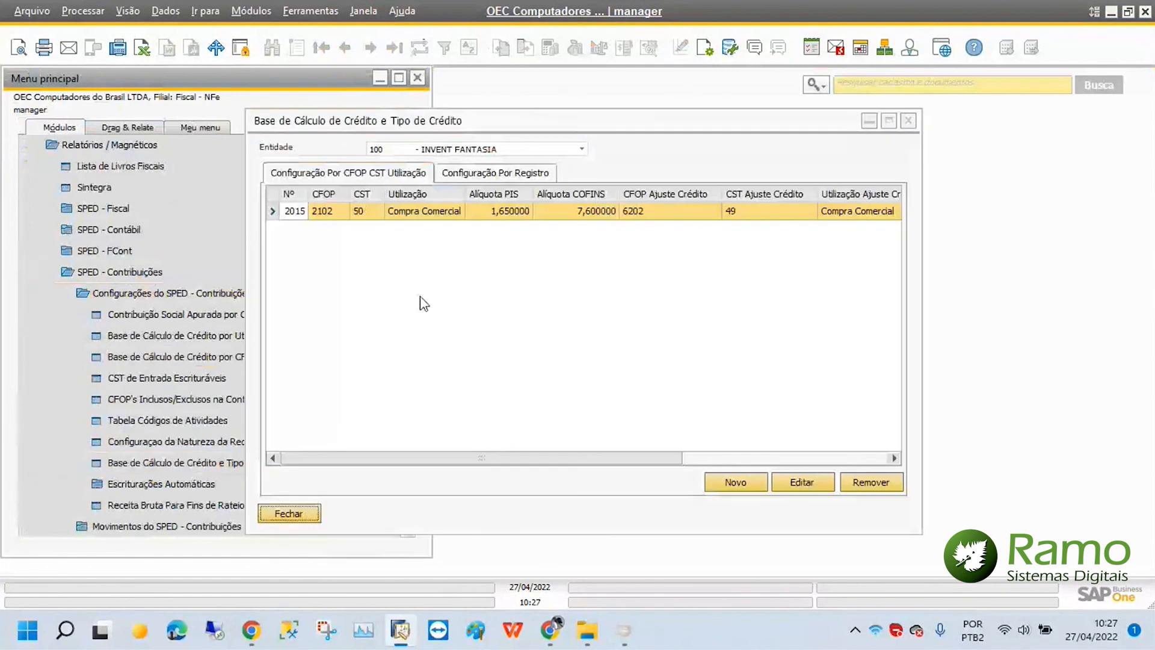
left_click(793, 483)
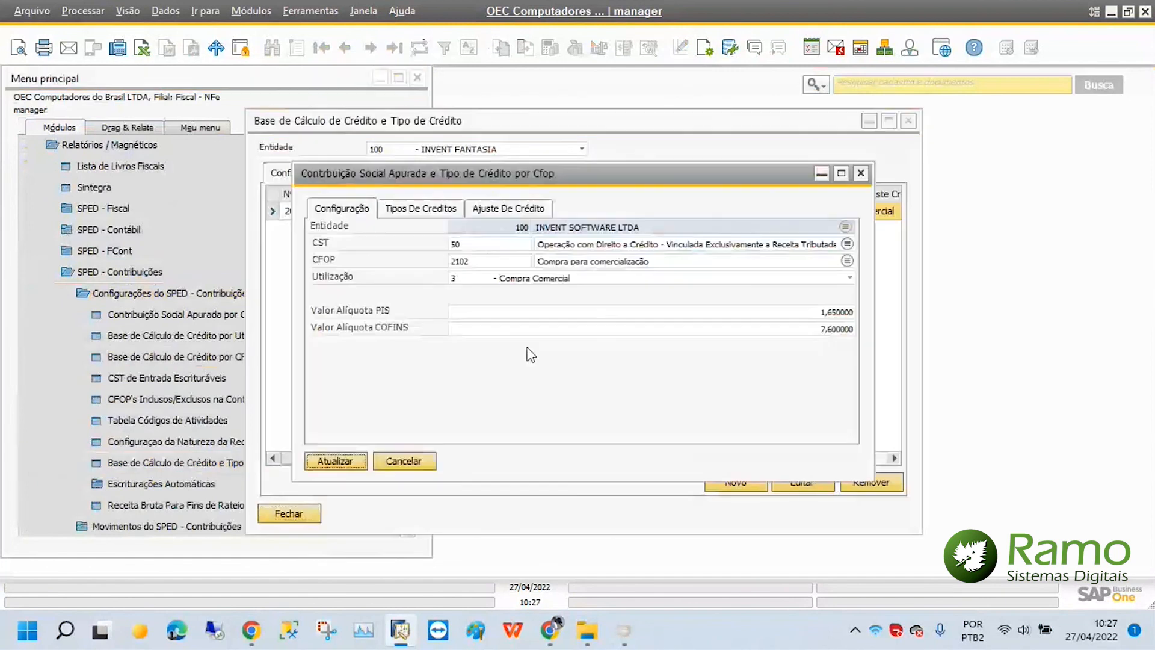
Step: Compare the purchase configuration with its credit adjustment settings, checking the CFOP and CST used for returns
left_click(495, 211)
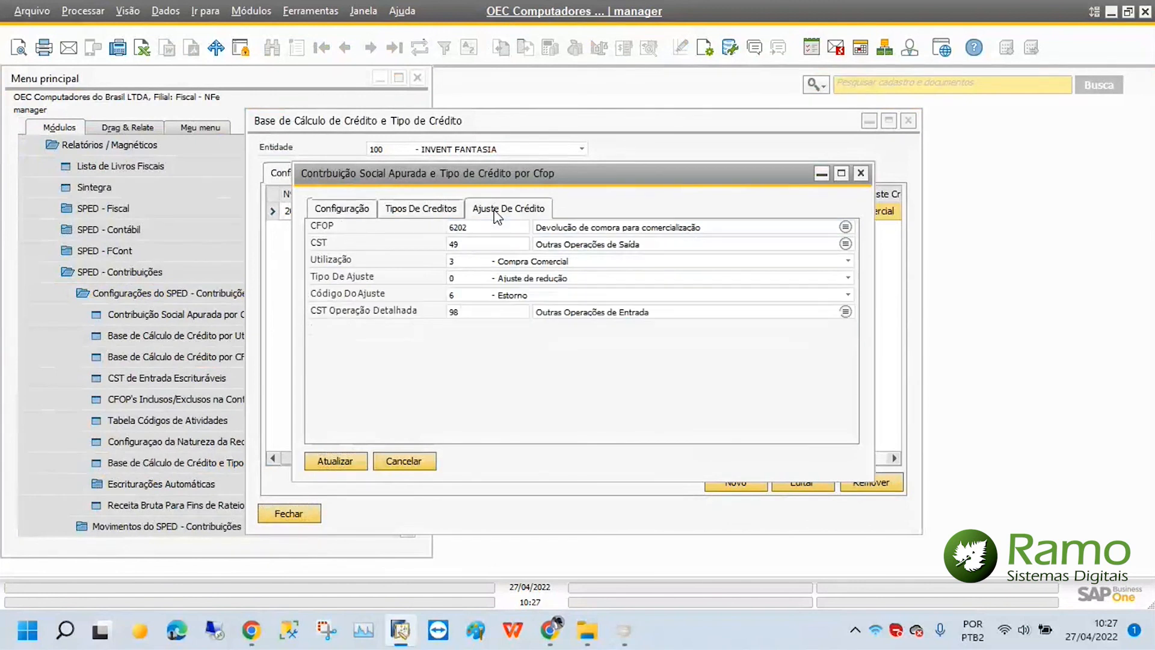
left_click(340, 211)
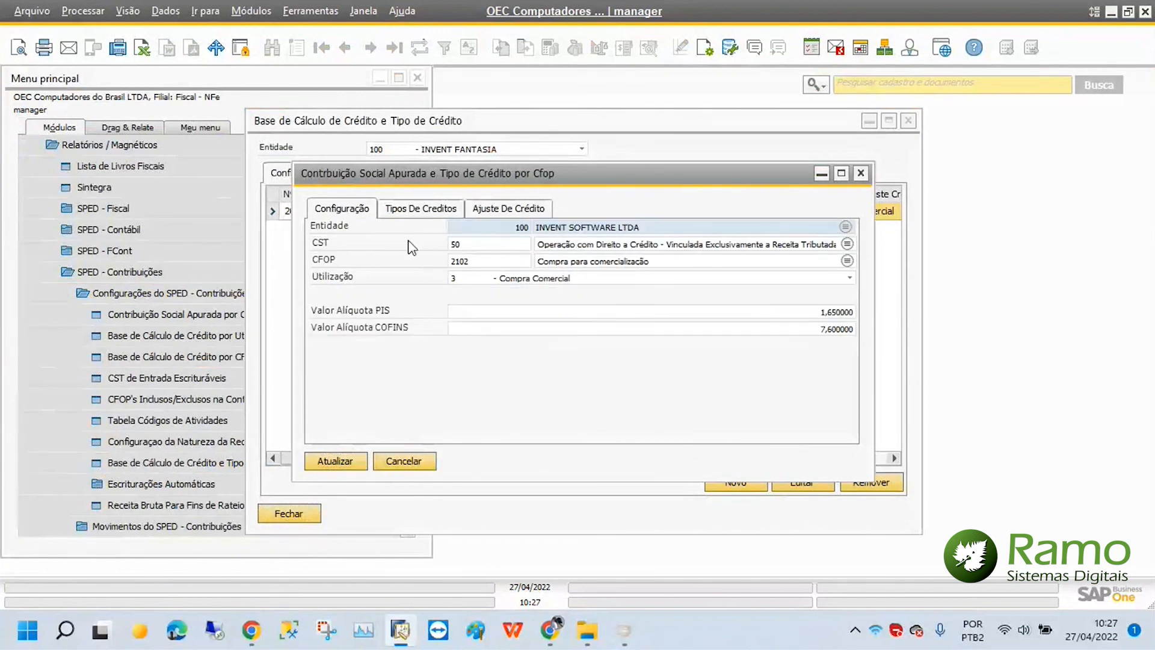
left_click(494, 211)
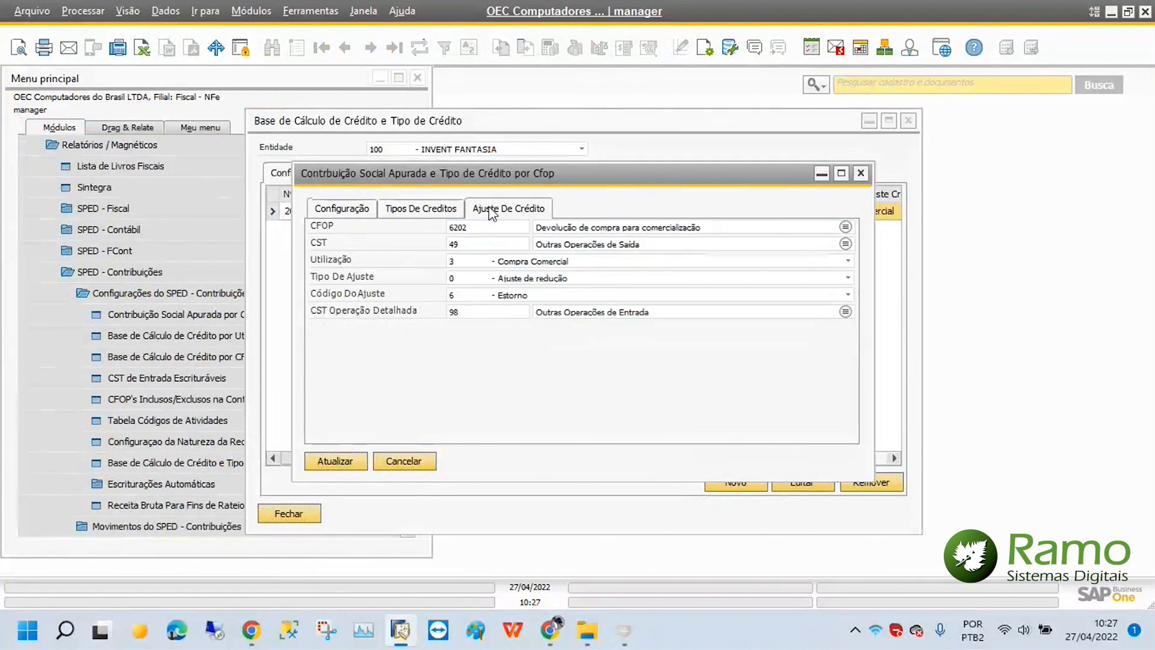
left_click_drag(475, 226, 427, 237)
left_click(472, 243)
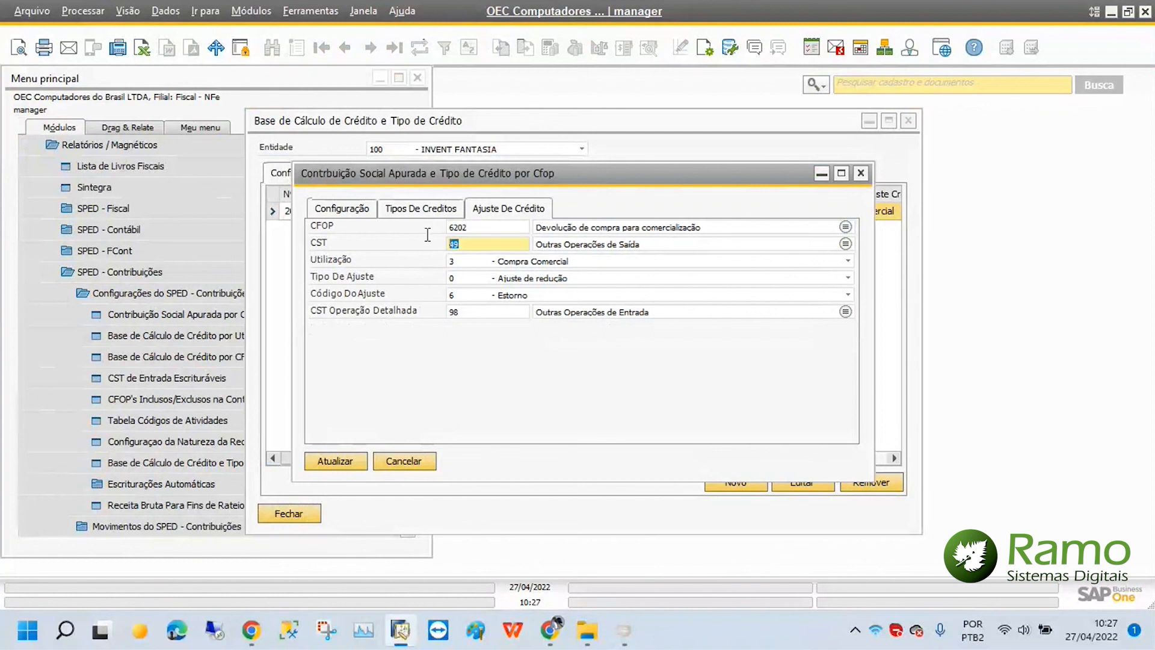
Step: Check the adjustment's Utilização, Tipo De Ajuste and Código Do Ajuste, then update the configuration and close the credit base settings
left_click(547, 262)
left_click(546, 263)
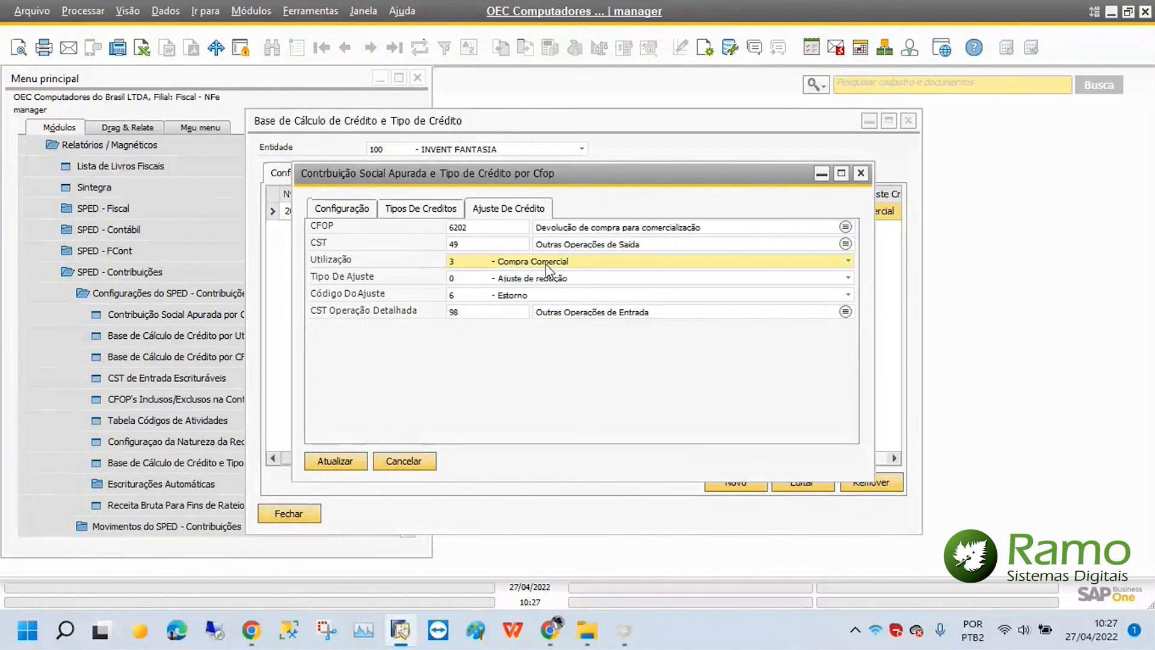
left_click(493, 281)
left_click(493, 281)
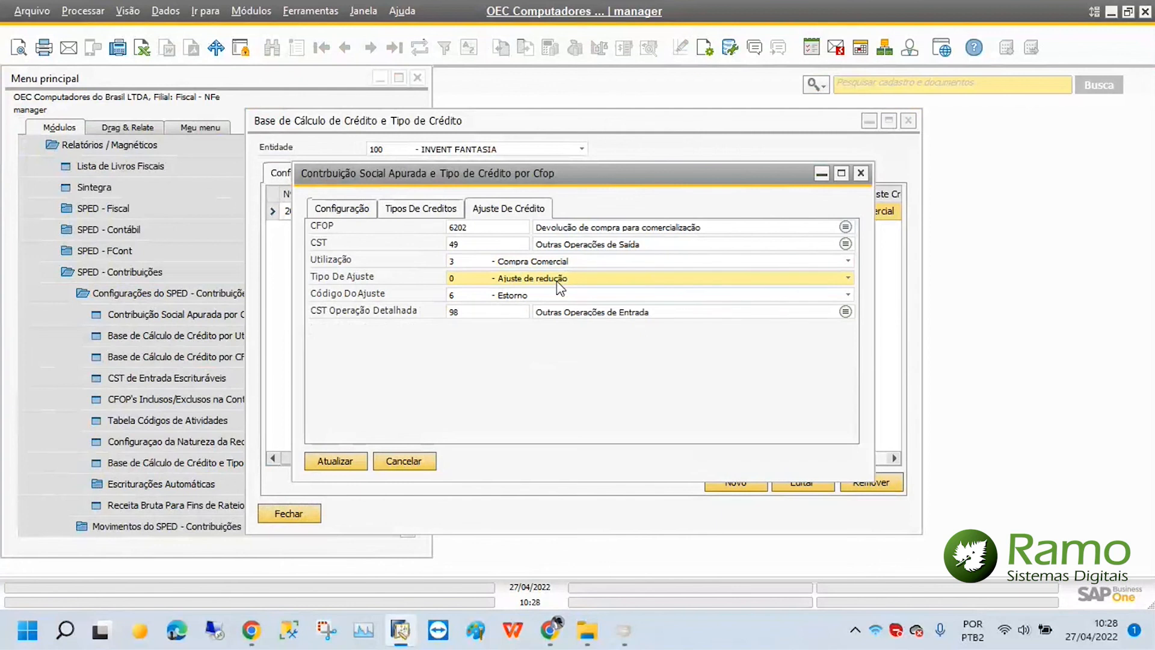
left_click(483, 295)
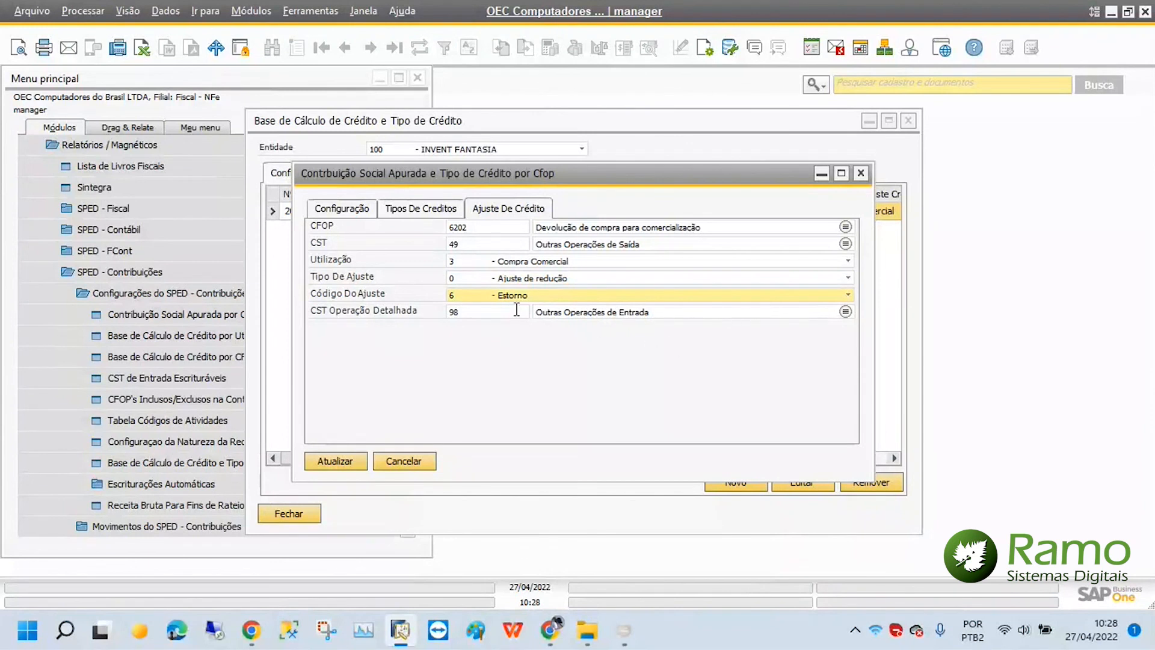
left_click(337, 461)
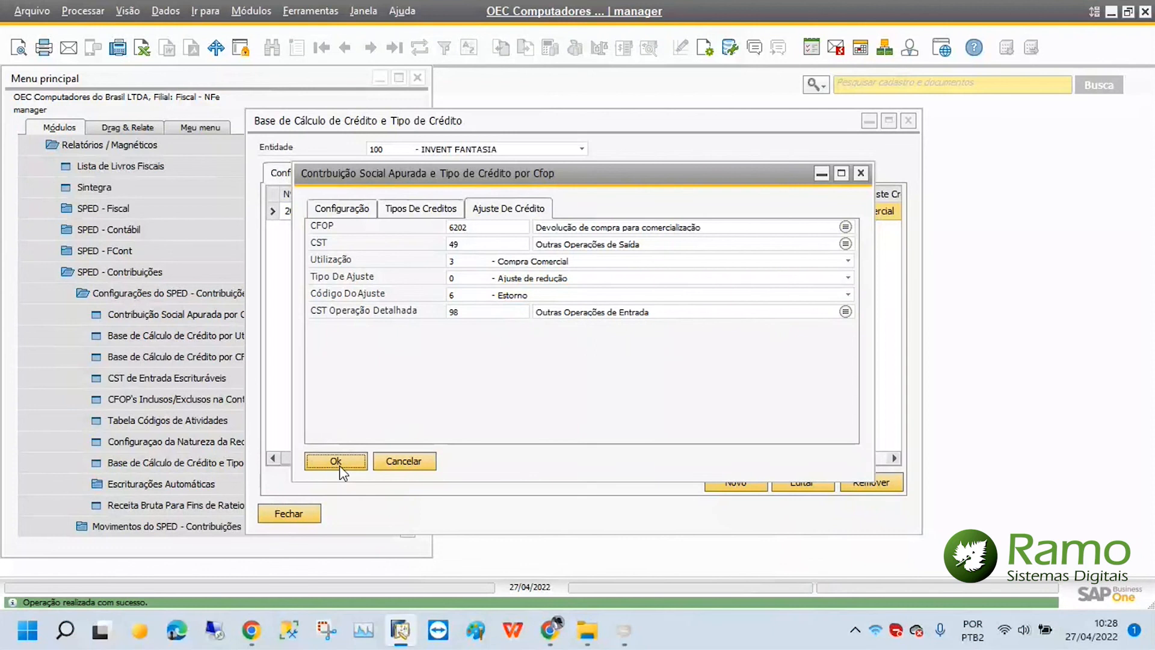
left_click(340, 470)
left_click(285, 512)
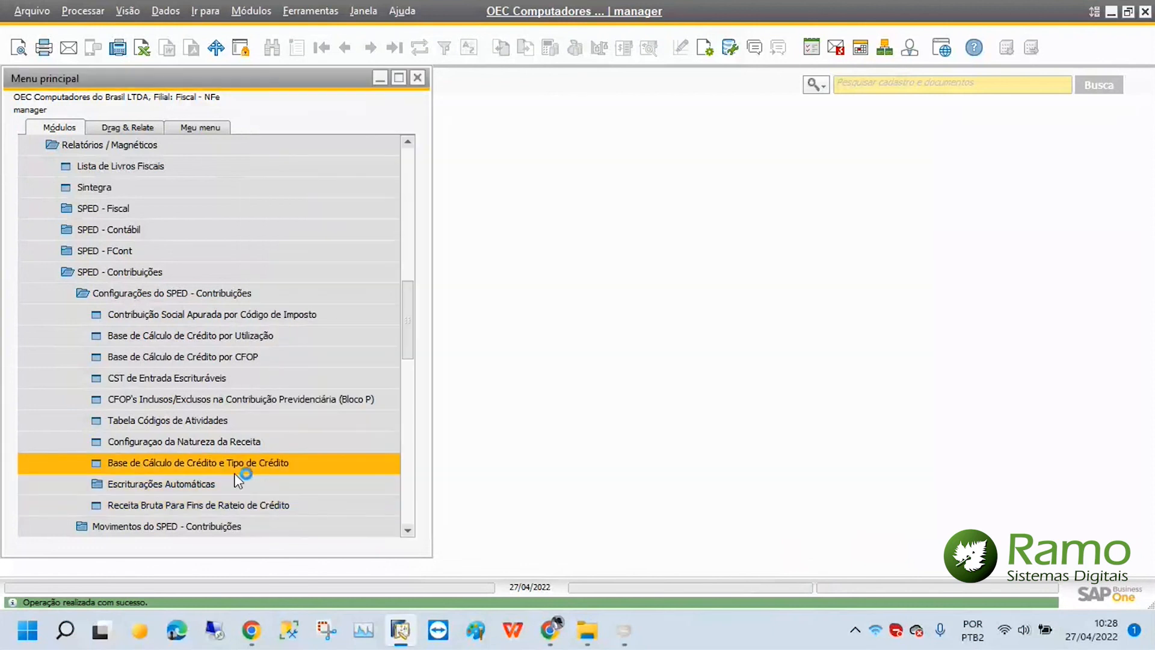
Step: Reopen the period's SPED - Contribuições registers and check the PIS credit adjustment details in RegistroM110
scroll(221, 506, "down", 1)
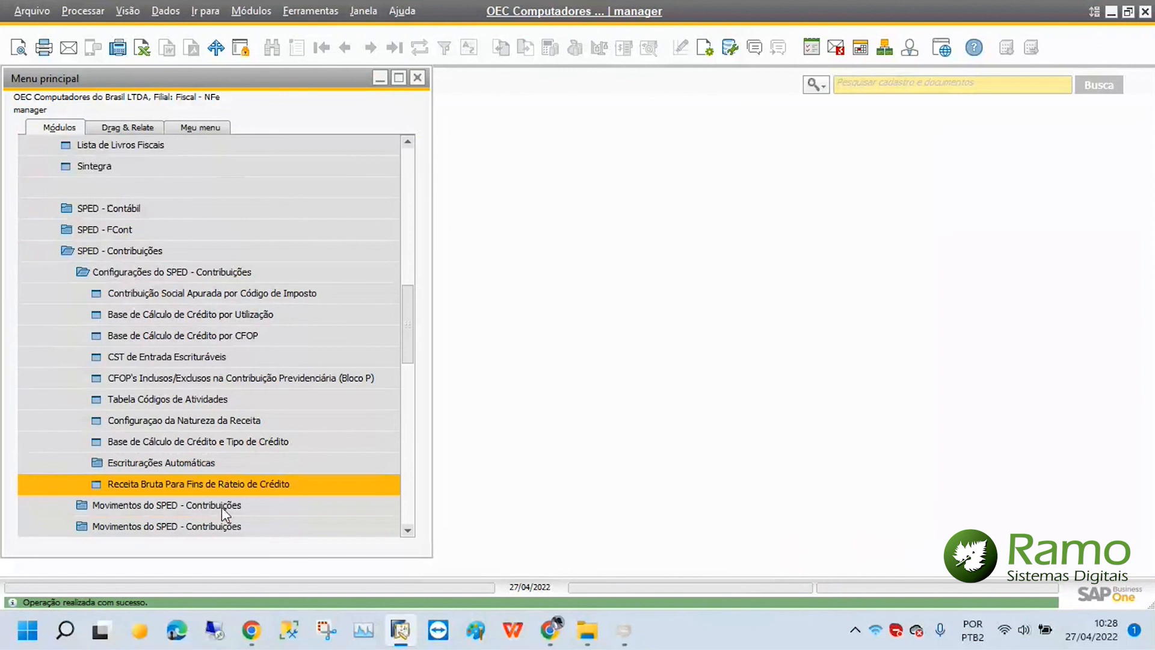
scroll(222, 507, "down", 4)
left_click(220, 443)
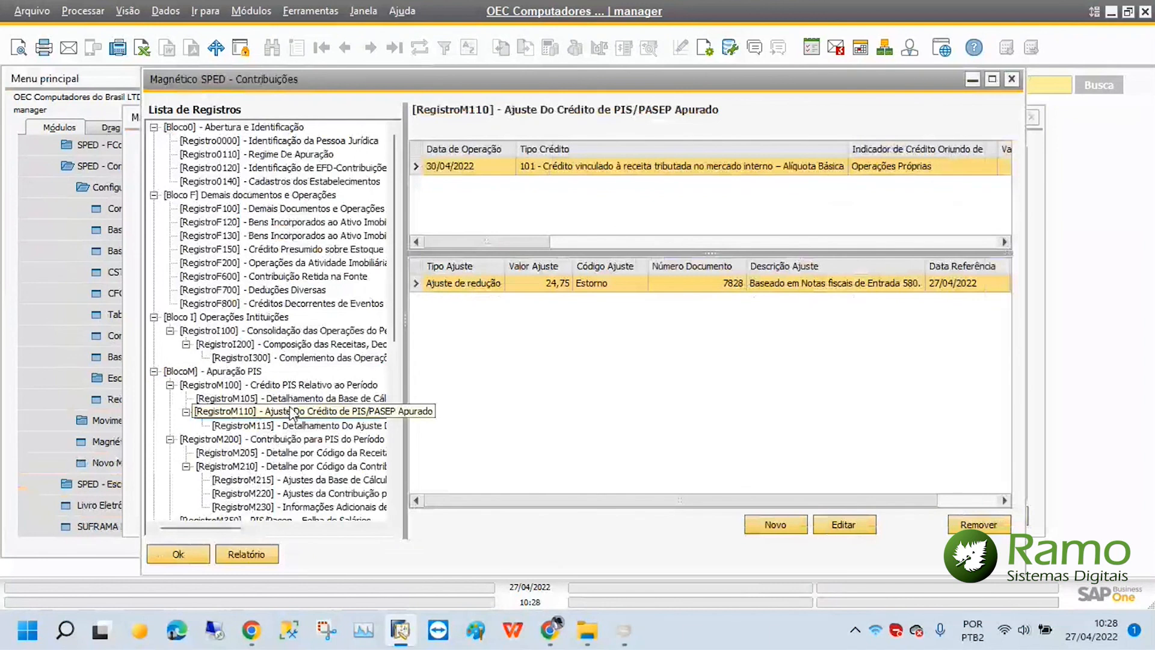
left_click(844, 525)
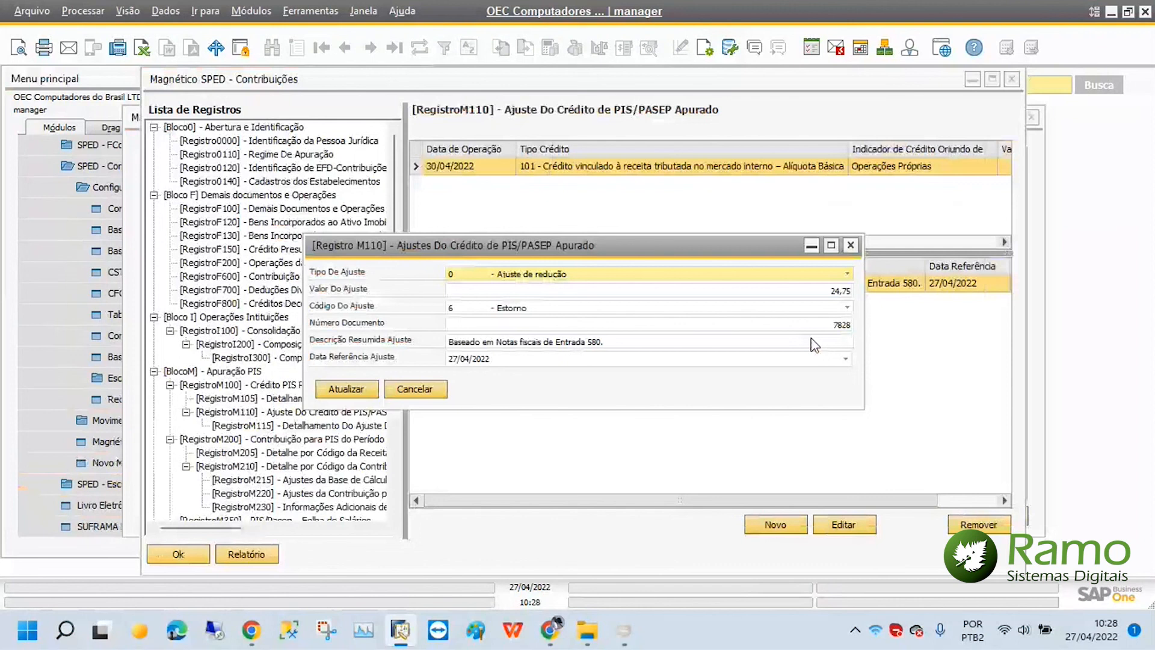
left_click(346, 388)
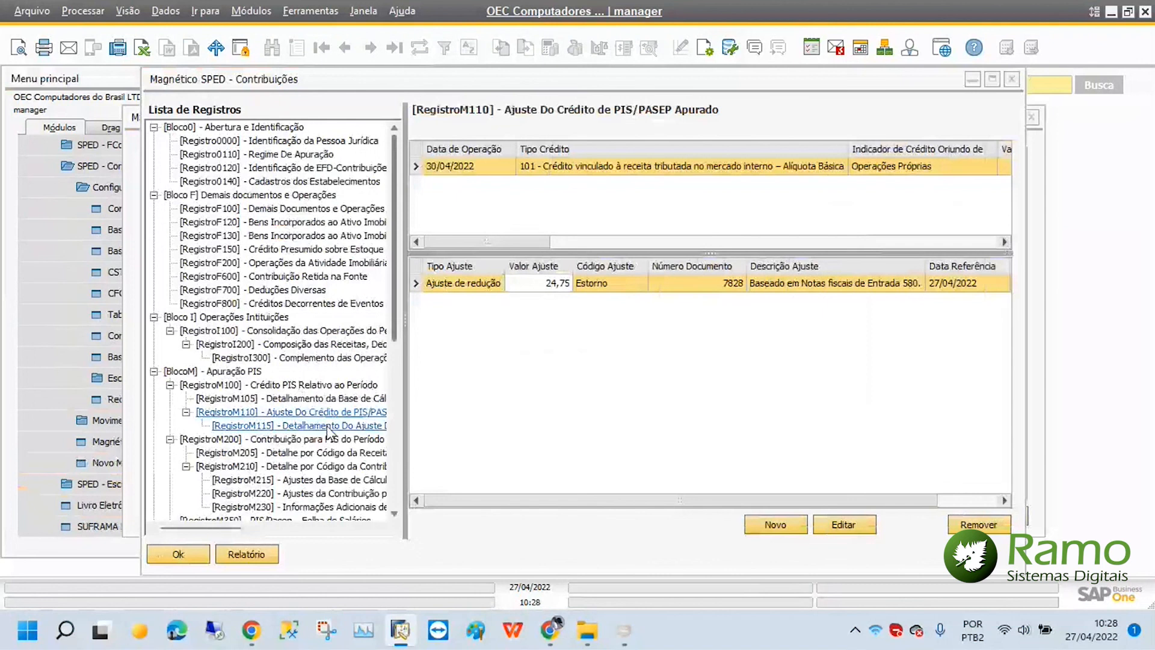
Step: Check the rate, calculation base and operation date of the PIS adjustment detail in RegistroM115, then cancel its dialog
left_click(327, 426)
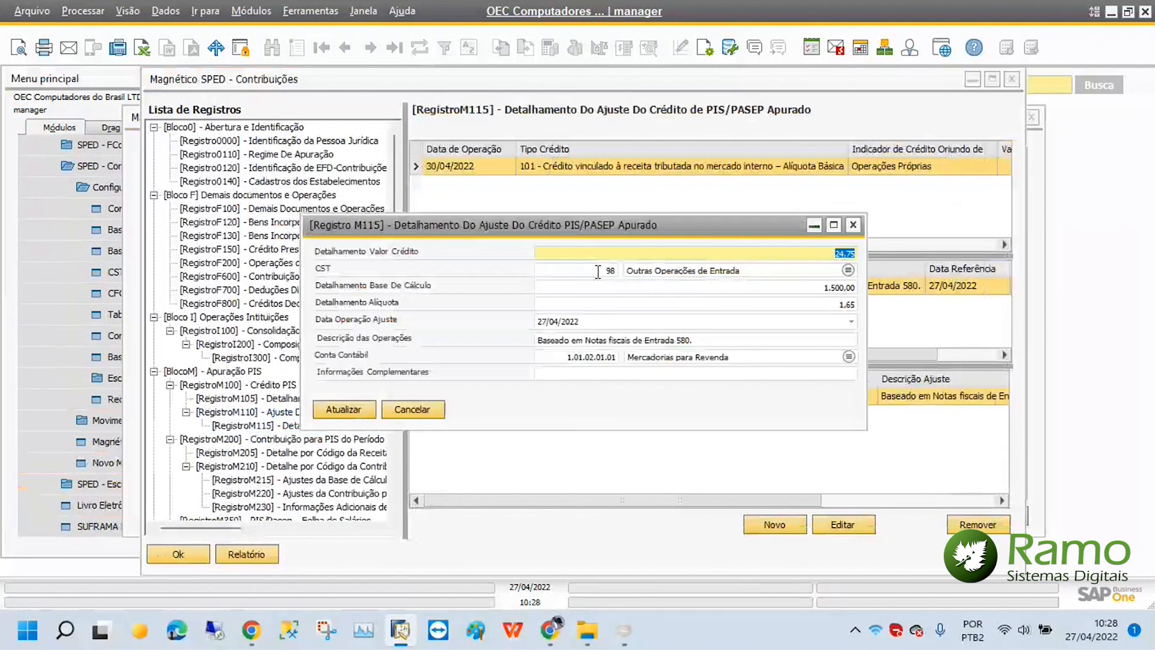
left_click(670, 305)
left_click(661, 323)
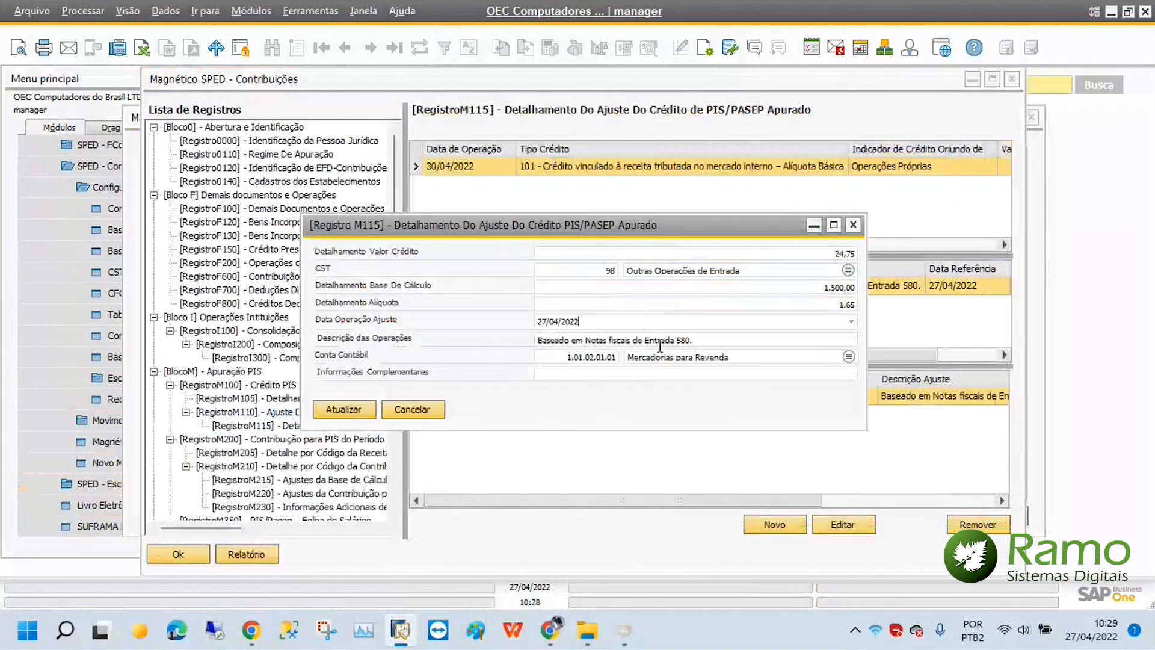
left_click(415, 410)
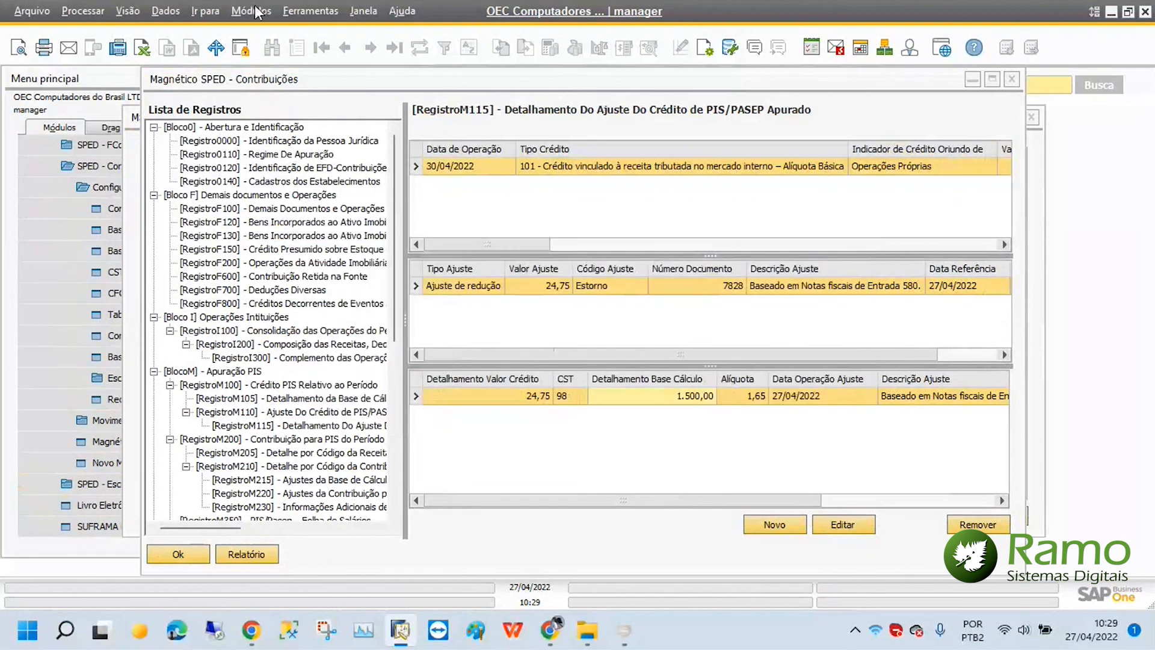
Step: Open Dev.Nota Fiscal Entrada from Compras - C/P to trace the PIS adjustment's document number to the purchase return
left_click(255, 11)
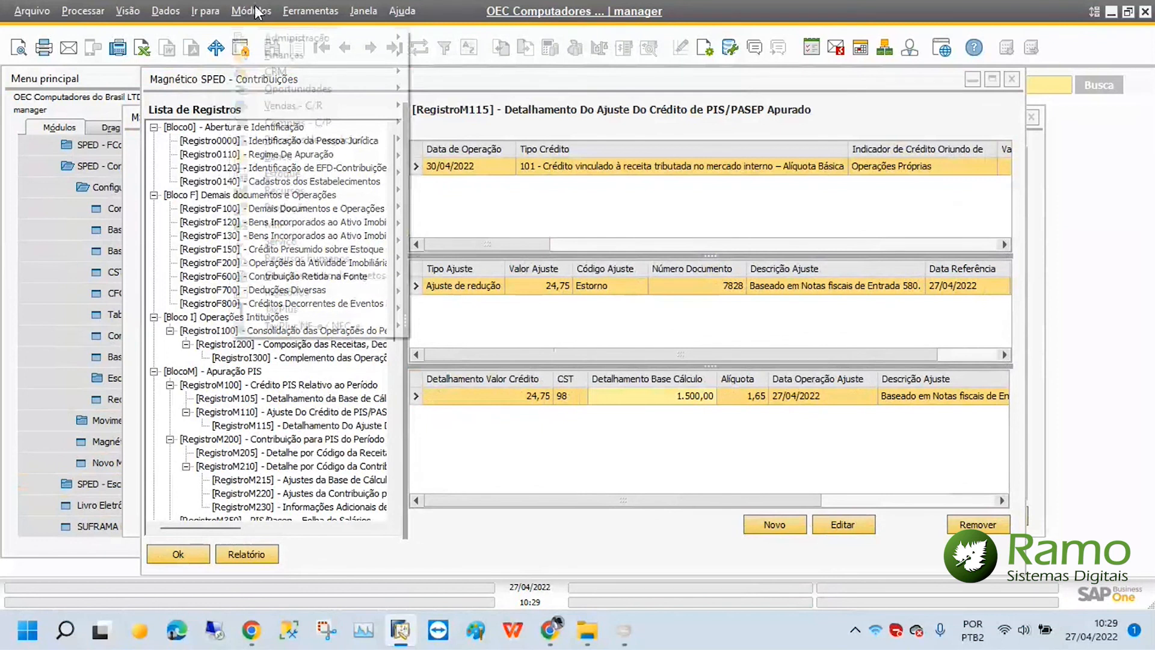
mouse_move(337, 123)
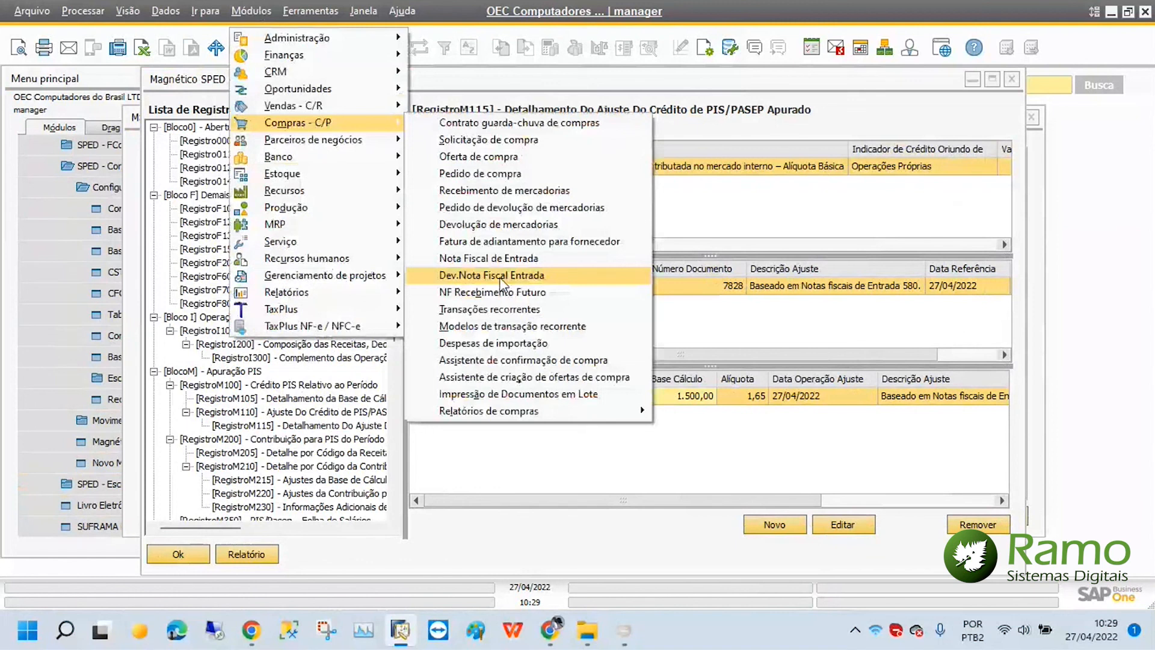
left_click(500, 277)
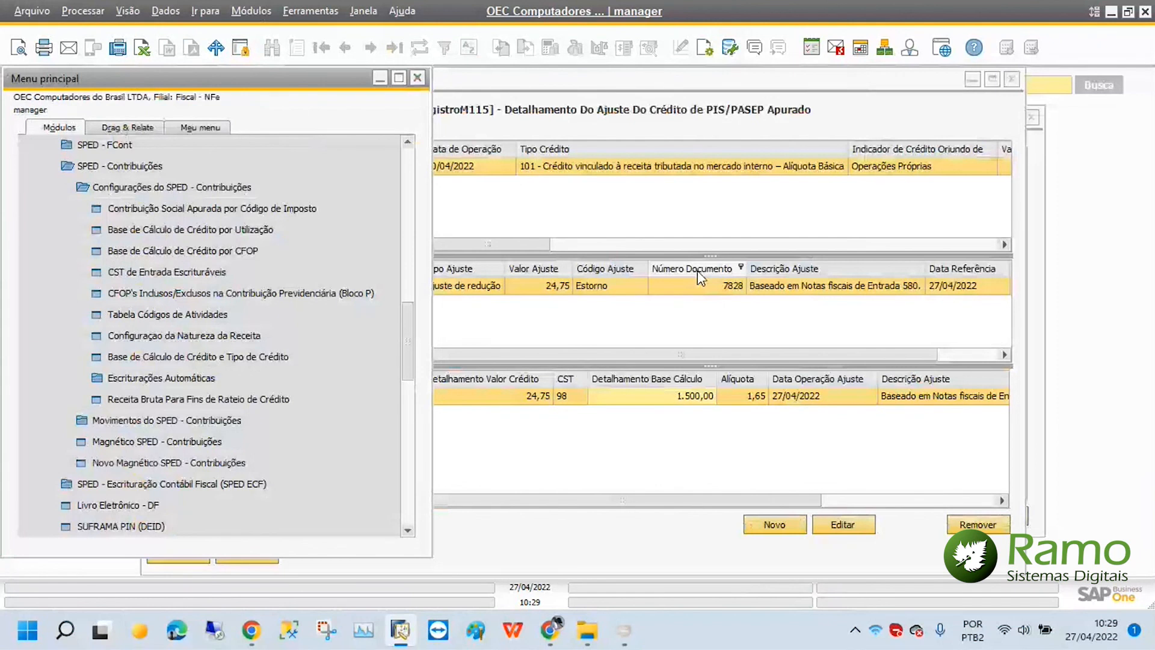
Step: Return to the registers, check the COFINS credit adjustment detail in RegistroM515, and close the register window
left_click(698, 270)
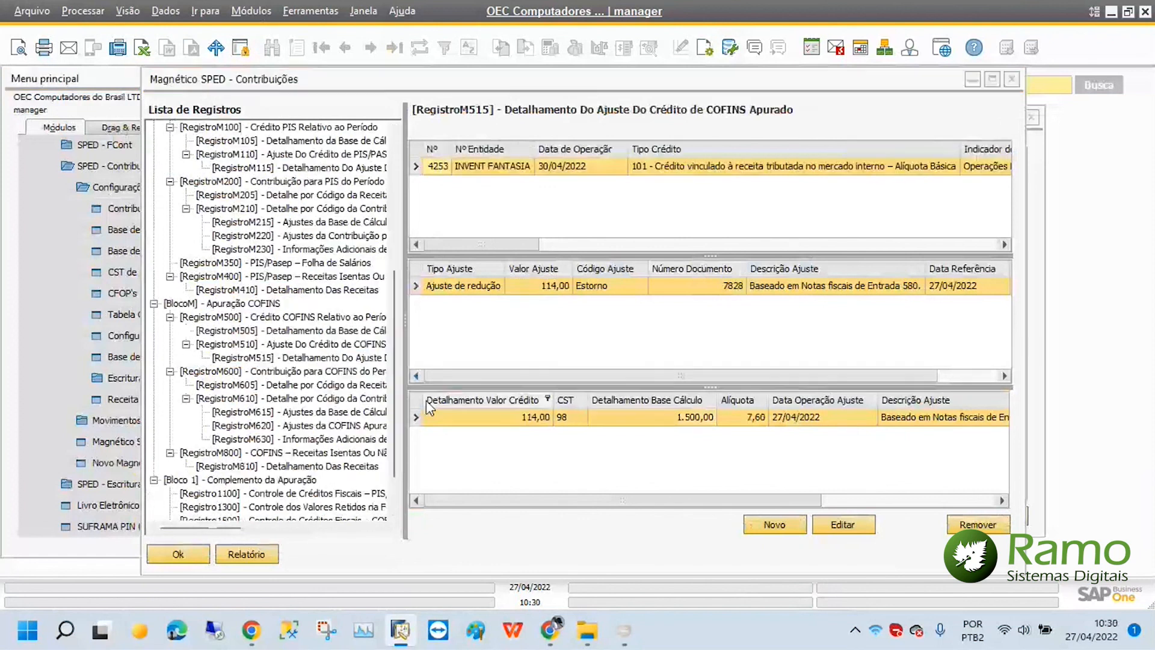
left_click(190, 558)
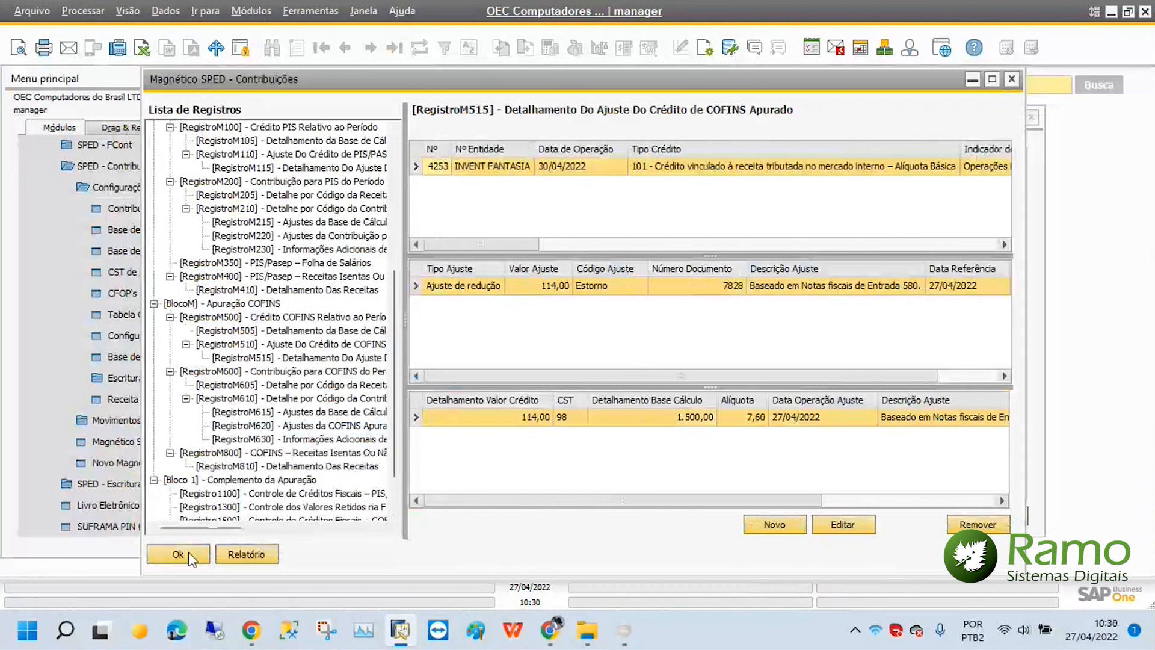
left_click(190, 556)
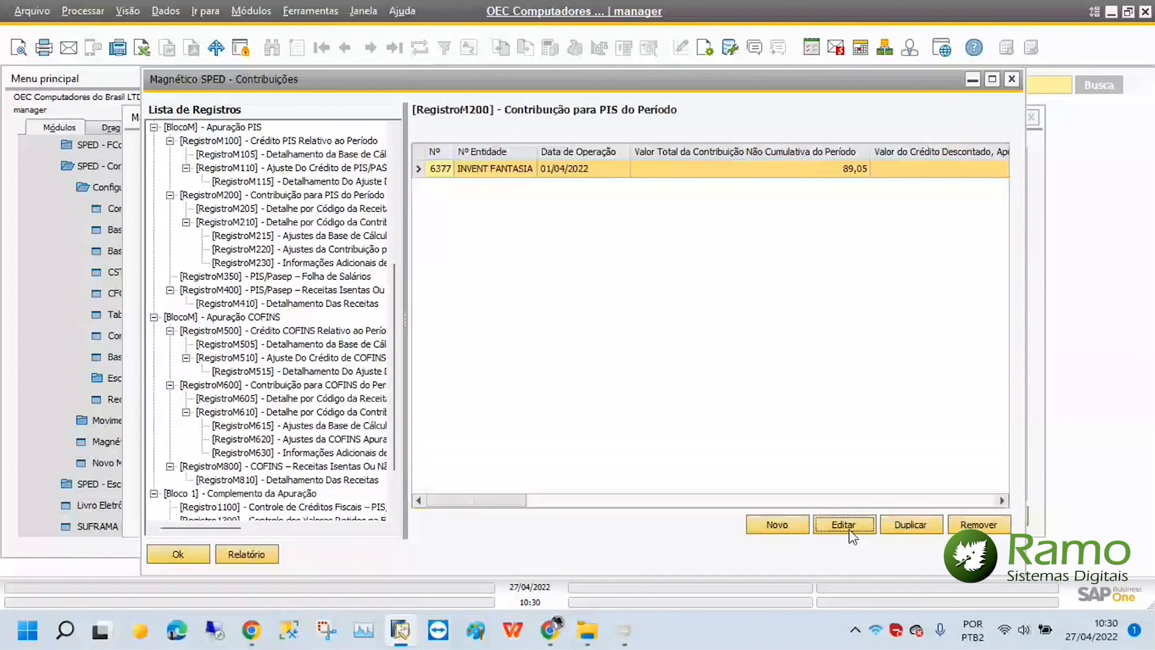
Step: Check the credits discounted and the tax withheld at source in the RegistroM200 PIS contribution consolidation, then cancel its dialog
left_click(843, 524)
key("Tab")
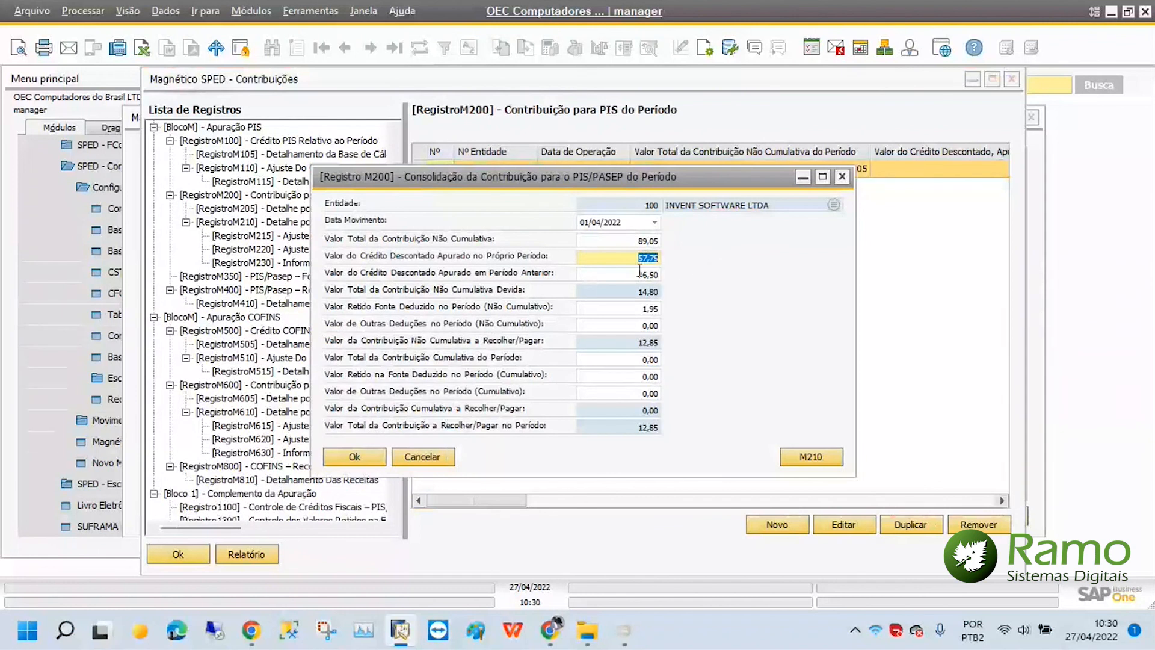
key("Tab")
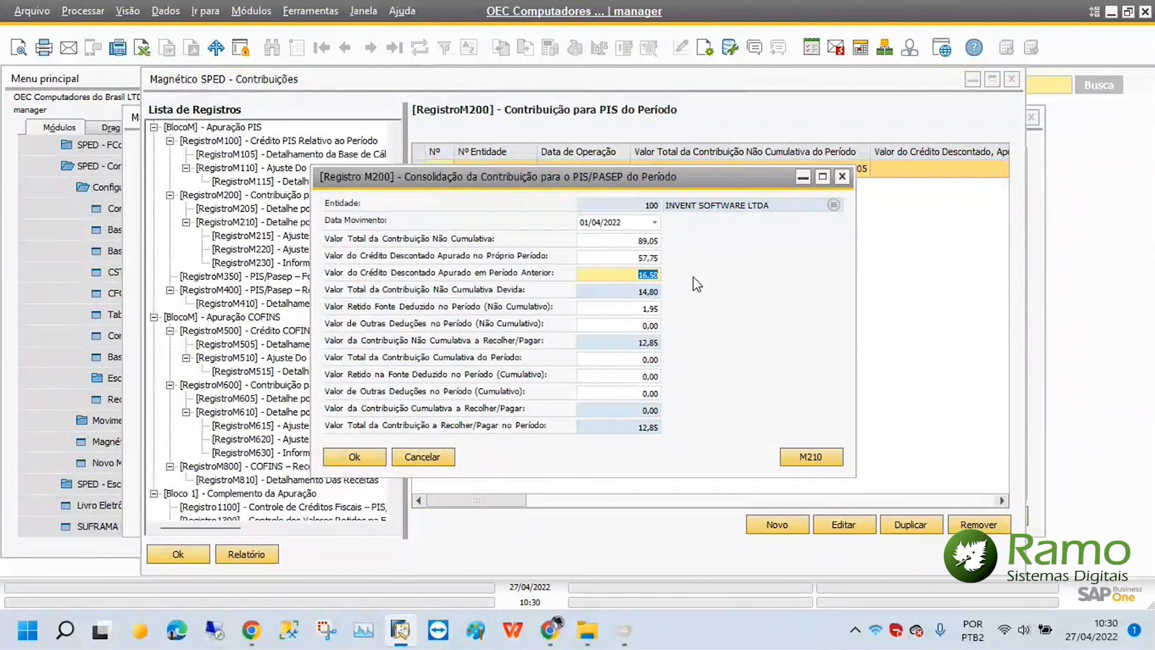
left_click(630, 310)
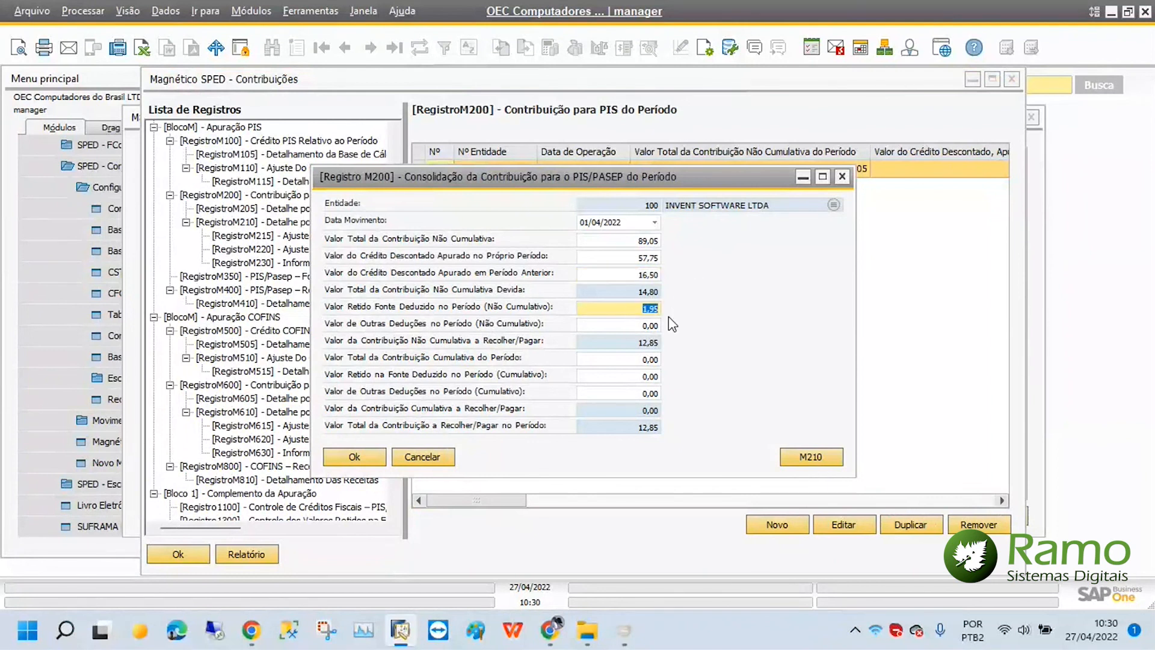
left_click(429, 465)
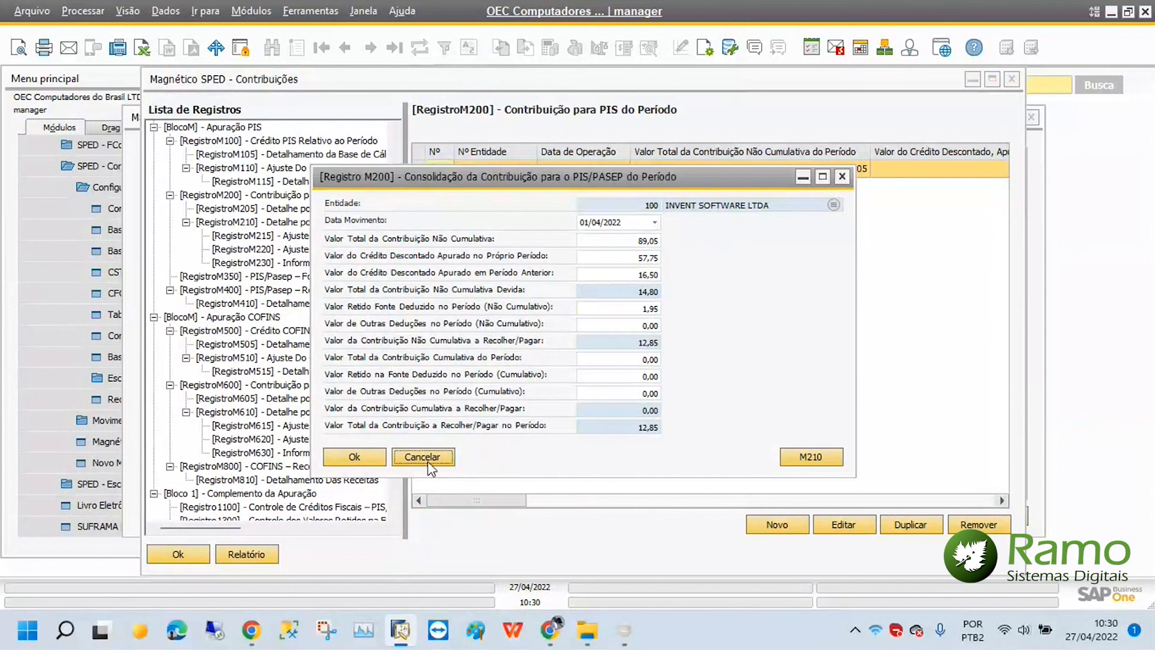
left_click(431, 467)
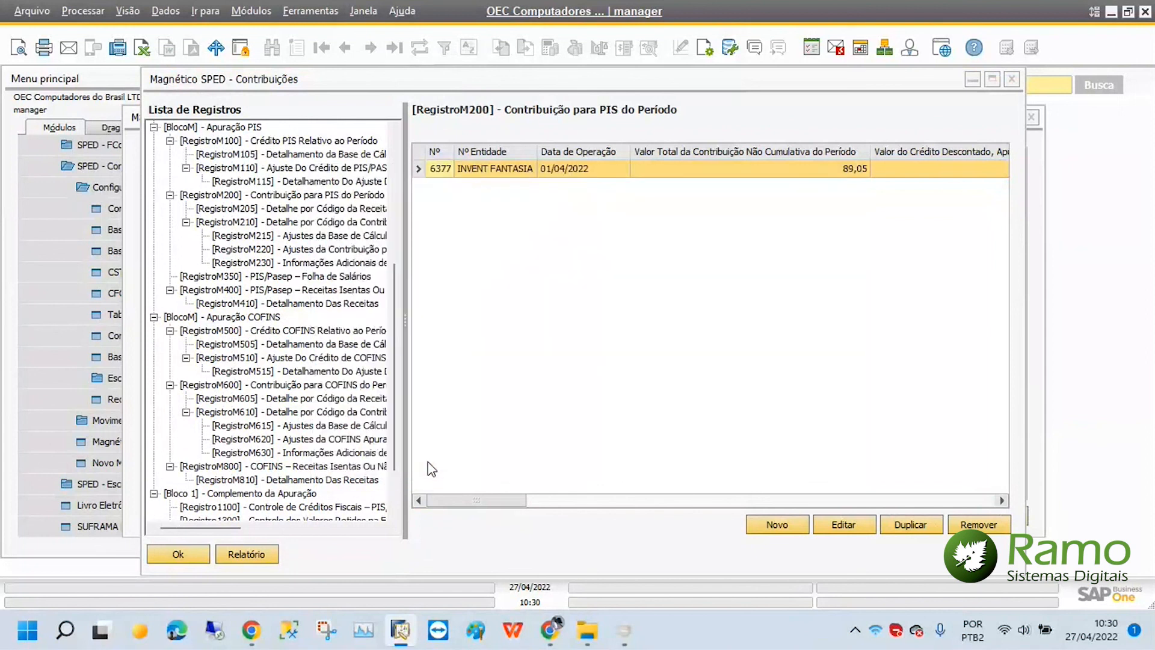
Step: Trace the withheld PIS amount in Registro1300 and in the Contribuição Retida na Fonte entries of RegistroF600
scroll(292, 460, "down", 2)
left_click(280, 456)
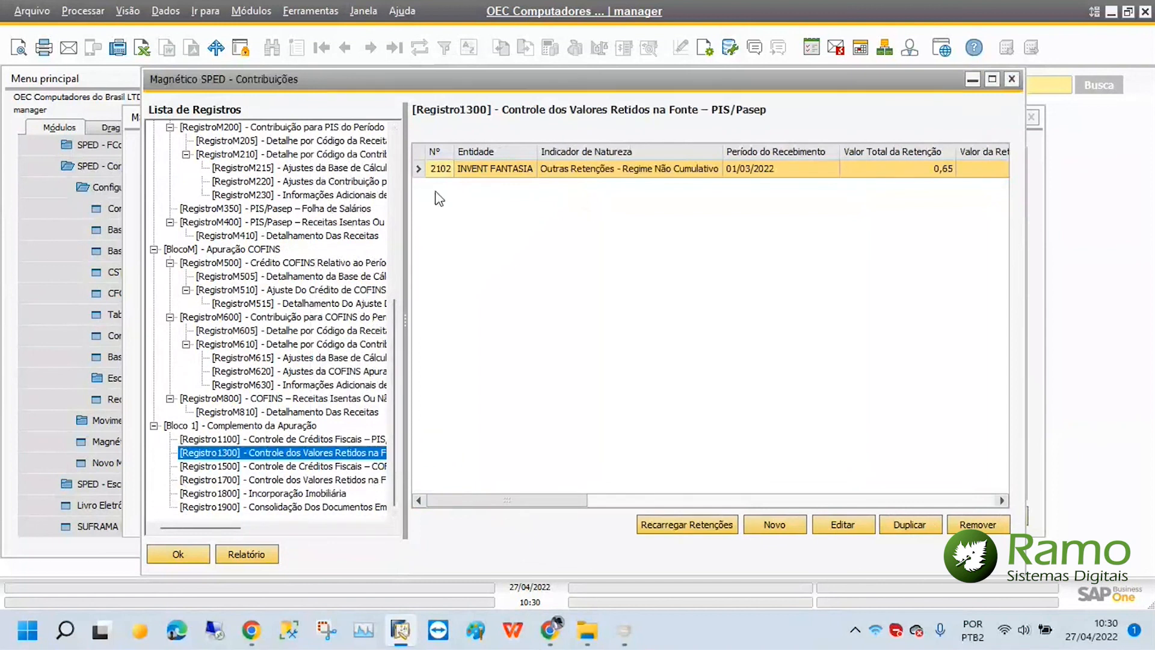
scroll(398, 173, "up", 8)
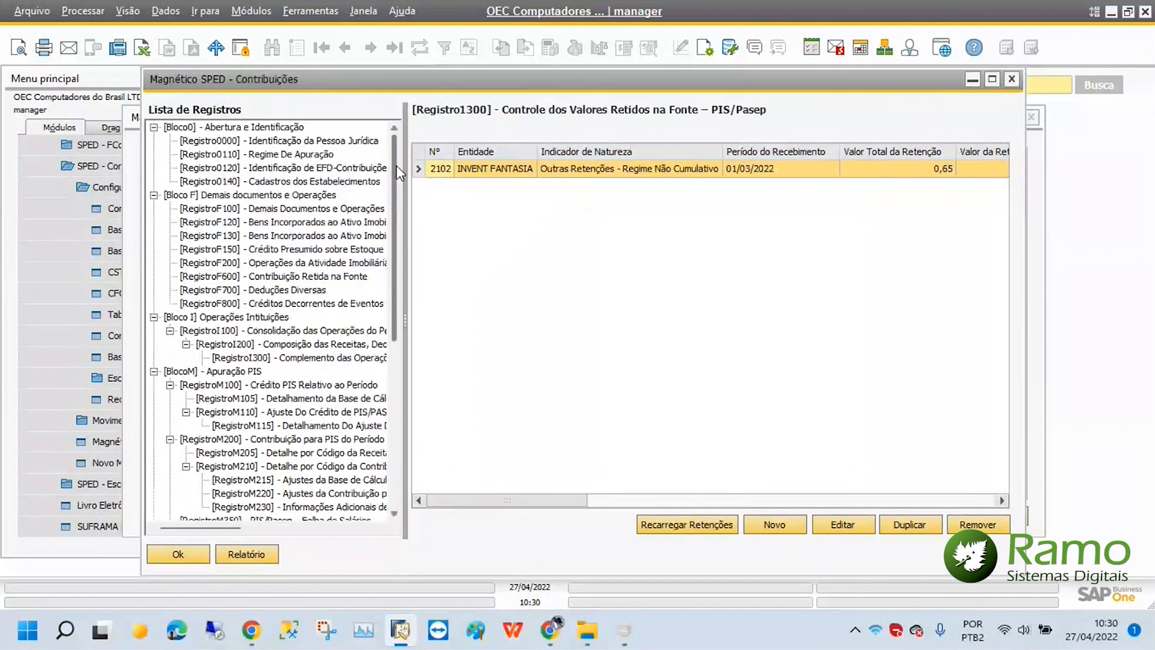
left_click(274, 276)
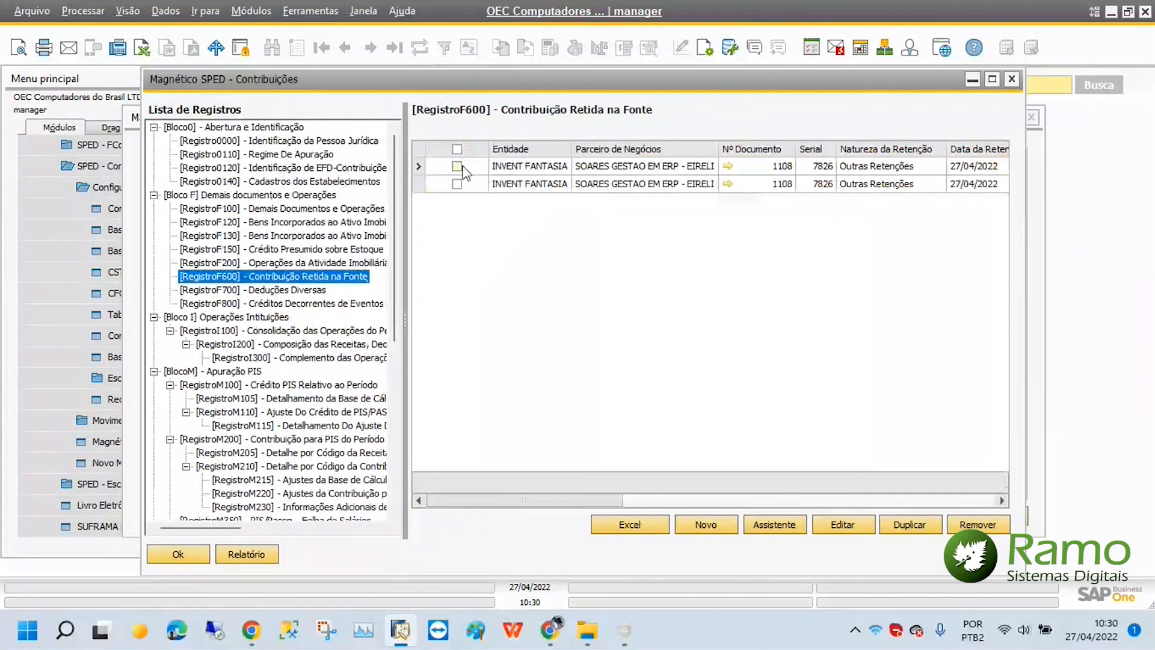
left_click(462, 168)
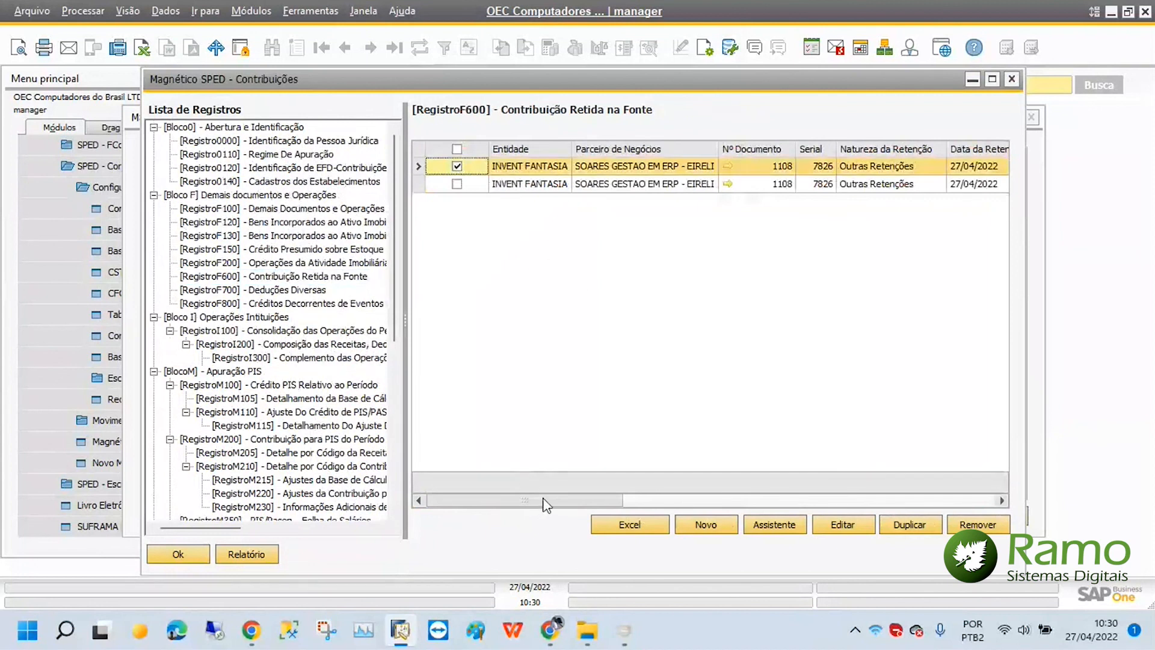
left_click_drag(541, 500, 742, 493)
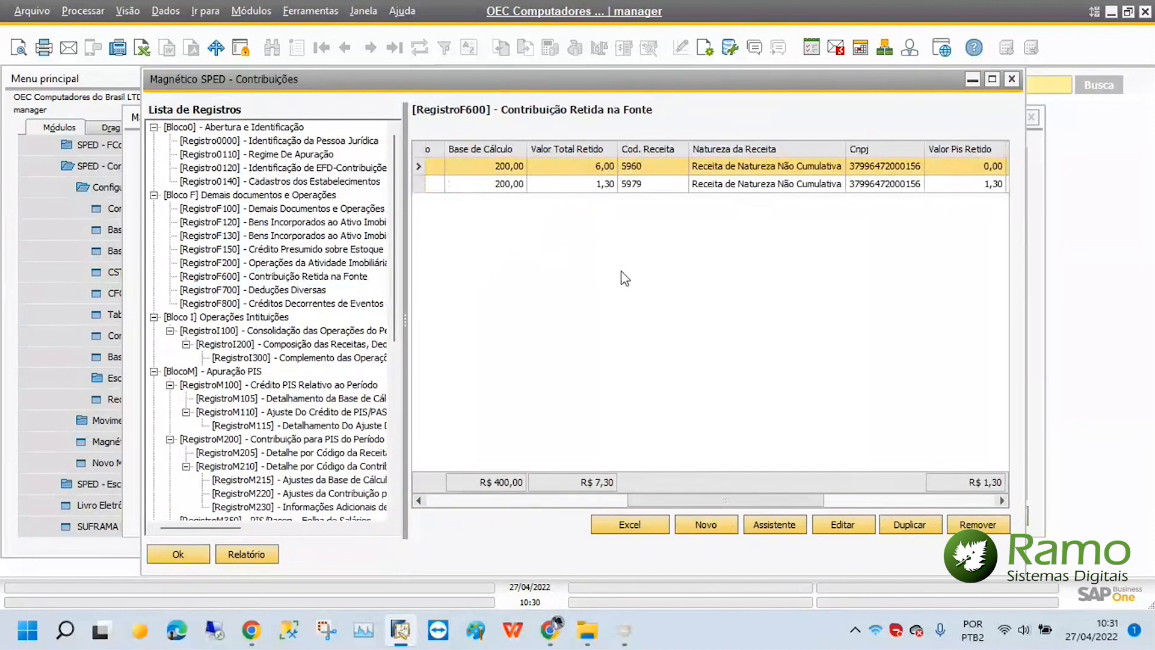
left_click(577, 183)
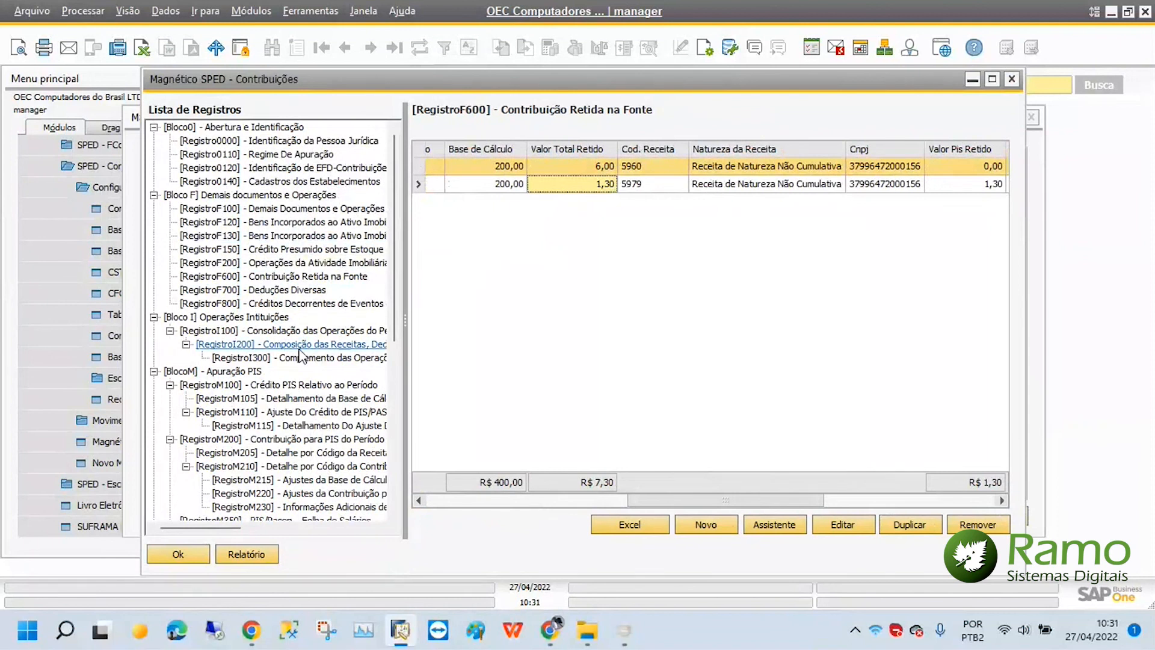
Step: Reopen the PIS consolidation in RegistroM200 to check the total contribution payable for the period, then cancel its dialog
left_click(277, 439)
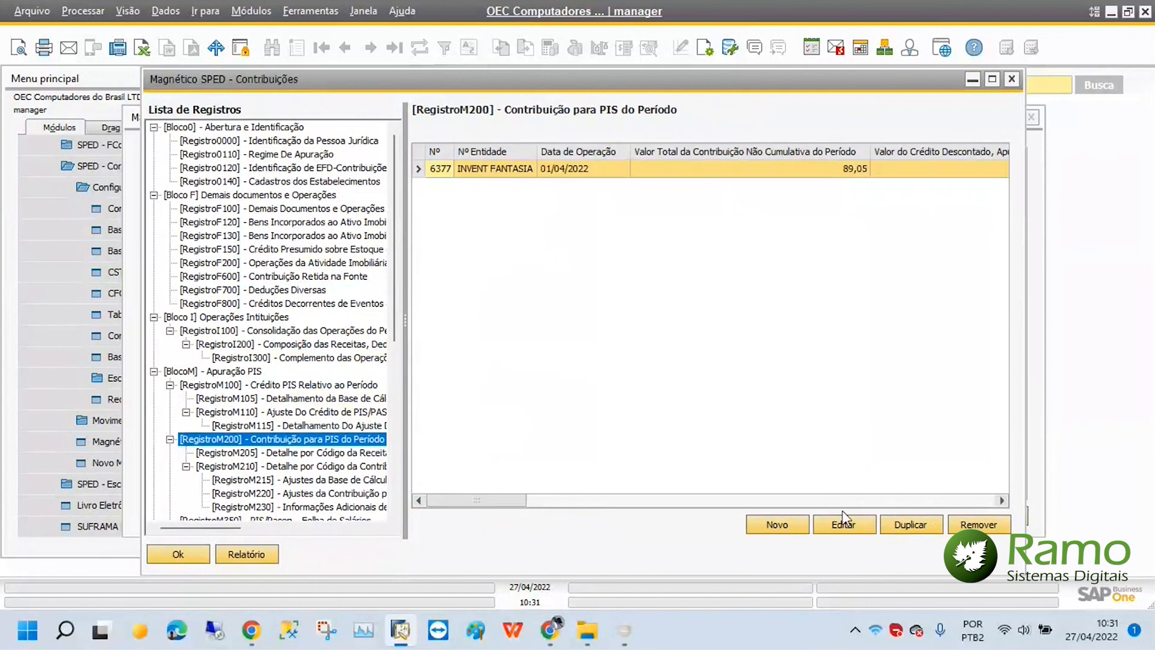
left_click(843, 524)
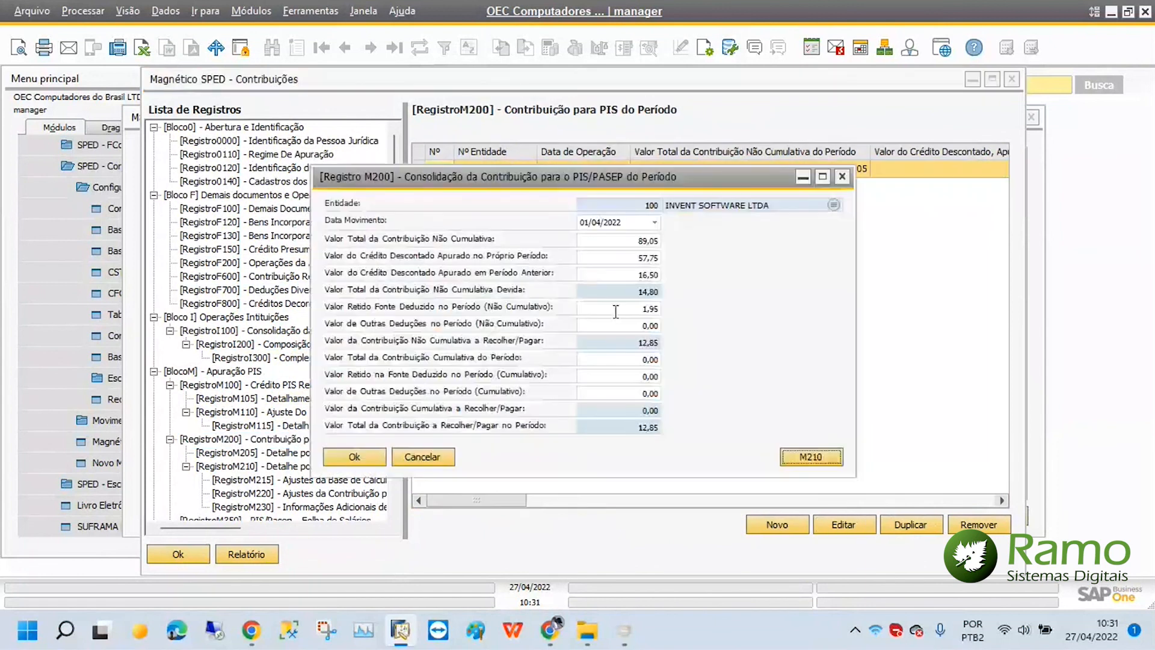
double_click(651, 426)
left_click(432, 462)
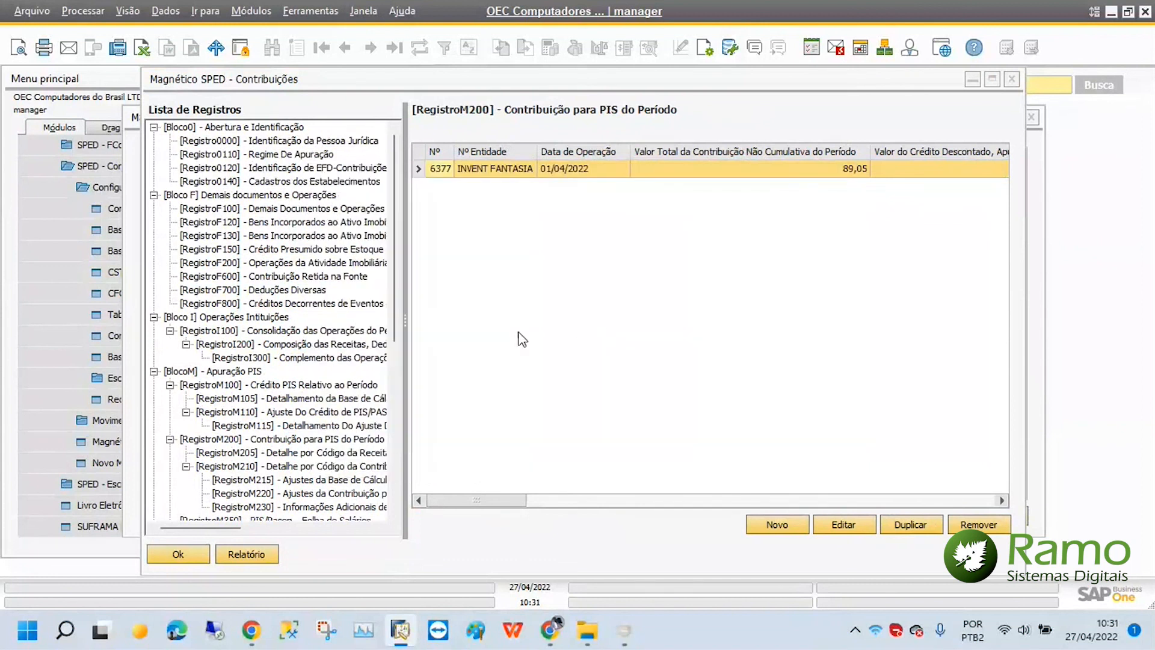
Step: Check the COFINS contribution consolidation for the period in RegistroM600, then cancel its dialog
scroll(389, 369, "down", 5)
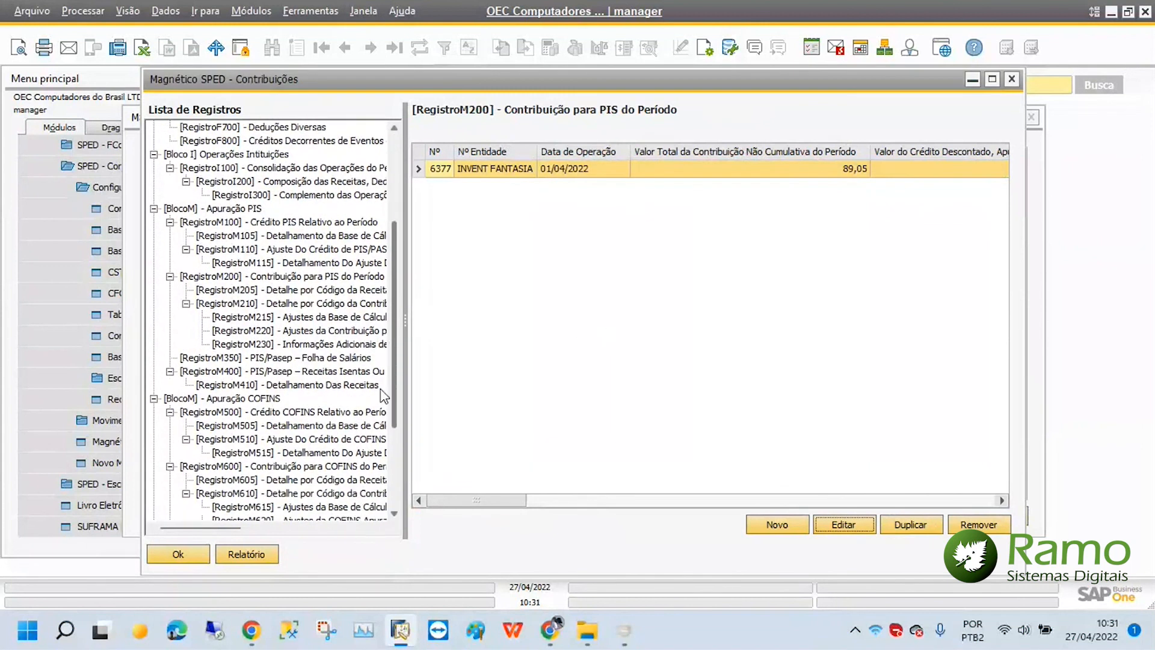
left_click(283, 439)
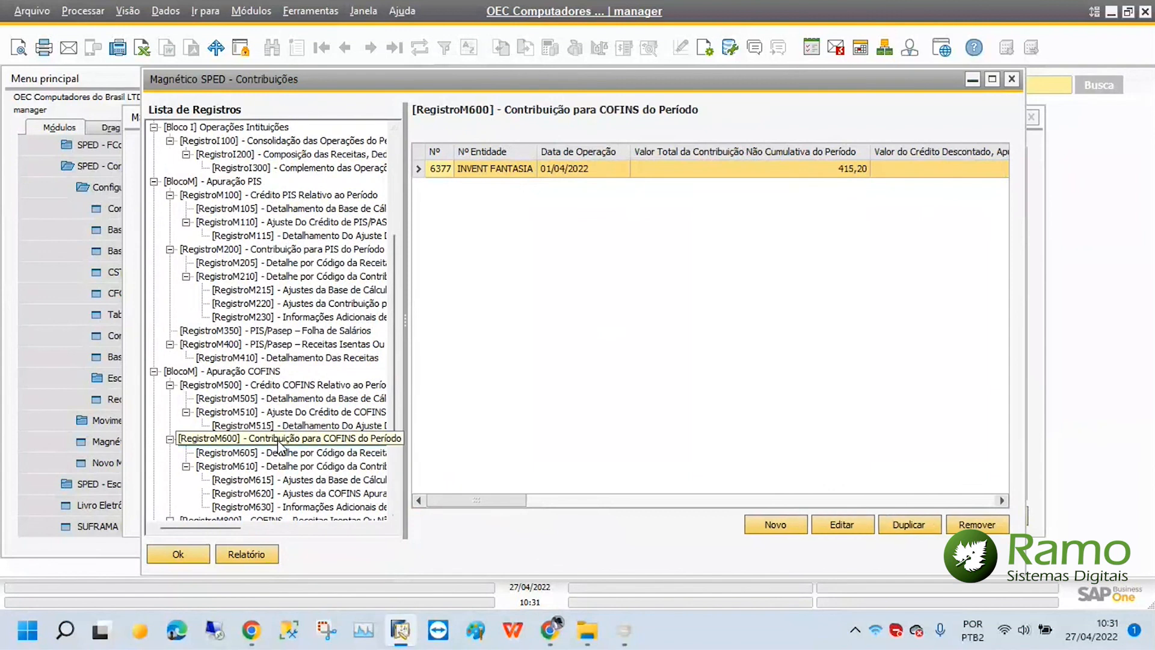
left_click(847, 525)
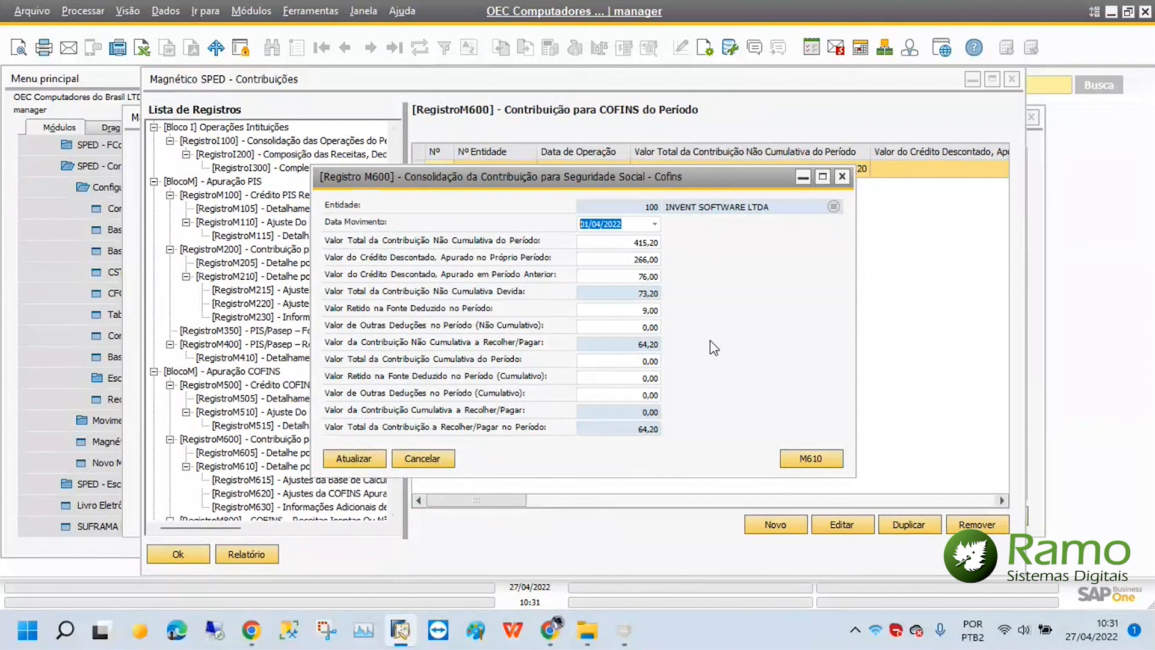
left_click(431, 461)
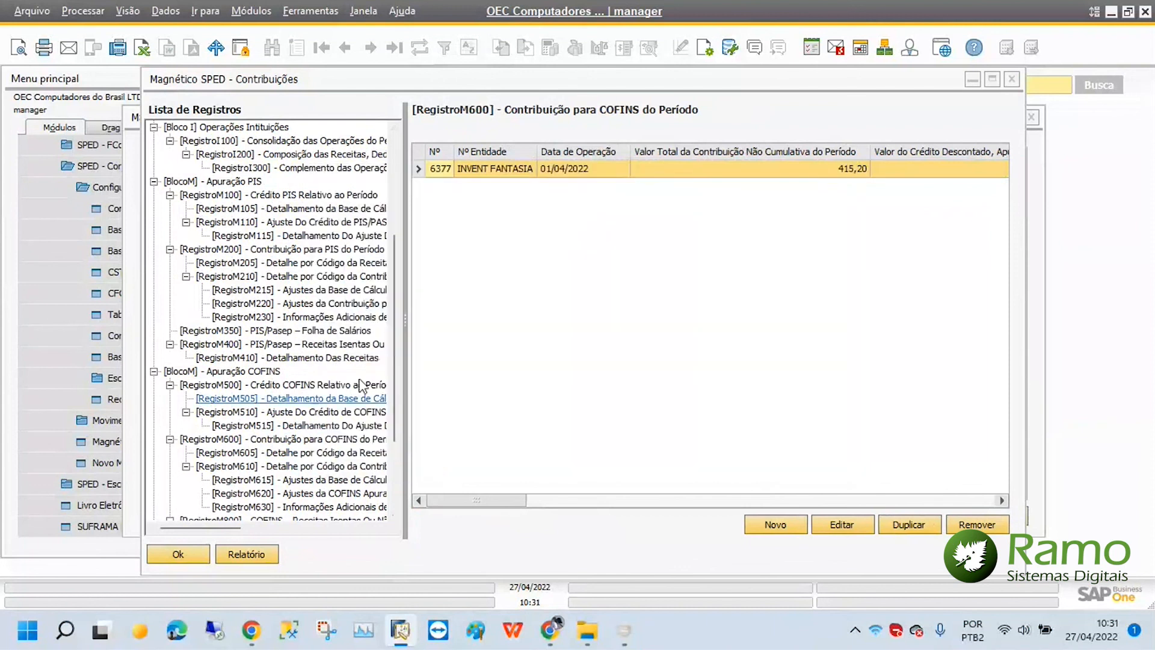
Step: Look over the PIS adjustment and deferral registers M220 and M230 and the remaining register list, then close the registers
left_click(303, 305)
left_click(302, 316)
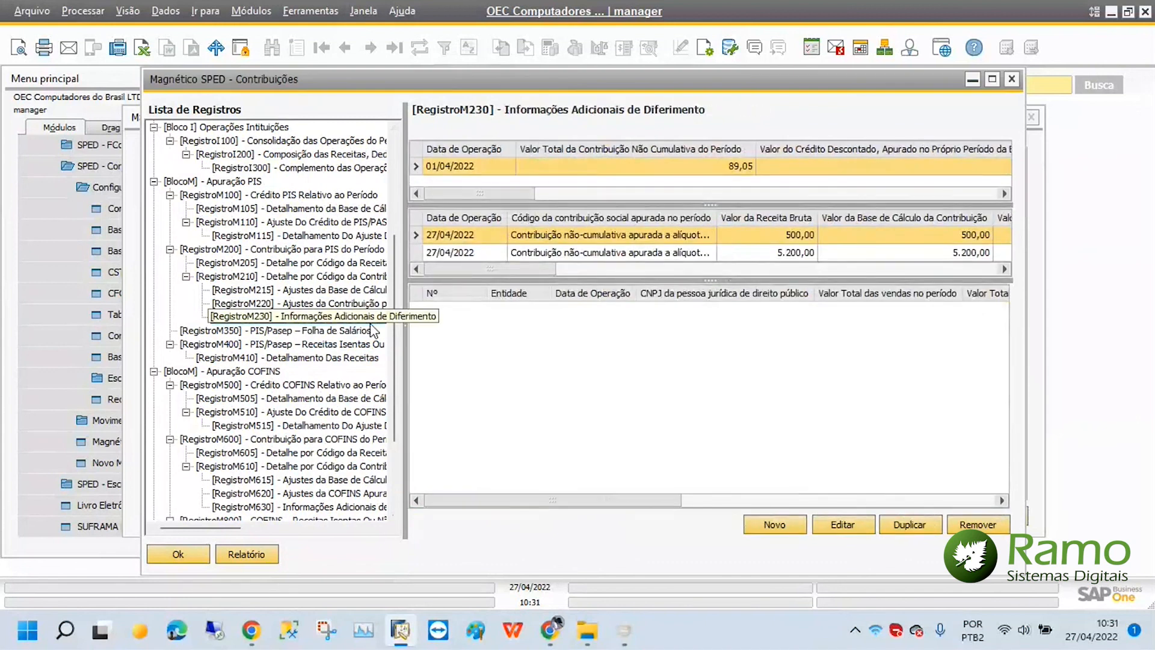
left_click_drag(392, 328, 393, 385)
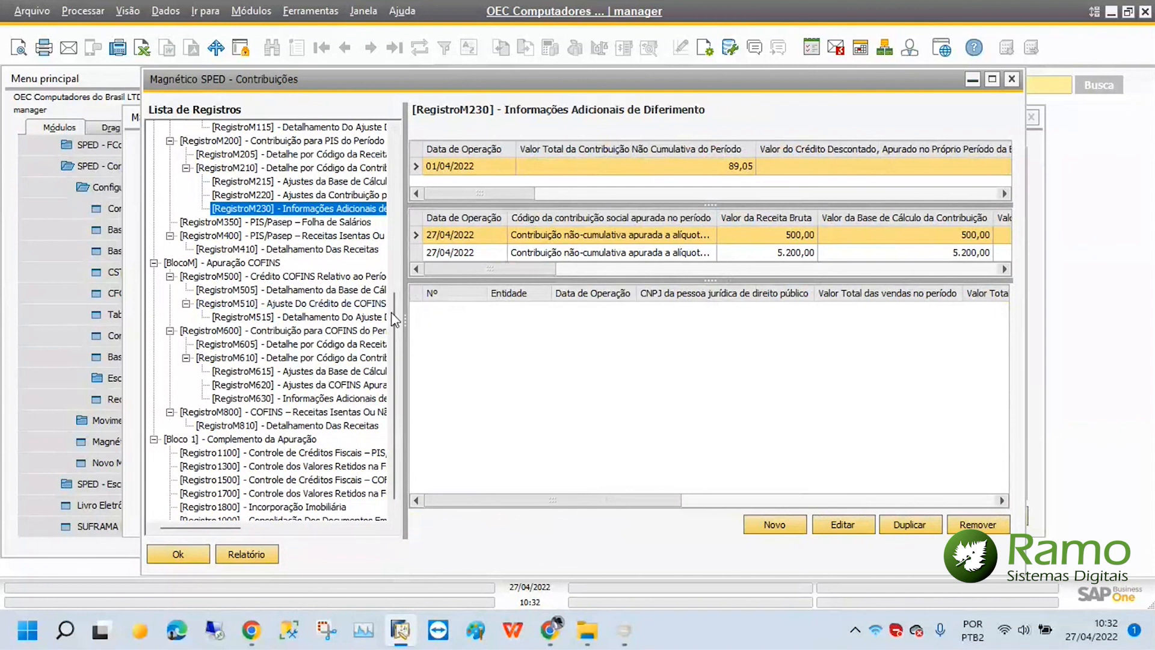
scroll(394, 319, "down", 1)
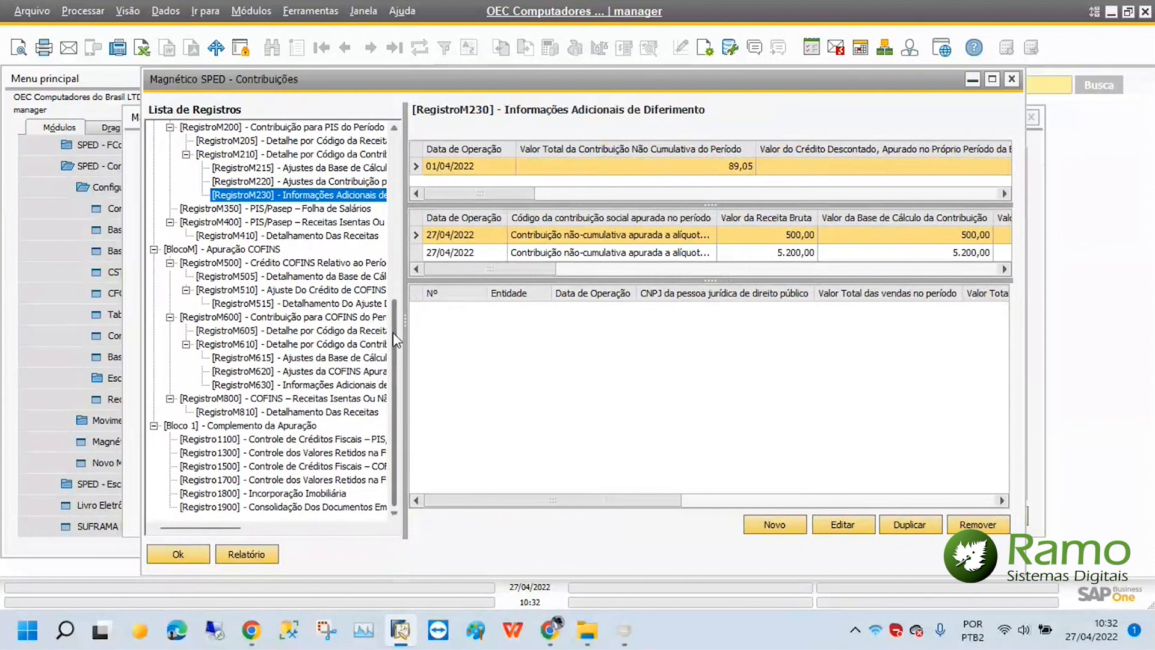
left_click(192, 556)
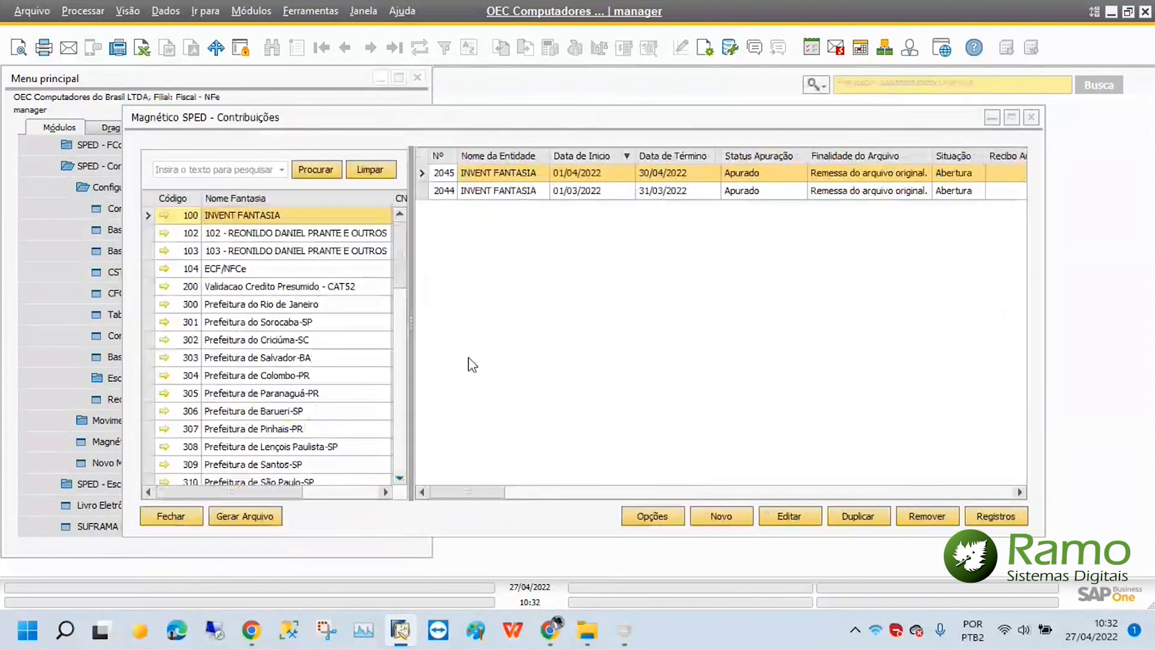
Step: Review the Bloco M, F, C and 0 parameters of the April 2022 period, including the Indicador da Apuração options, then cancel
left_click(789, 516)
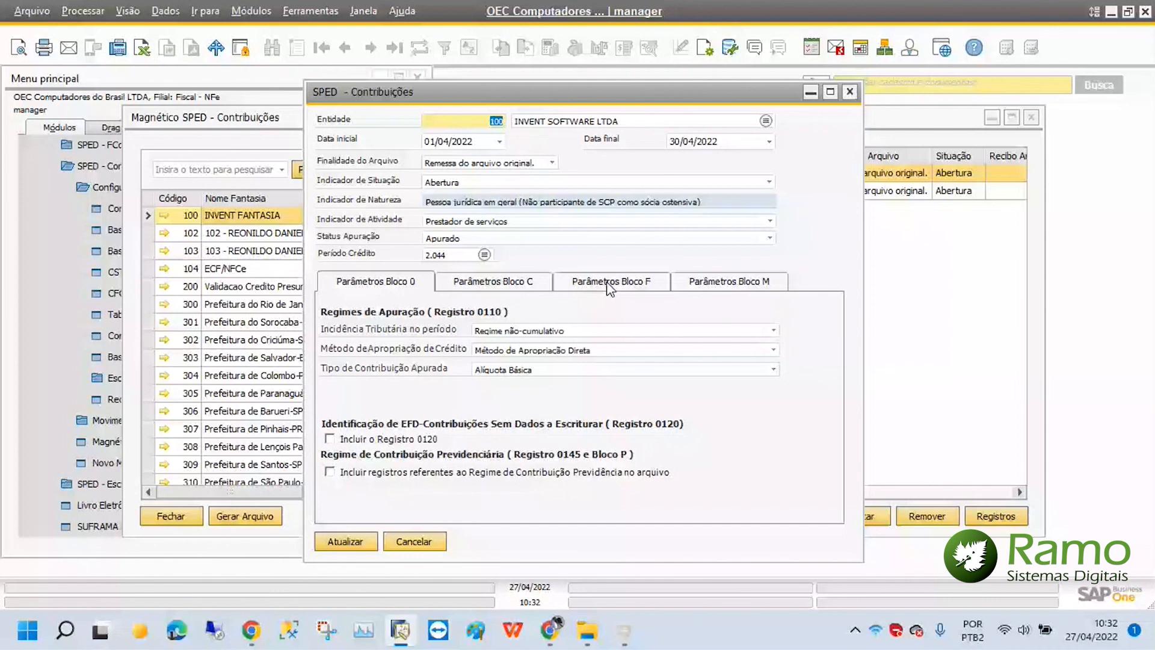
left_click(755, 283)
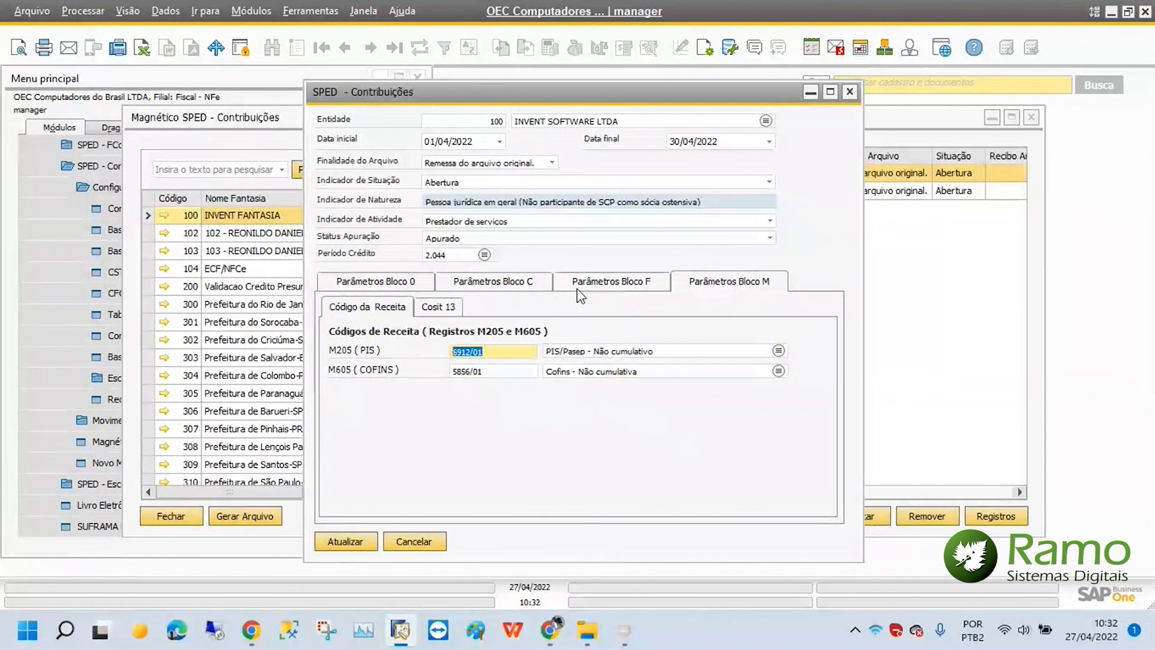
left_click(598, 286)
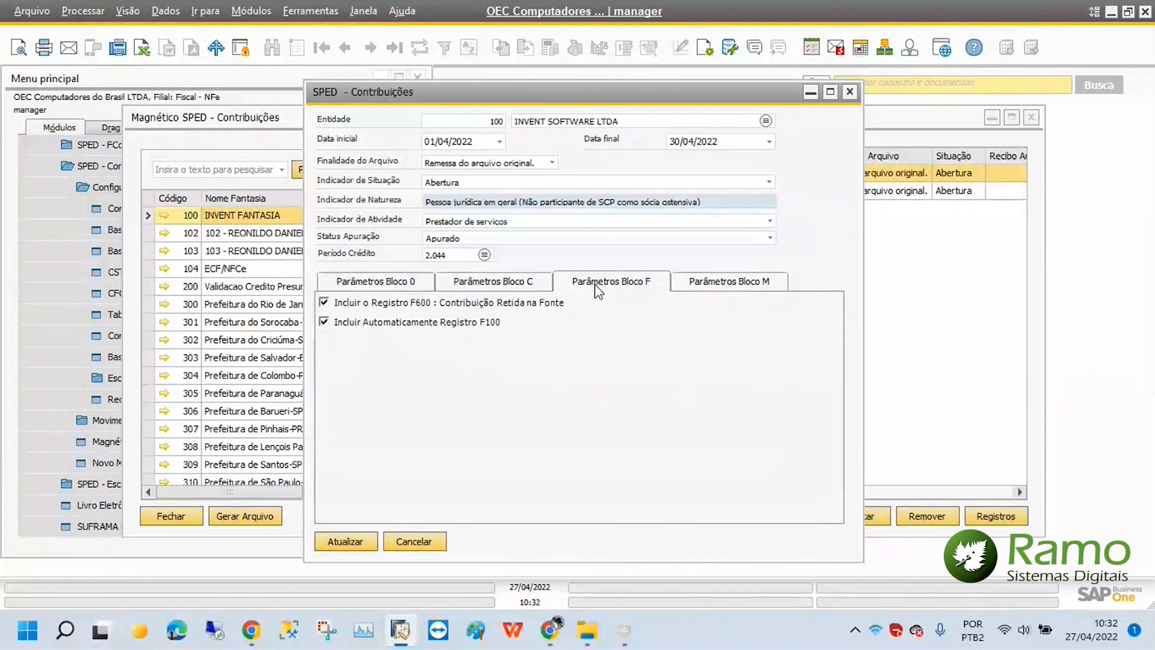
left_click(504, 283)
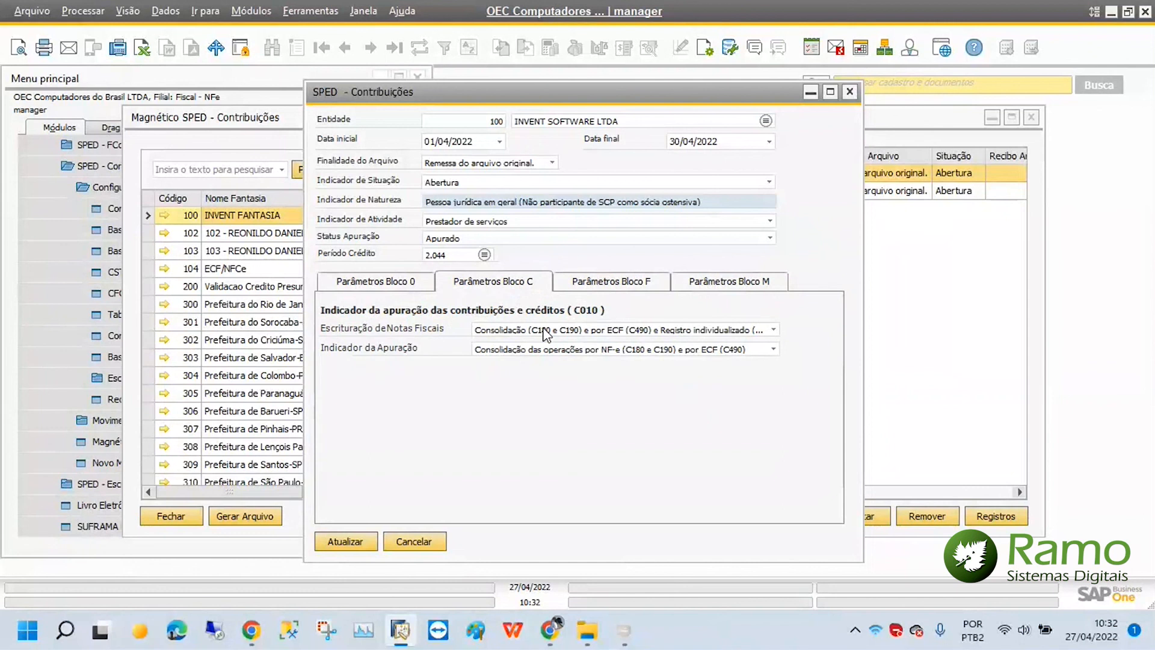
left_click(567, 352)
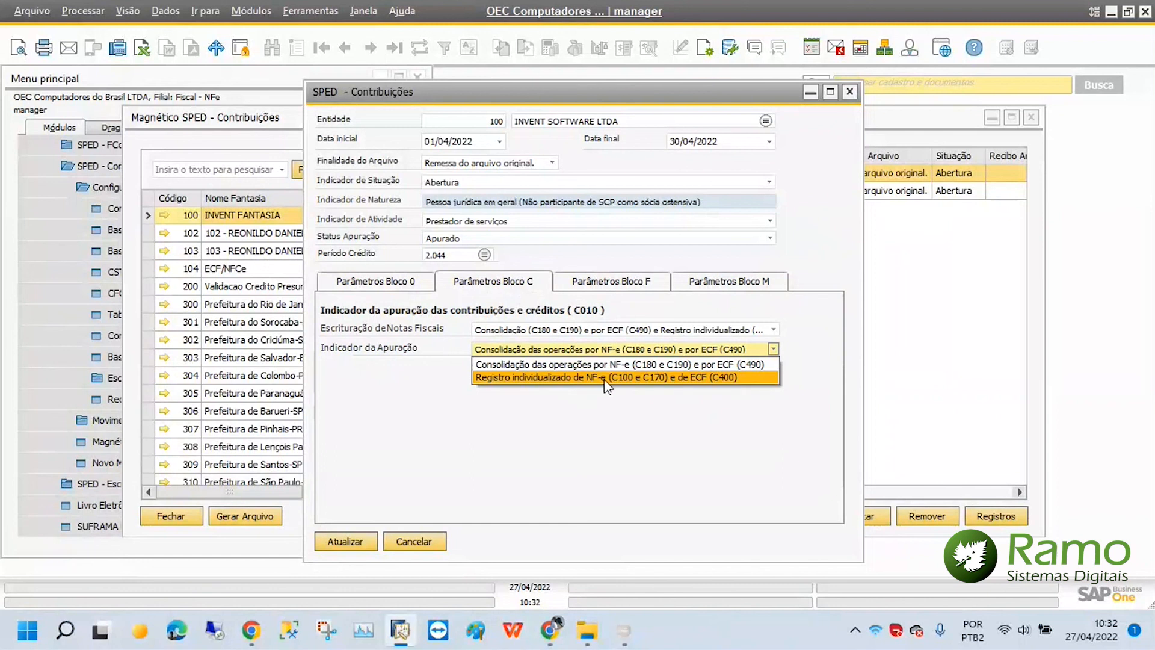
left_click(631, 396)
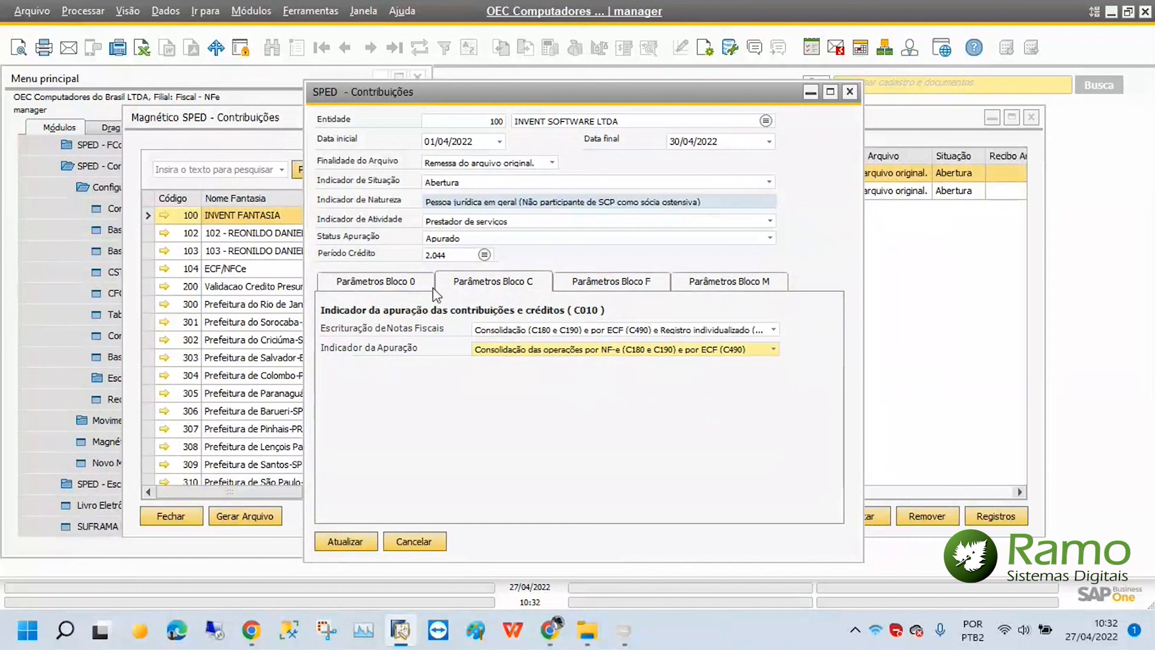
left_click(409, 282)
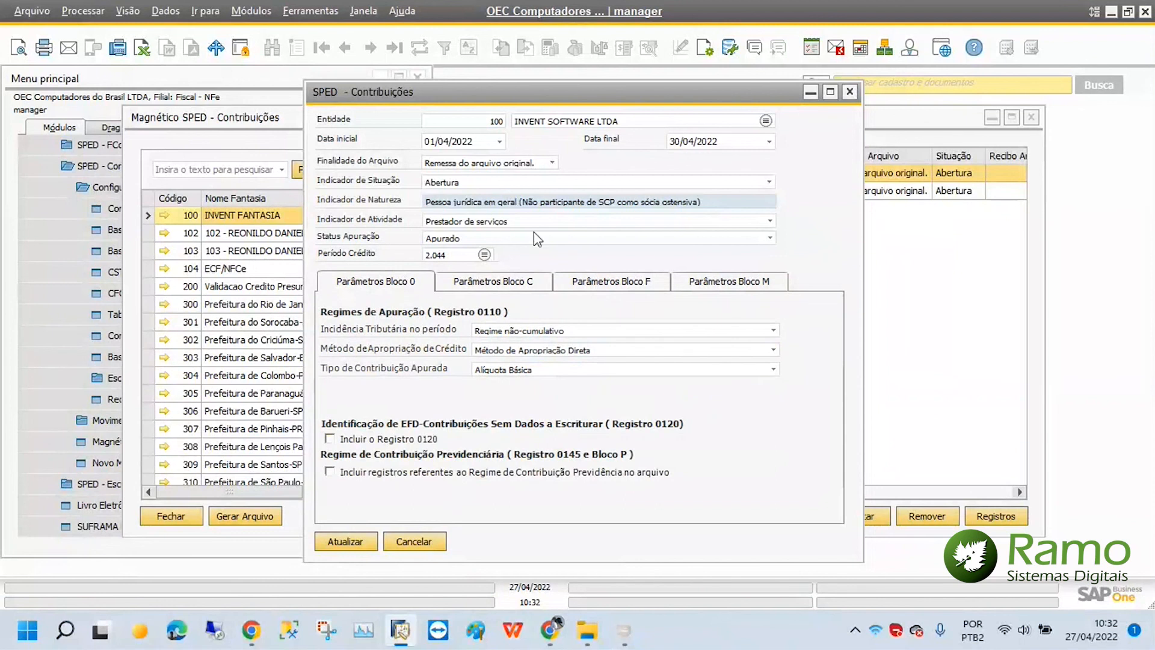
left_click(428, 544)
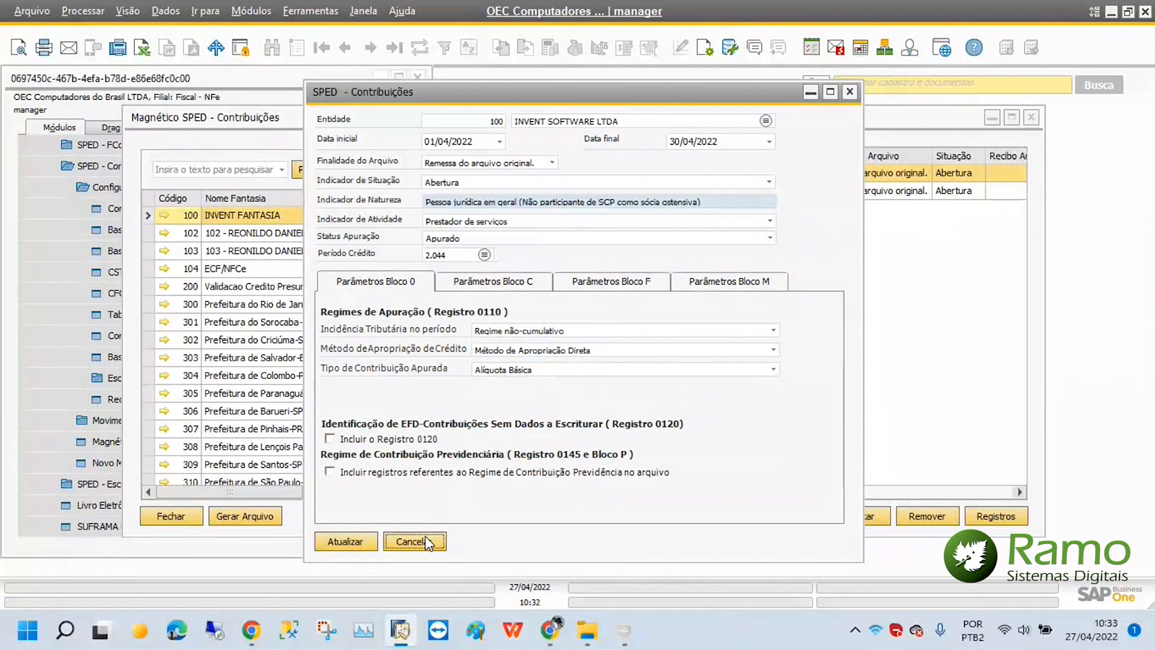
Step: Close Magnético SPED - Contribuições and open entity 100, INVENT SOFTWARE LTDA, for editing from TaxPlus Cadastro de Entidade
left_click(175, 517)
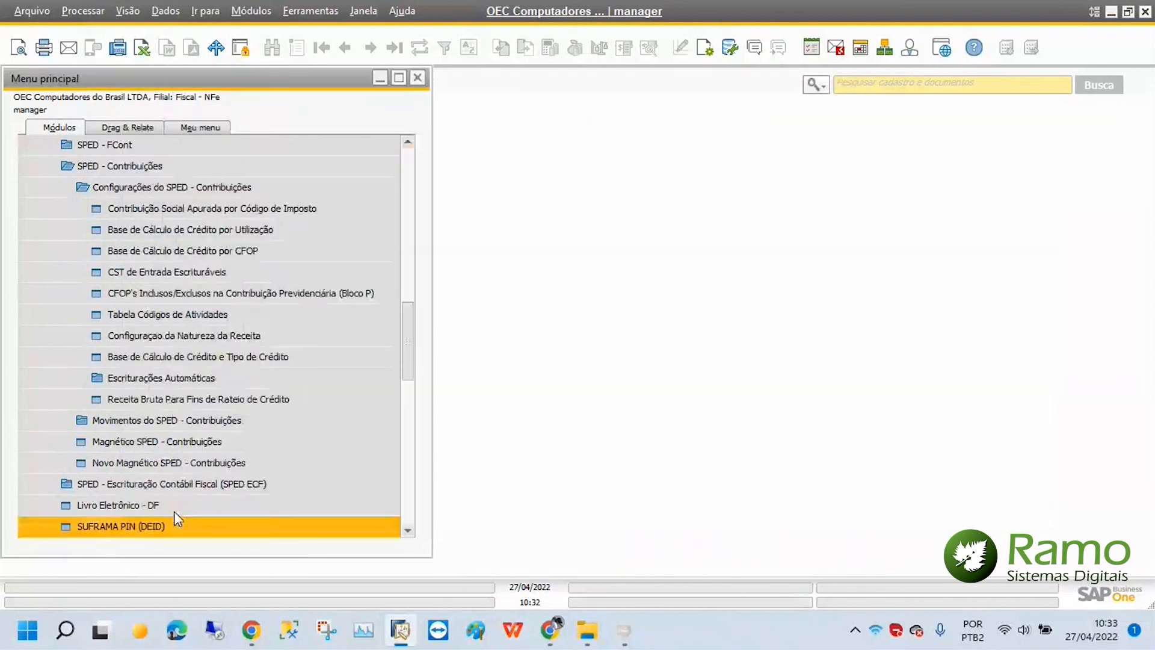
scroll(213, 191, "up", 7)
scroll(213, 192, "up", 3)
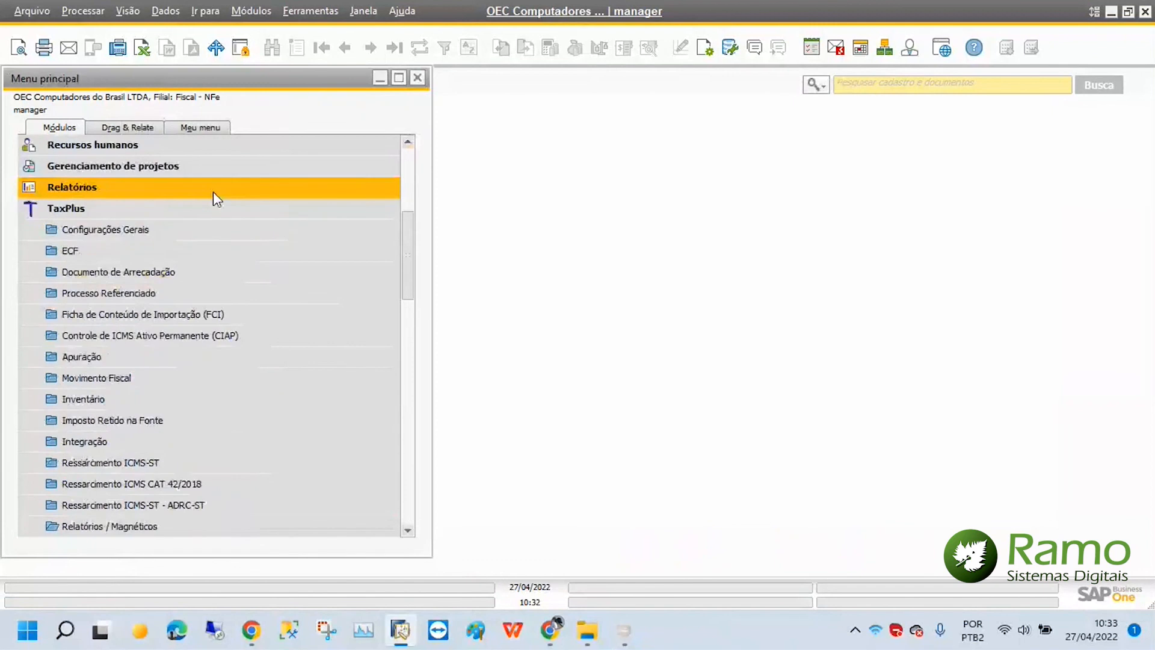
left_click(178, 233)
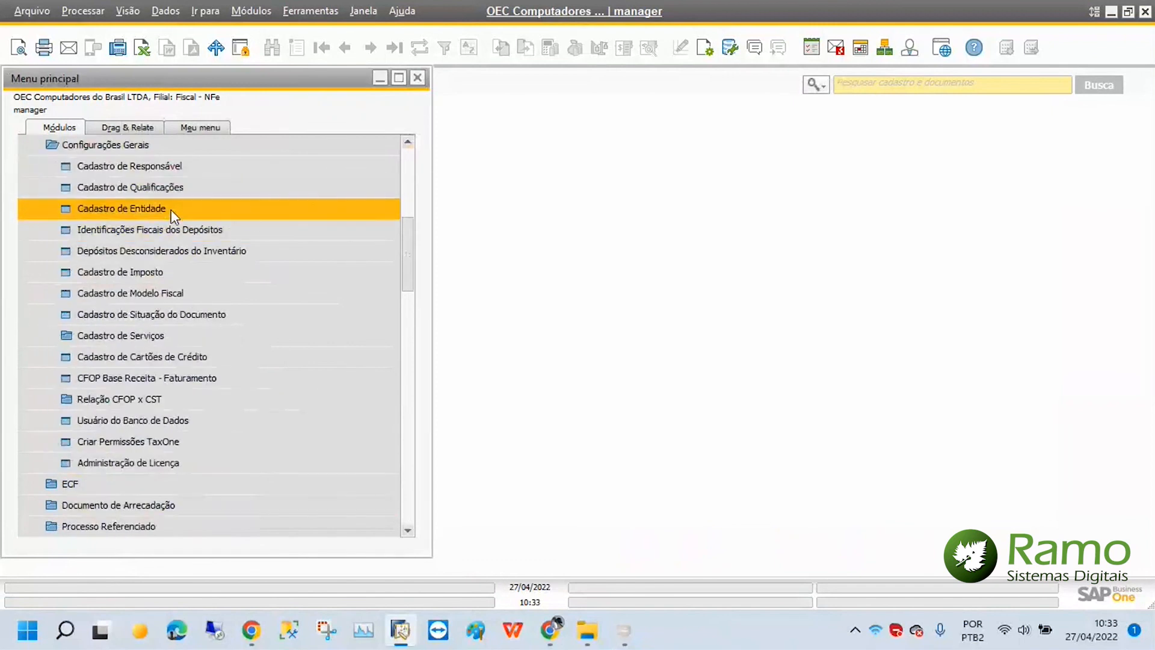
left_click(170, 209)
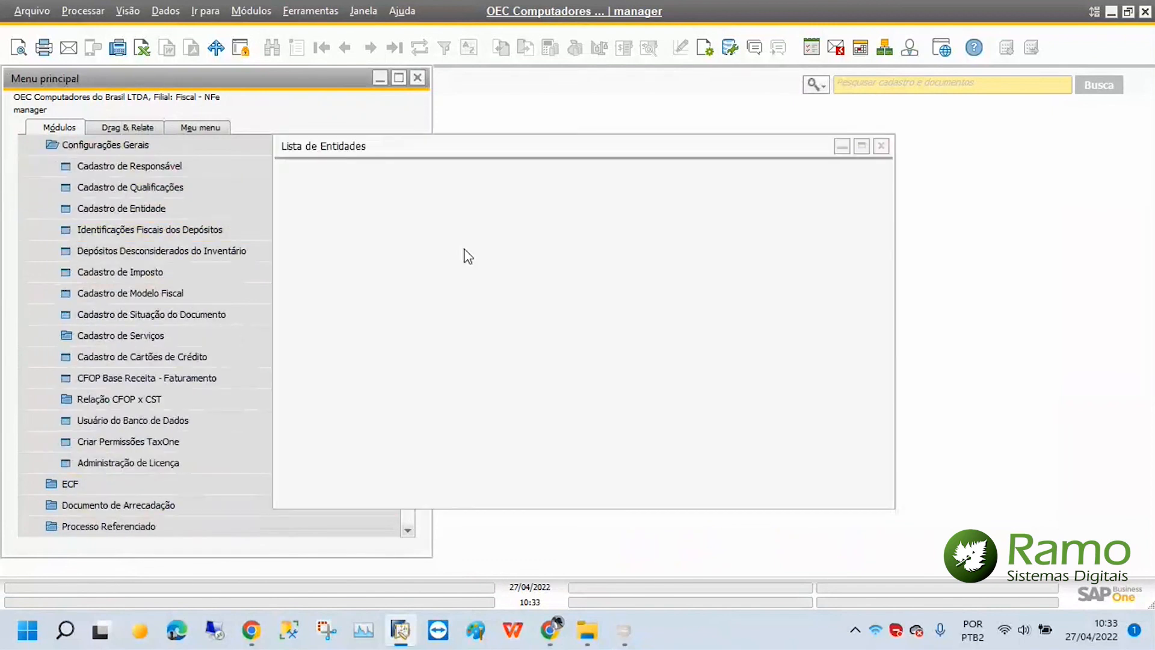
left_click(617, 491)
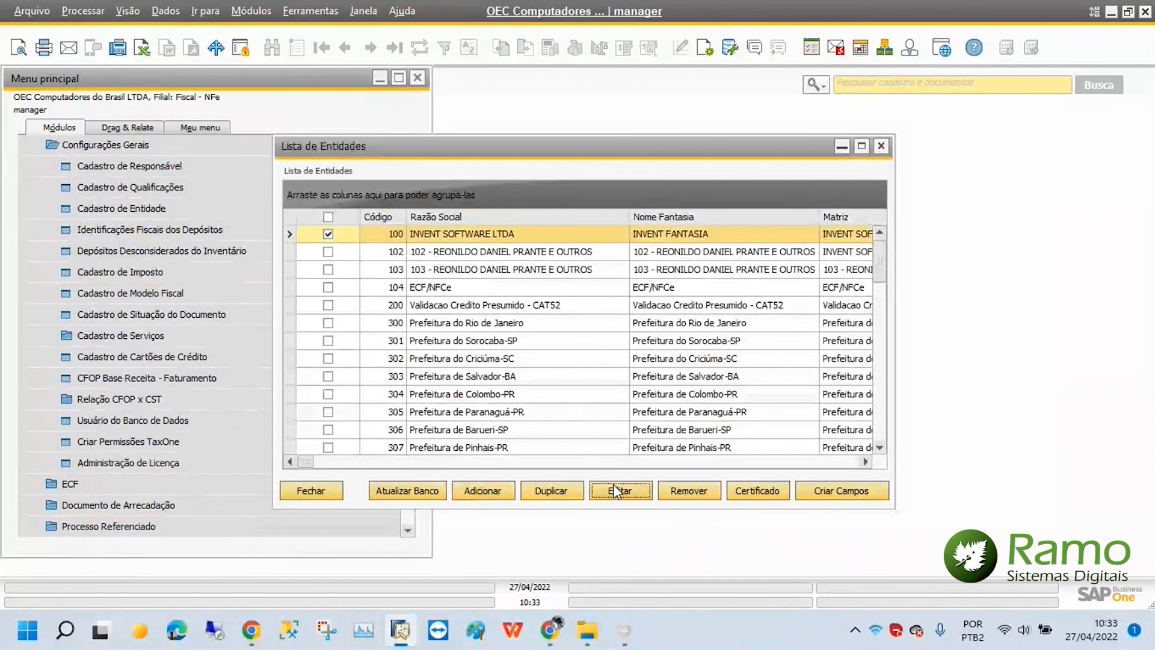
Step: Review the Contribuições parameters of entity 100, including the Registro 0110 regimes and M205/M605 revenue codes, then cancel and close the entity list
left_click(730, 167)
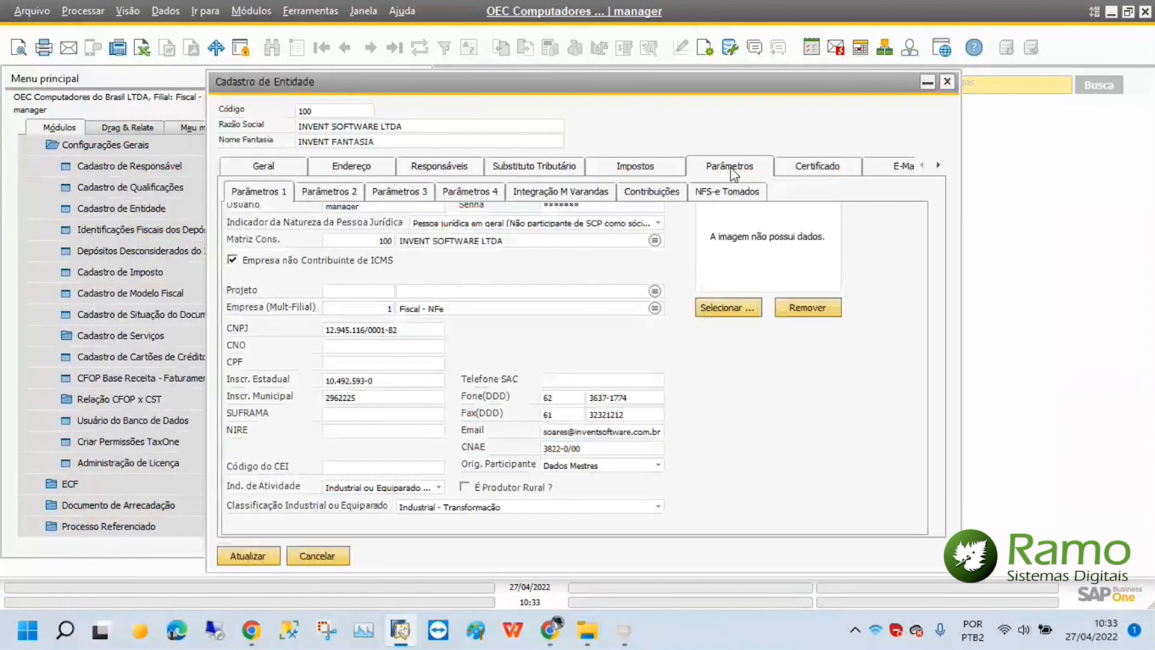
left_click(652, 191)
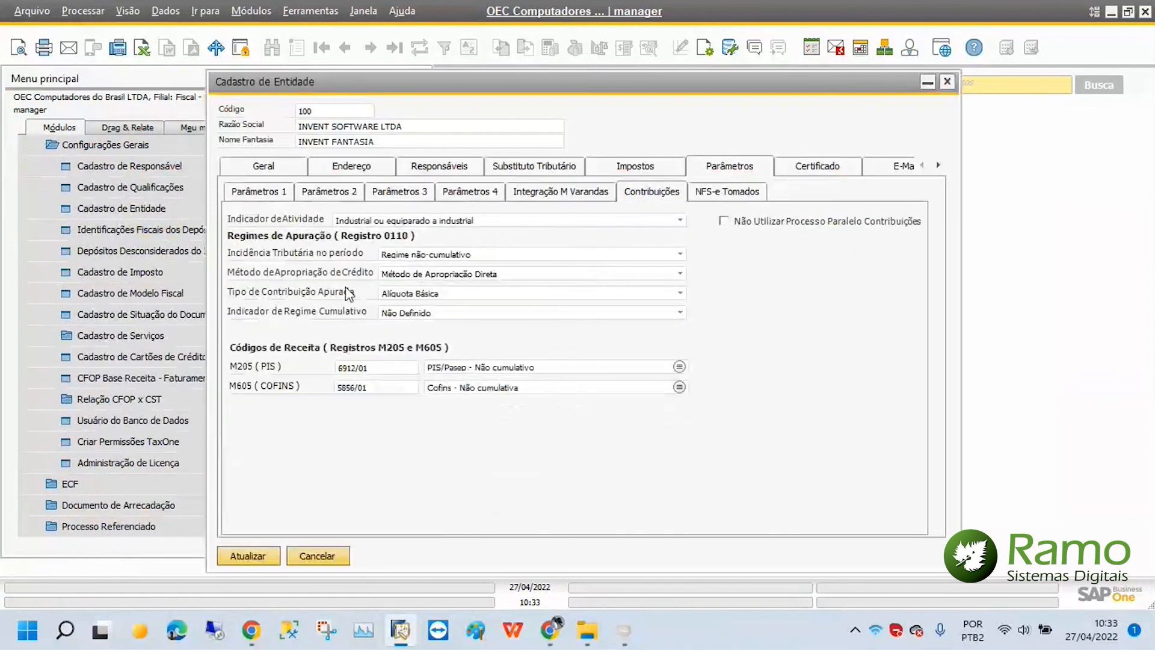
left_click(337, 554)
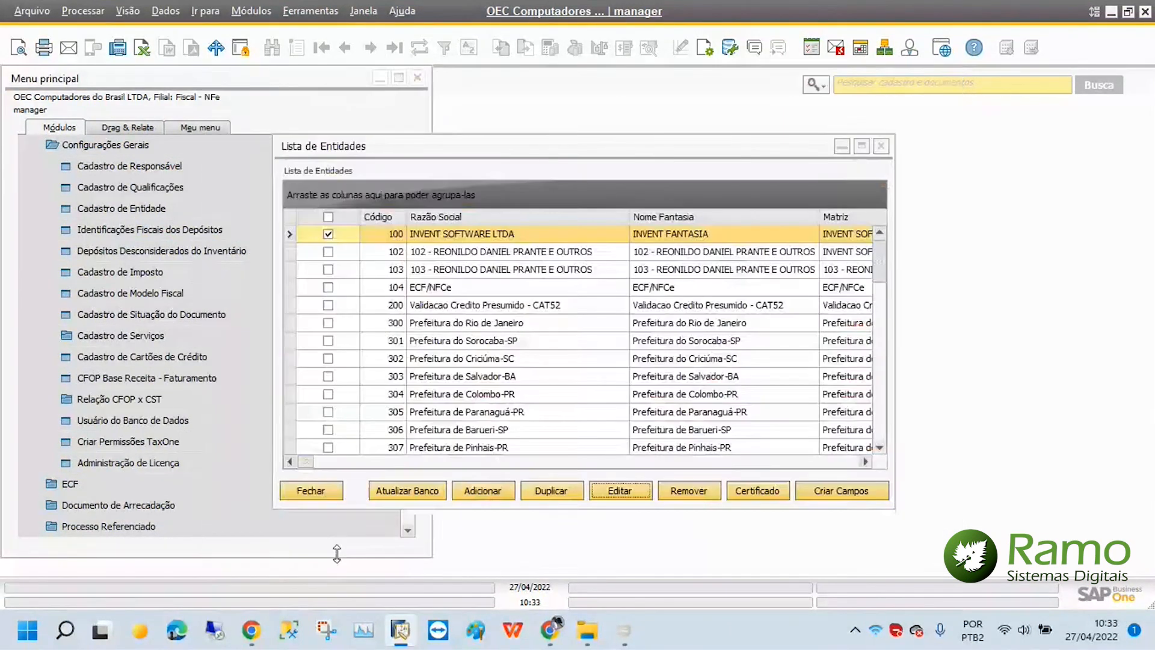
left_click(322, 488)
Step: Reopen Novo Magnético SPED - Contribuições and display the Base Apuração PIS/COFINS for the April 2022 period
left_click(135, 150)
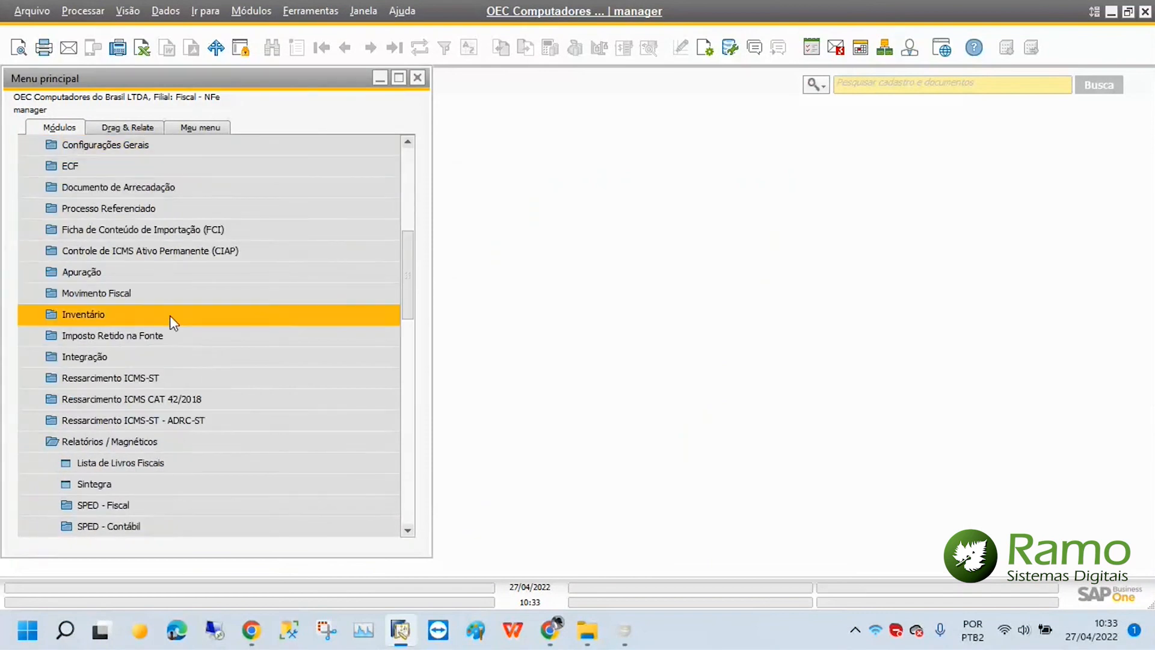
scroll(169, 315, "down", 5)
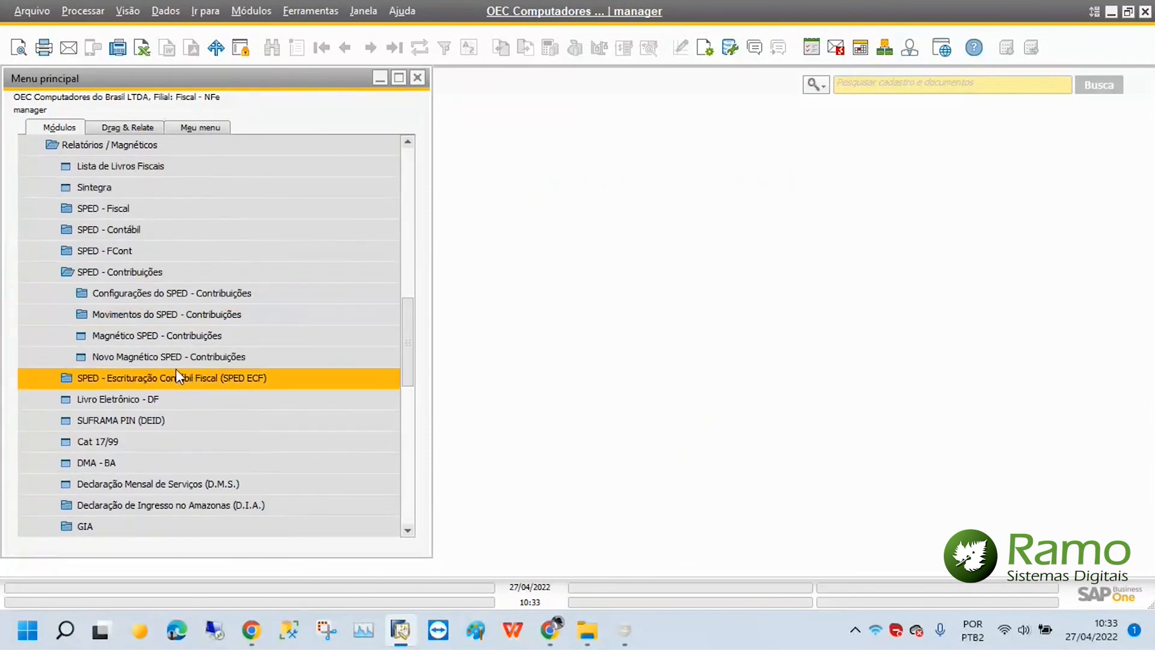
left_click(188, 361)
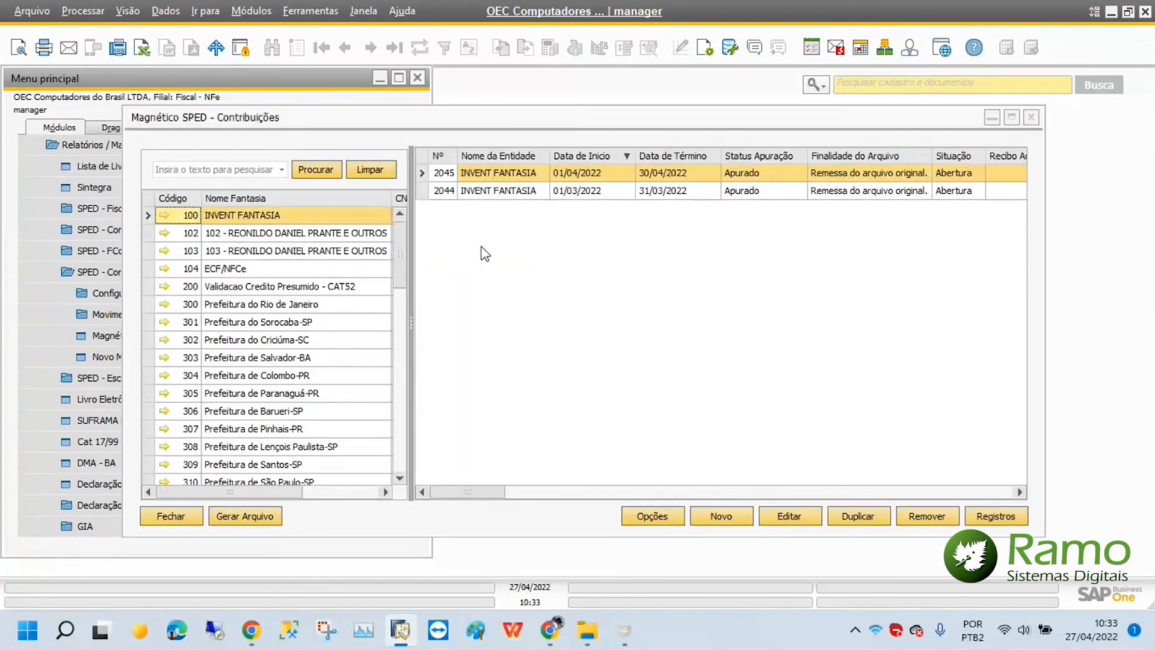
left_click(669, 514)
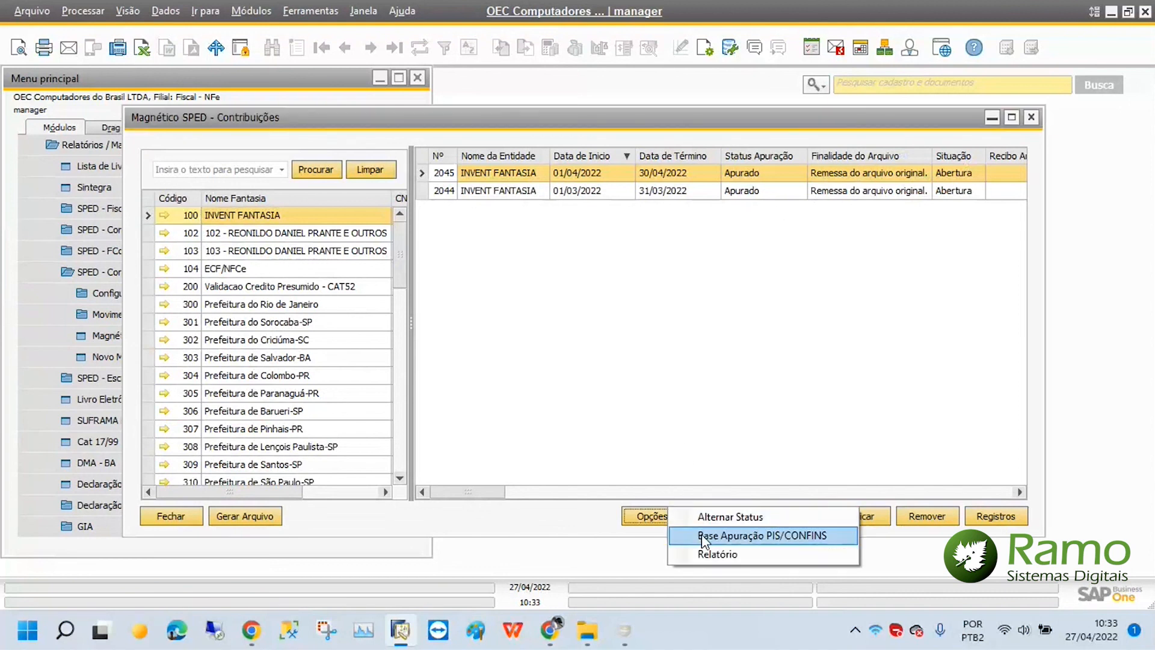
left_click(746, 537)
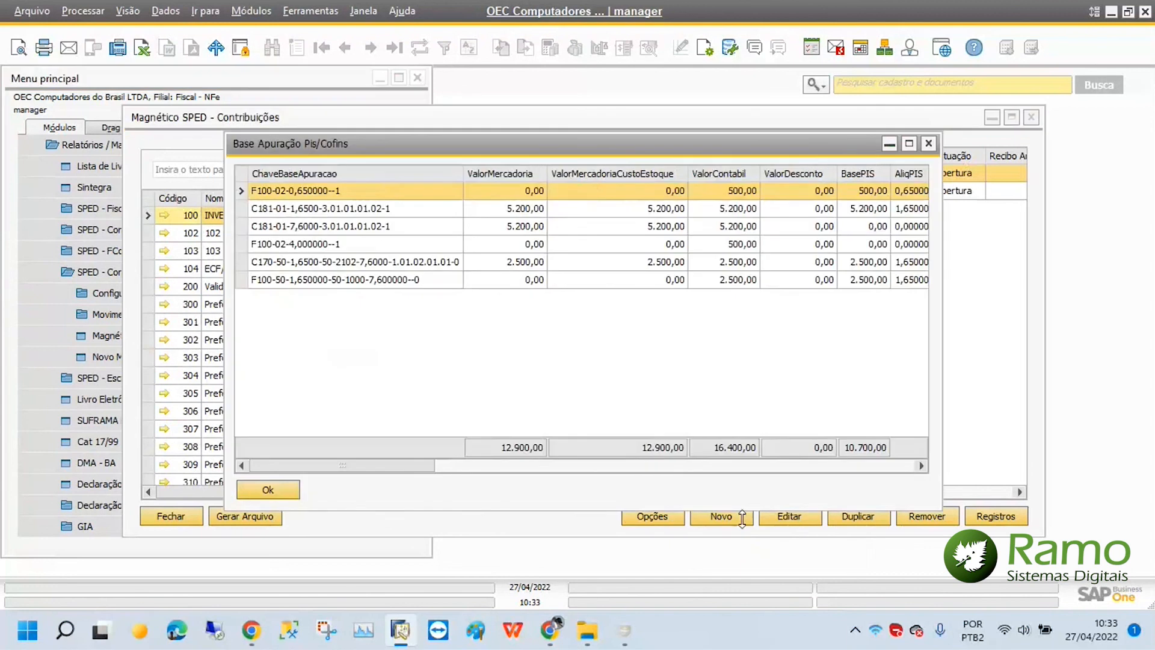
Step: Maximize the Base Apuração Pis/Cofins window and review its columns from the PIS and COFINS values through to TipoApuracao
left_click(909, 143)
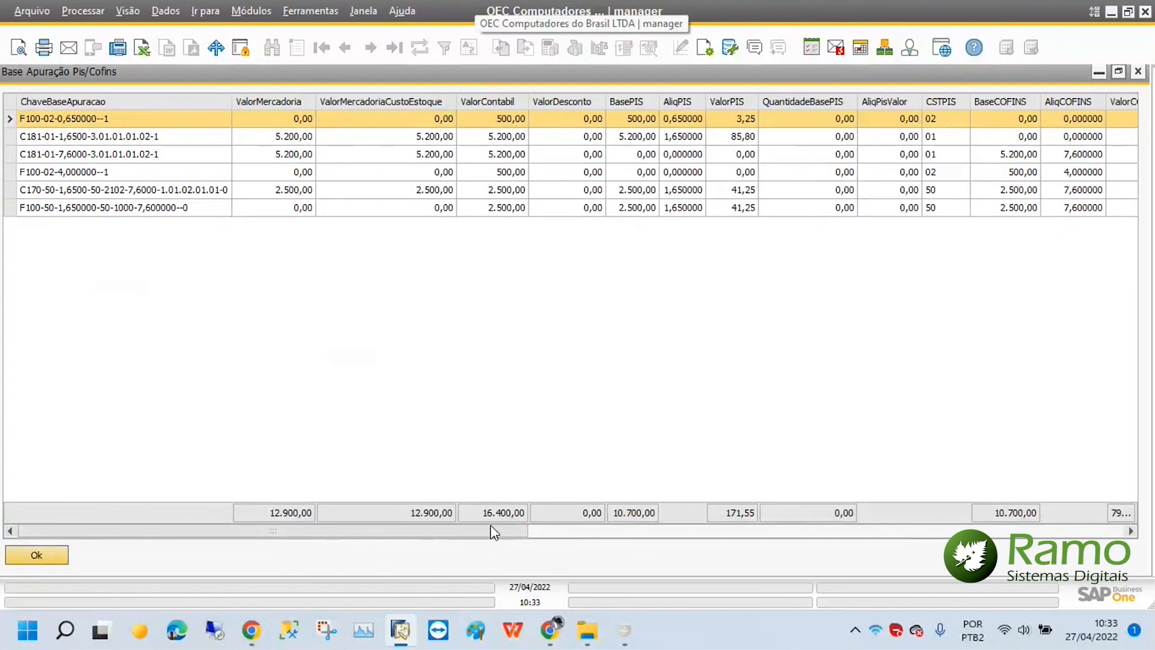
left_click_drag(489, 524, 513, 529)
right_click(390, 160)
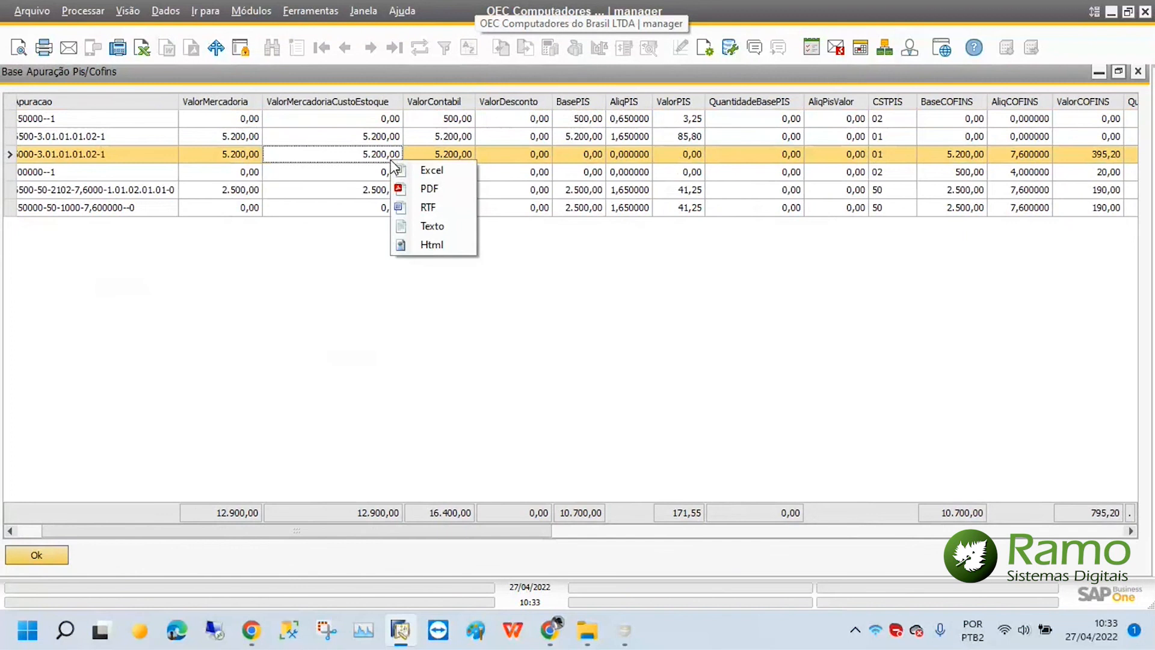
left_click(656, 252)
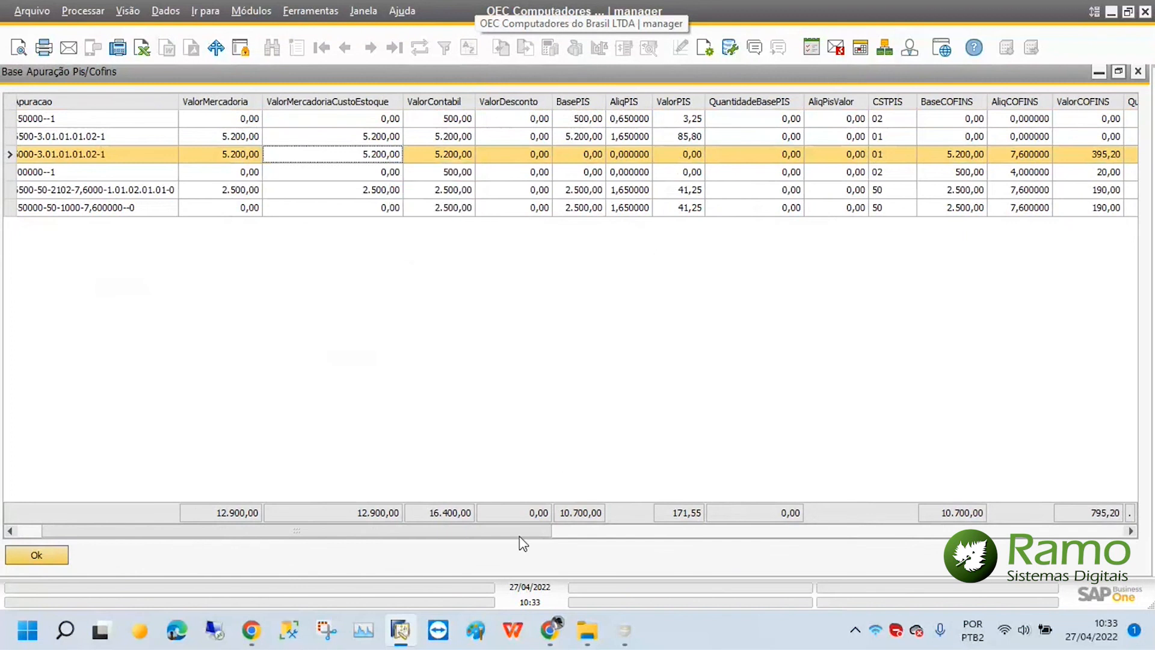
left_click_drag(519, 533, 1090, 531)
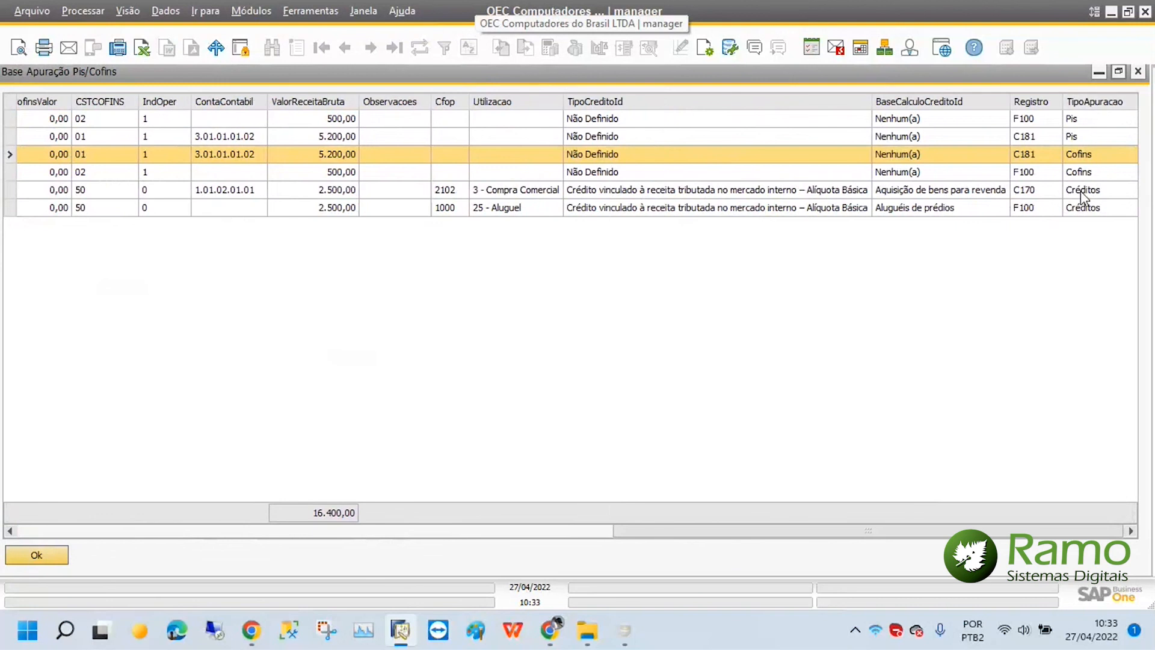
Step: Filter TipoApuracao to Créditos, check the C170 and F100 credit rows, and close the Base Apuração
left_click(1134, 103)
left_click(989, 195)
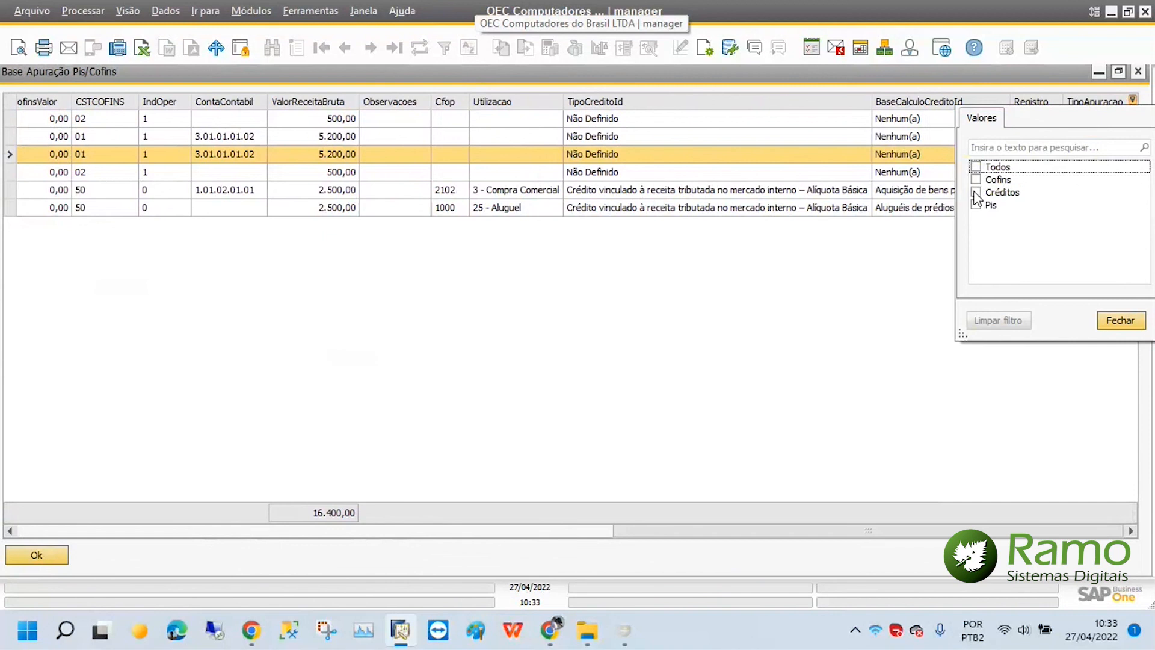
left_click(1122, 324)
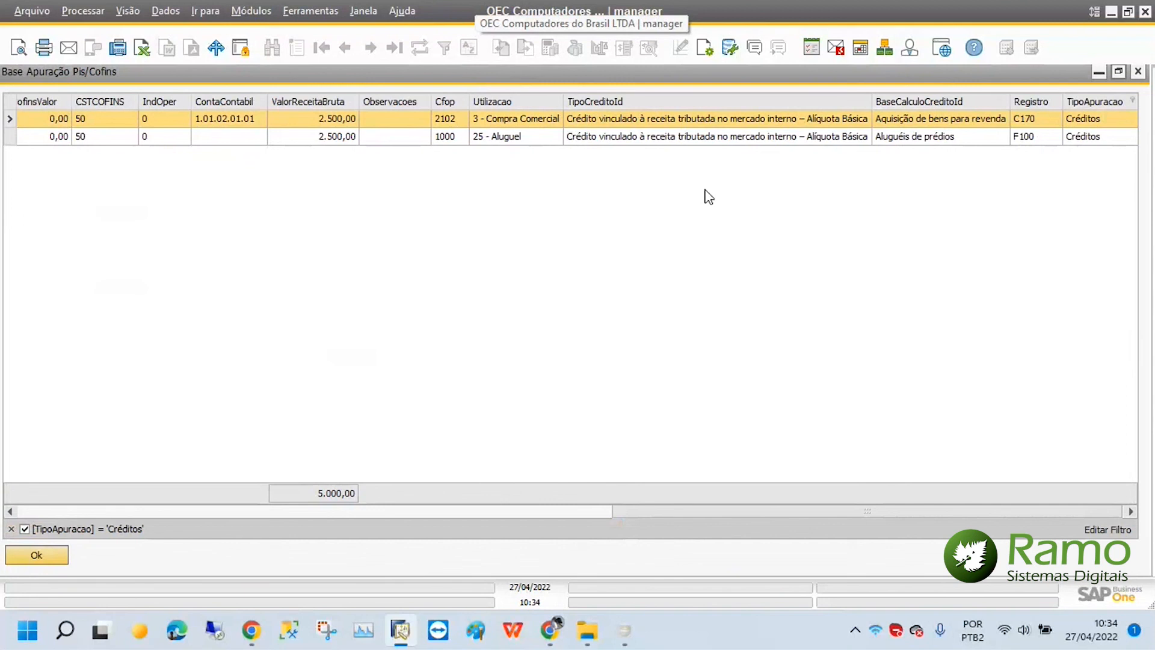
left_click(1024, 126)
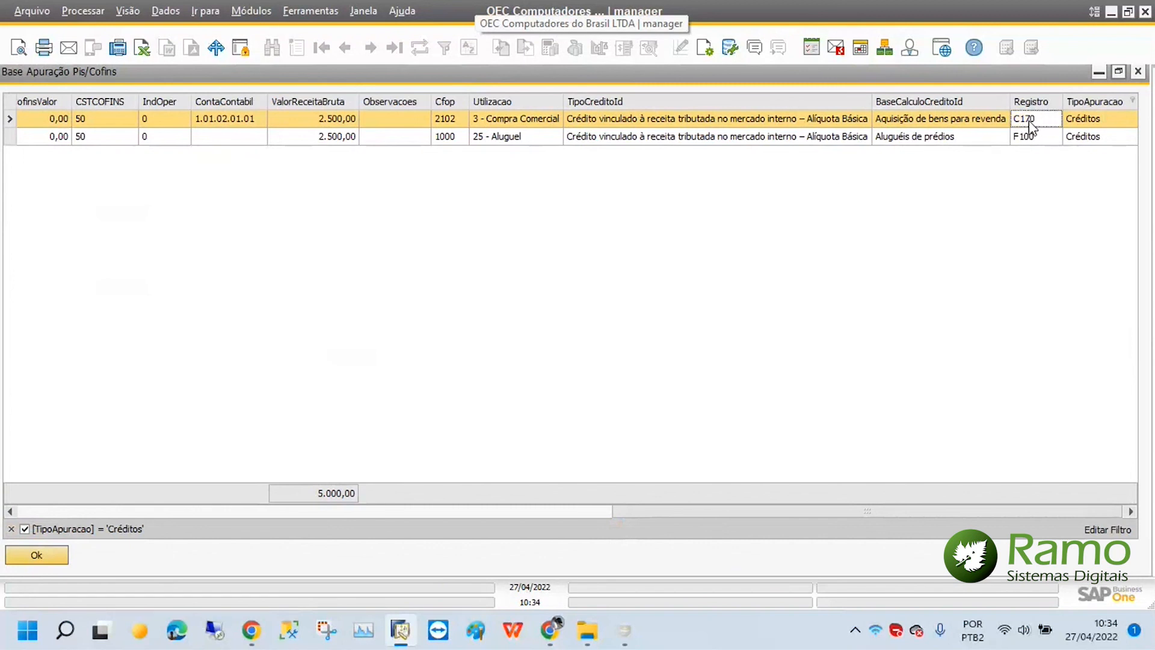
left_click(1031, 142)
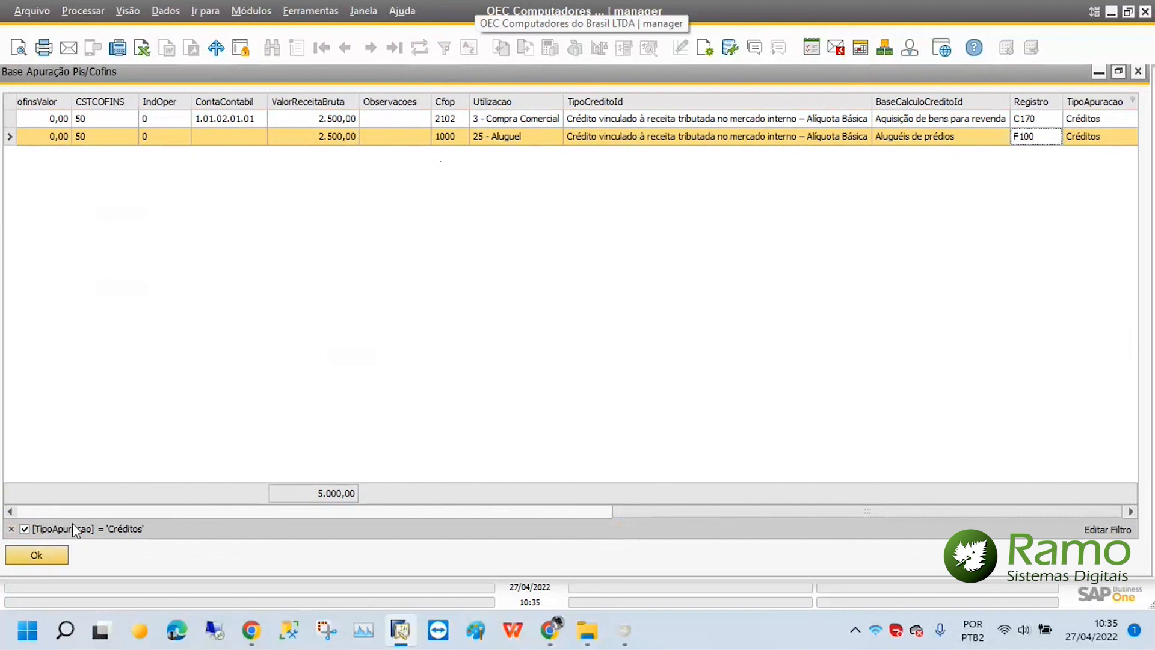
left_click(47, 557)
left_click(37, 554)
Step: Open the April 2022 period's Relatório and review the operations consolidated by CST and by CST, rate and block
left_click(653, 516)
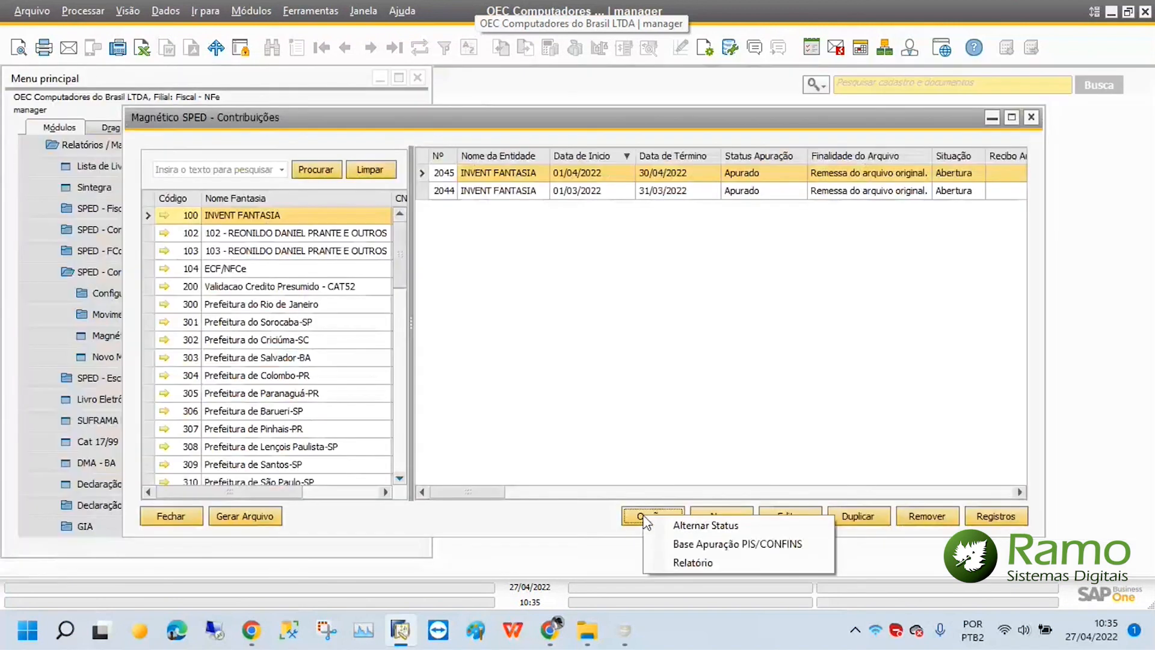
left_click(677, 563)
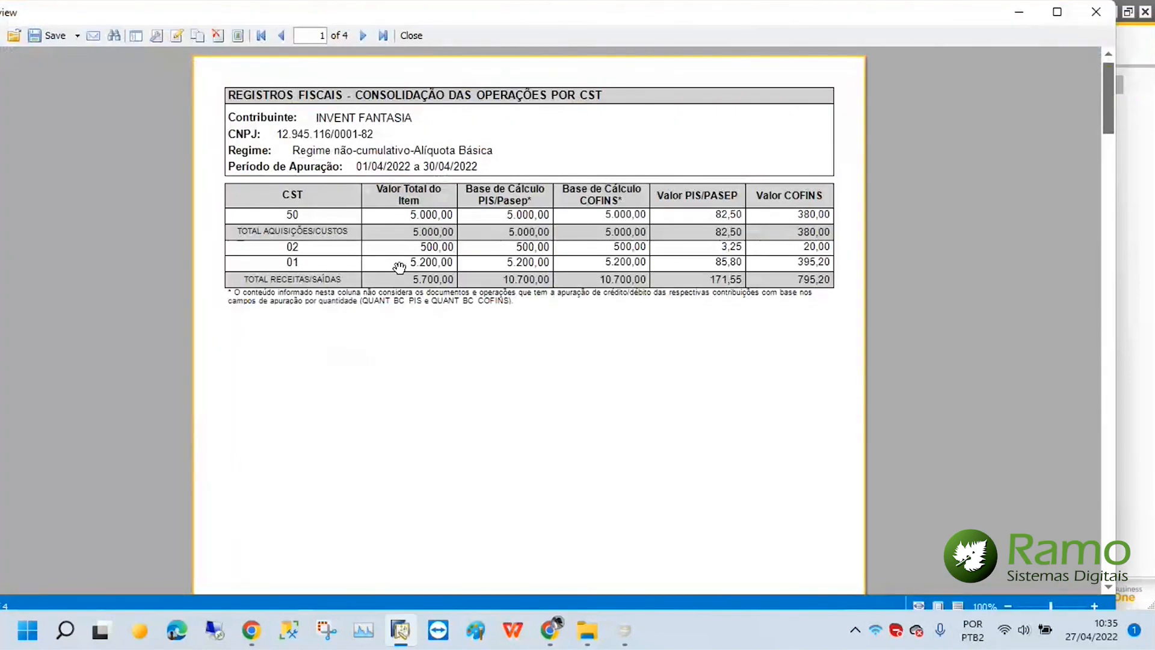
left_click(361, 36)
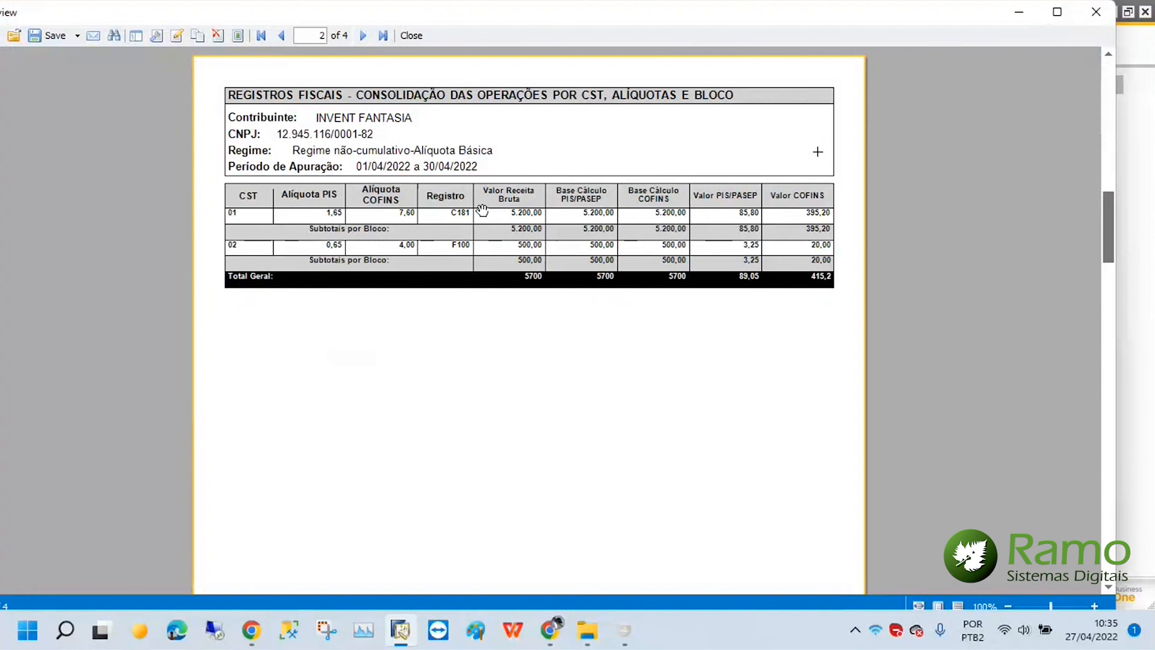
left_click(361, 36)
scroll(506, 317, "down", 6)
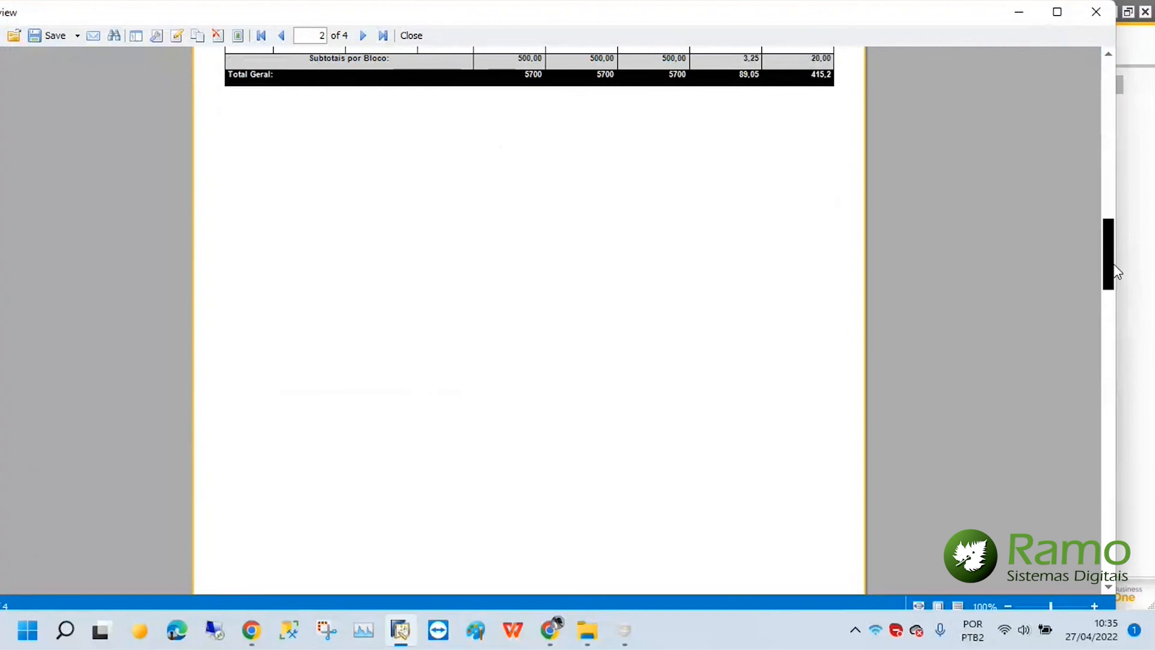
Step: Review the report's M200/M600 contribution consolidation and the statement of credits for the period, then close the report
left_click_drag(1111, 272, 1117, 369)
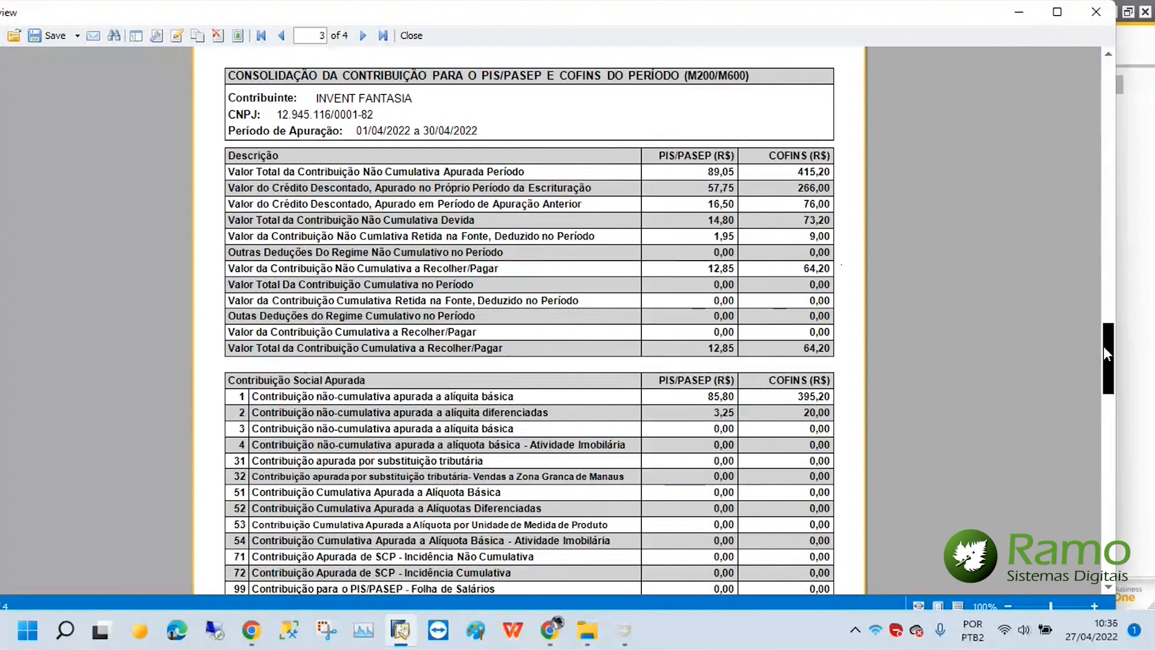
mouse_move(1108, 355)
left_mouse_down()
mouse_move(1127, 427)
mouse_move(1116, 337)
left_mouse_up()
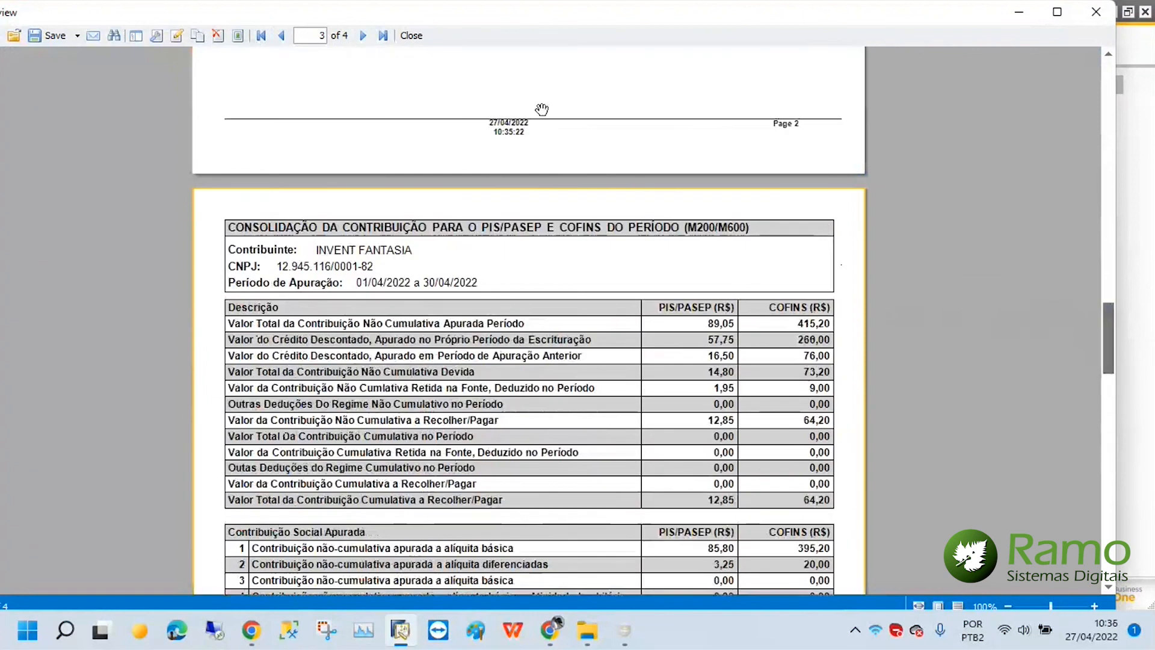
left_click(362, 38)
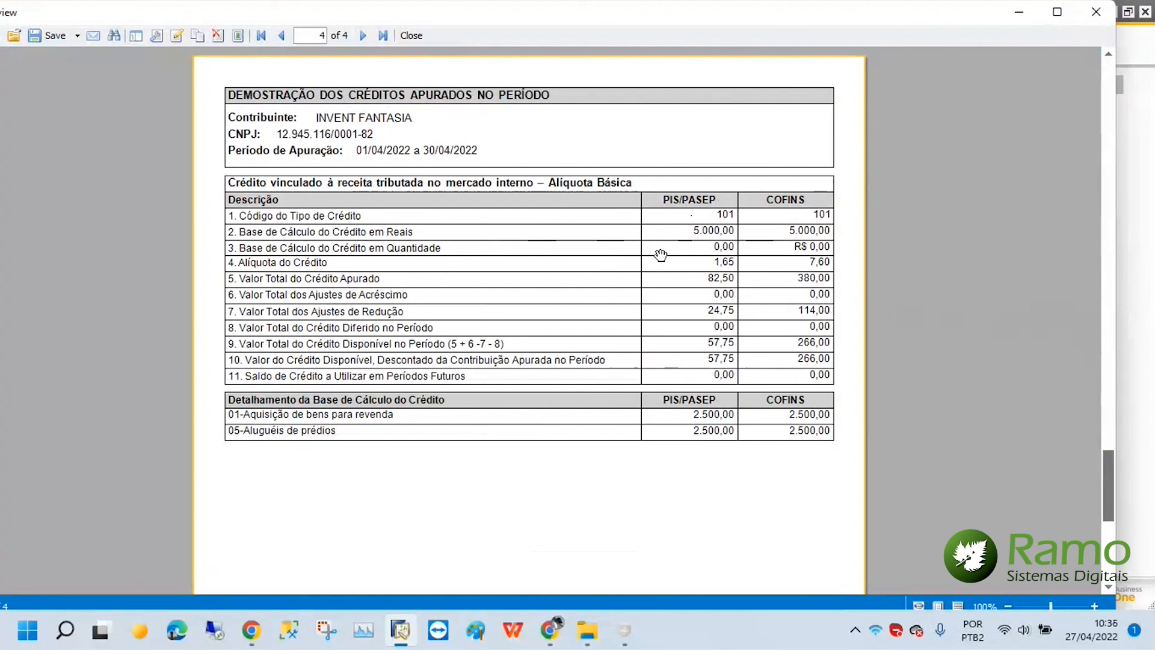
left_click(408, 40)
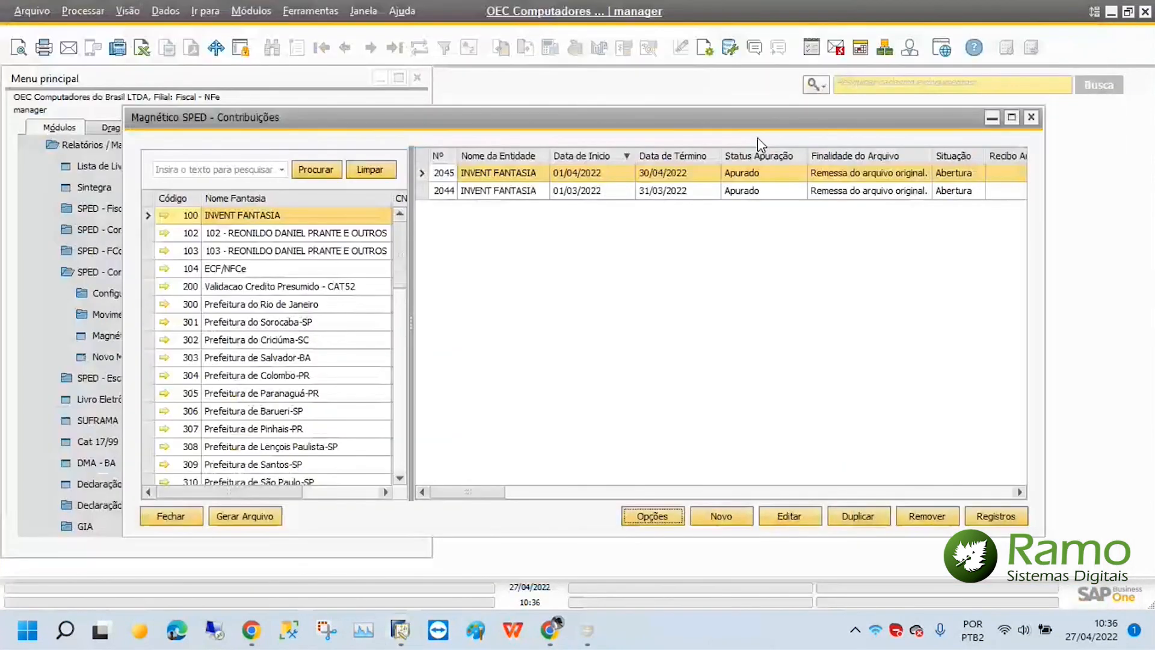
Step: Switch the April 2022 period's status to Aberto and generate its SPED Contribuições file in the desktop's SPED folder
left_click(661, 516)
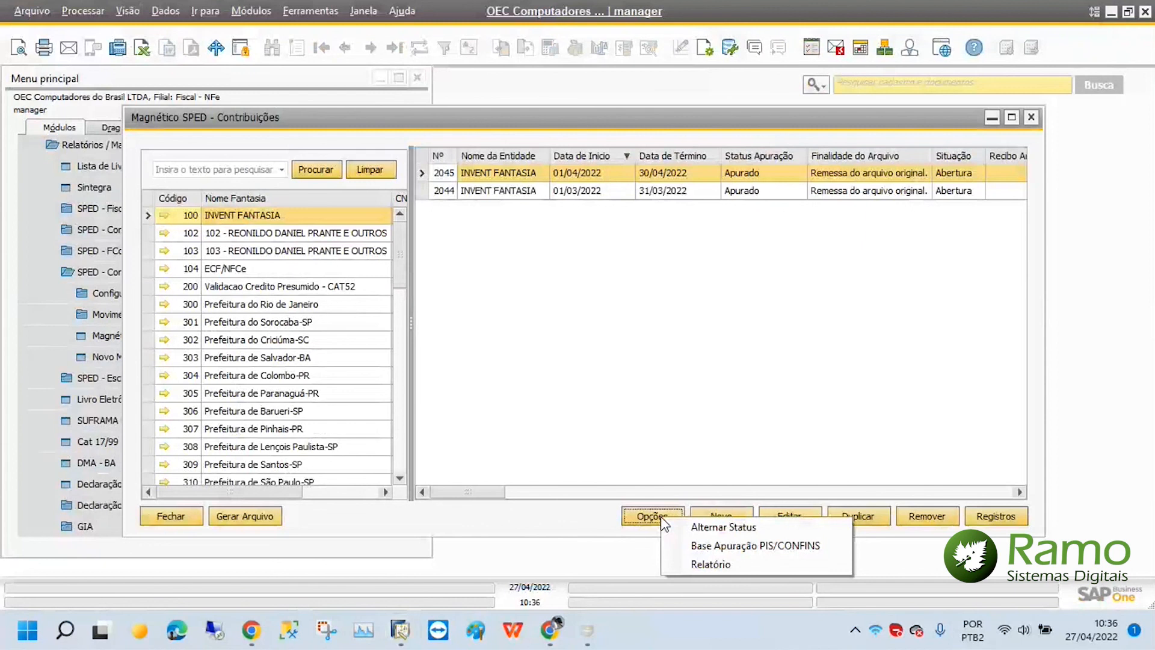
left_click(722, 528)
left_click(251, 519)
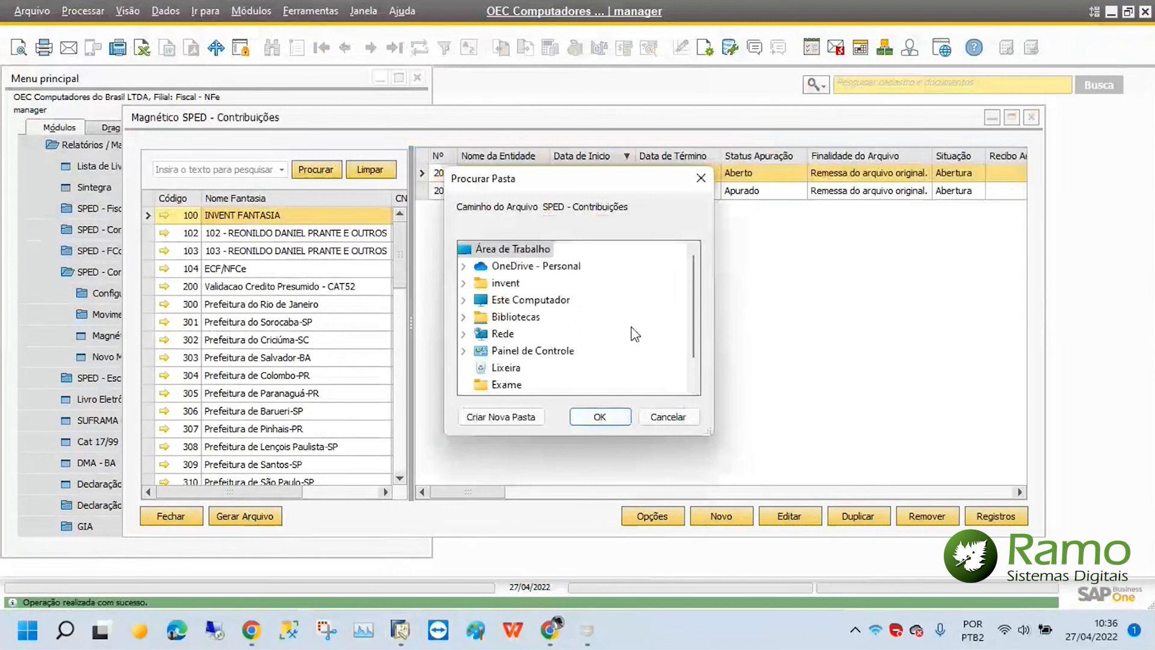
left_click(595, 405)
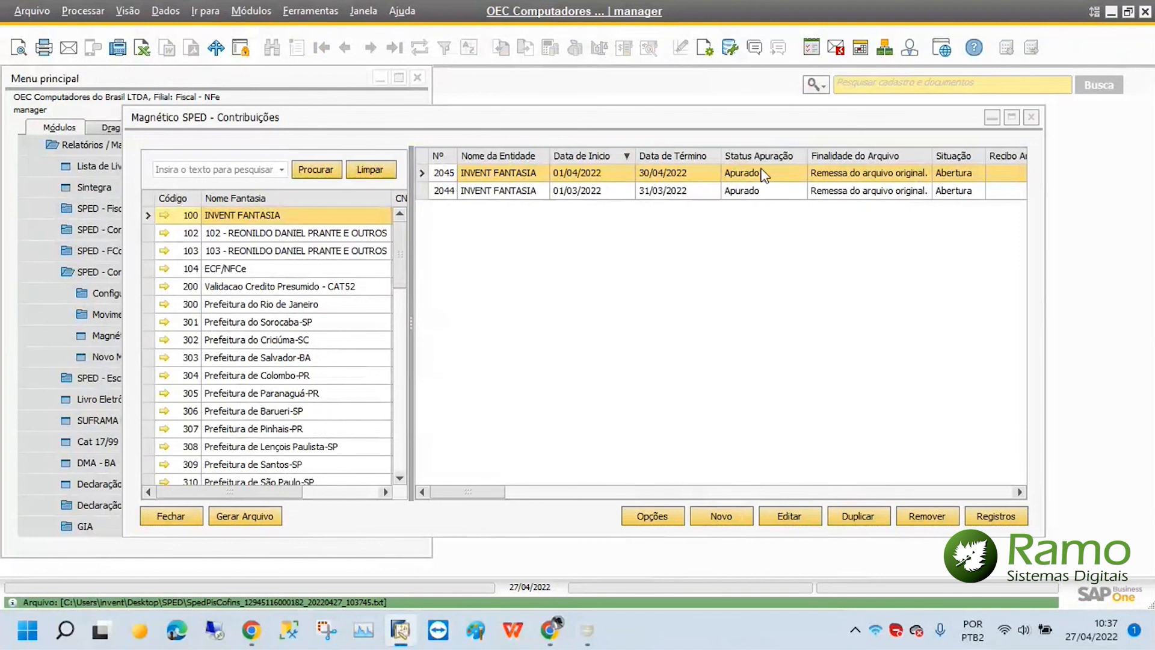
Step: Switch to the EFD Contribuições validator, dismiss the validation message, and open register M100 under Bloco M - Apuração do PIS/Pasep in the Escrituração
left_click(584, 631)
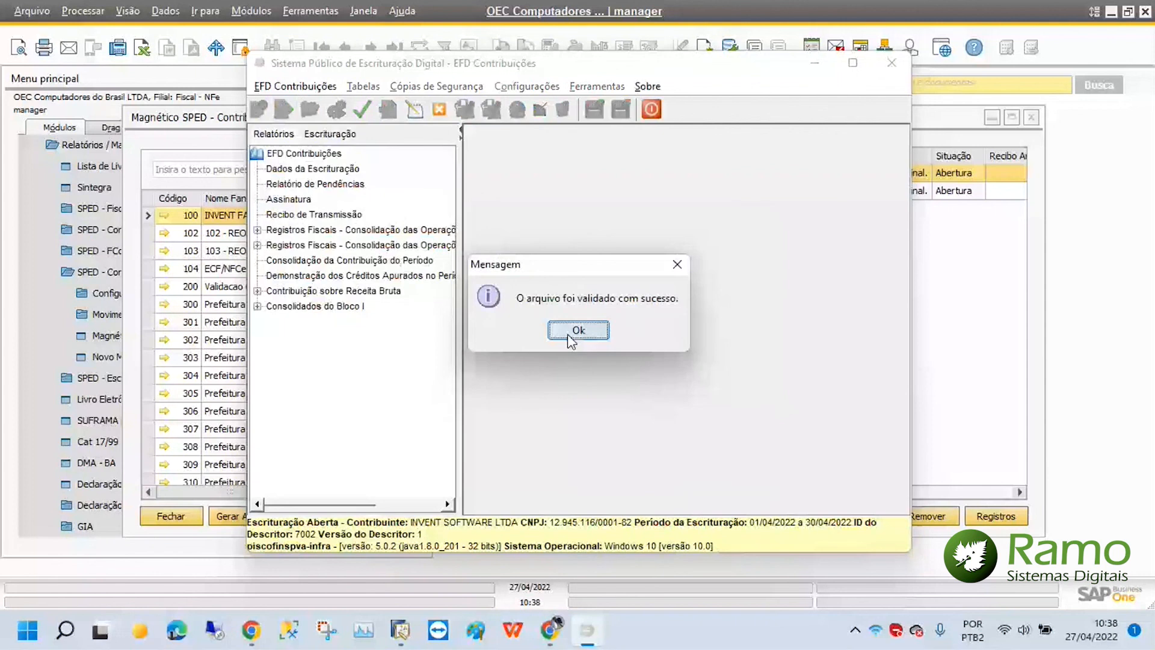
left_click(578, 330)
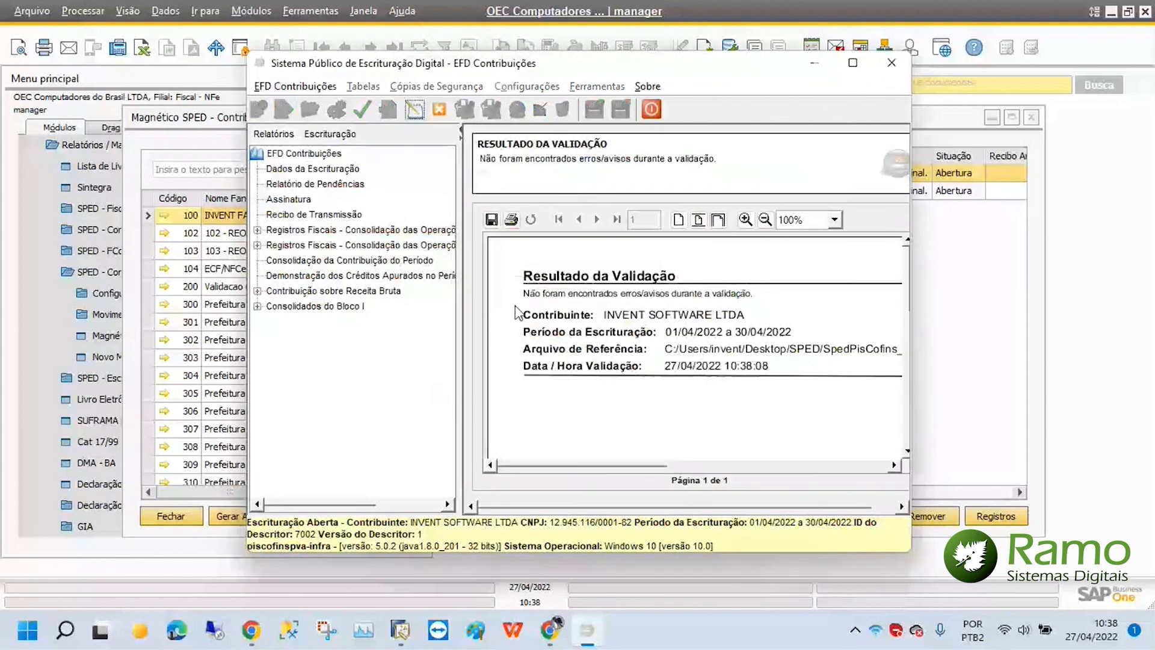
left_click(349, 134)
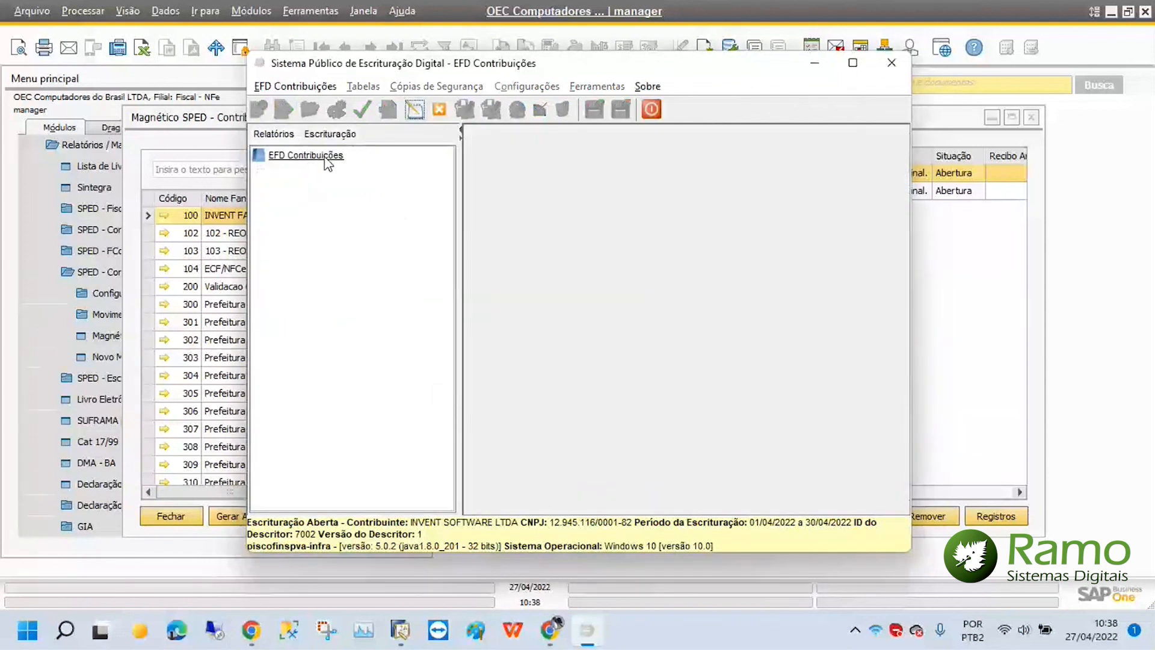
double_click(328, 158)
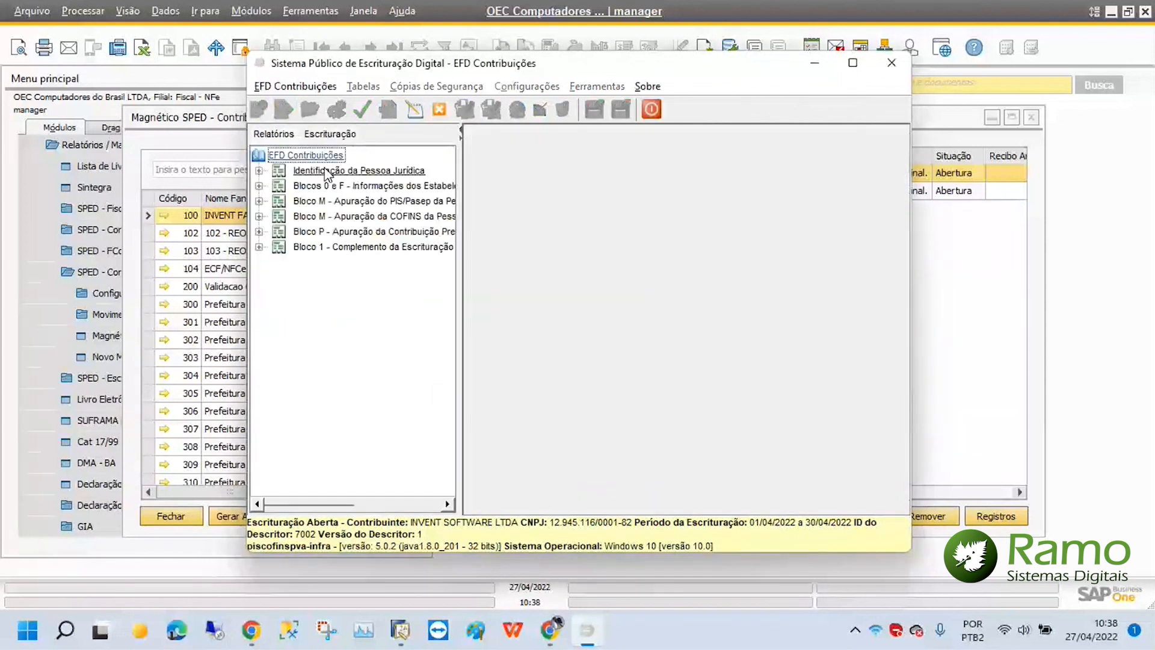
double_click(280, 204)
left_click(309, 216)
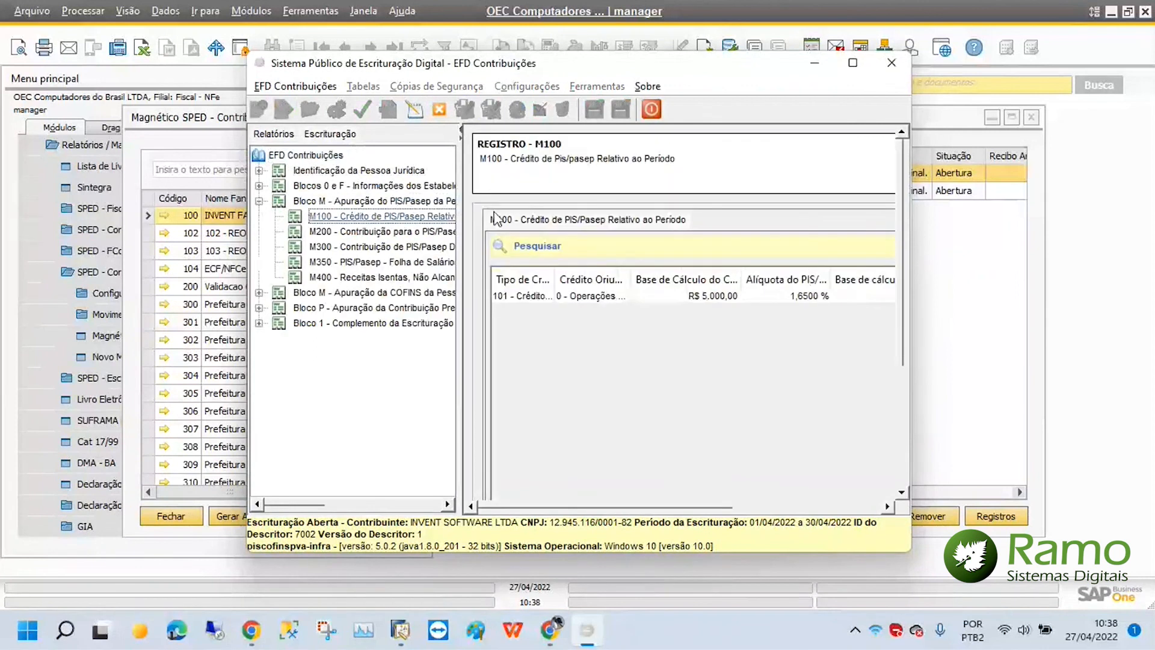
Step: Maximize the validator, check the details of the M100 PIS/Pasep credit record of type 101, and close them
left_click(859, 65)
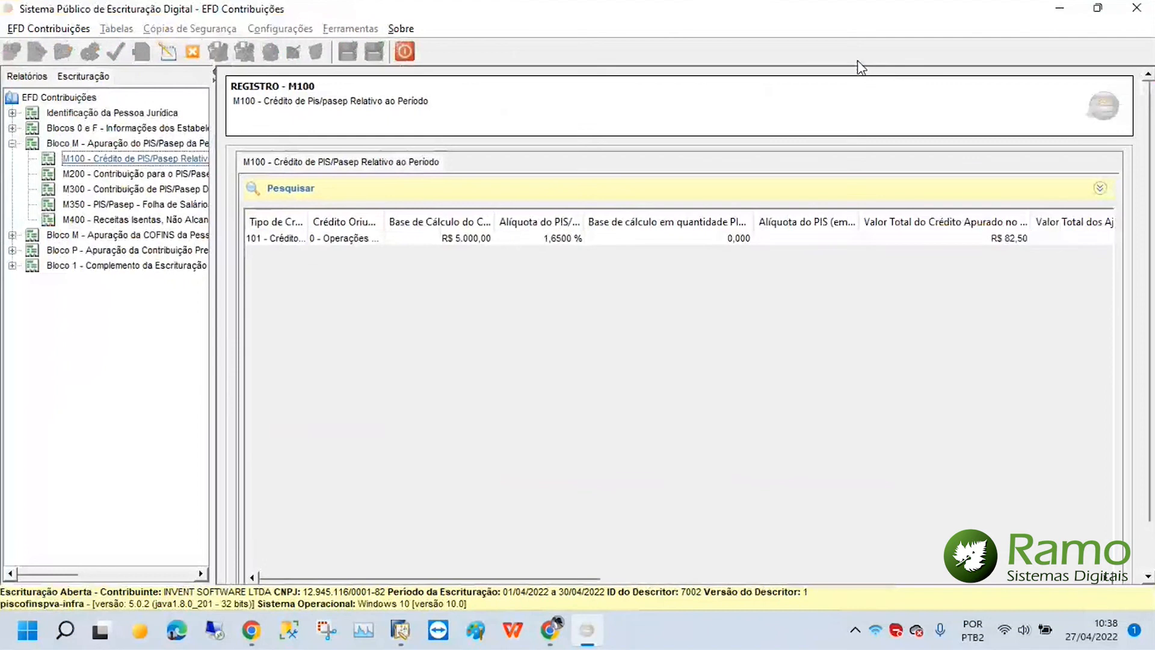
double_click(559, 234)
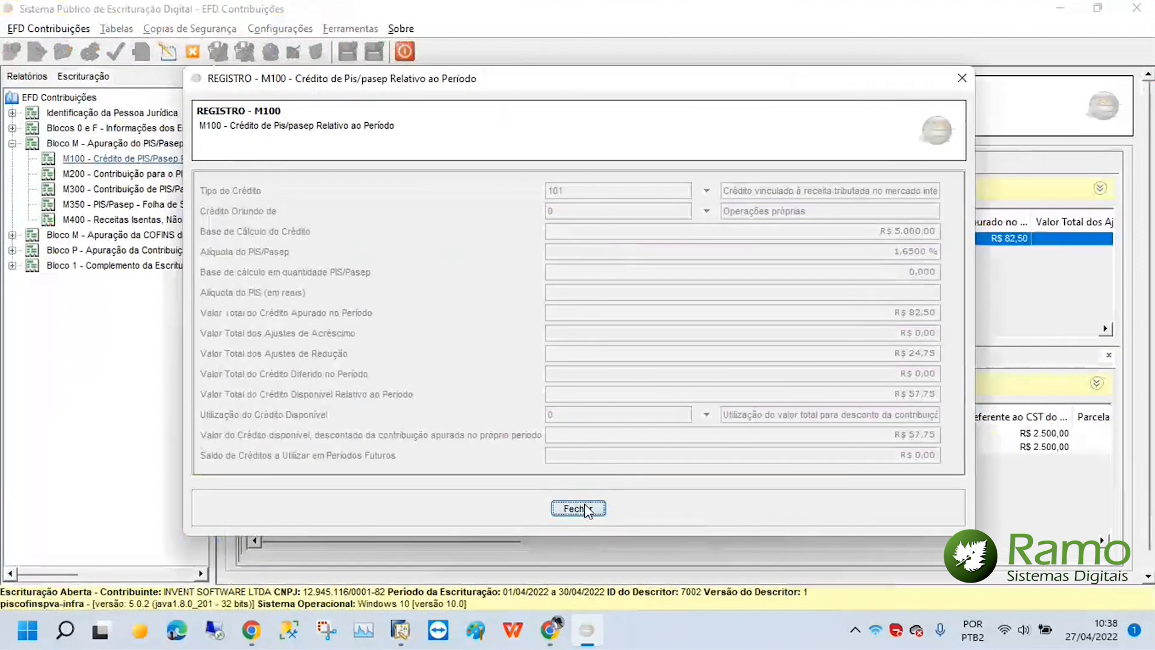
left_click(587, 509)
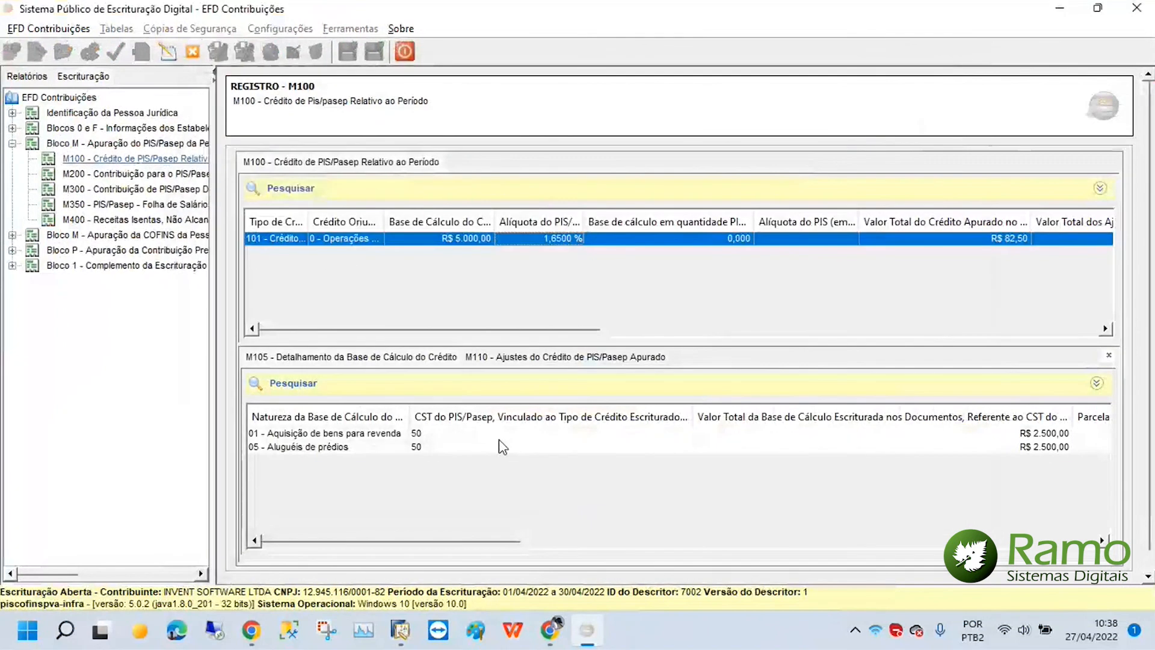
Step: Check the M105 calculation base records of the PIS/Pasep credit, its M110 reduction adjustment and the adjustment's M115 detail
left_click(499, 438)
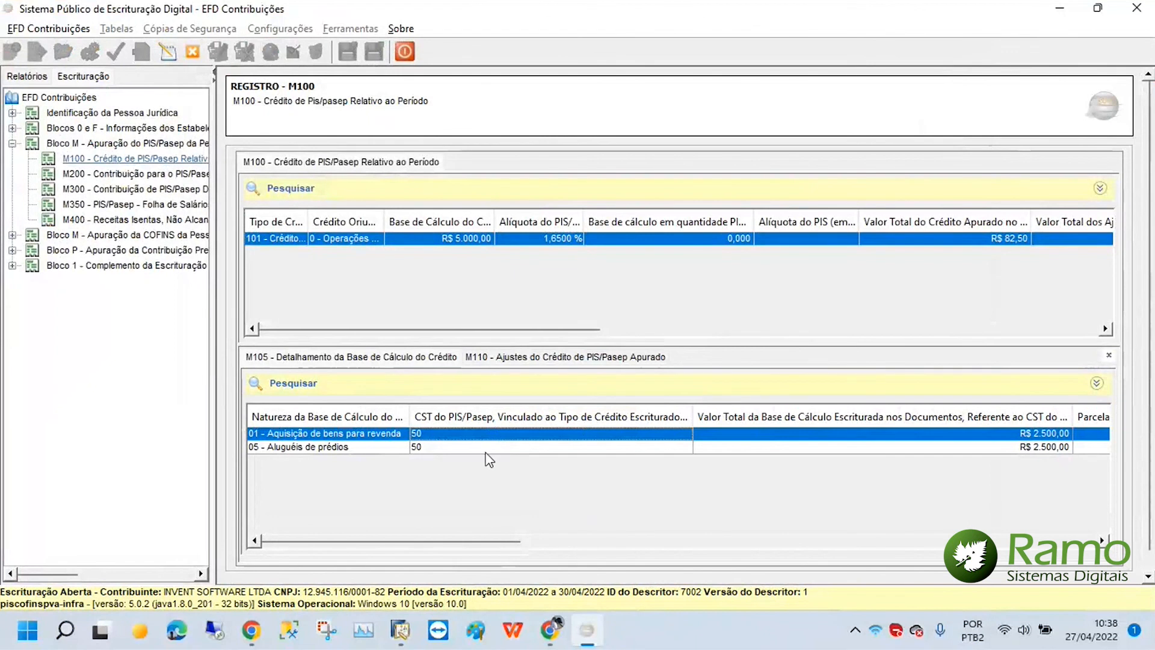
left_click(486, 448)
left_click(543, 357)
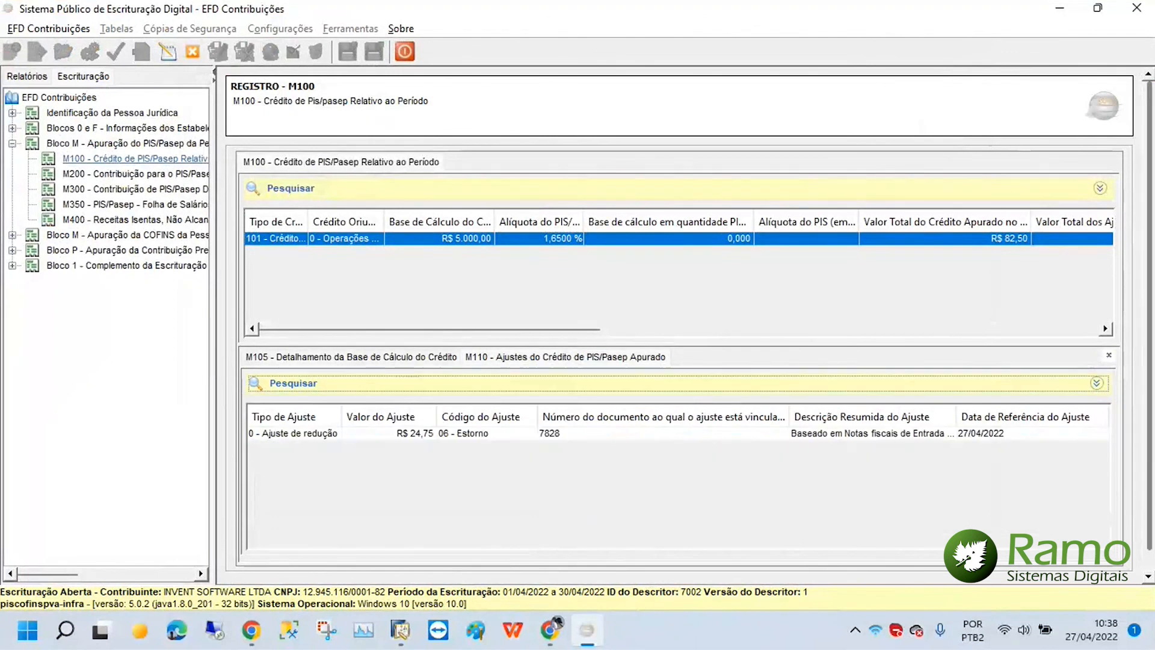
scroll(1148, 331, "down", 1)
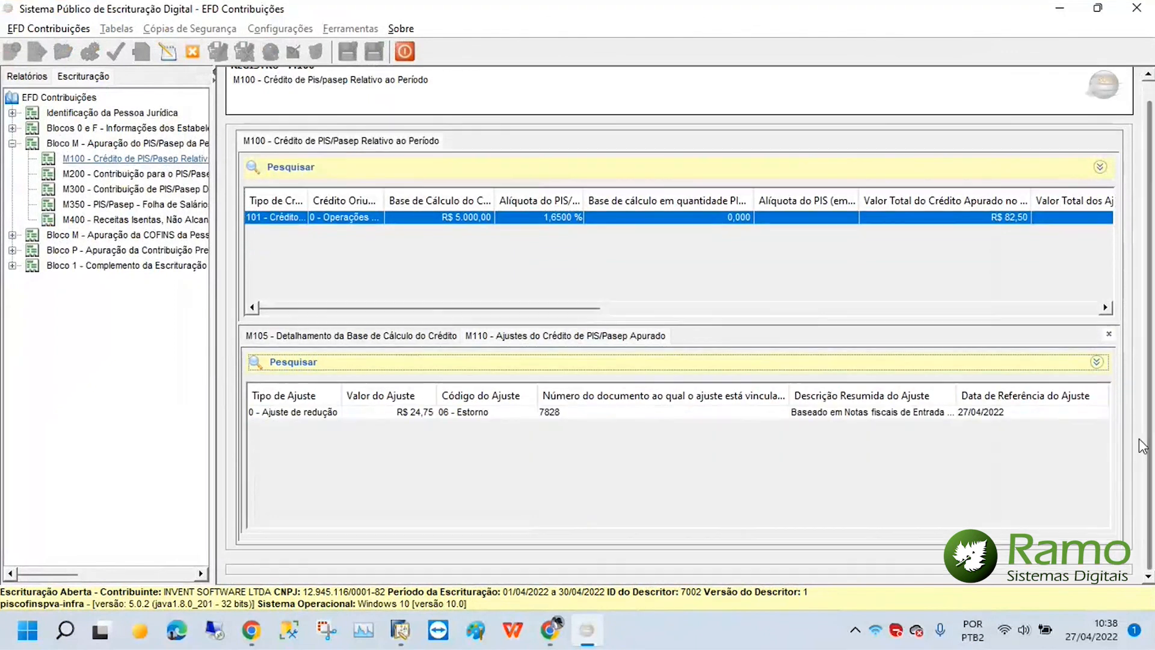
left_click(734, 415)
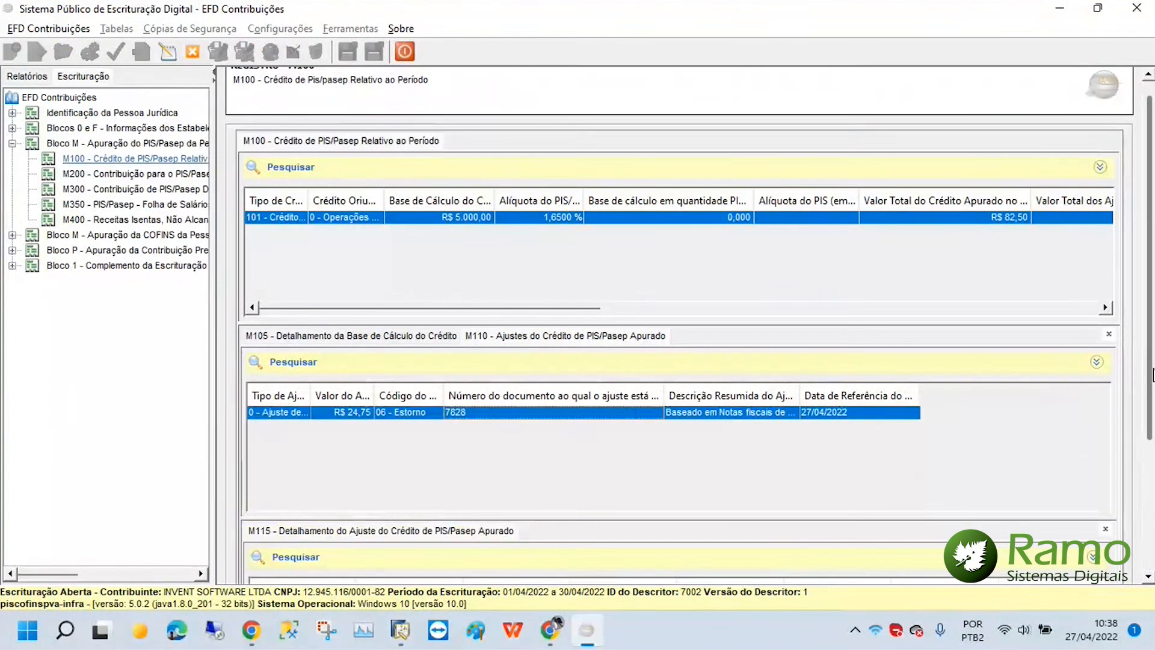
scroll(1149, 374, "down", 5)
left_click(647, 418)
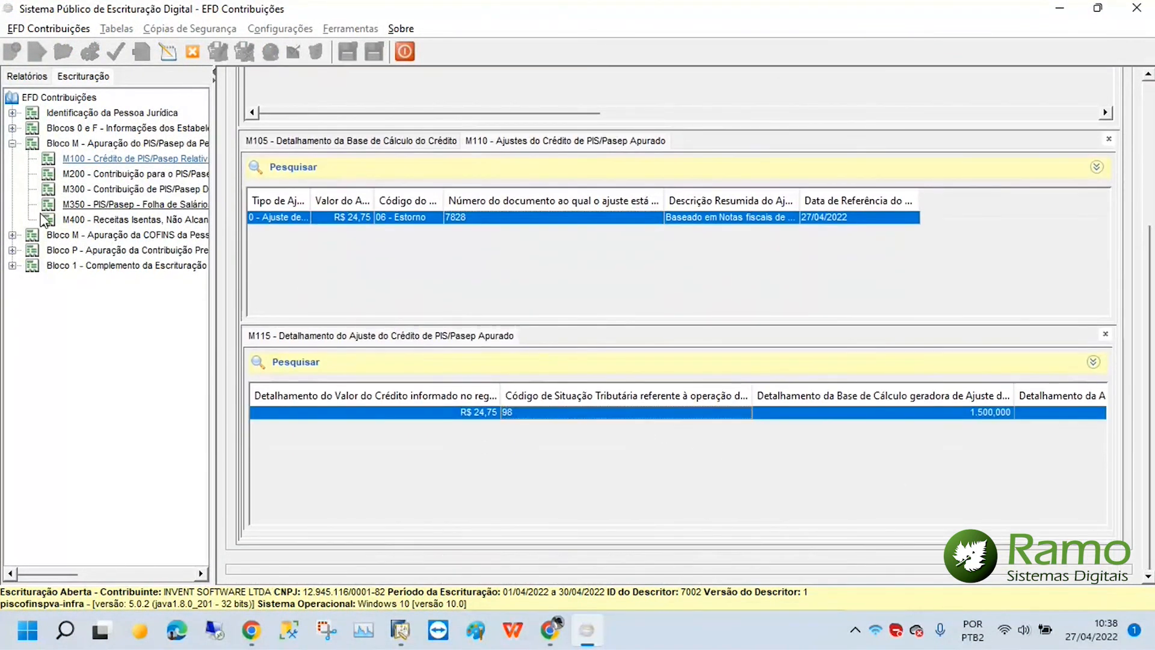
Step: Open register M500 under Bloco M - Apuração da COFINS and check the type 101 credit's M505 calculation base records
left_click(12, 235)
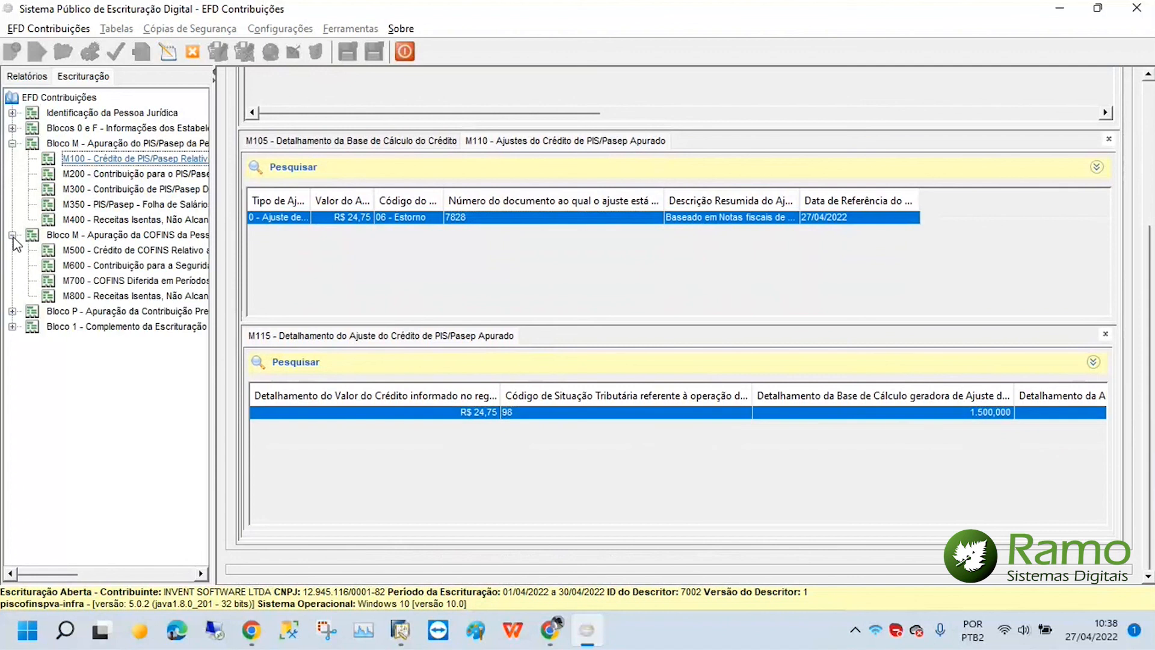
left_click(70, 253)
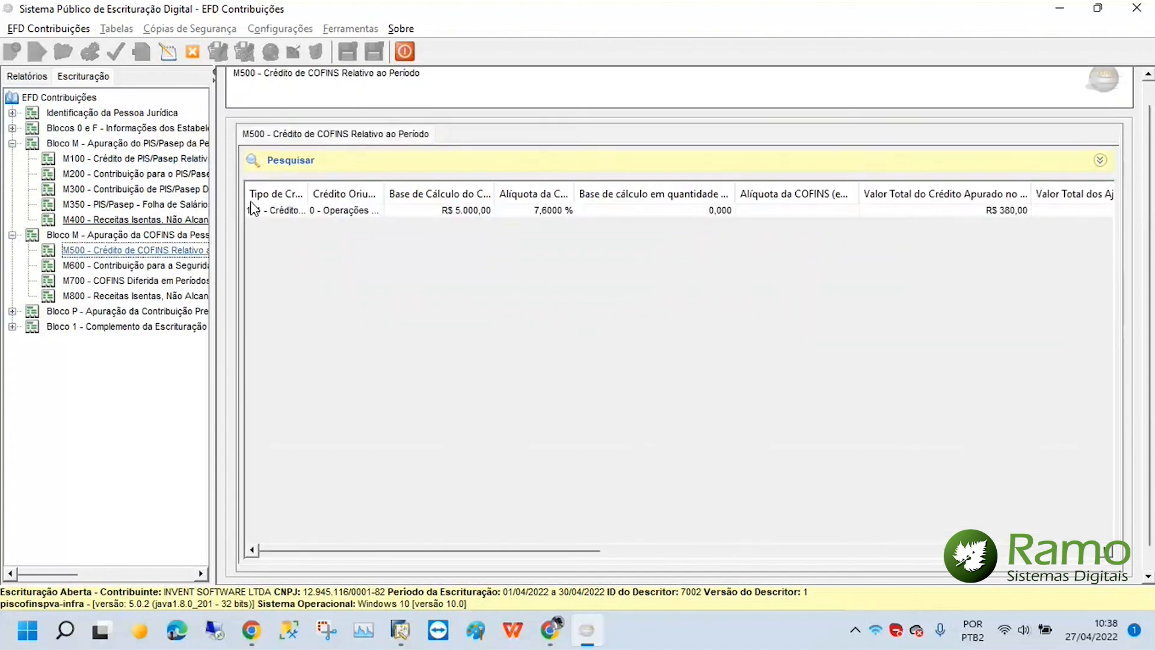
left_click(289, 217)
left_click(396, 414)
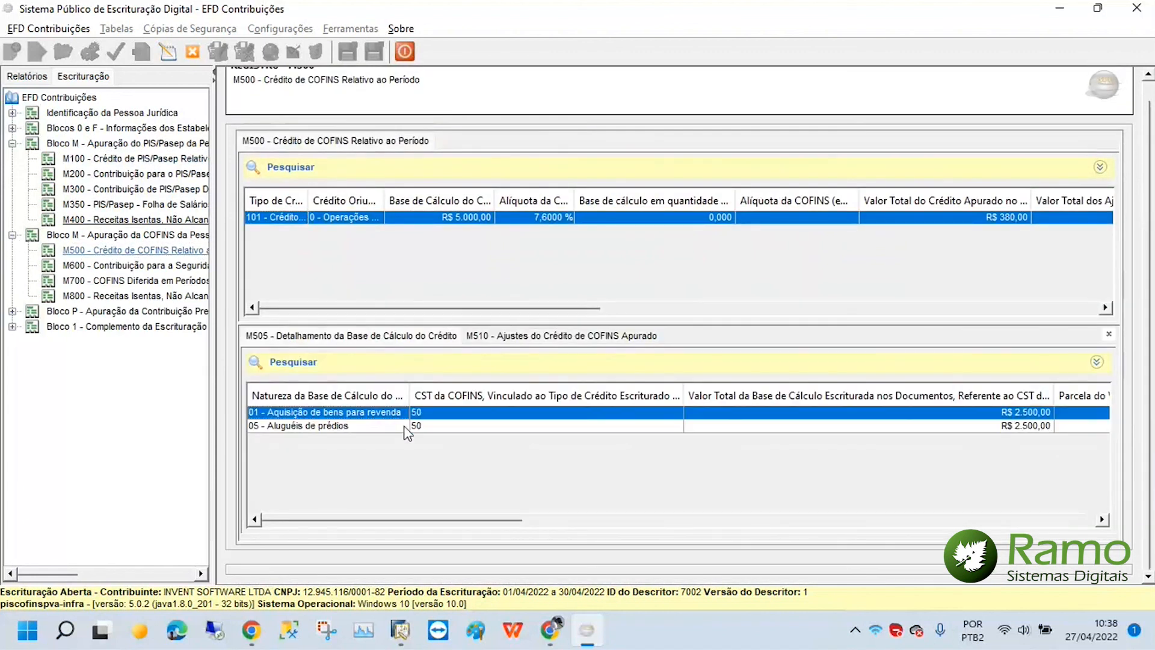
left_click(403, 425)
Step: Check the COFINS credit's M510 reduction adjustment and its M515 detail record
left_click(509, 336)
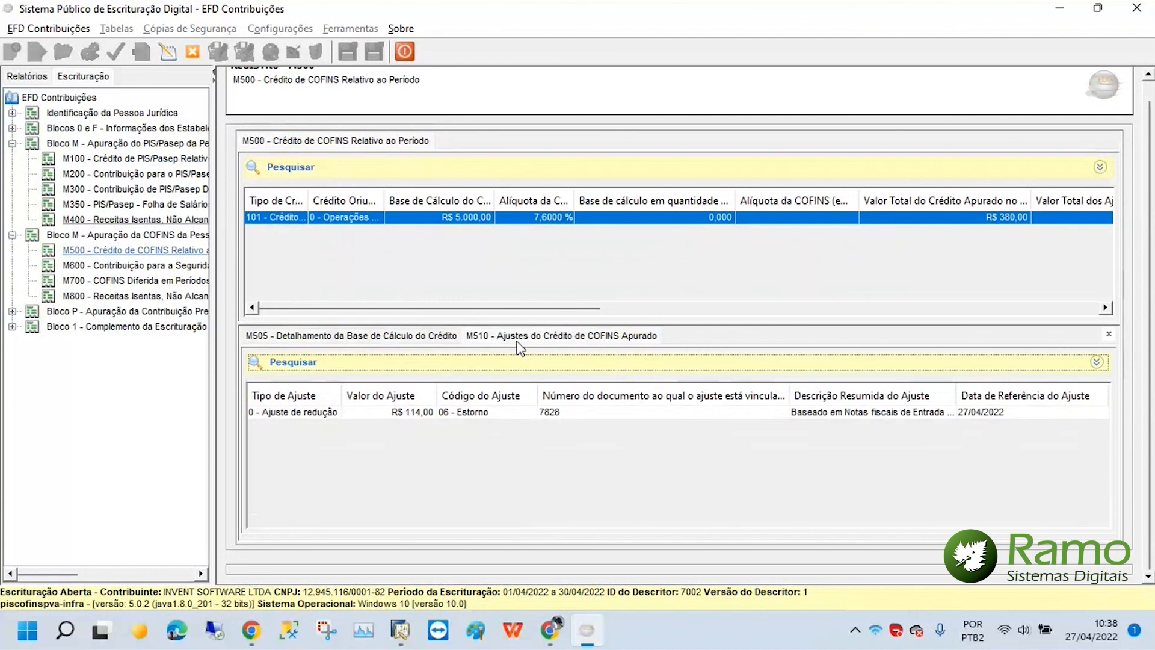
left_click(511, 412)
left_click_drag(1142, 425, 1142, 554)
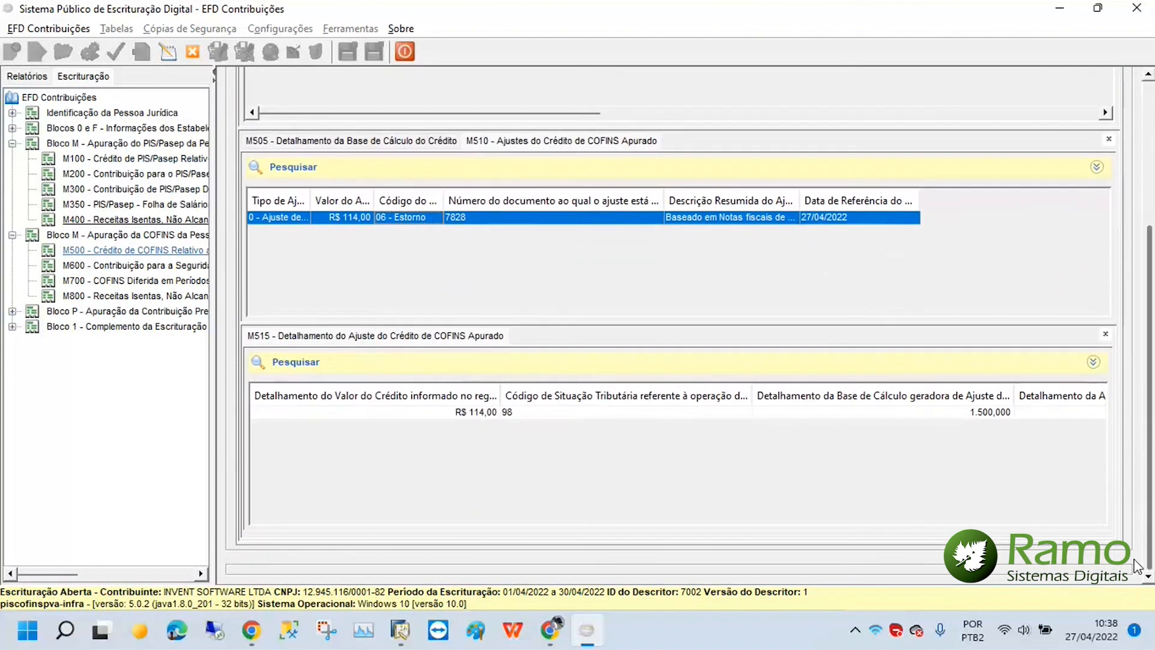
left_click(787, 417)
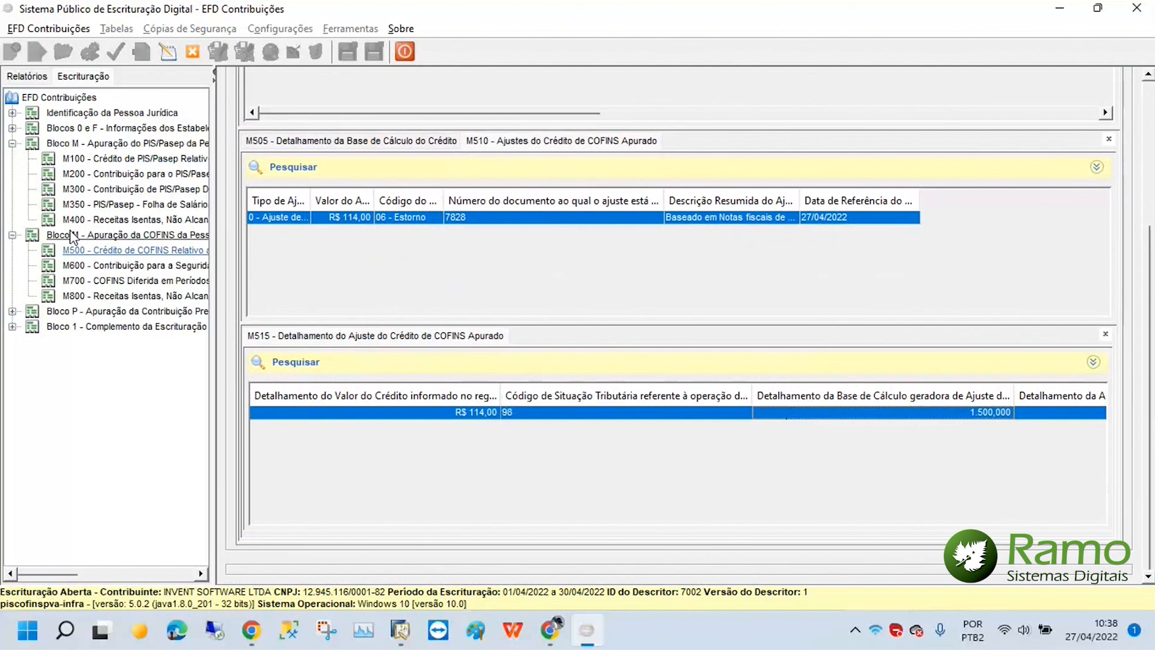
Step: Review the M605 and M610 details of the M600 COFINS contribution, then open the M200 PIS/Pasep contribution register
left_click(74, 266)
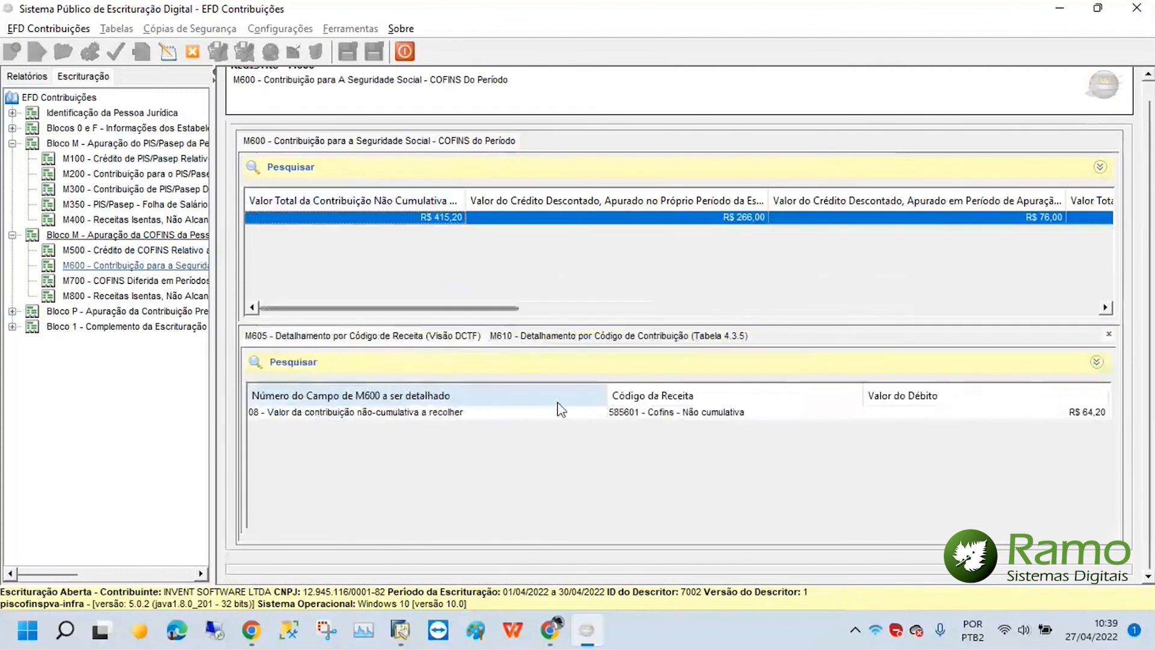
left_click(608, 335)
left_click(412, 332)
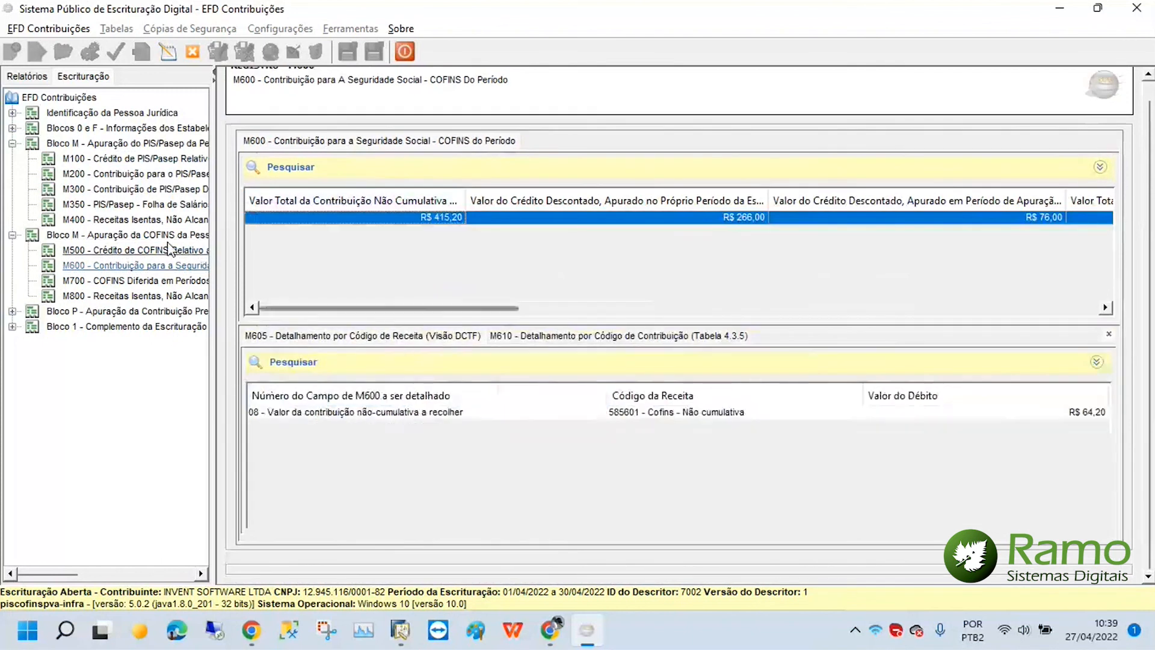
left_click(83, 174)
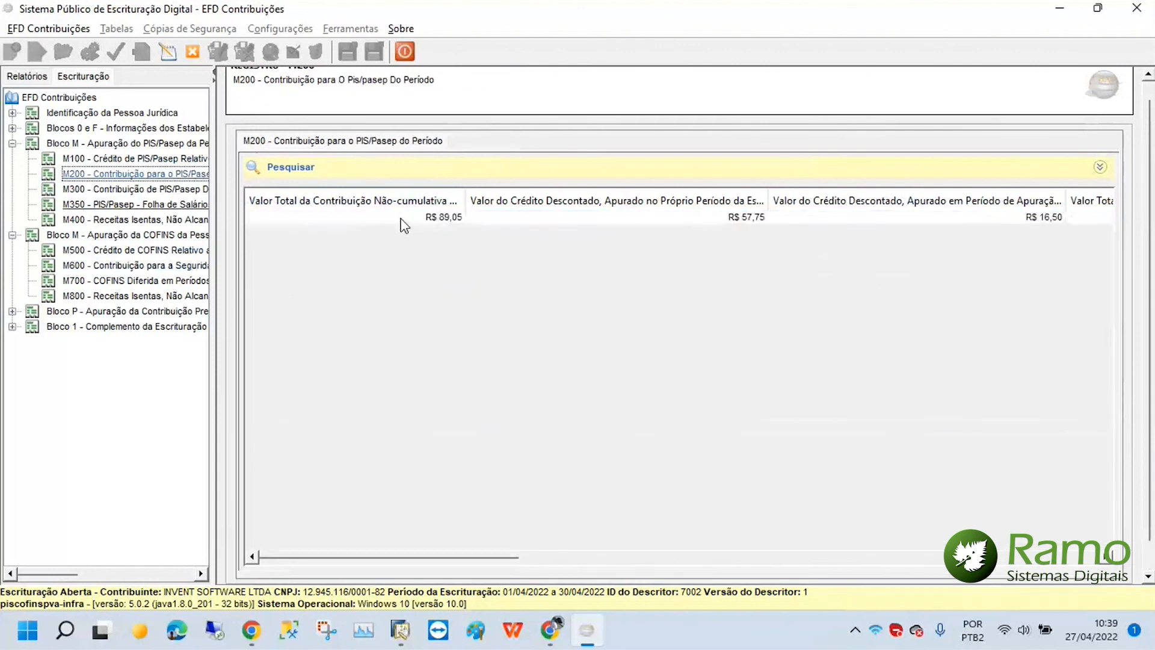
Step: View the report consolidating operations by CST, rate and block, first consolidated and then detailed by establishment for TODOS
left_click(37, 77)
double_click(60, 187)
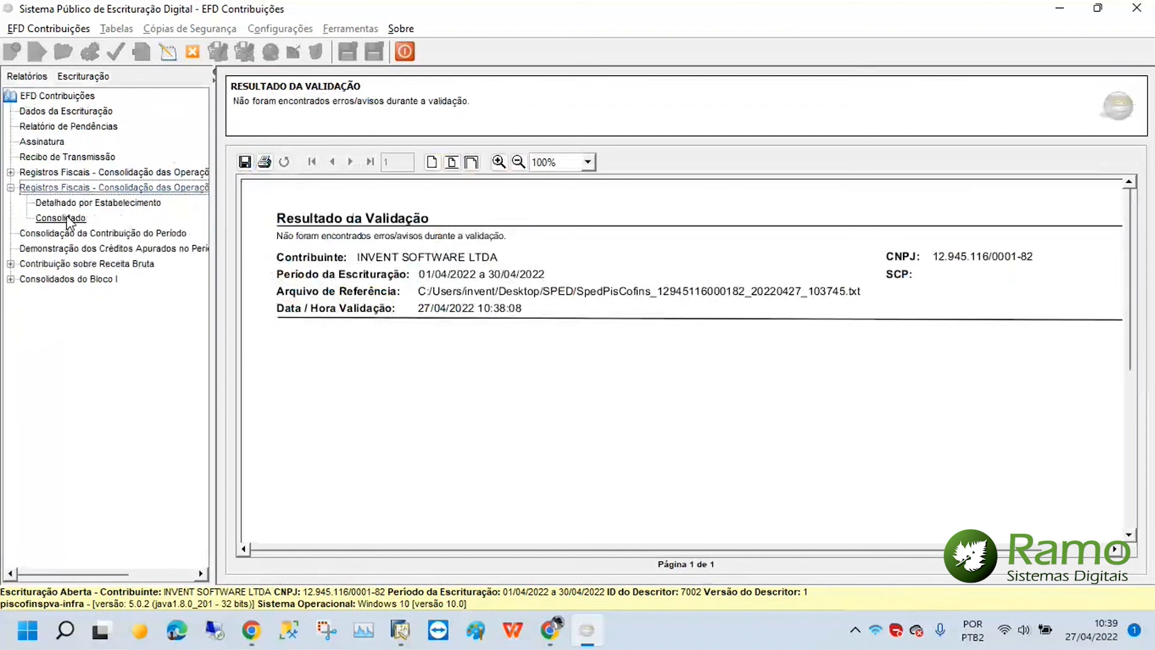
left_click(68, 219)
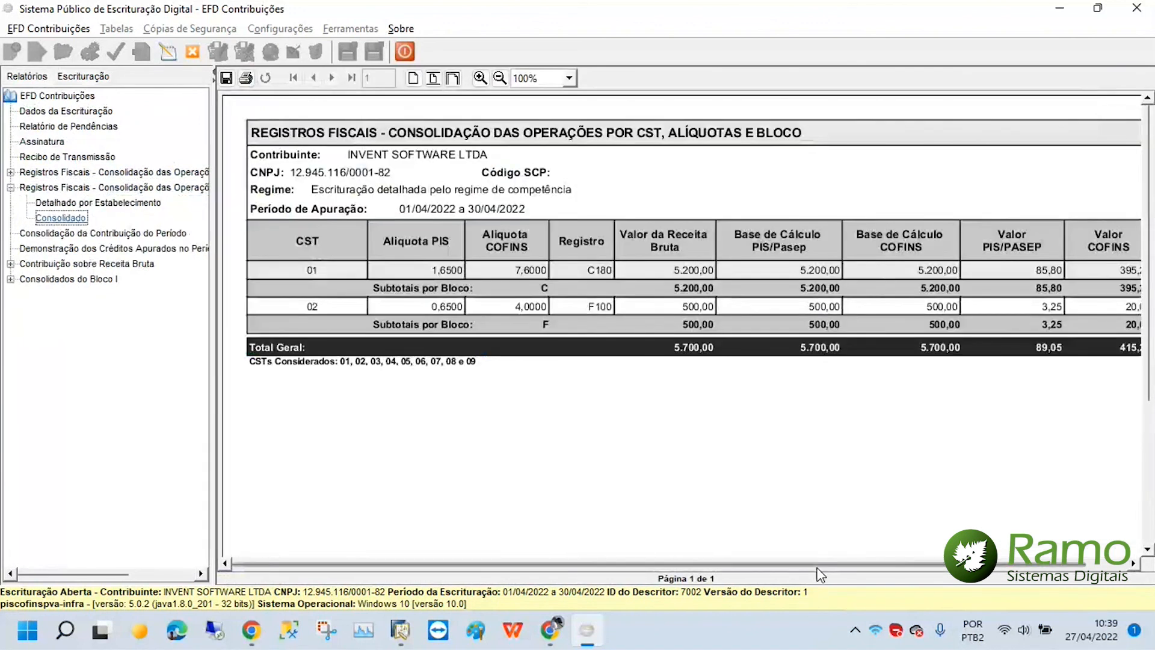
left_click_drag(841, 564, 738, 578)
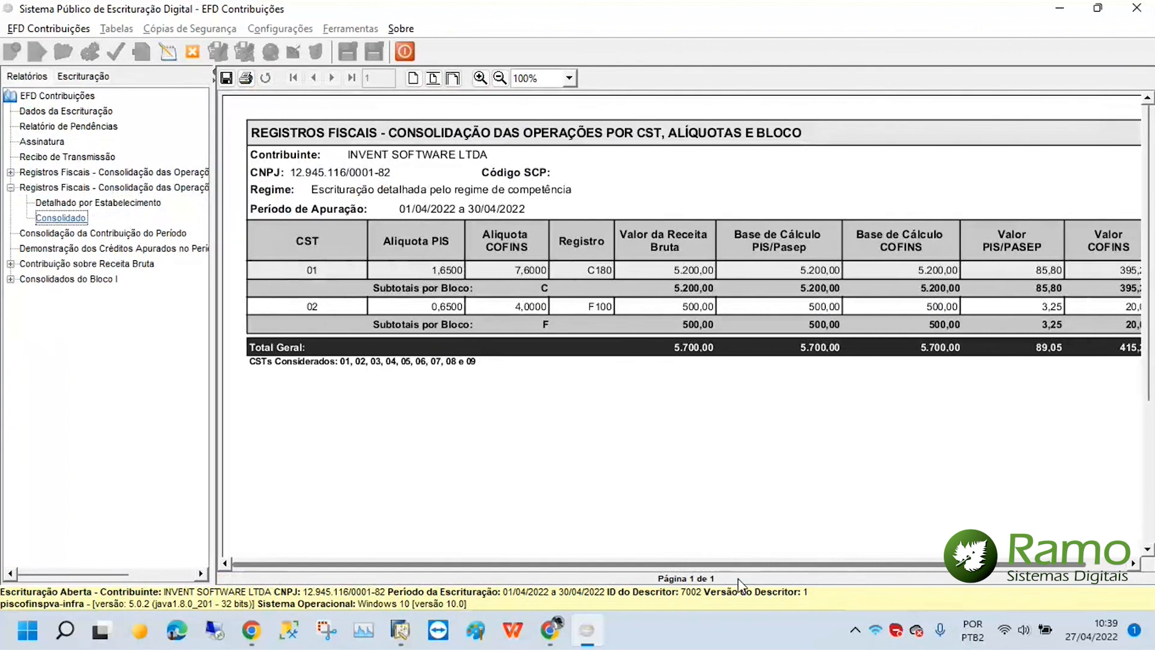
left_click(126, 205)
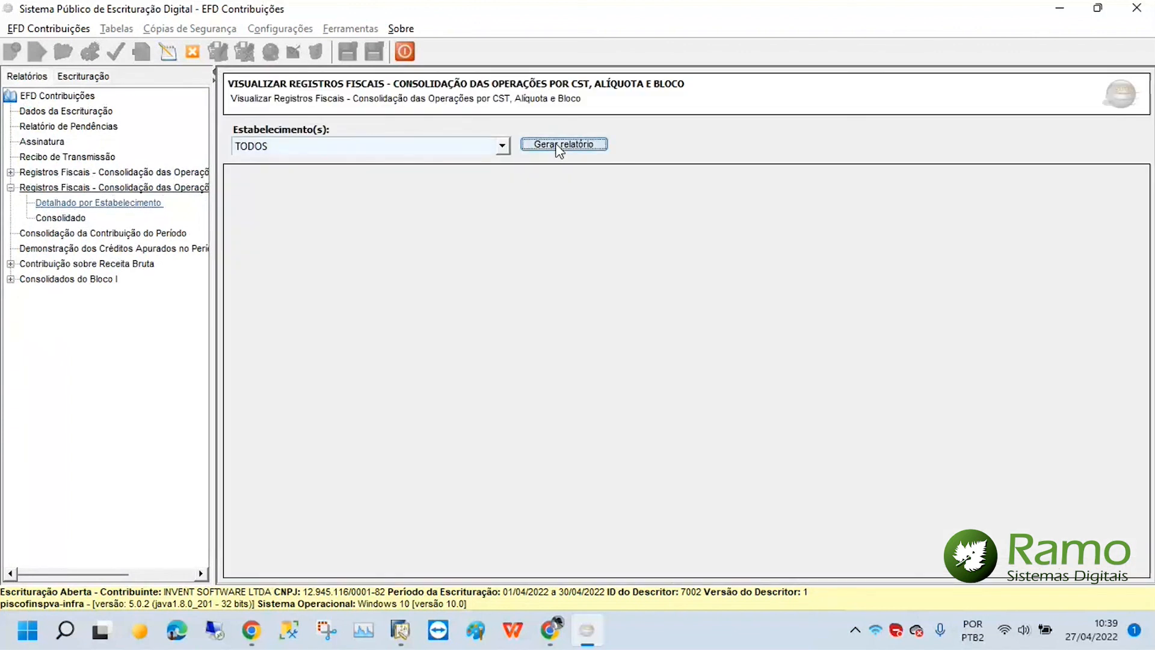
left_click(559, 146)
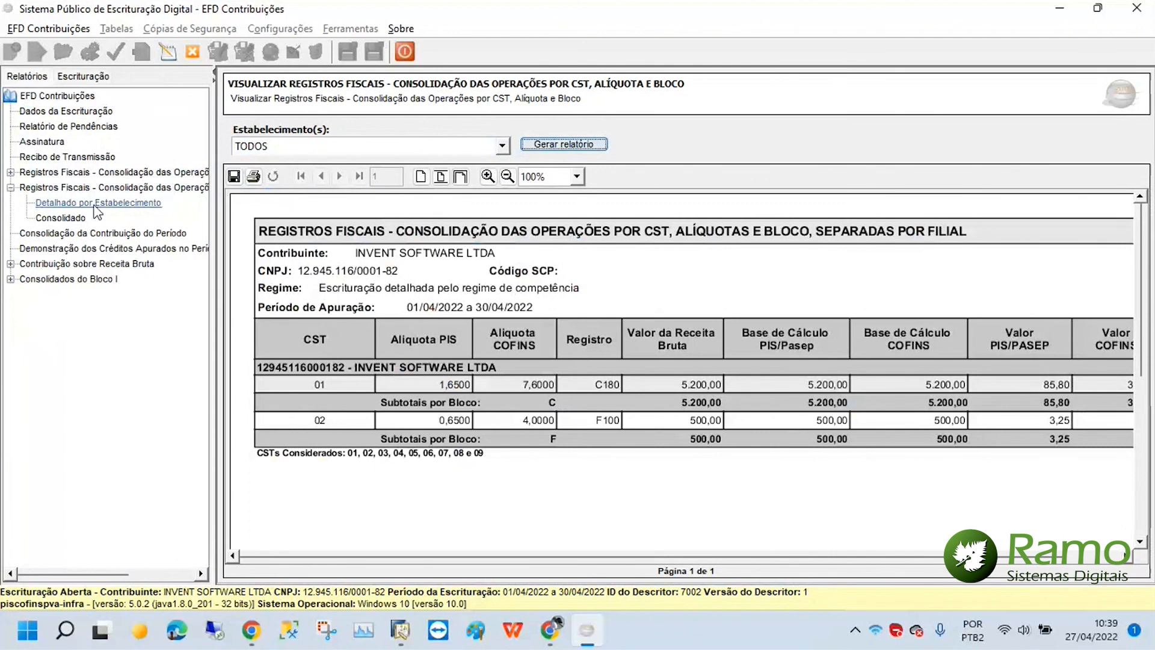
Step: Return to the M200 register in the Escrituração and compare its M210 contribution code and M205 revenue code details
left_click(86, 78)
left_click(504, 361)
left_click(461, 361)
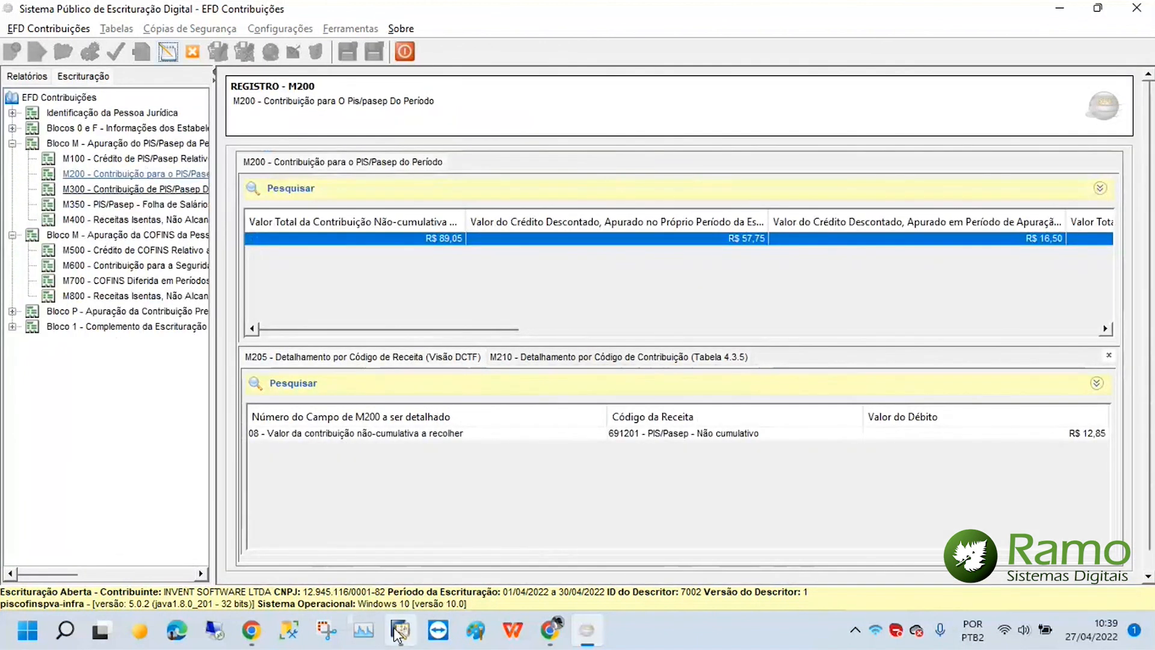
Step: Switch to SAP Business One and widen the entity list in the Magnético SPED - Contribuições window to show the CNPJ column
mouse_move(397, 635)
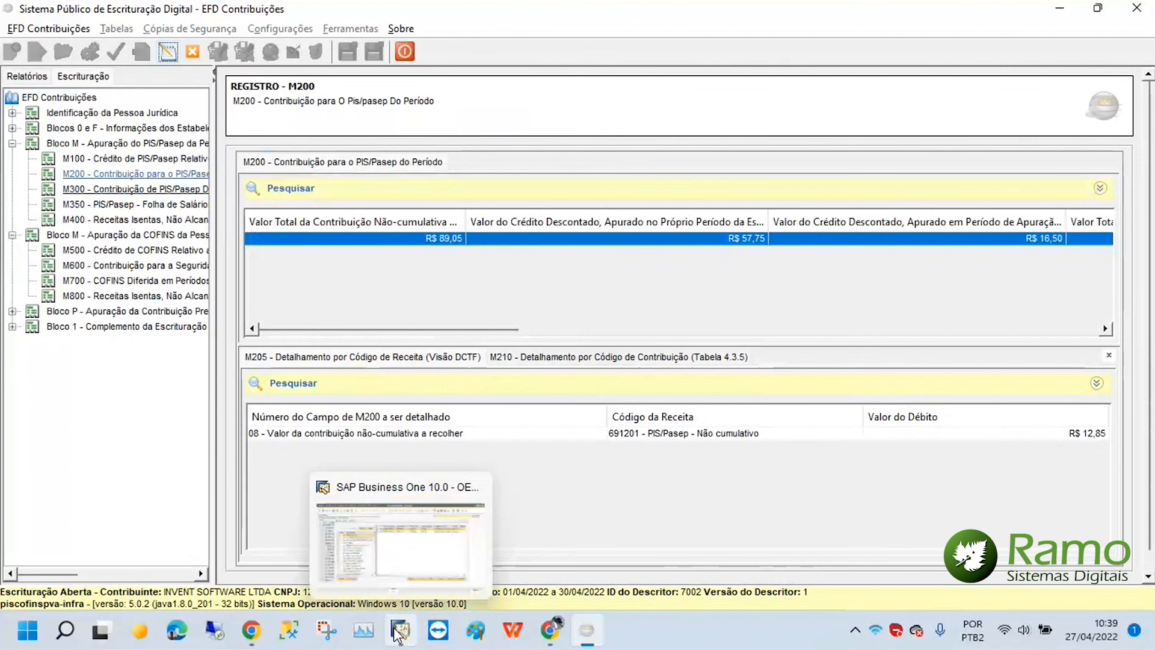
left_click(398, 635)
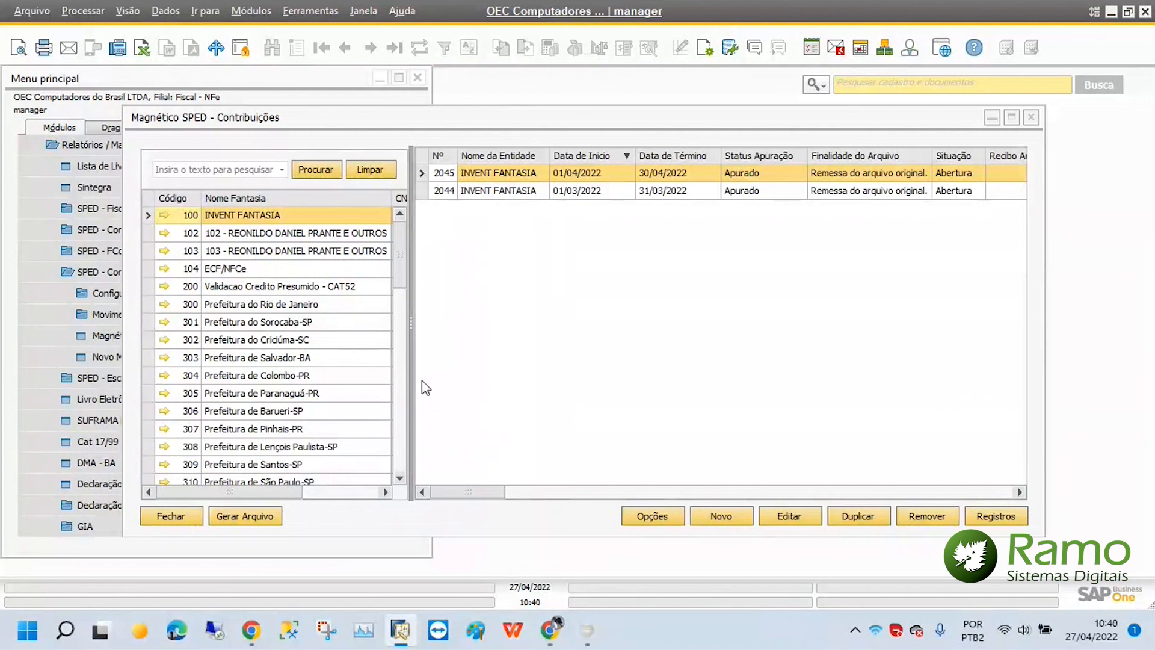
left_click(413, 365)
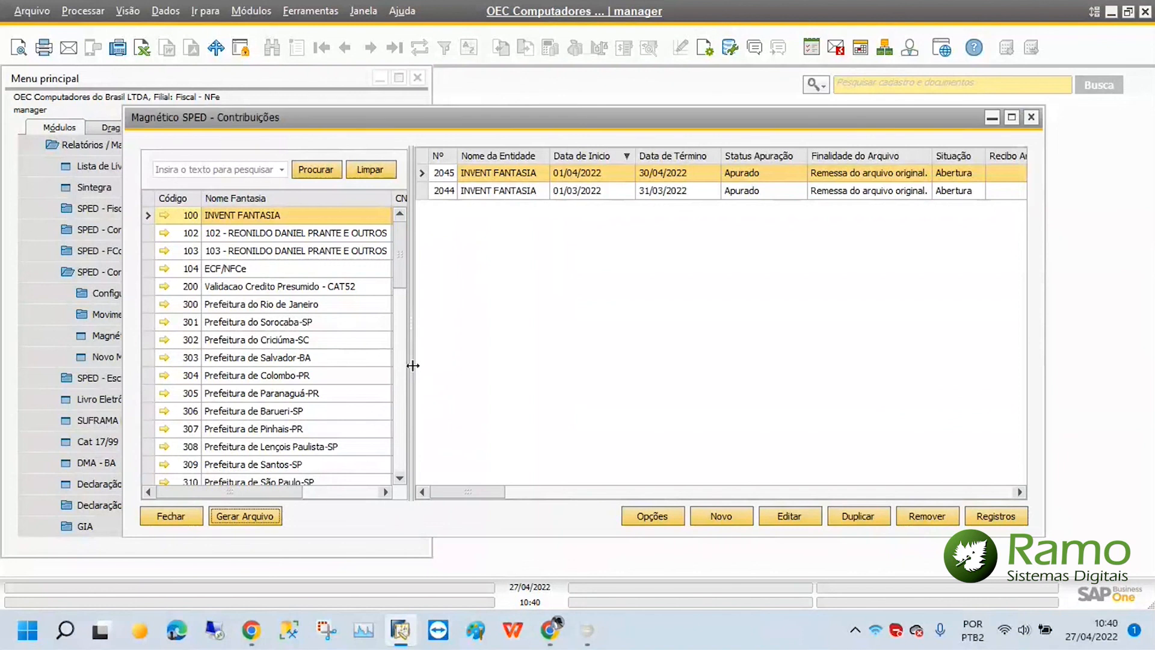
left_click_drag(412, 365, 452, 359)
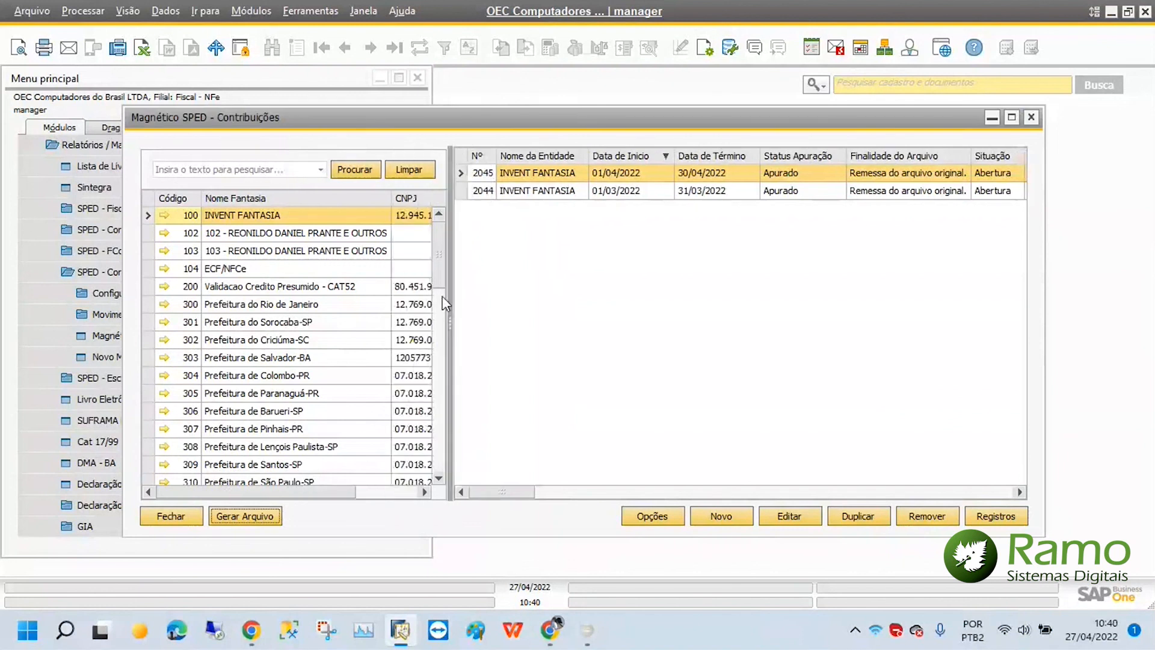